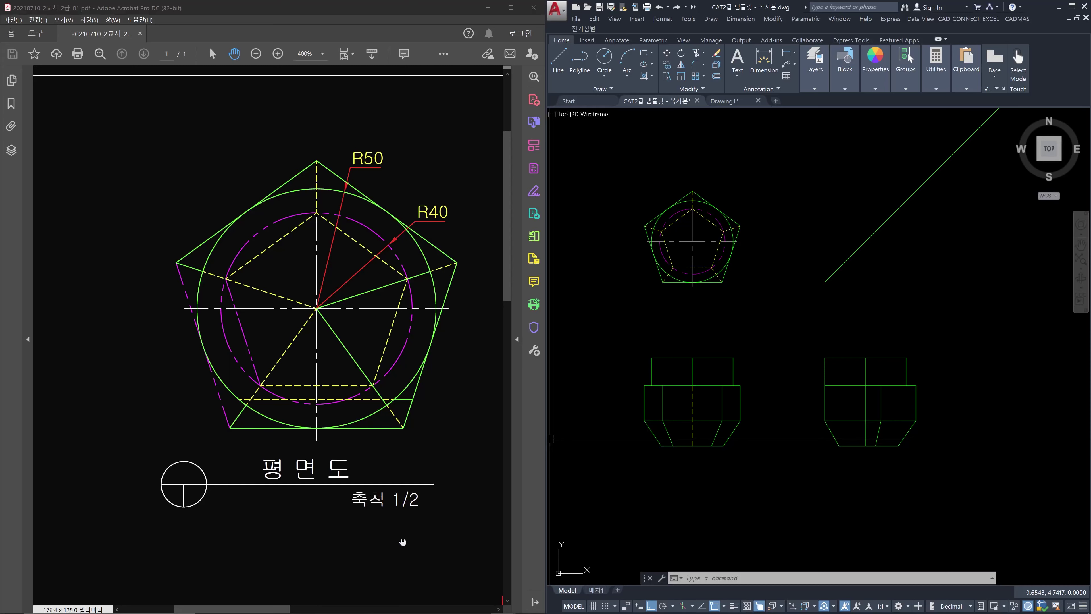
Step: Examine the plan and front views in the reference PDF and compare them with the pentagon plan view in the drawing
drag(405, 551, 353, 263)
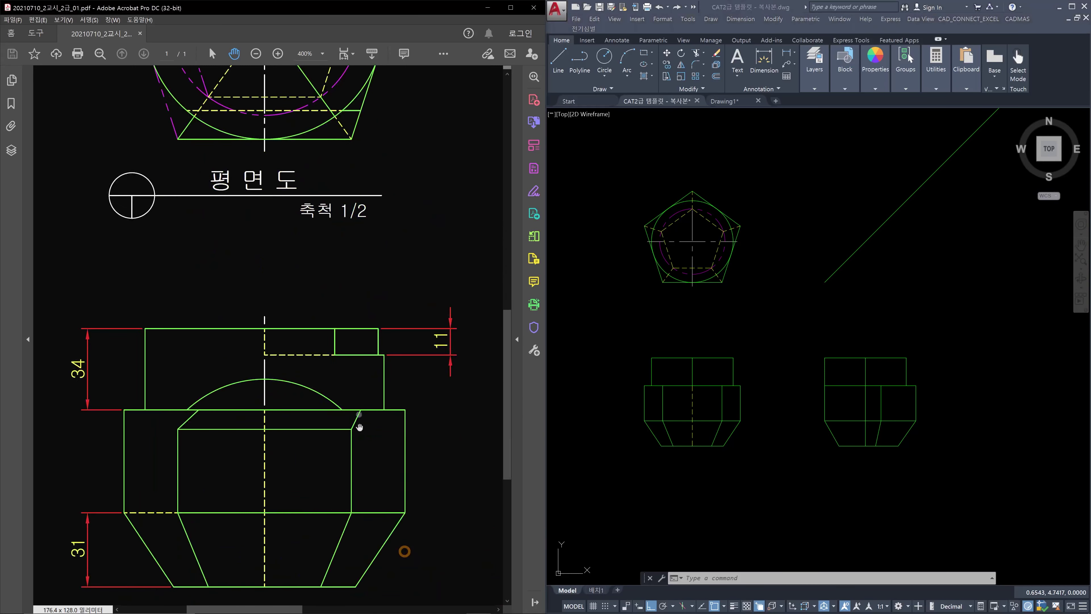
drag(361, 441, 352, 497)
mouse_move(330, 277)
mouse_down()
mouse_move(349, 336)
mouse_move(354, 412)
mouse_up()
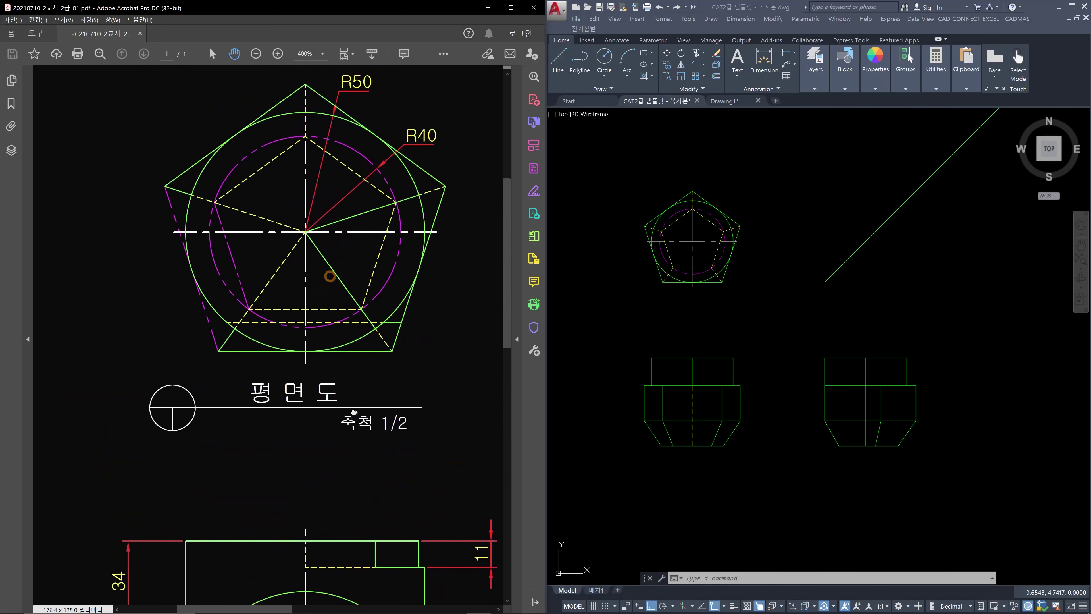
click(690, 234)
scroll(688, 234, up, 2)
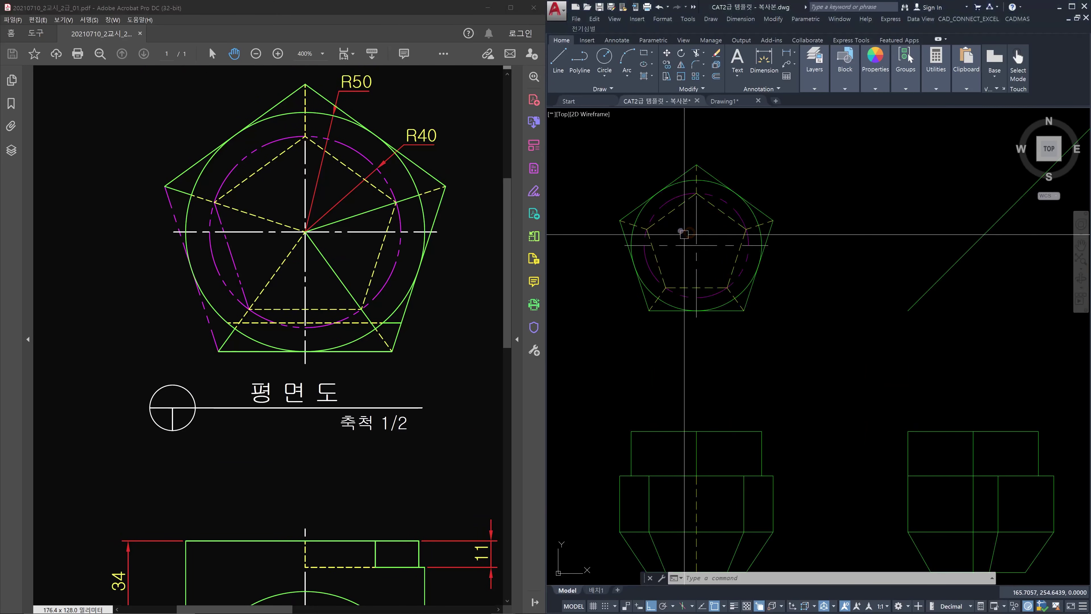
middle_drag(681, 231, 728, 276)
scroll(728, 276, up, 4)
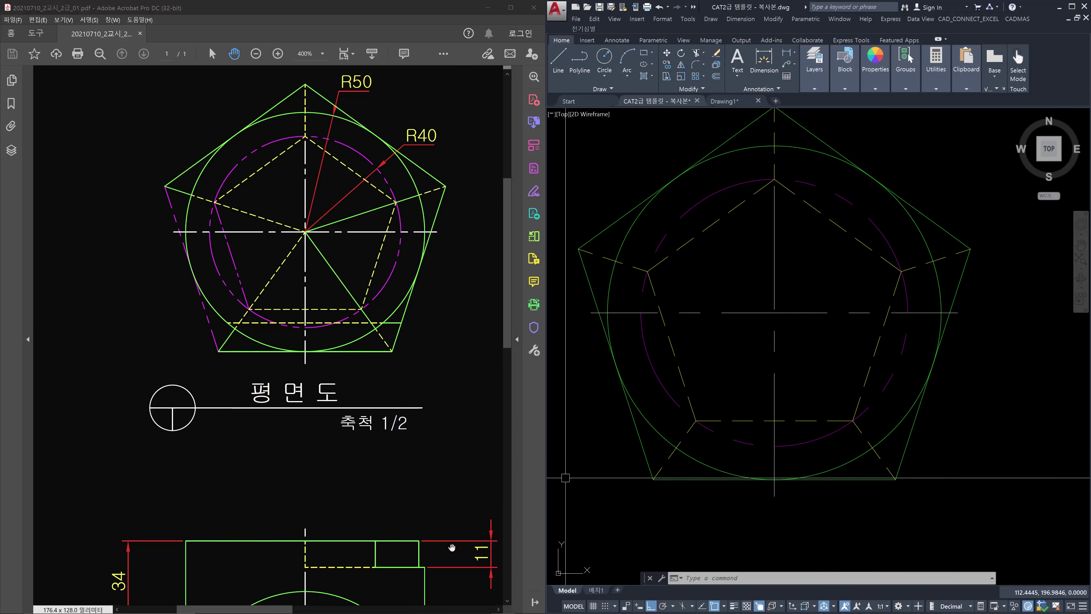
mouse_move(450, 549)
mouse_down()
mouse_move(426, 516)
mouse_move(430, 477)
mouse_up()
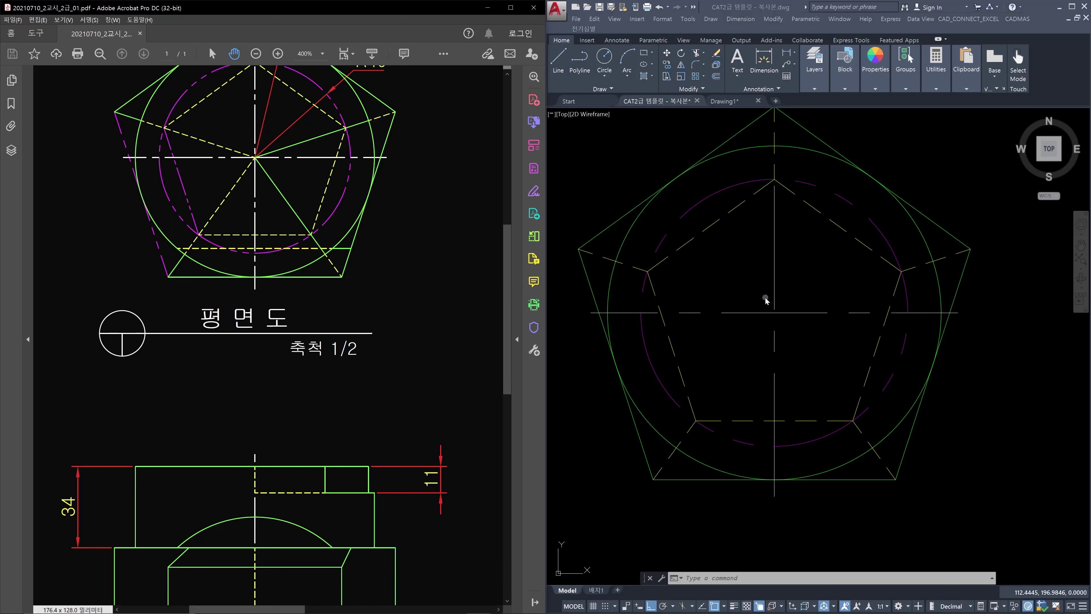
click(750, 296)
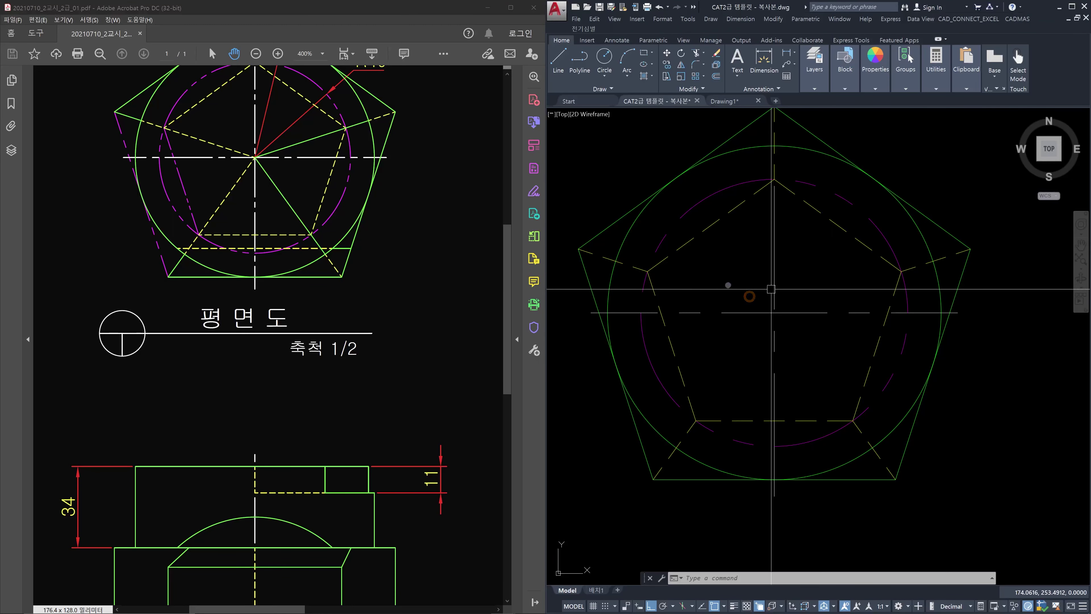
middle_drag(728, 285, 791, 295)
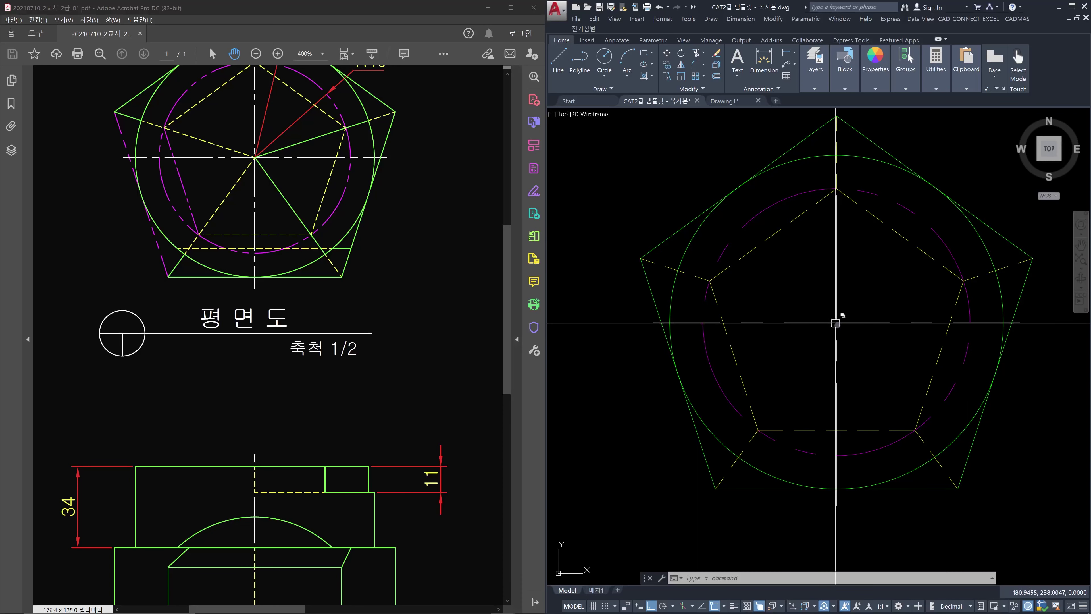
Step: Extend the dashed line at the pentagon's upper-left corner to the vertical centre line
key(Escape)
key(Escape)
text(ex)
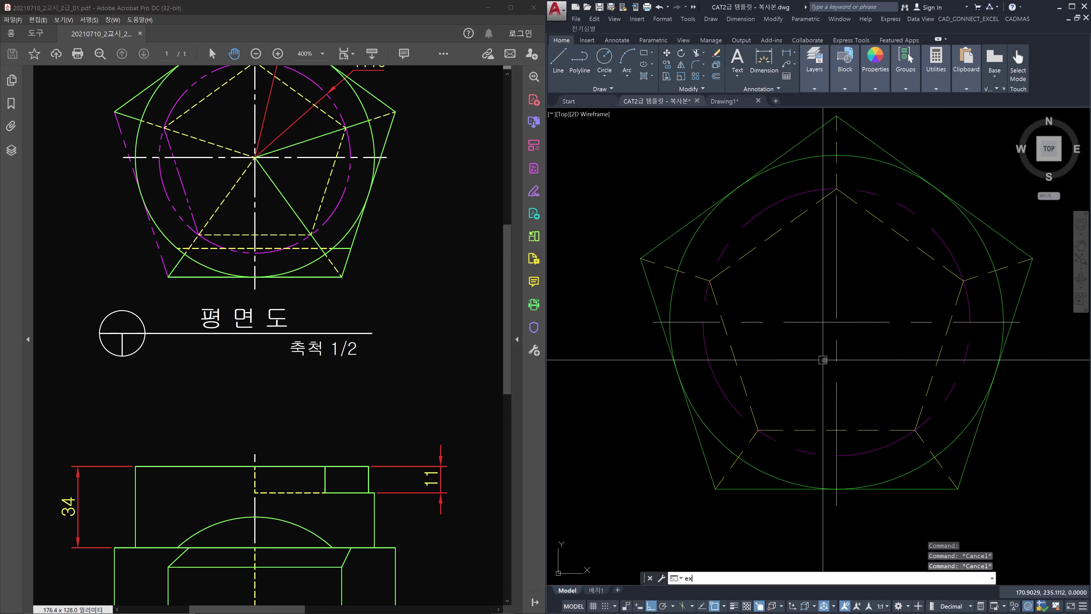
key(Return)
click(837, 355)
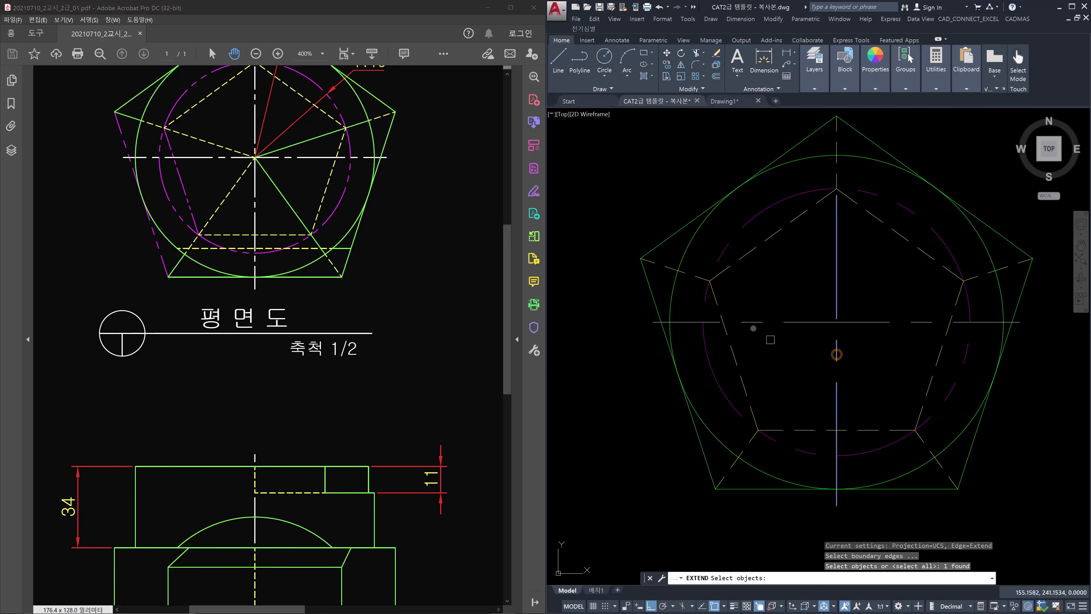
key(Return)
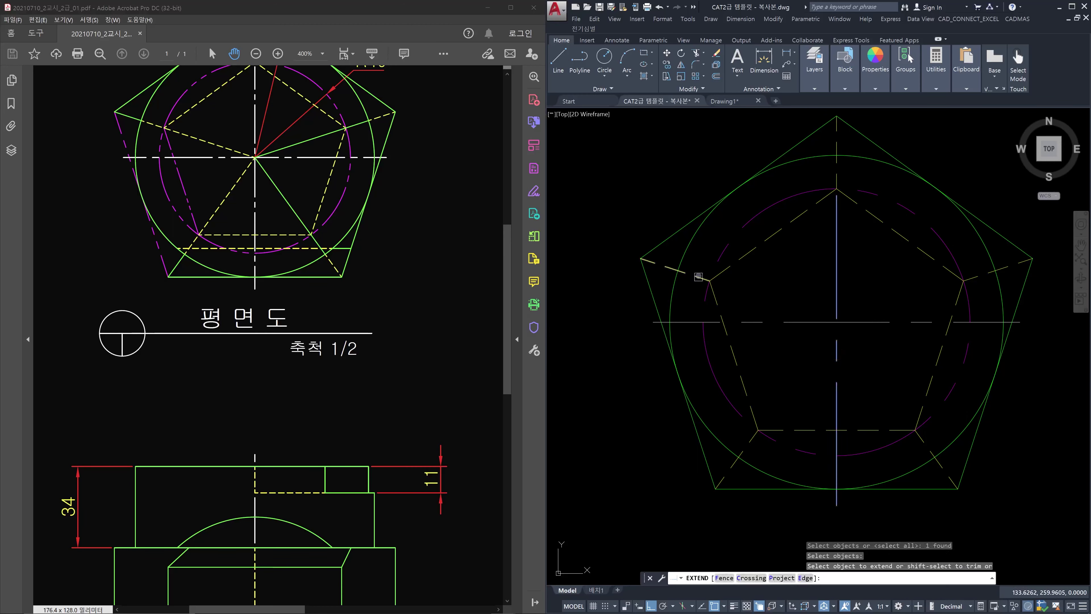
click(699, 276)
key(Escape)
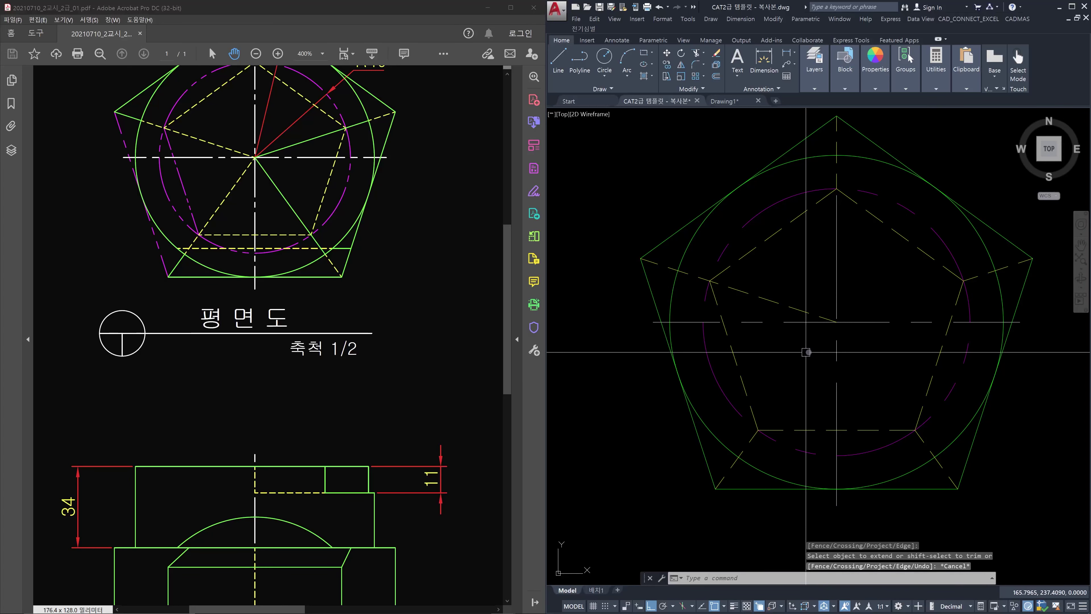
Step: Extend the dashed line at the pentagon's lower-left corner to the vertical centre line
key(Return)
click(837, 351)
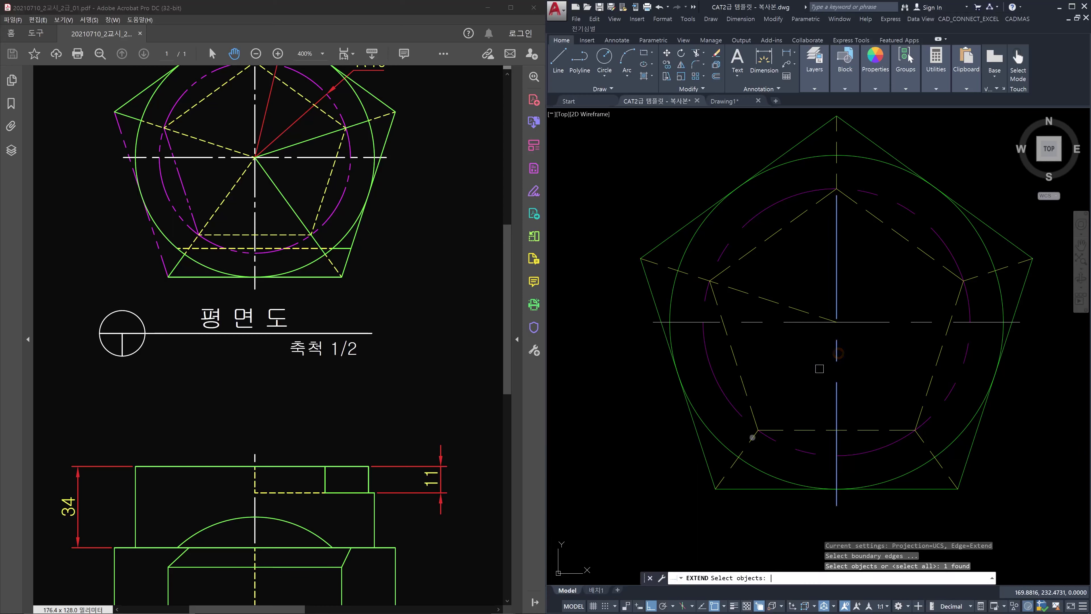
key(Return)
click(753, 437)
key(Escape)
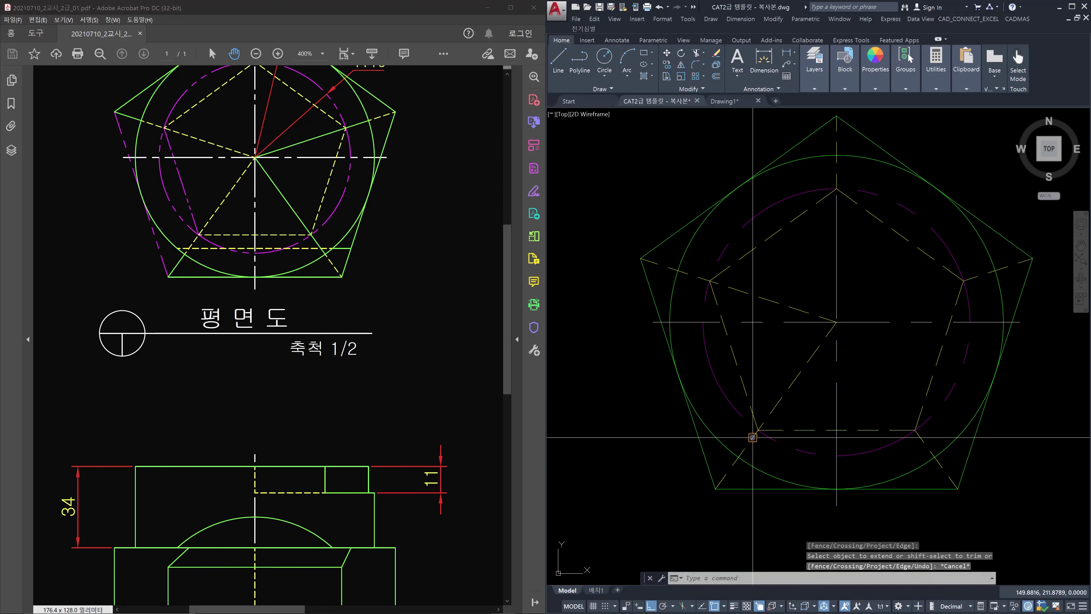
Step: Explode the outer green pentagon into separate lines
click(708, 461)
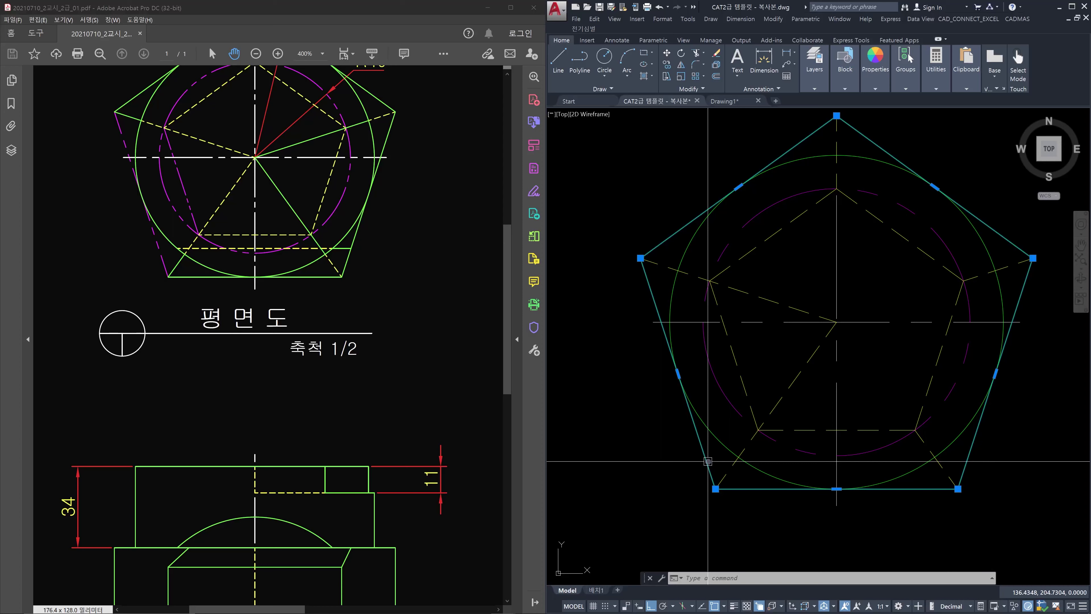
key(Escape)
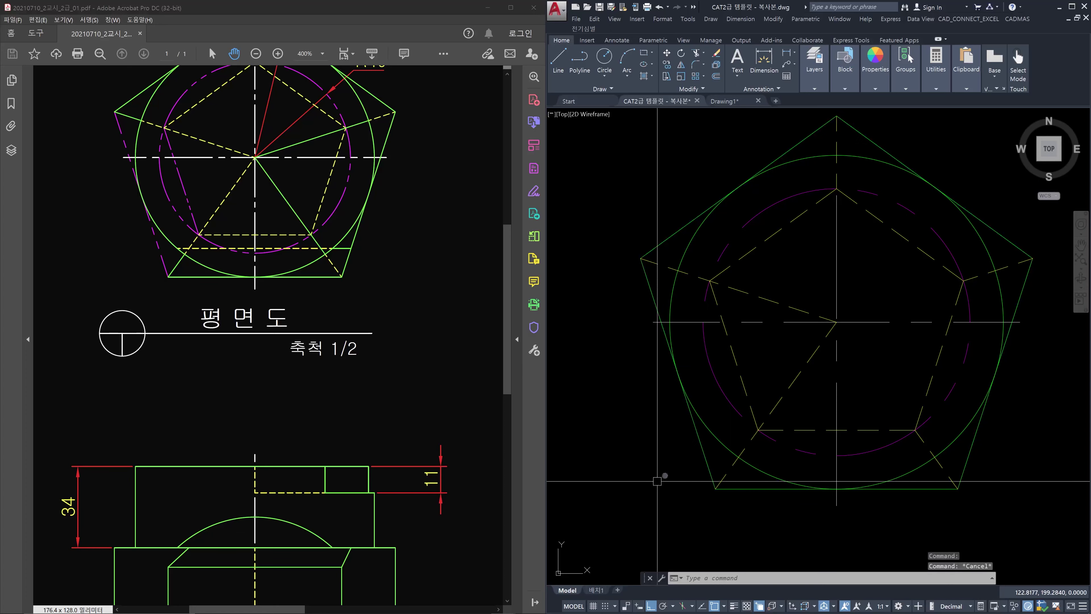
text(x)
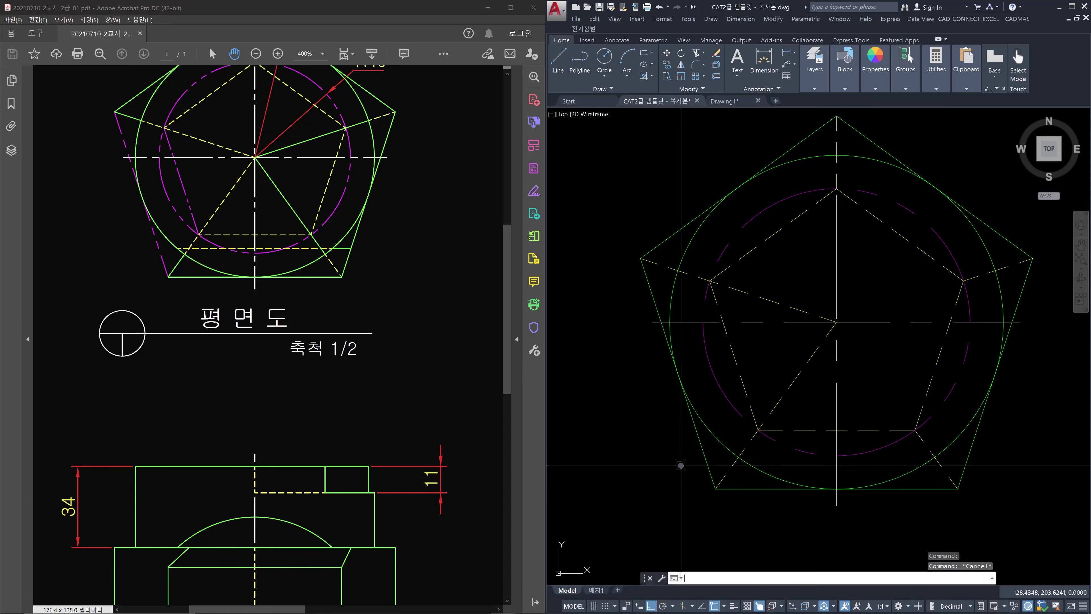
key(Return)
click(704, 460)
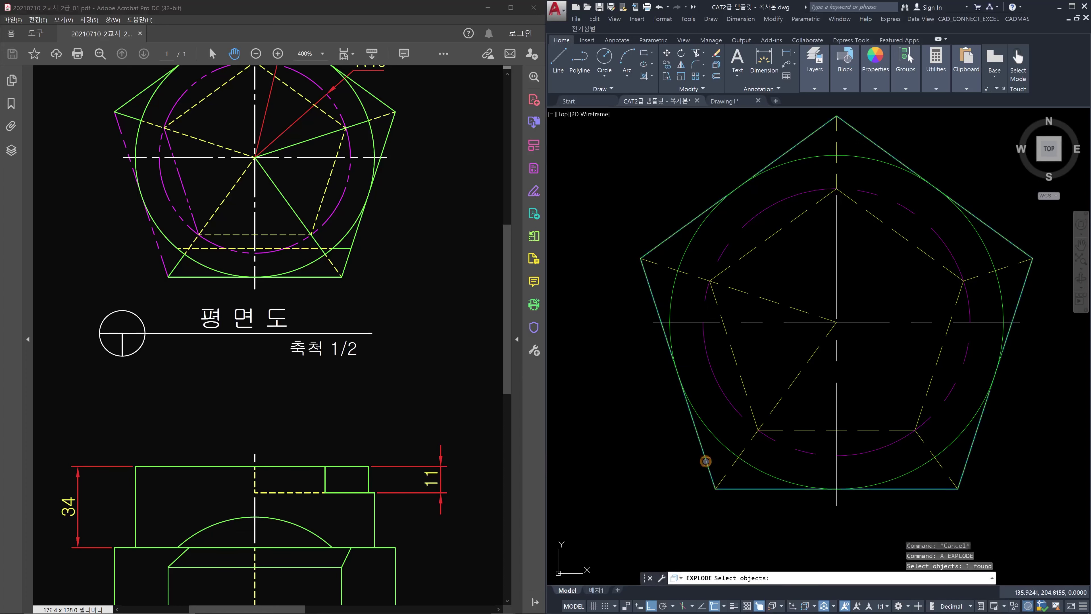
key(Return)
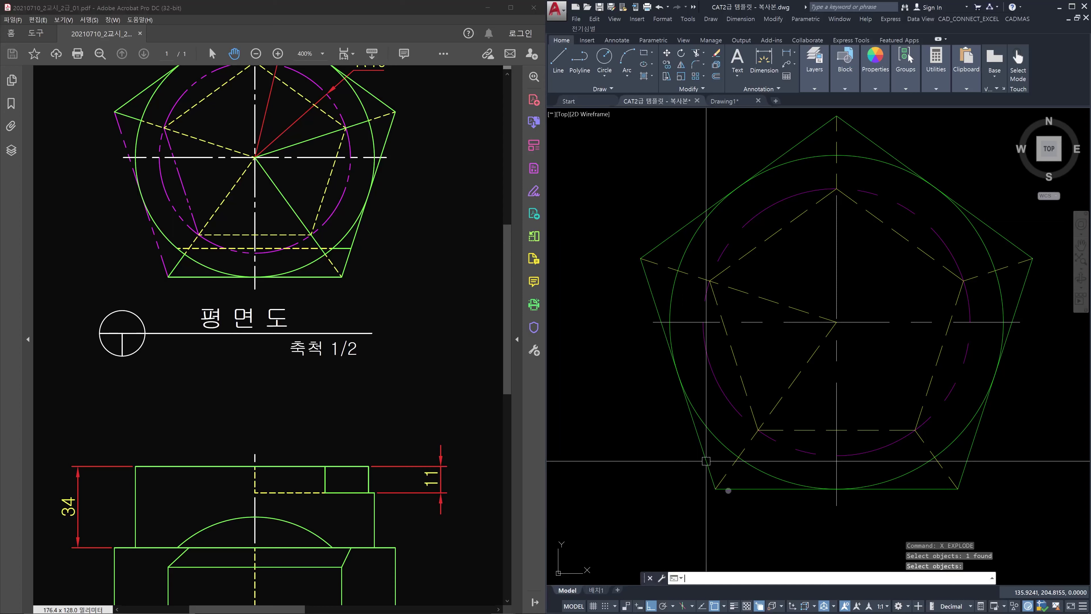
Step: Draw a horizontal line outward from the pentagon's lower-left corner, collinear with its bottom edge
key(Return)
text(l)
key(Return)
click(729, 489)
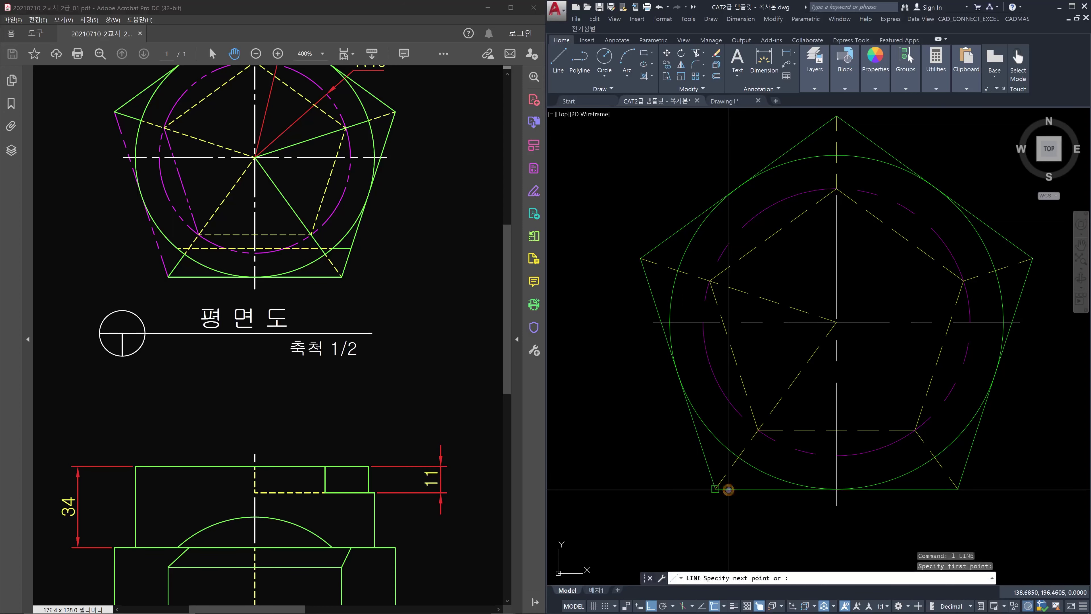
click(588, 500)
key(Escape)
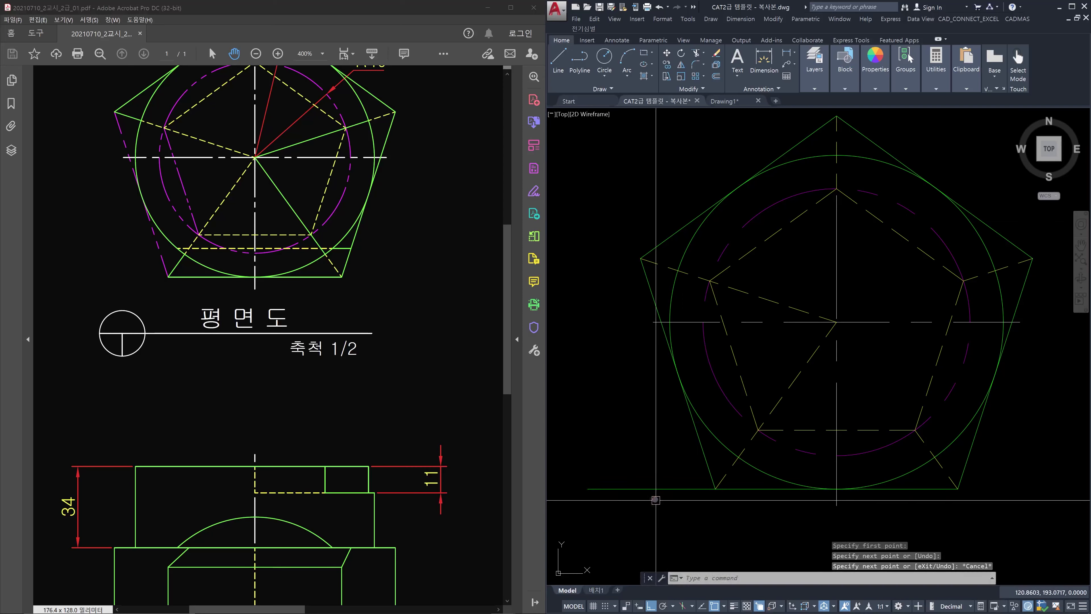
Step: Erase the horizontal line that runs outward from the pentagon's lower-left corner
click(656, 500)
click(642, 468)
click(732, 497)
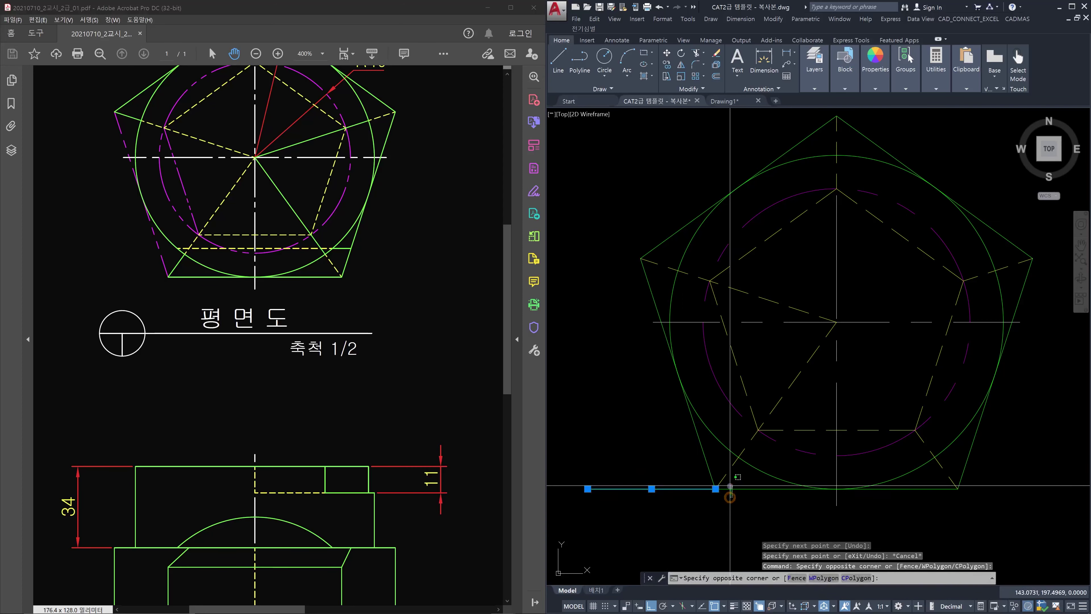
click(730, 486)
key(Escape)
click(690, 499)
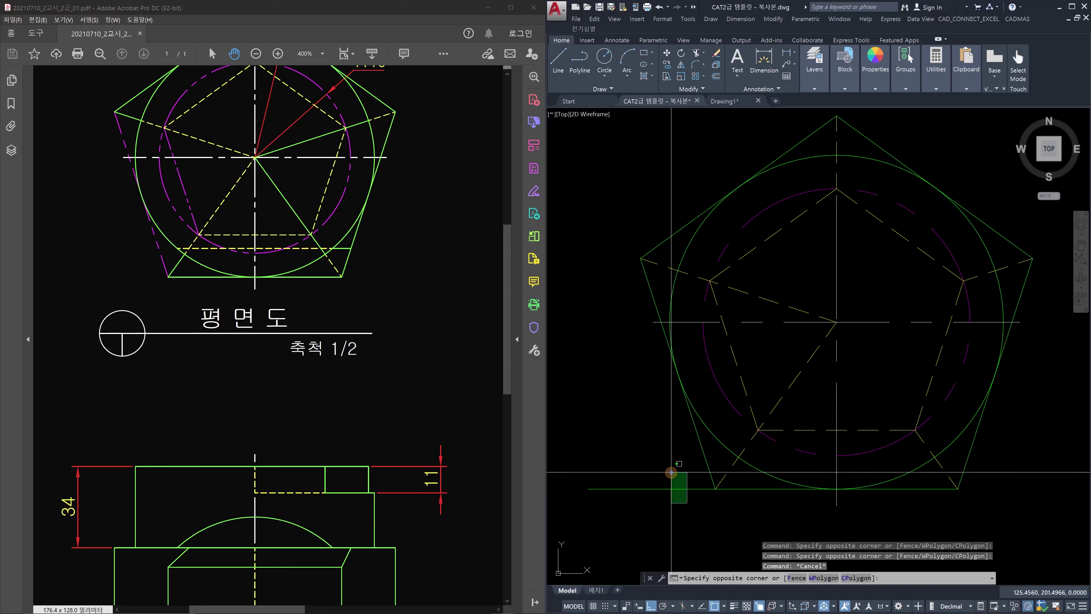
click(671, 472)
key(Delete)
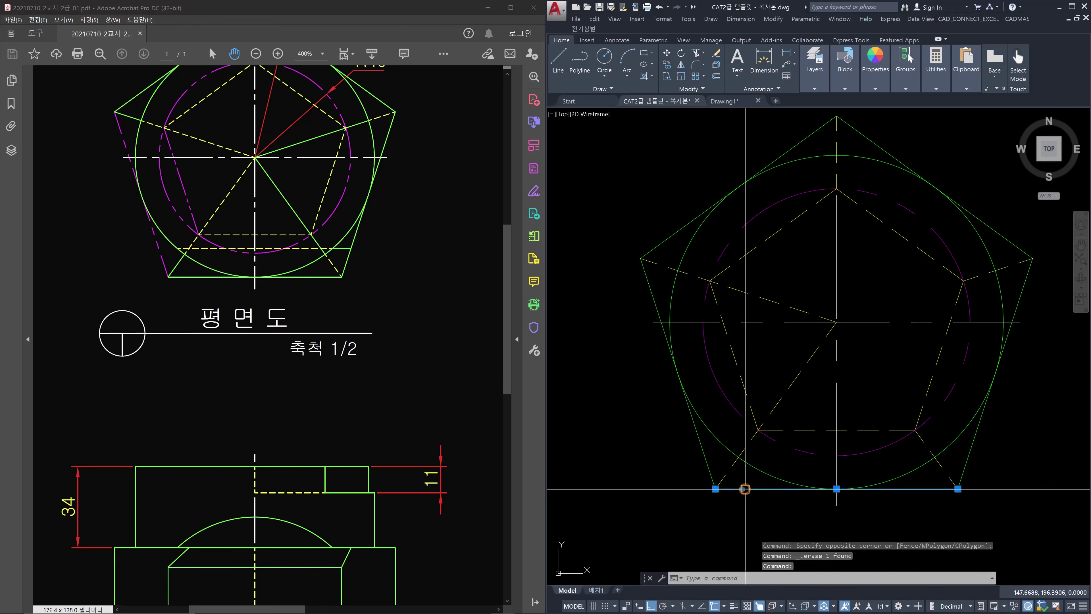
Step: Stretch the left end of the pentagon's bottom edge about 26 units outward, and undo the stretch
click(744, 489)
click(716, 489)
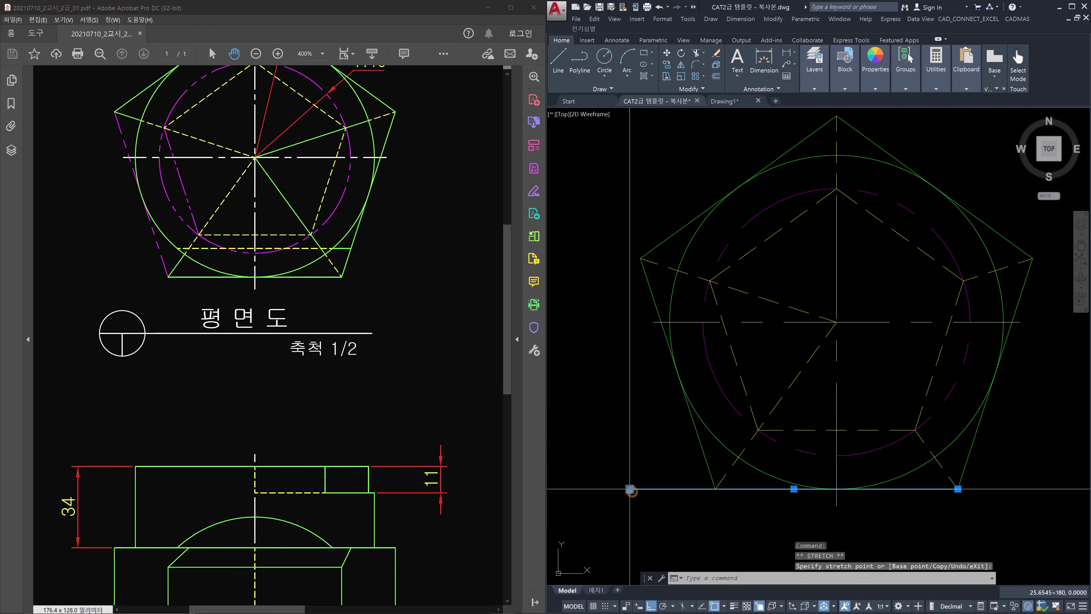
click(633, 498)
key(Escape)
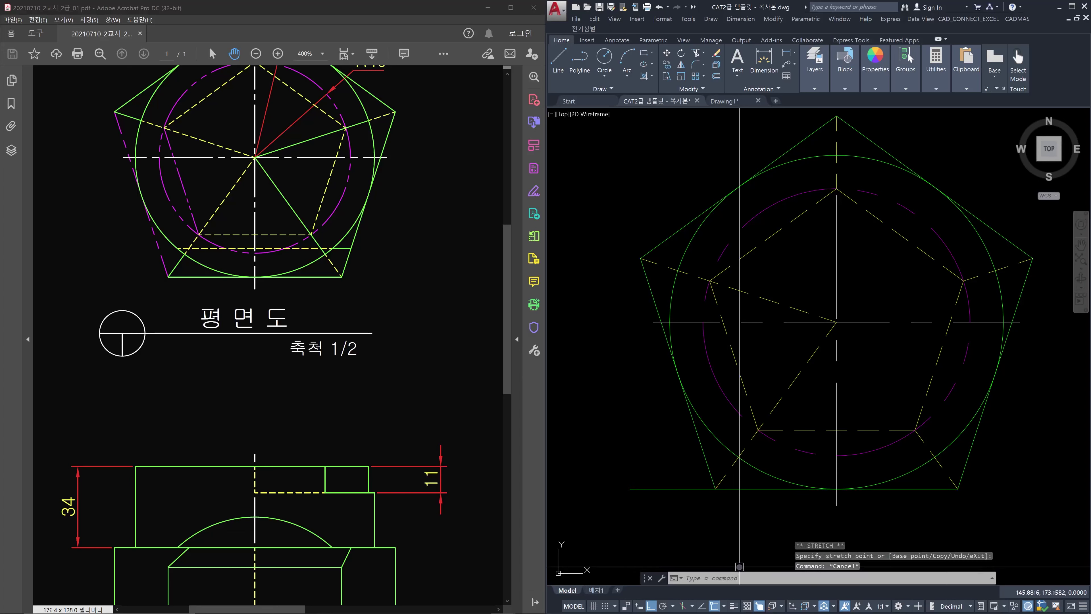
key(ctrl+z)
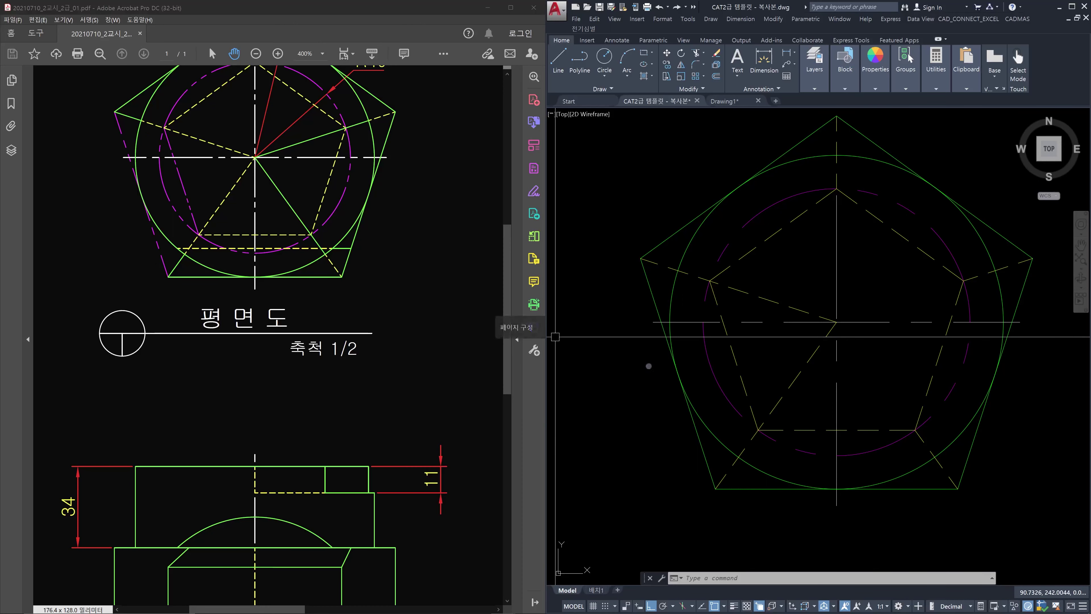
click(701, 452)
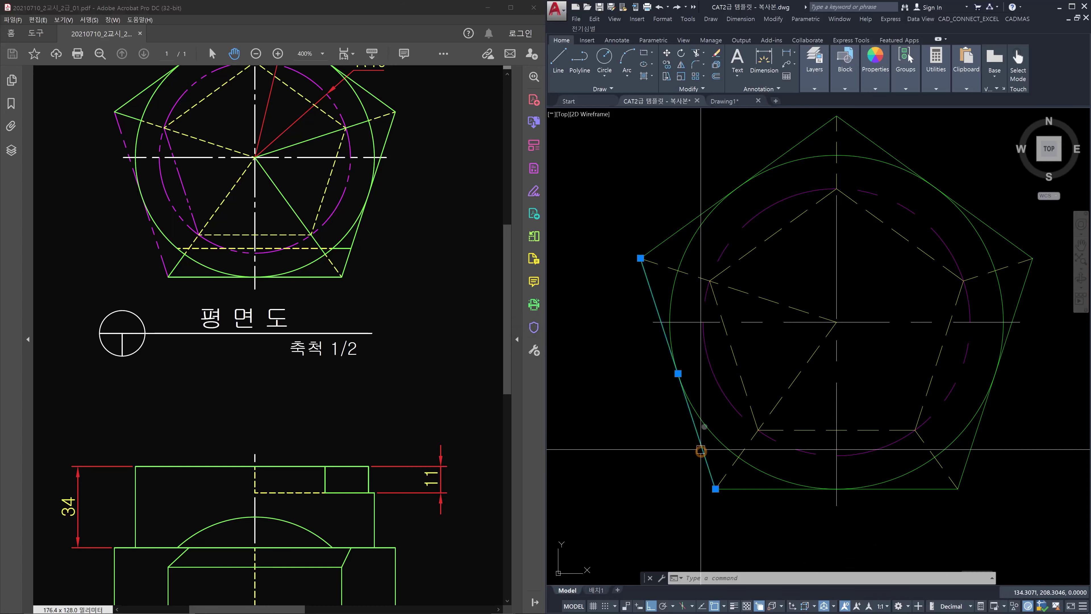
click(817, 88)
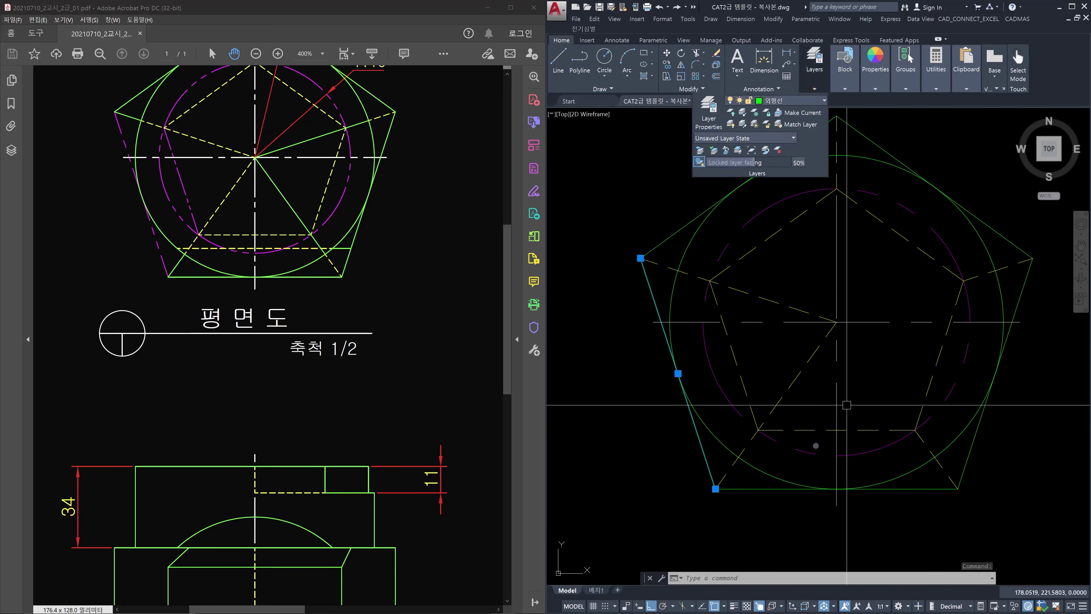
key(Escape)
text(mas)
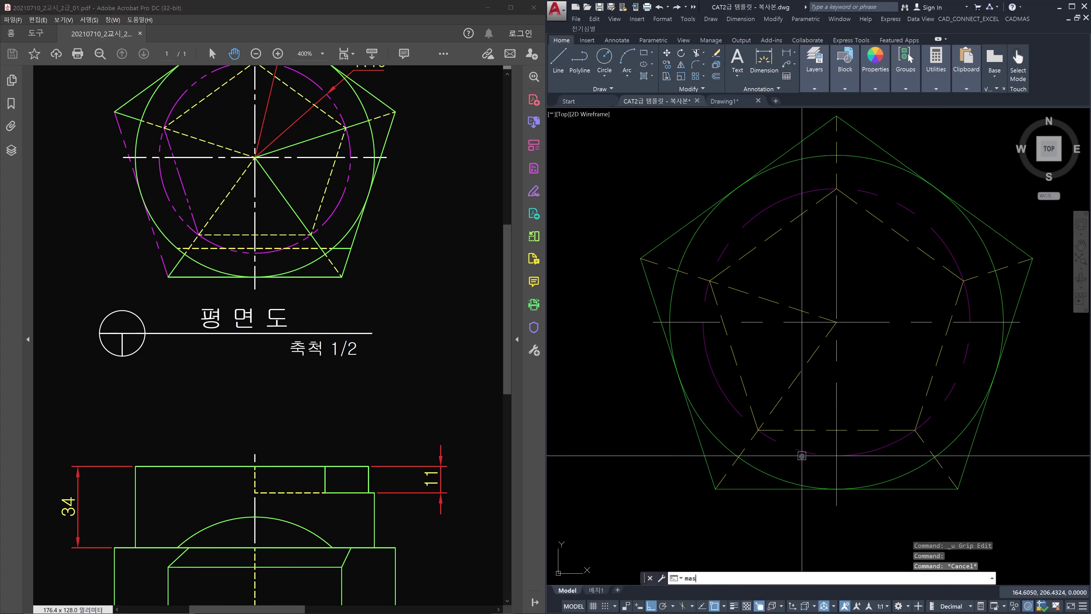
key(Escape)
key(Escape)
Step: Match the properties of the magenta phantom circle onto the outer pentagon's lower-left side
text(ma)
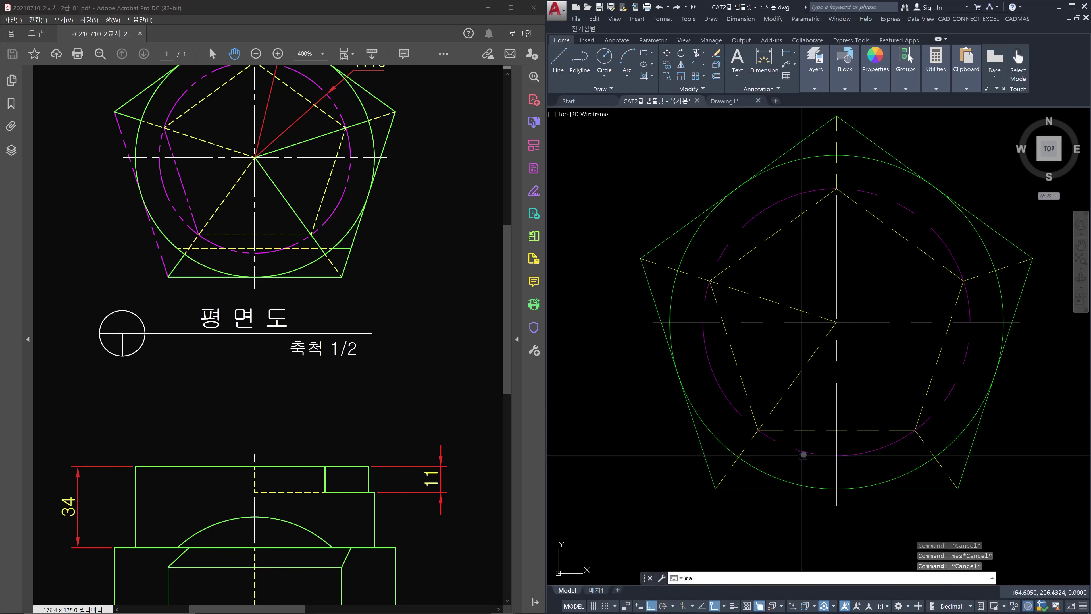
key(Return)
click(803, 454)
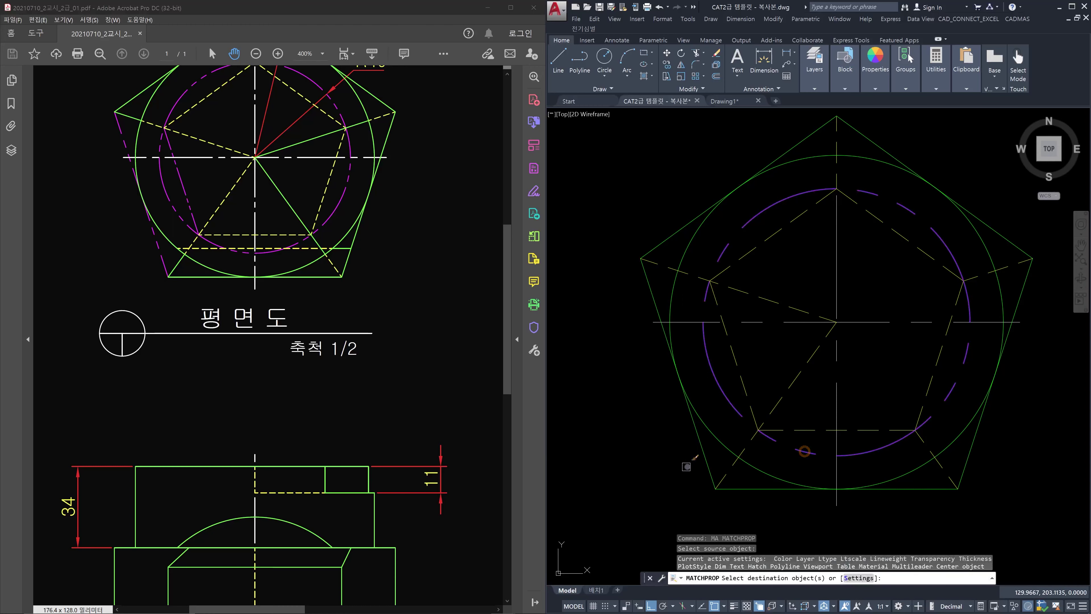
click(706, 463)
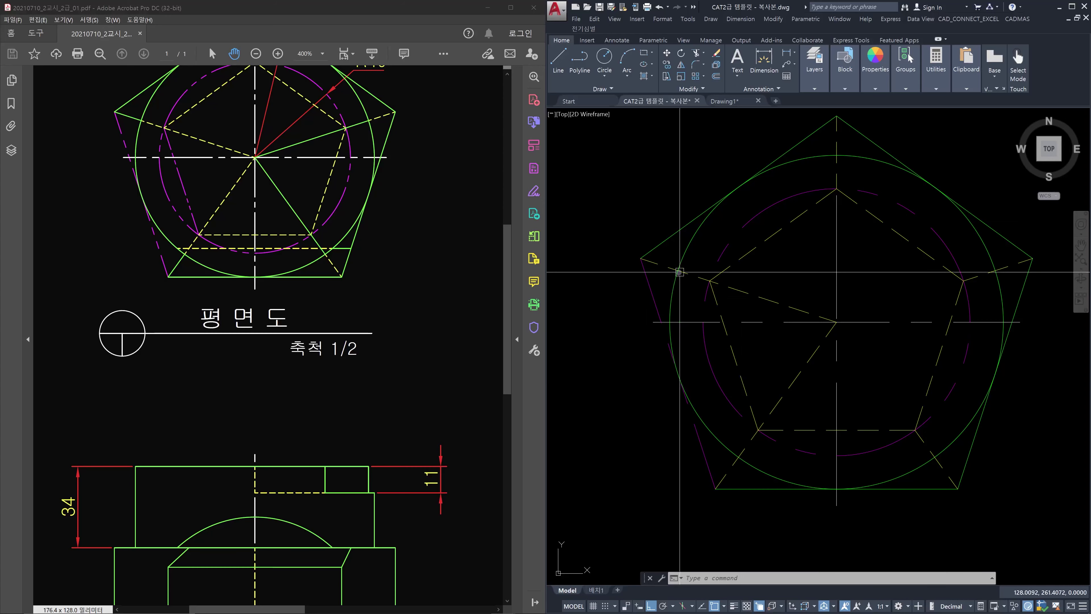
key(Escape)
key(Escape)
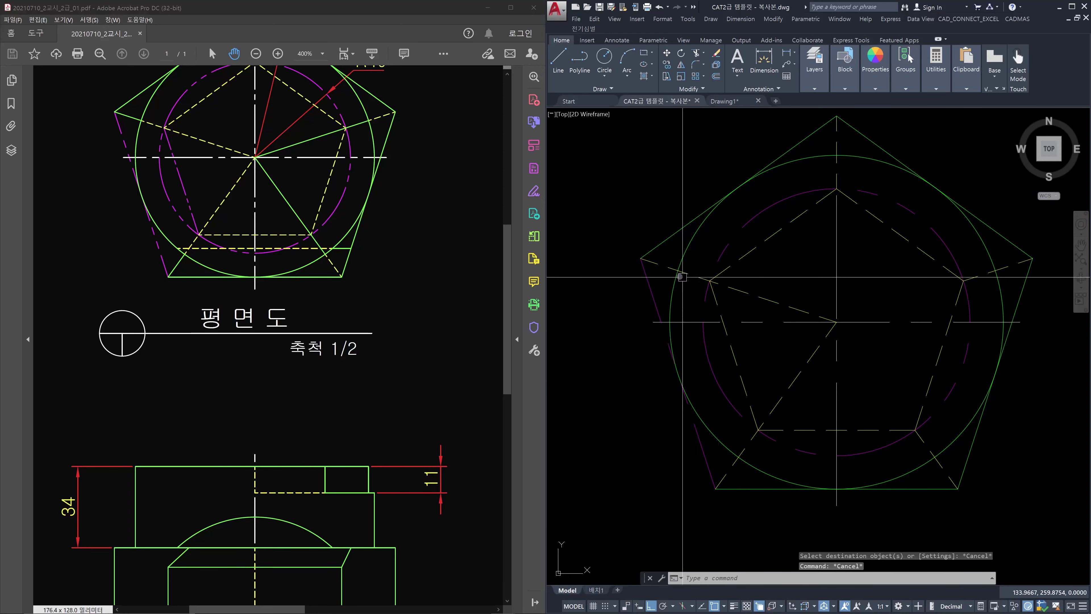
Step: Break the dashed line running from the center to the outer pentagon's left corner where it crosses the green circle
key(Escape)
text(br)
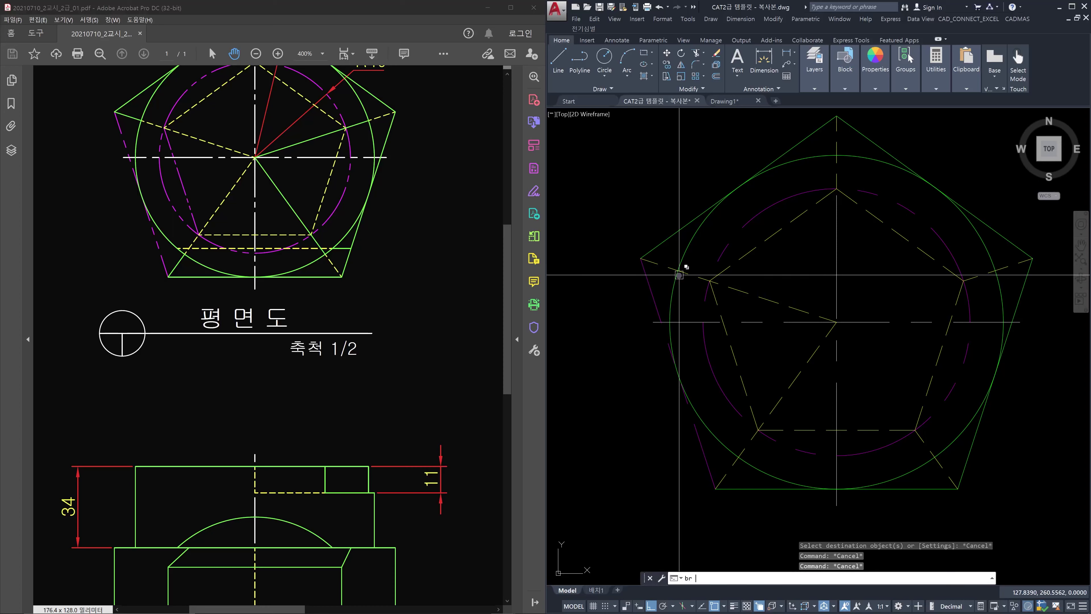
key(Return)
click(675, 271)
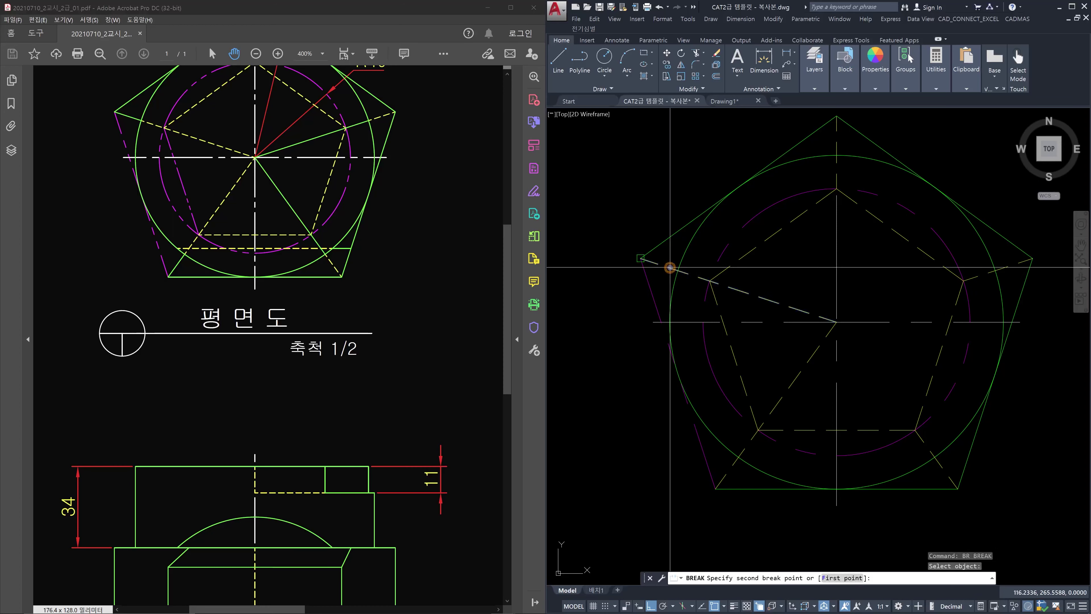
text(f)
key(Return)
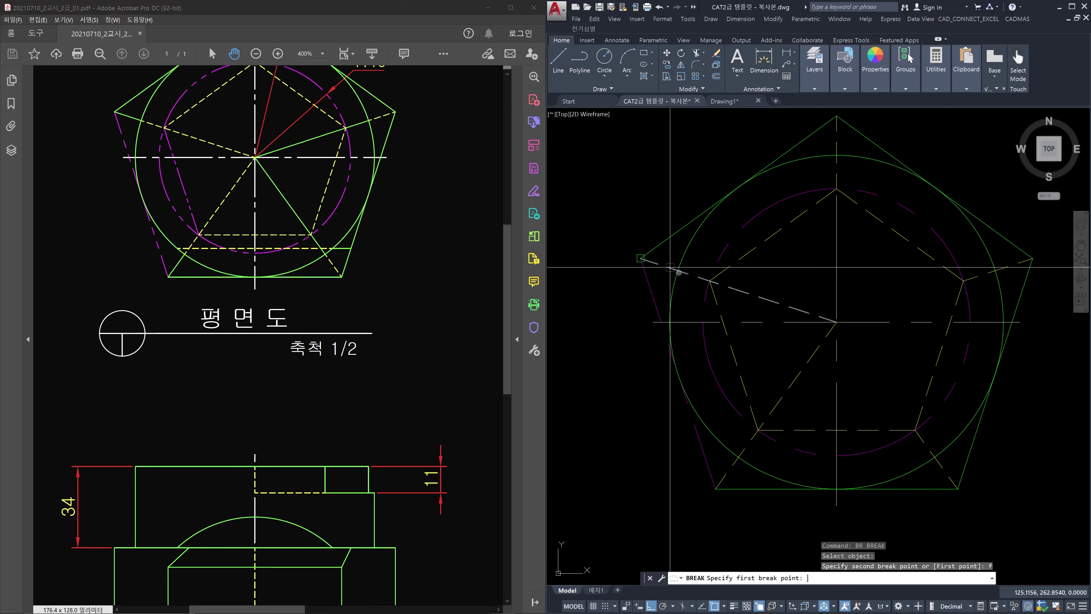
click(678, 271)
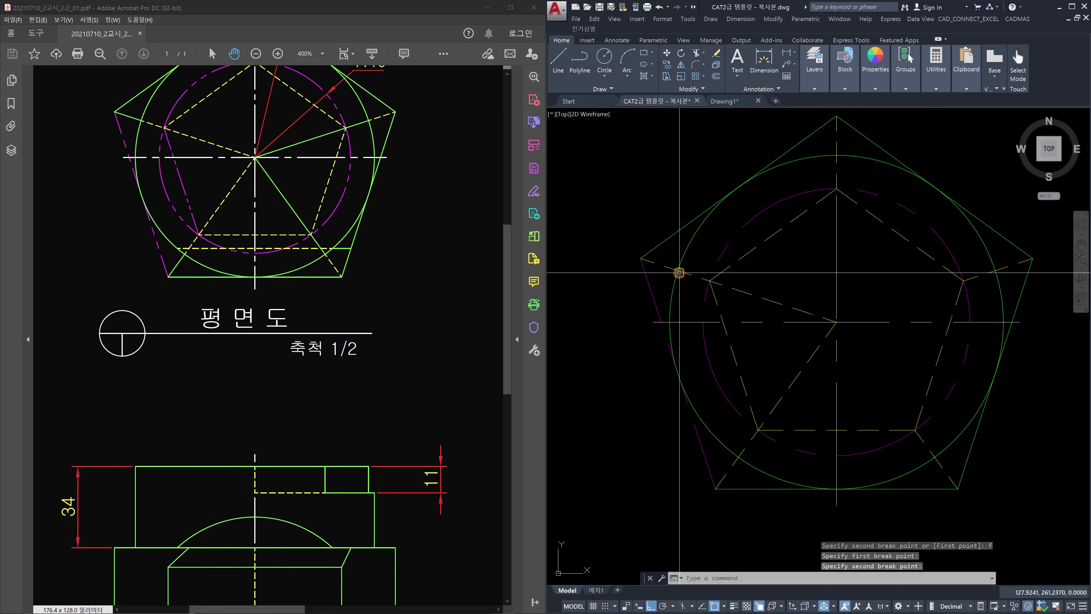
key(Escape)
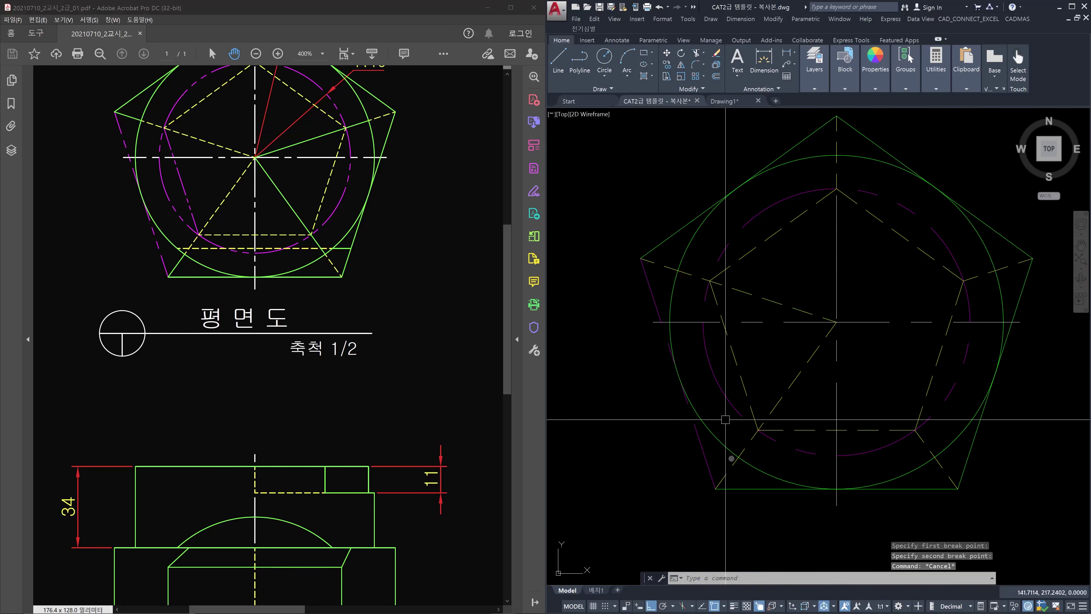
Step: Break the dashed line running from the center to the outer pentagon's lower-left corner where it crosses the green circle
key(Return)
click(725, 476)
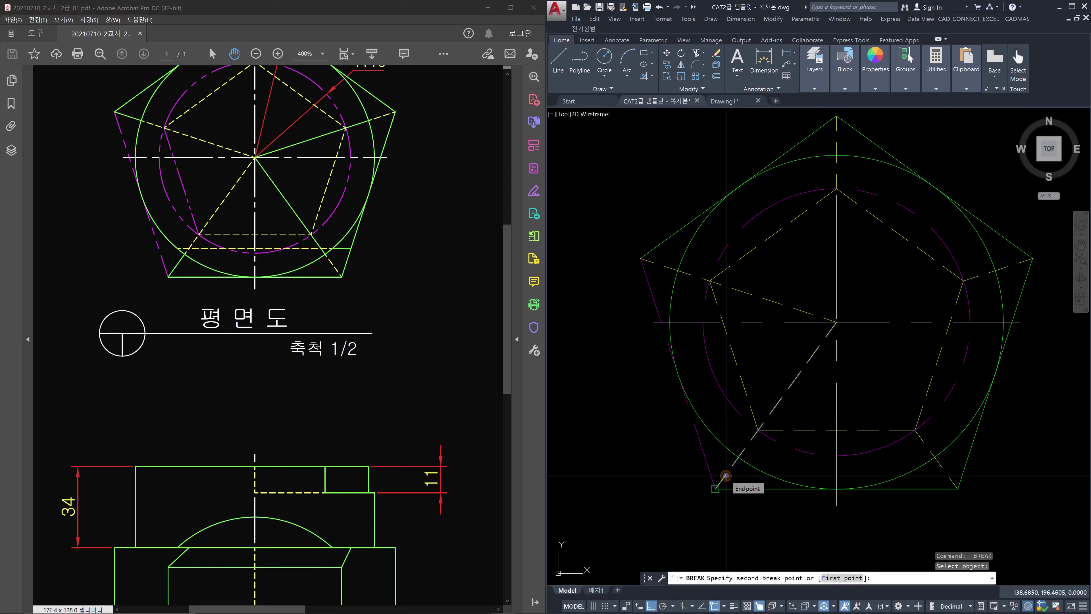
text(f)
key(Return)
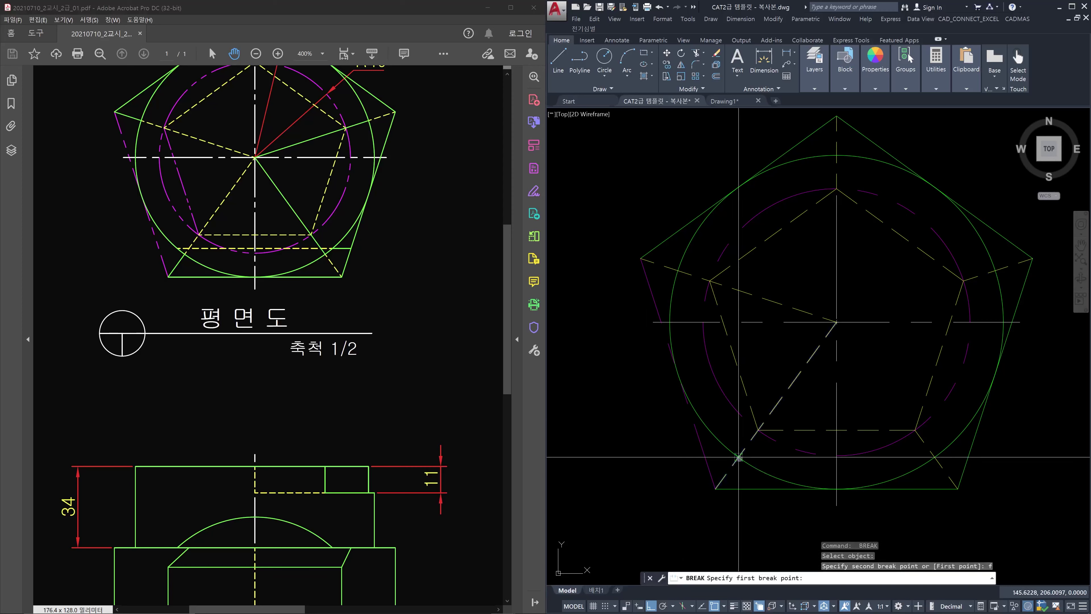
click(738, 458)
key(Escape)
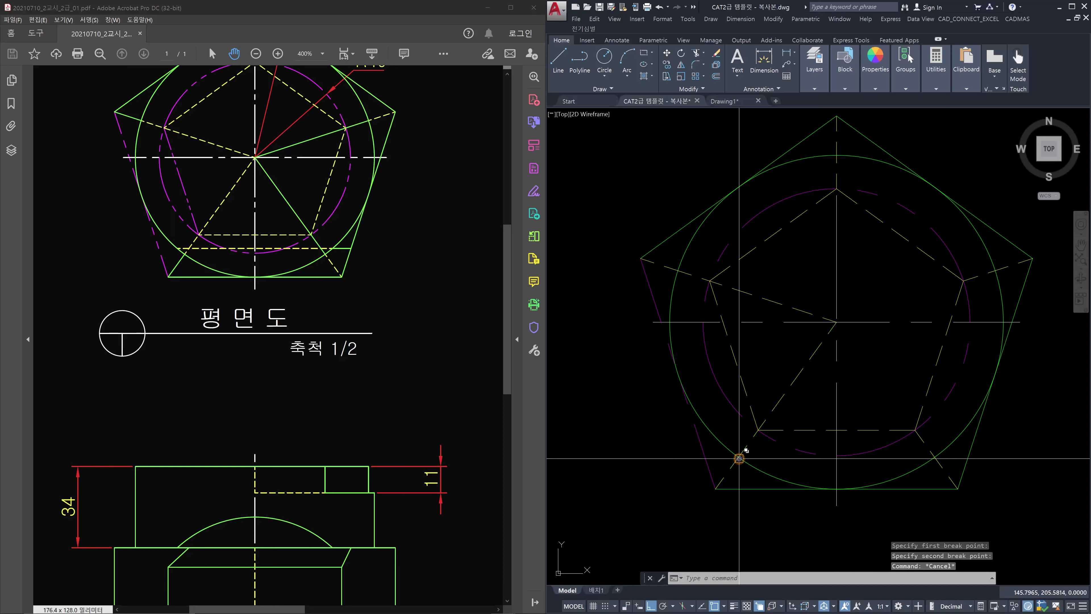
Step: Match the properties of the outer pentagon's green bottom edge onto the two broken line pieces outside the circle
text(ma)
key(Return)
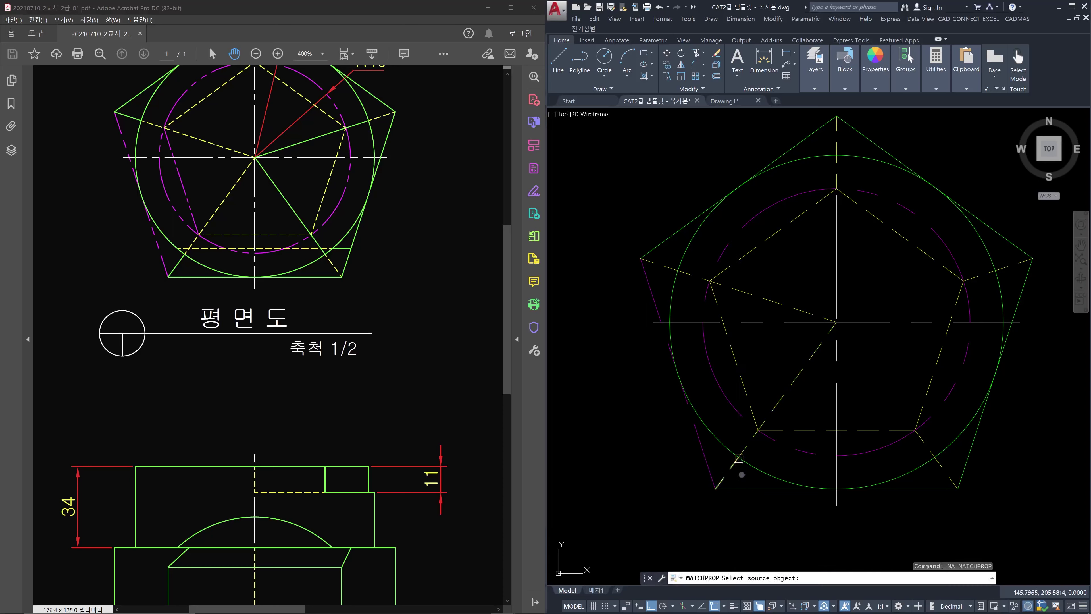
click(736, 488)
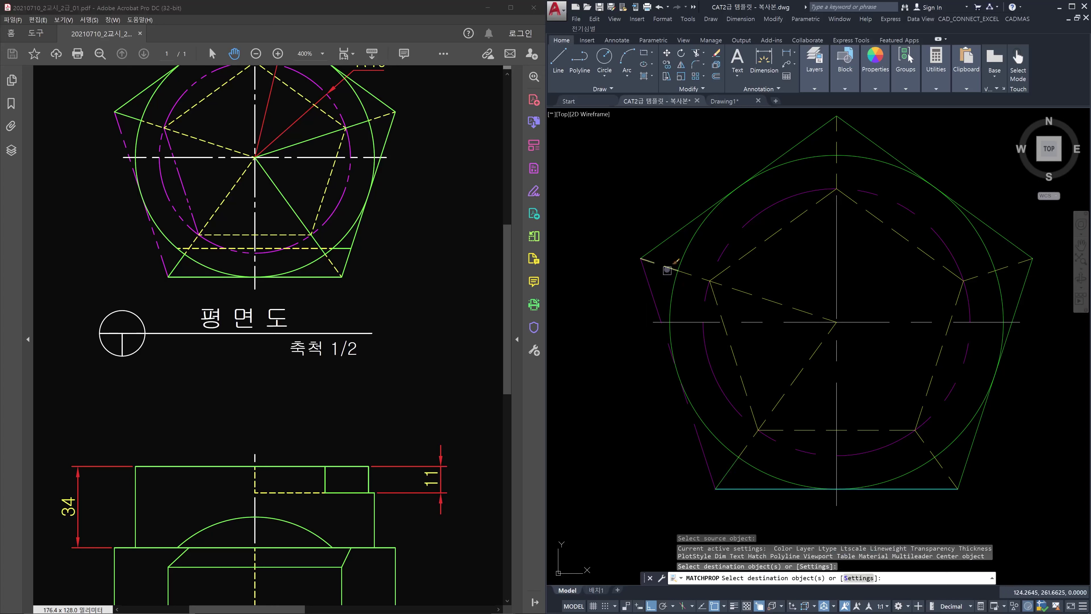
click(667, 268)
key(Escape)
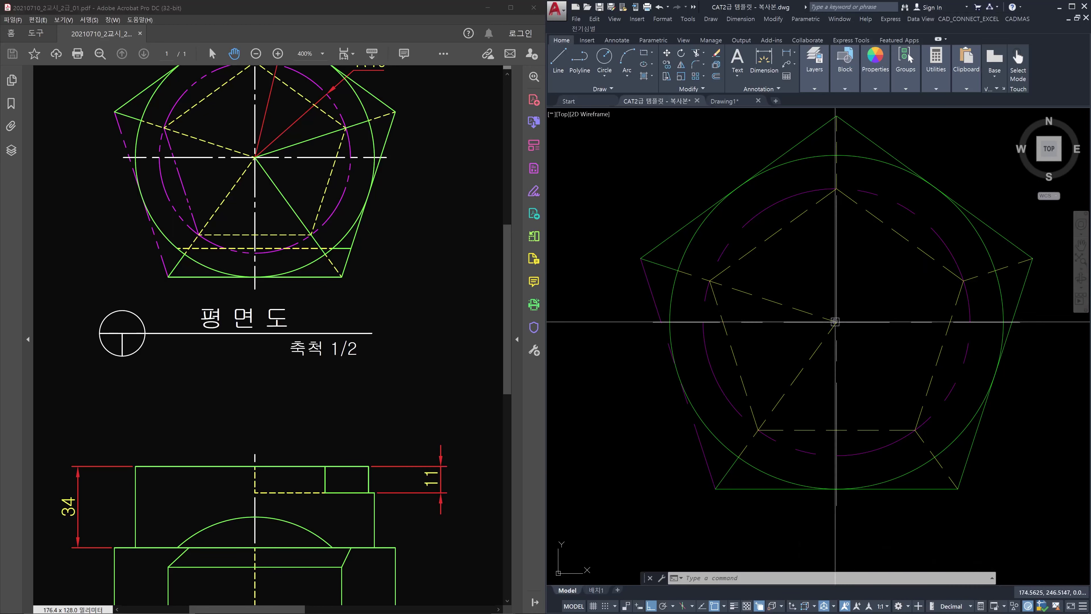
Step: Explode the inner dashed pentagon into separate lines
click(737, 367)
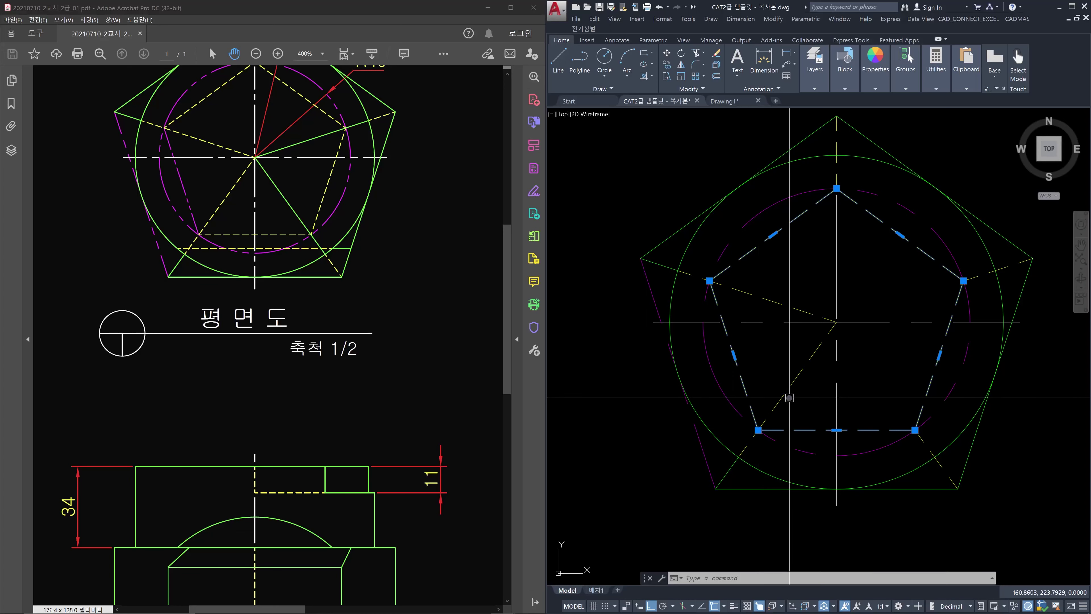
key(Escape)
key(Escape)
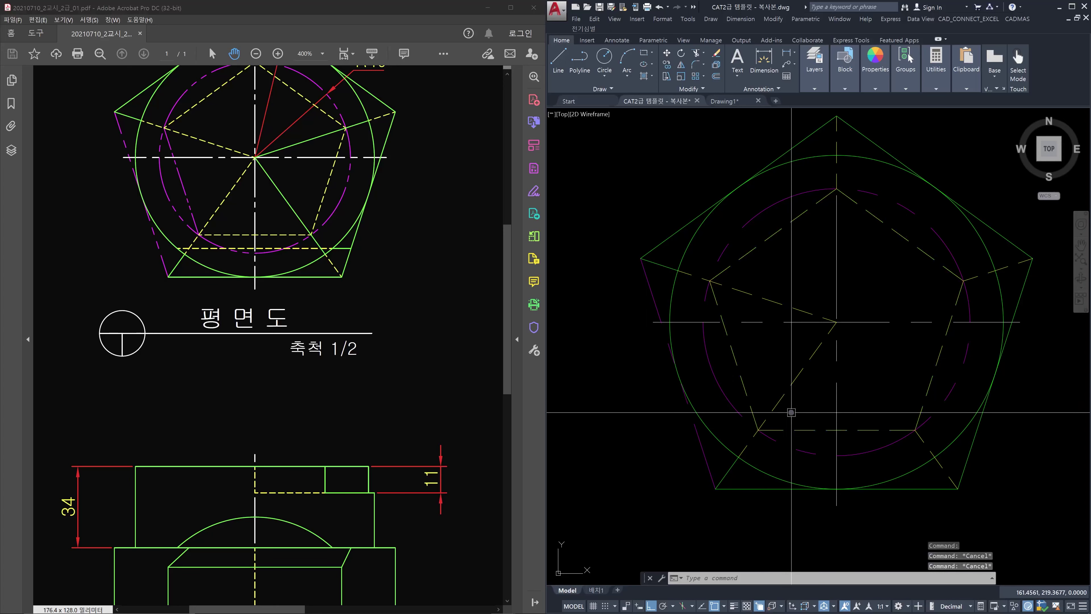
text(x)
key(Return)
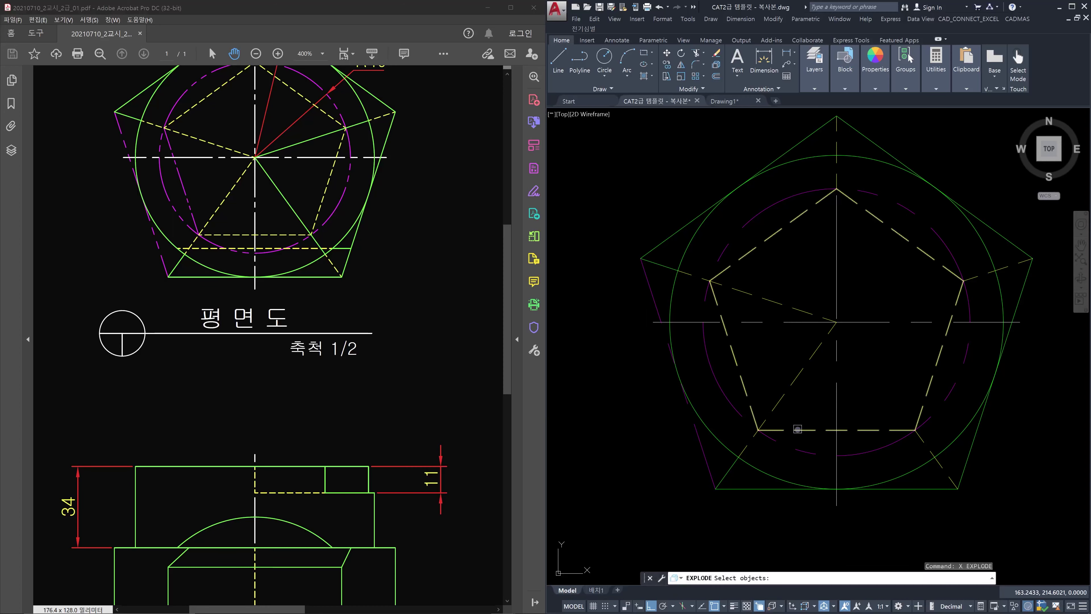
click(798, 429)
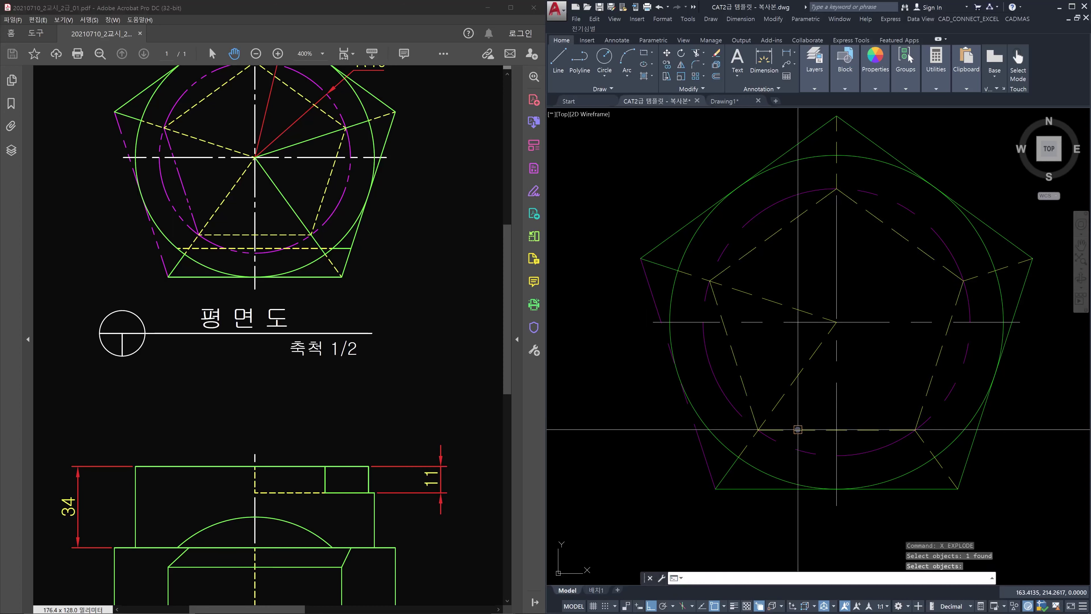
key(Return)
Step: Match the properties of the magenta phantom circle onto the inner pentagon's lower-left side
text(ma)
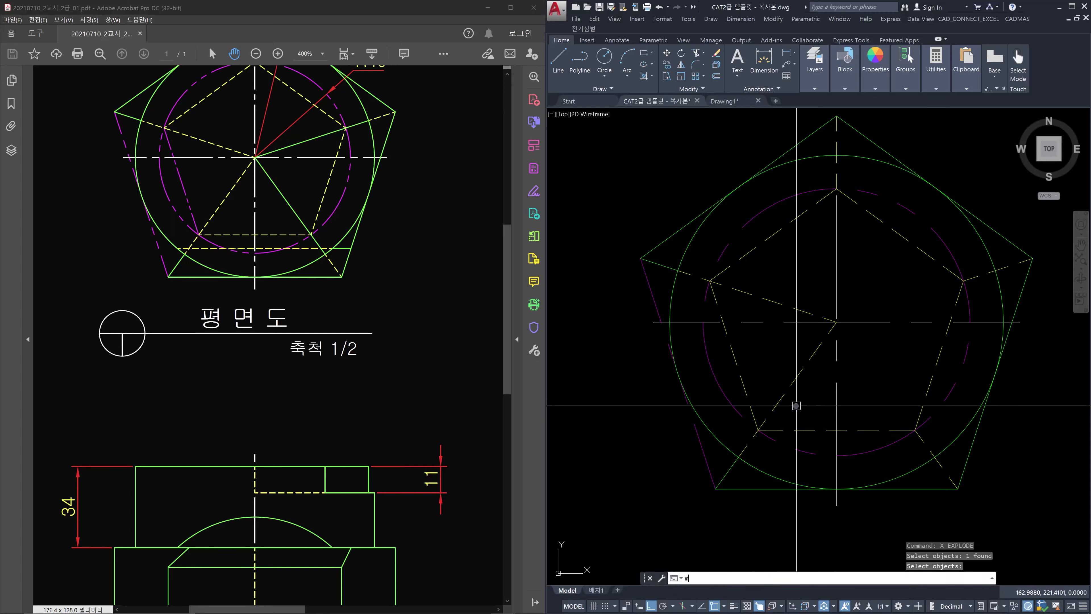
key(Return)
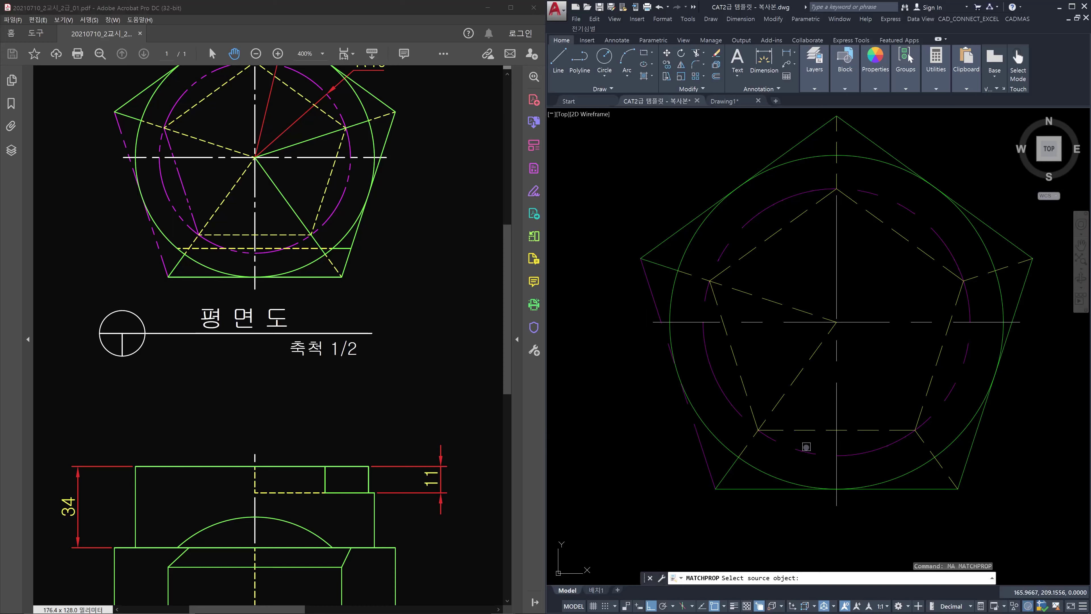
click(806, 445)
click(749, 384)
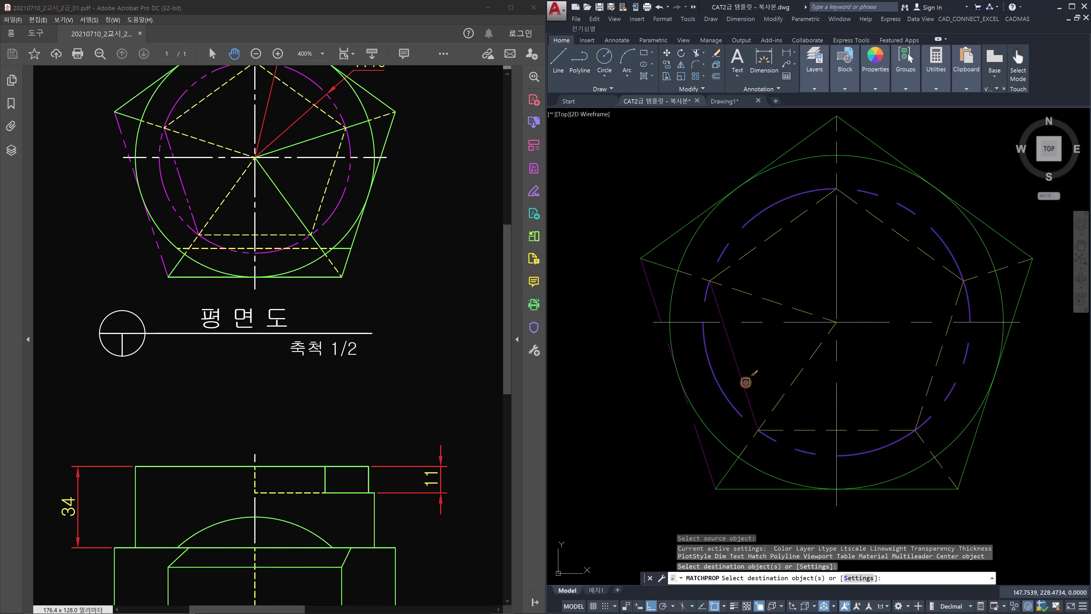
key(Escape)
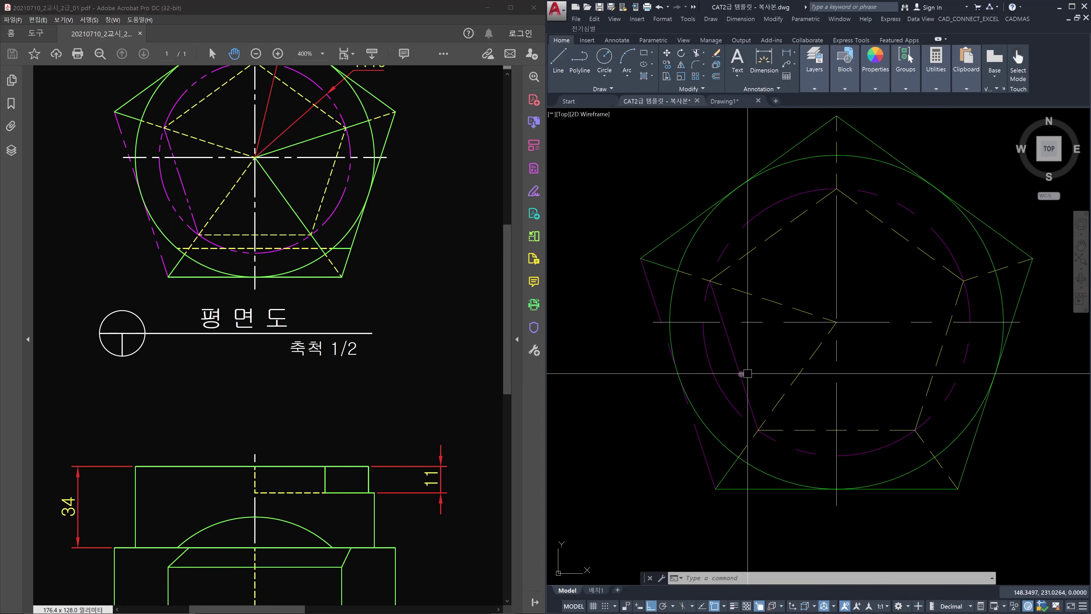
Step: Examine the front view in the reference PDF alongside the front view in the drawing
scroll(752, 355, down, 4)
middle_drag(781, 404, 766, 285)
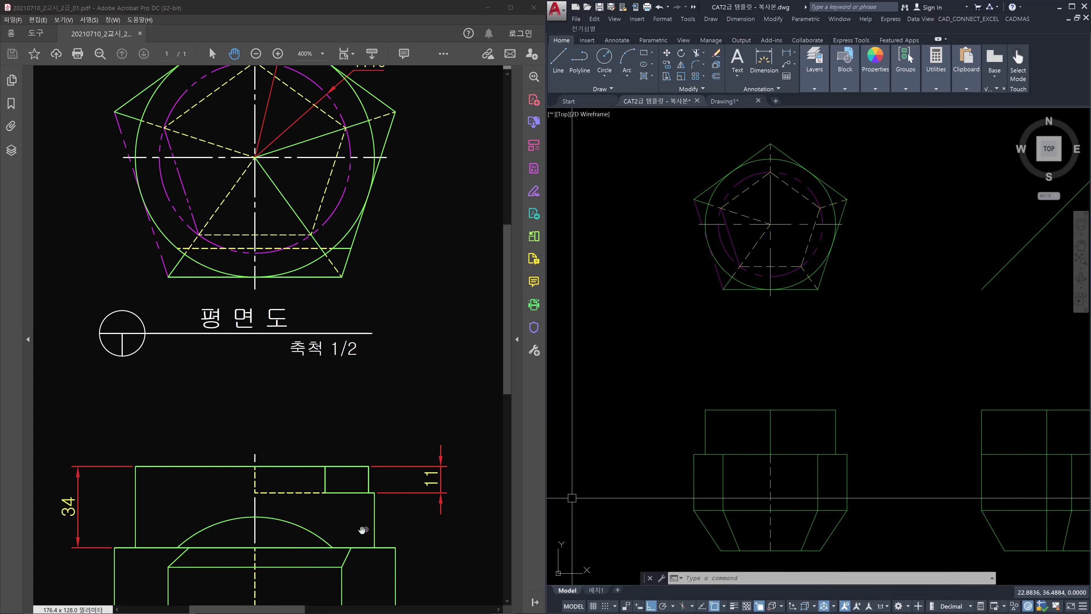
scroll(366, 529, down, 5)
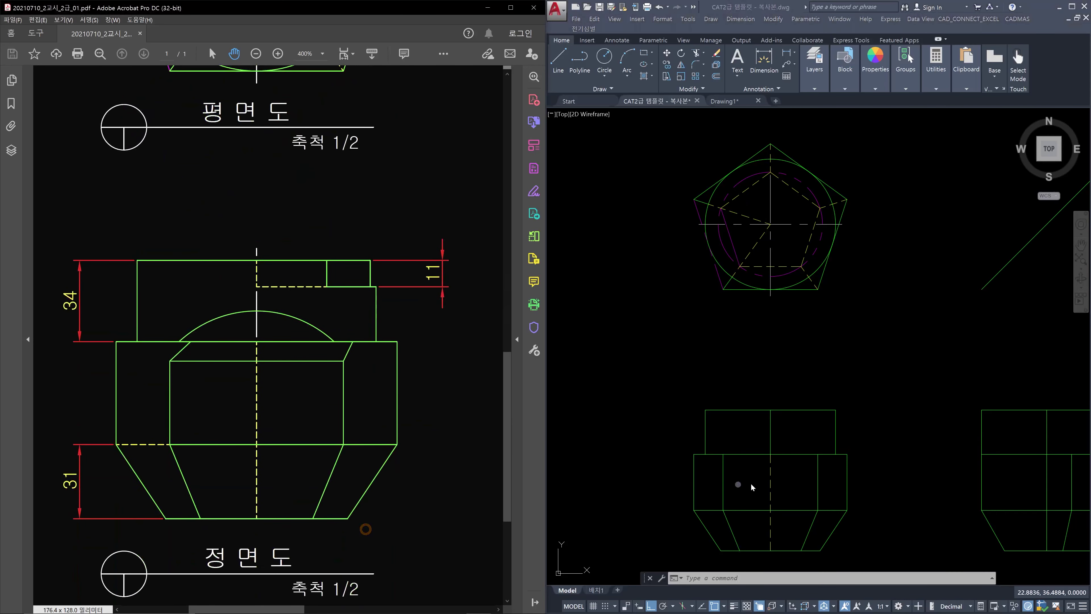
click(738, 485)
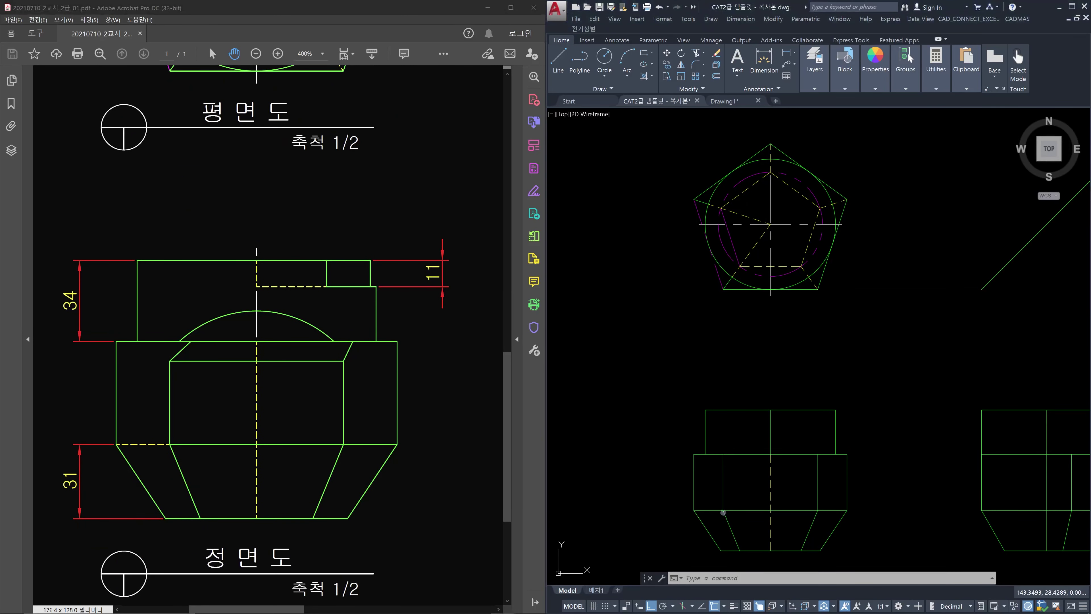
key(Escape)
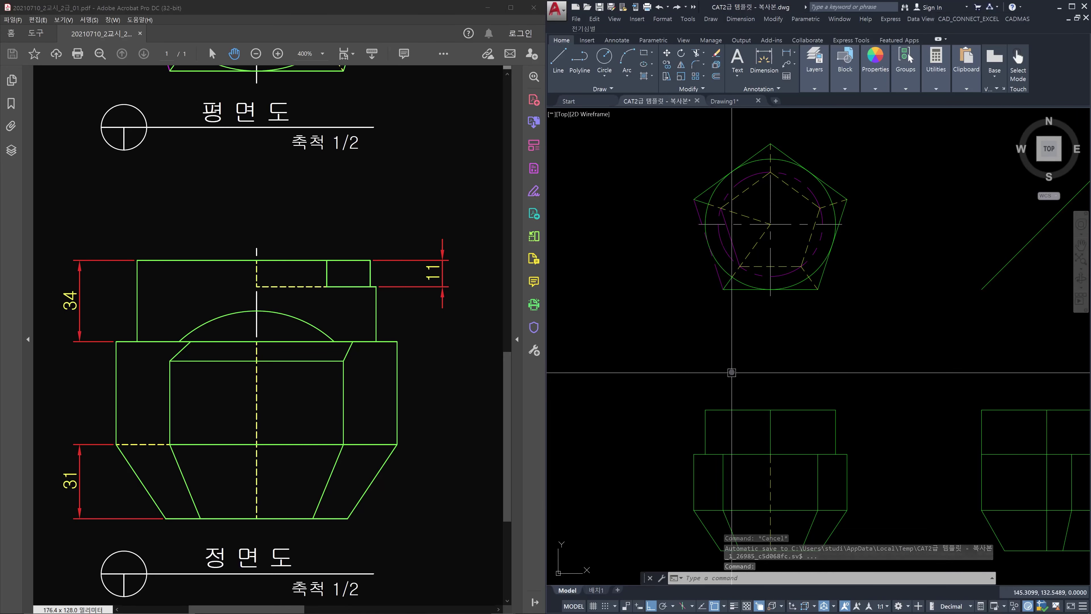
key(ctrl+2)
drag(733, 384, 731, 321)
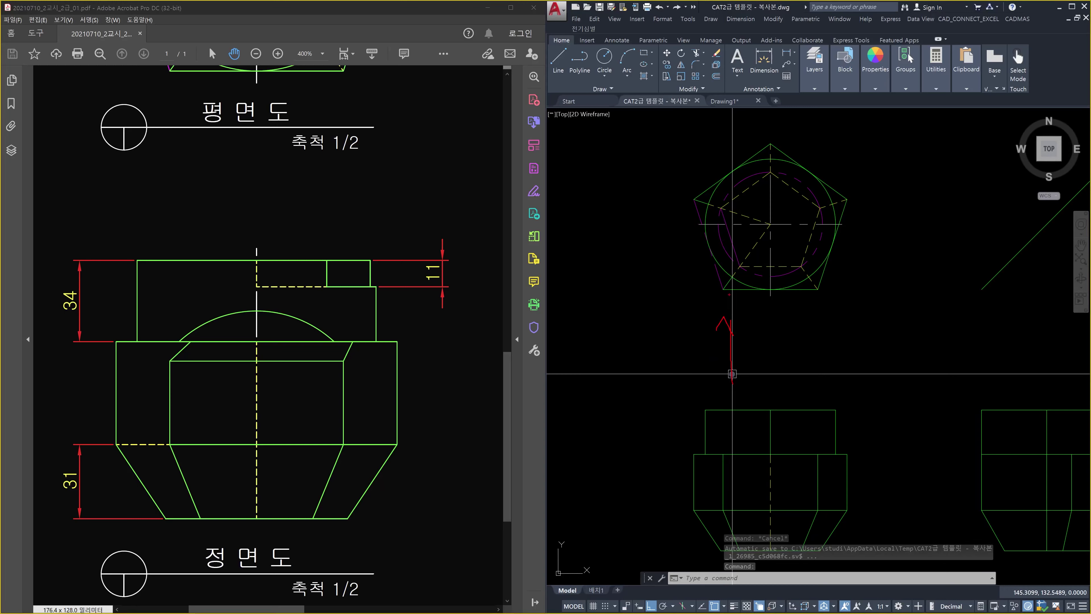
drag(723, 293, 765, 292)
drag(824, 263, 844, 205)
mouse_move(695, 206)
mouse_down()
mouse_move(721, 260)
mouse_move(684, 279)
mouse_move(696, 258)
mouse_up()
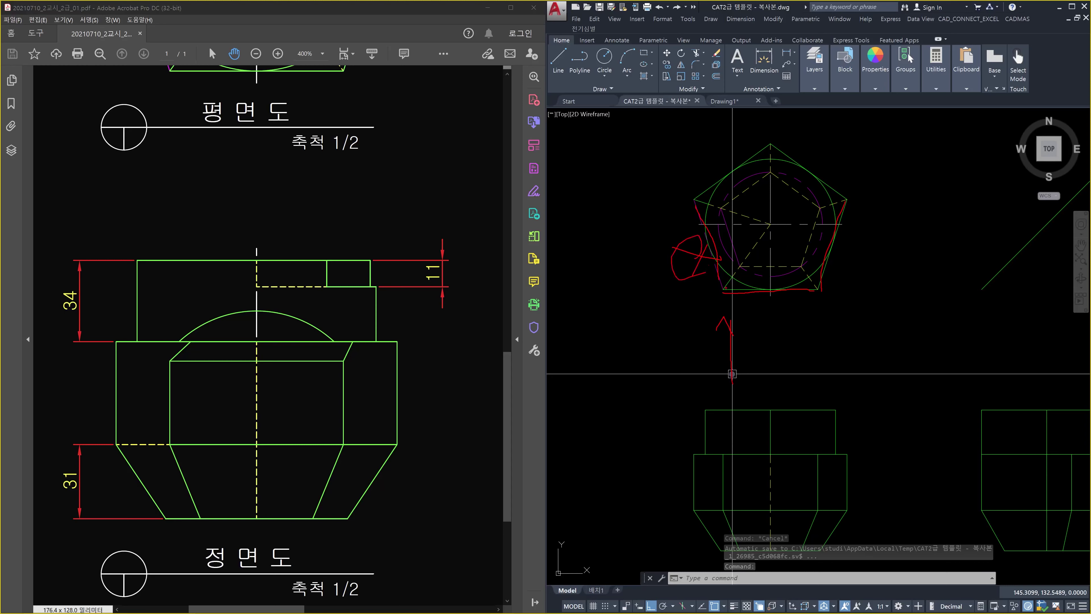
drag(757, 238, 743, 264)
drag(720, 295, 790, 292)
drag(767, 226, 708, 207)
mouse_move(723, 289)
mouse_down()
mouse_move(720, 210)
mouse_move(702, 218)
mouse_move(712, 197)
mouse_move(705, 213)
mouse_up()
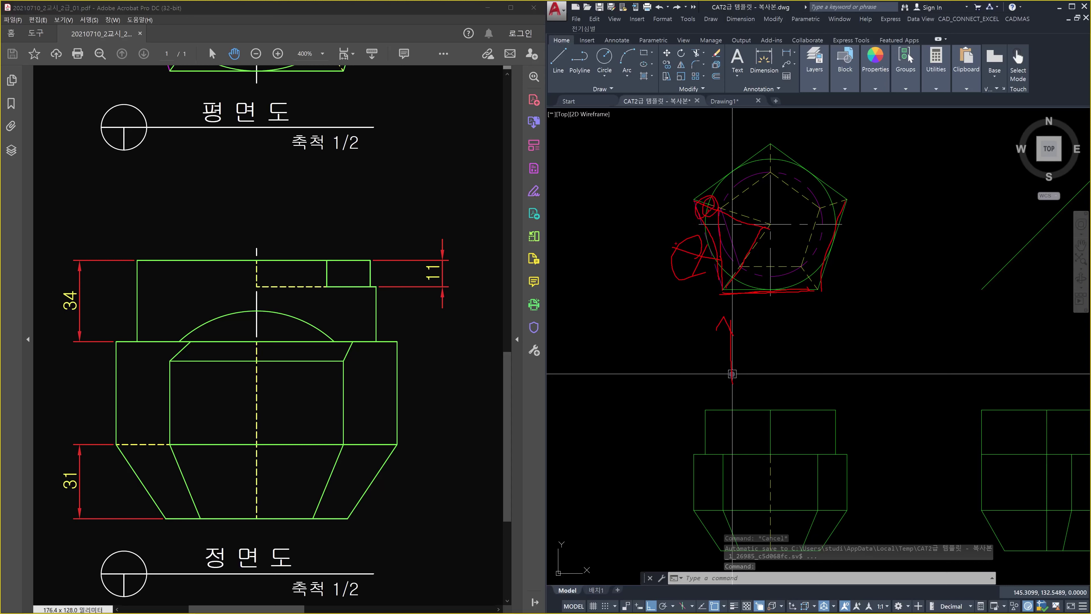
drag(143, 388, 139, 401)
drag(699, 506, 699, 517)
mouse_move(708, 492)
mouse_down()
mouse_move(715, 514)
mouse_move(701, 526)
mouse_up()
drag(713, 483, 715, 514)
drag(172, 444, 365, 441)
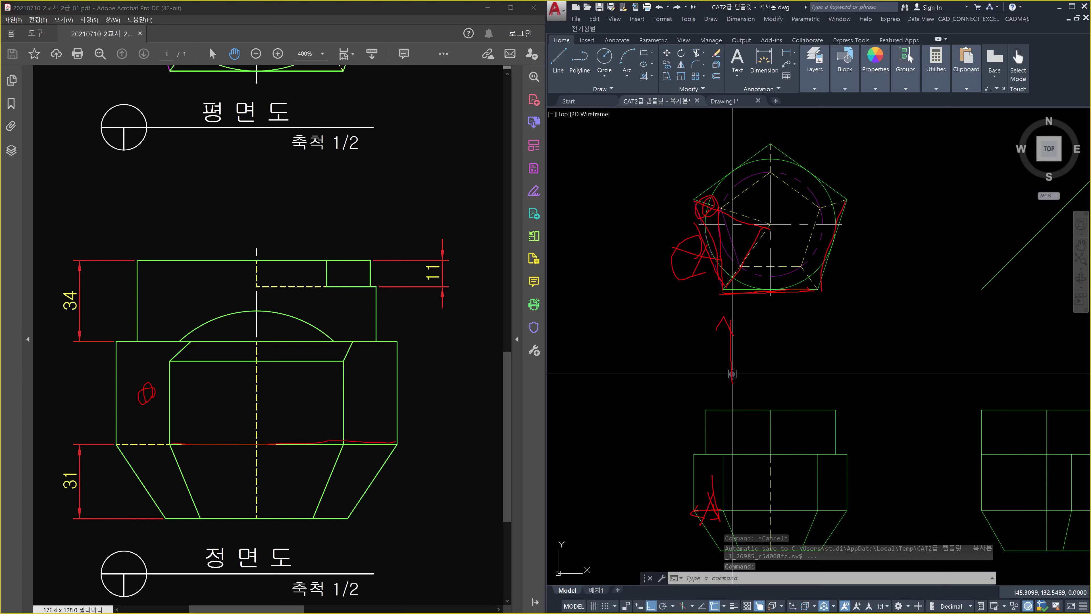
mouse_move(158, 447)
mouse_down()
mouse_move(142, 438)
mouse_move(152, 448)
mouse_move(160, 433)
mouse_up()
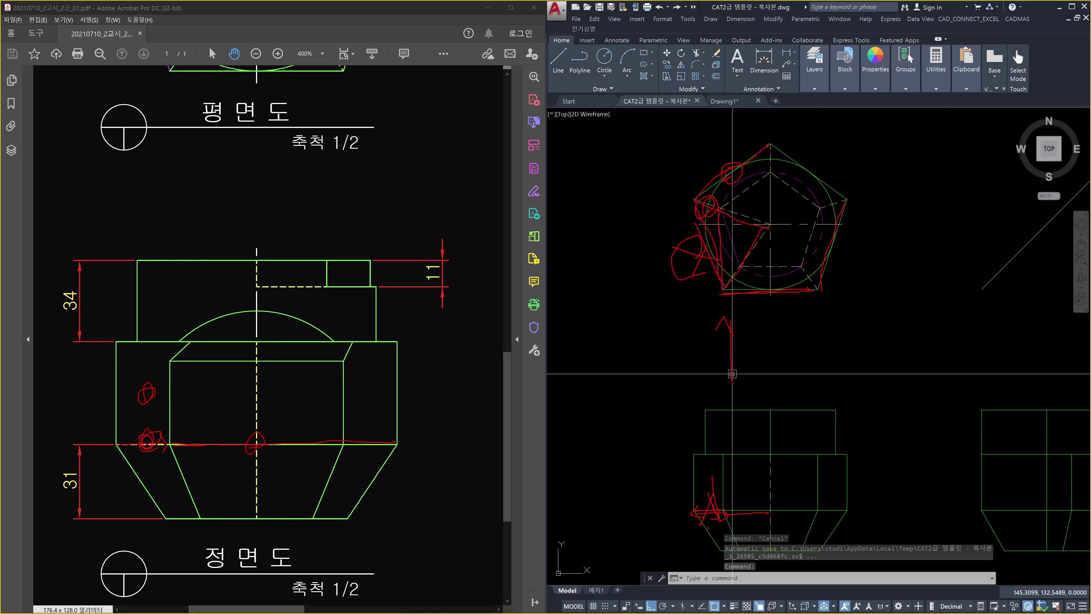
key(Escape)
Step: Break the front view's horizontal edge above the tapered base where it meets the left inner vertical line
scroll(724, 519, up, 6)
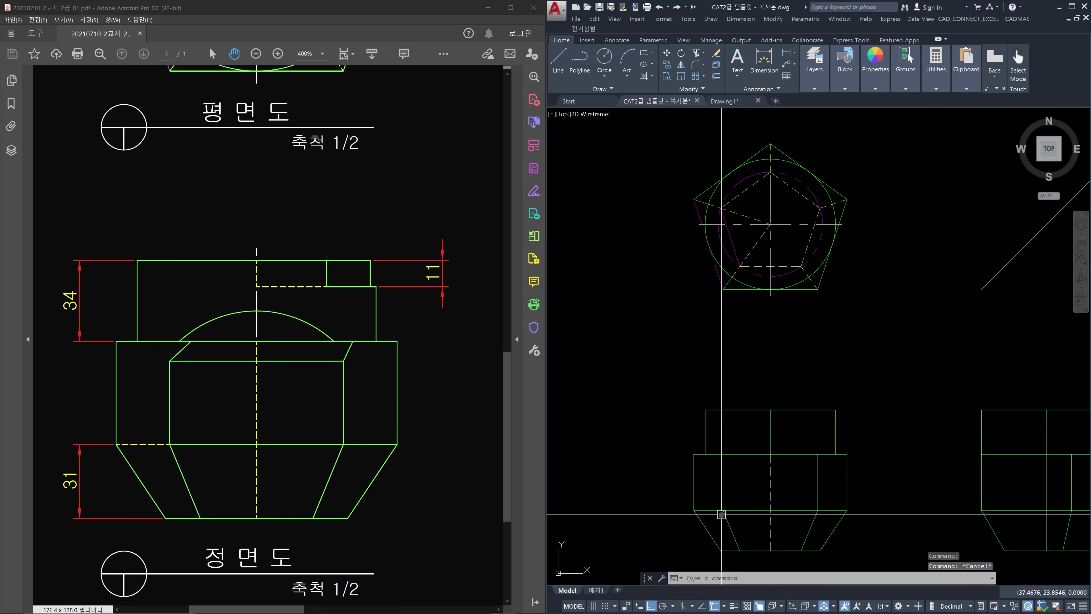
scroll(724, 519, up, 2)
middle_drag(723, 519, 809, 486)
key(Escape)
key(Escape)
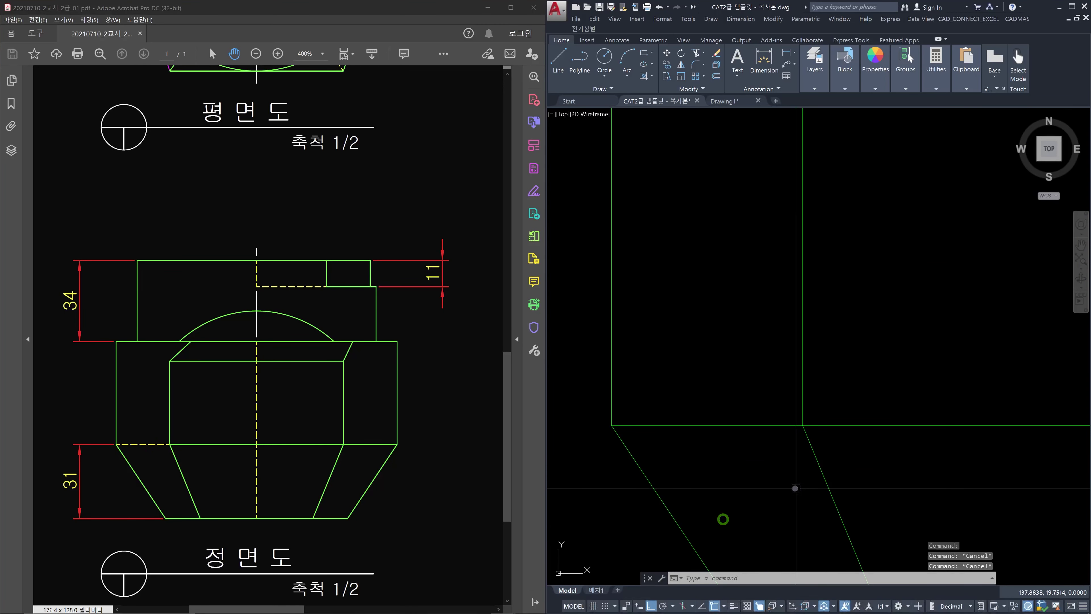
text(br)
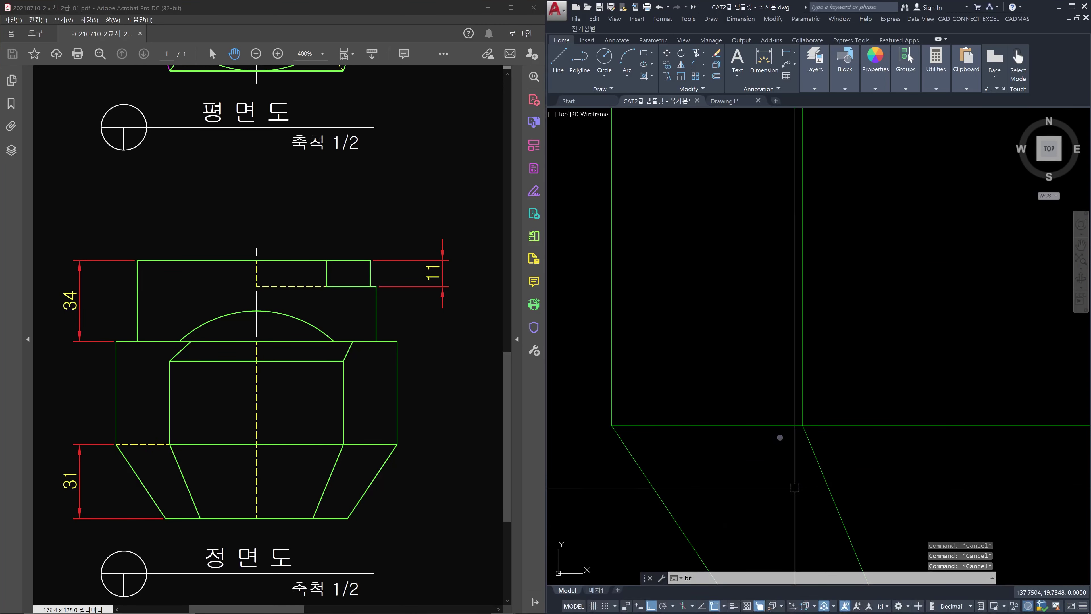
key(Return)
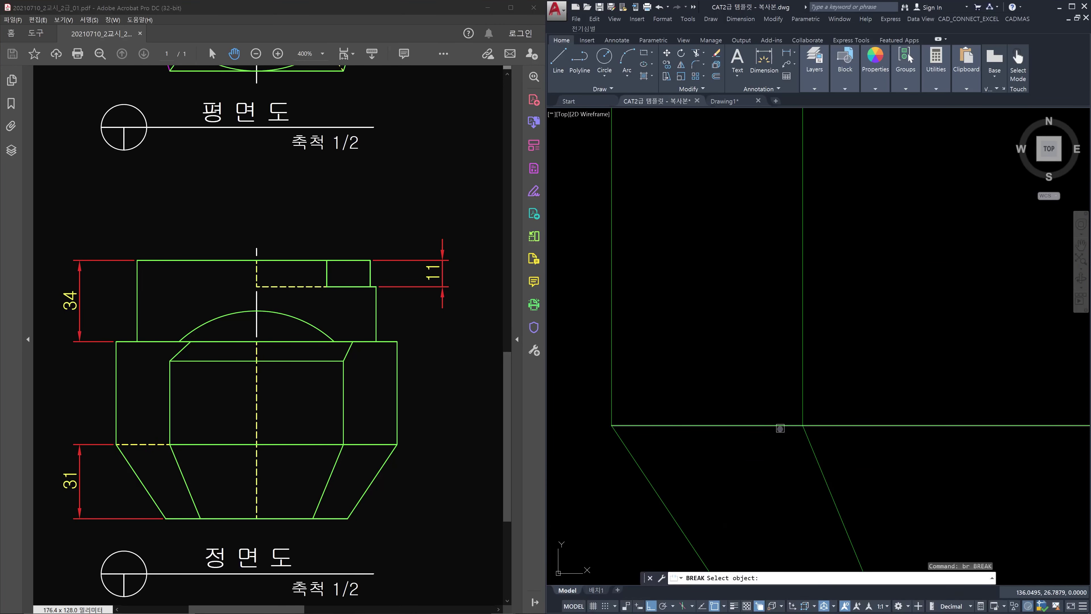
click(780, 428)
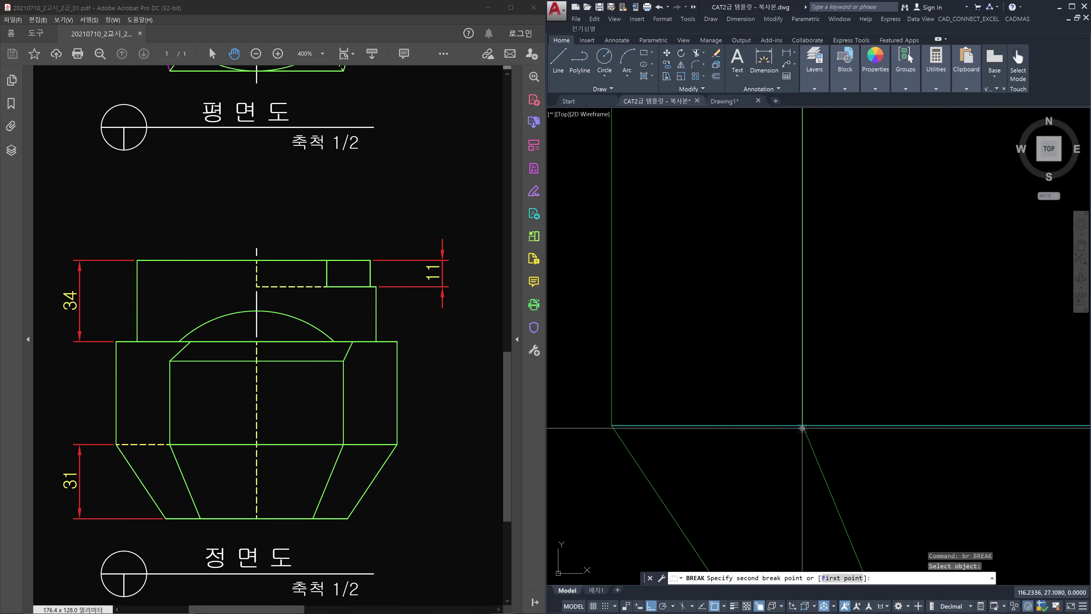
text(f)
key(Return)
click(803, 425)
key(Escape)
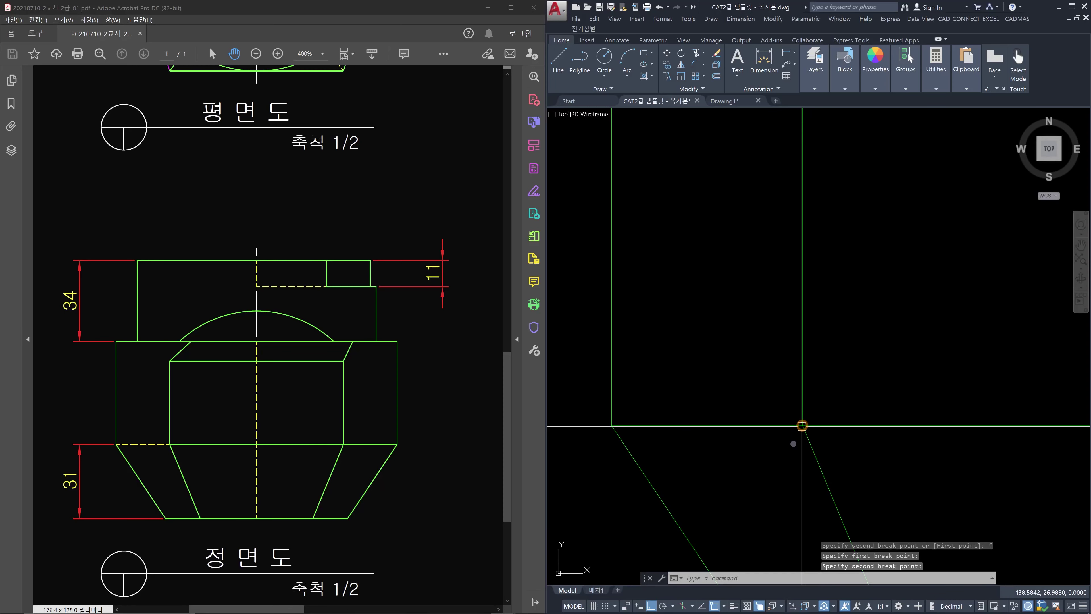
Step: Move the short left segment of the front view's broken horizontal edge to the 숨은선 layer
click(769, 452)
click(745, 419)
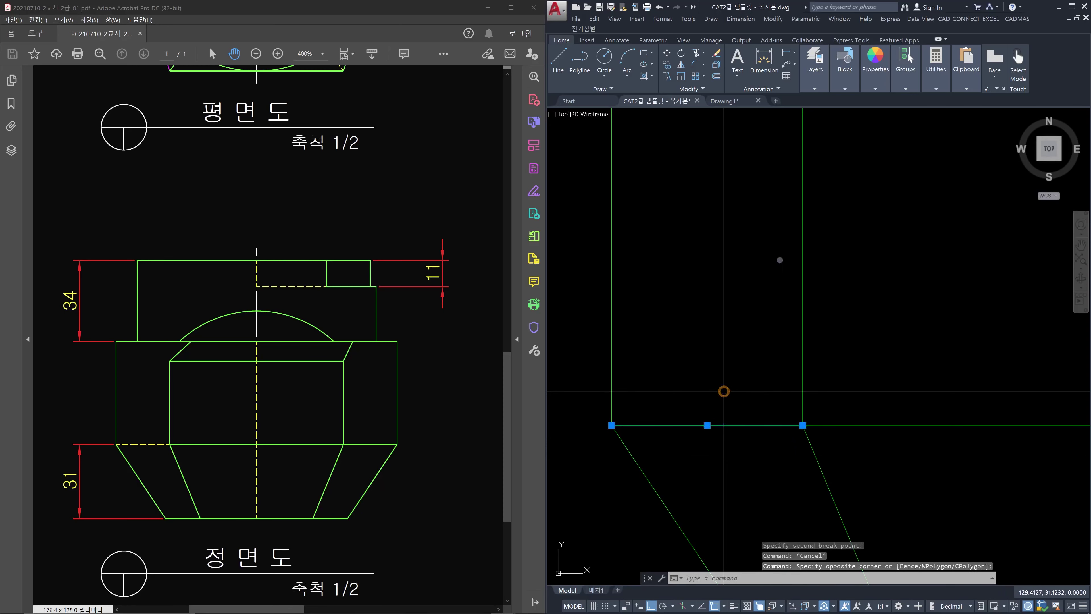
click(814, 89)
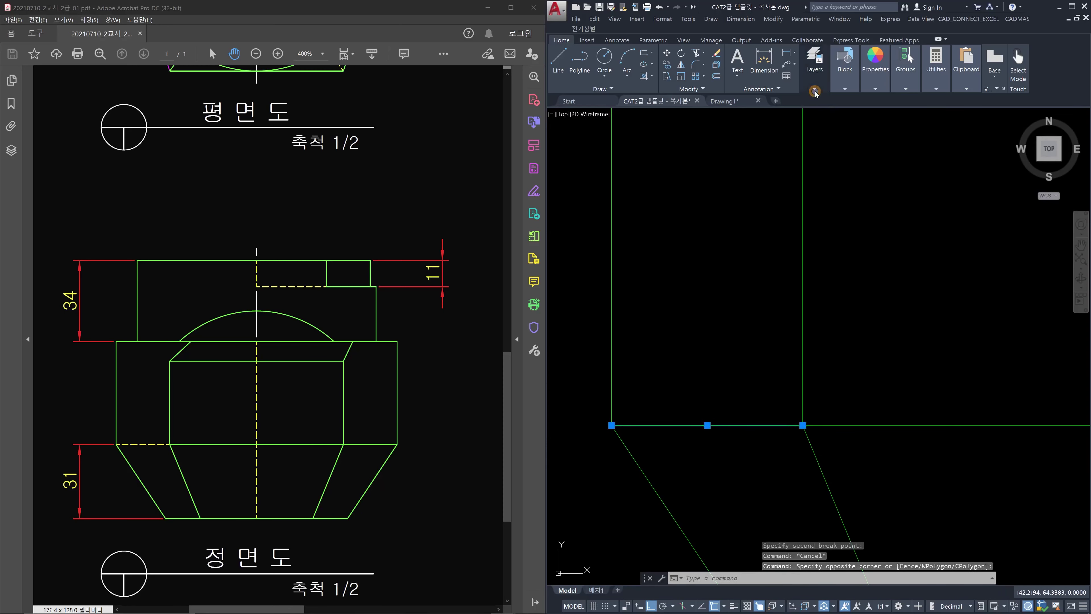
click(811, 101)
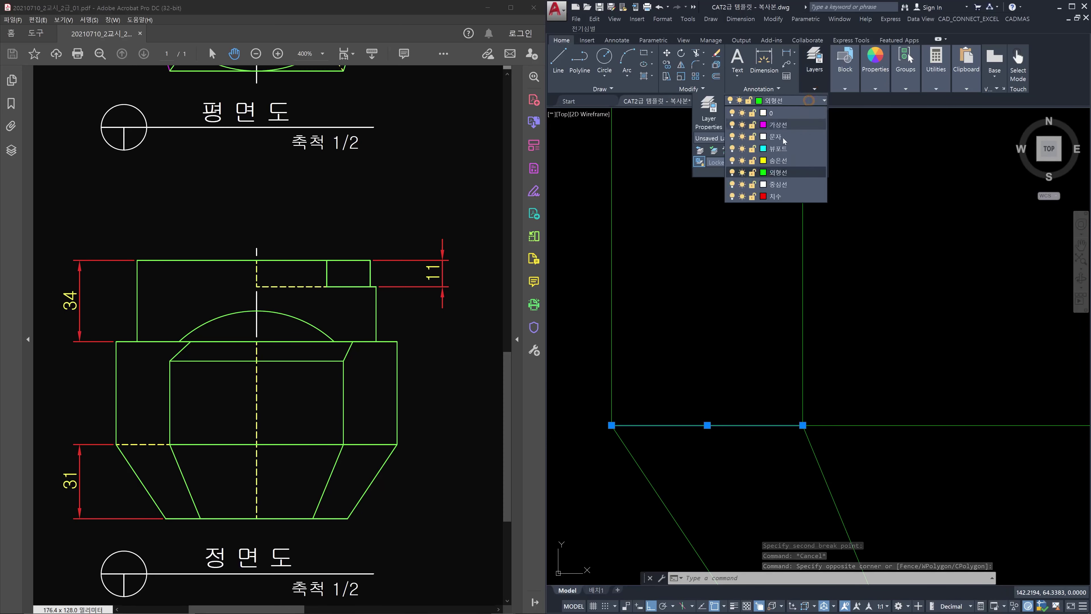
click(778, 161)
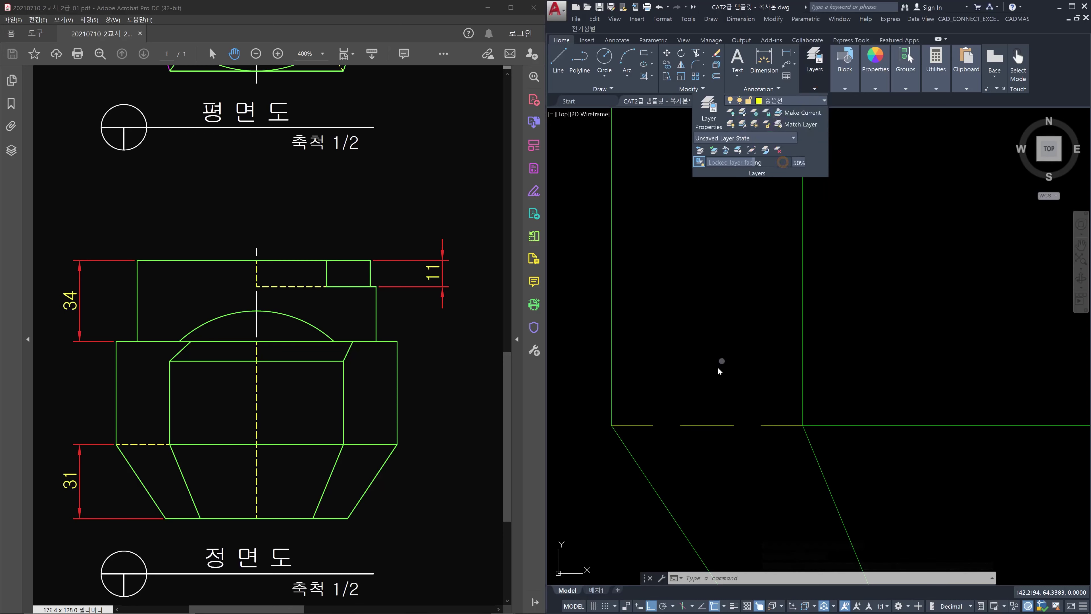
key(Escape)
Step: Examine the side view in the reference PDF alongside the side view in the drawing
scroll(748, 361, down, 3)
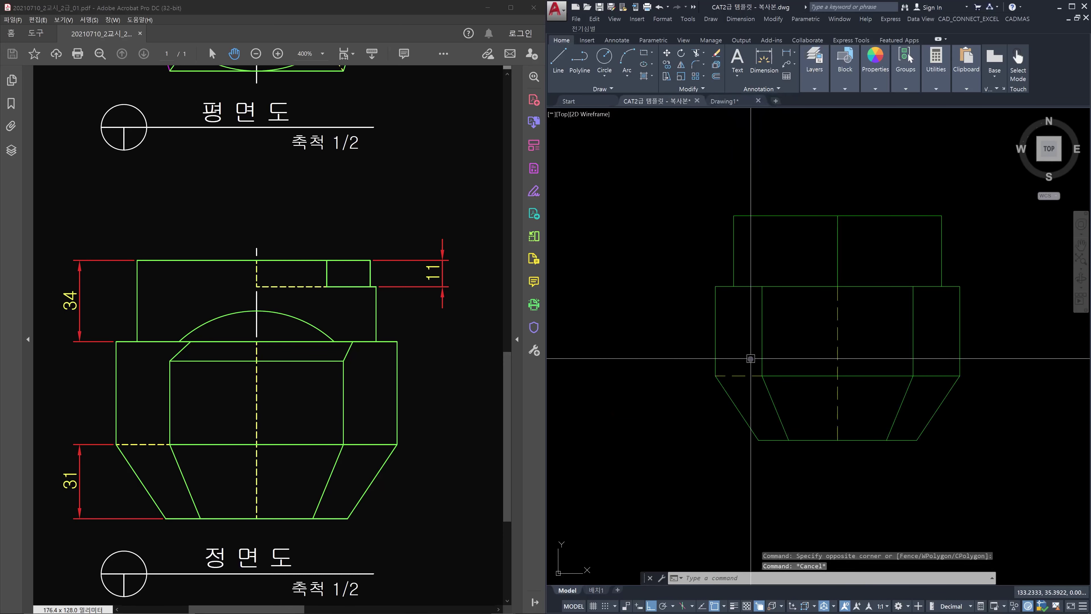
scroll(751, 361, down, 1)
middle_drag(777, 365, 673, 431)
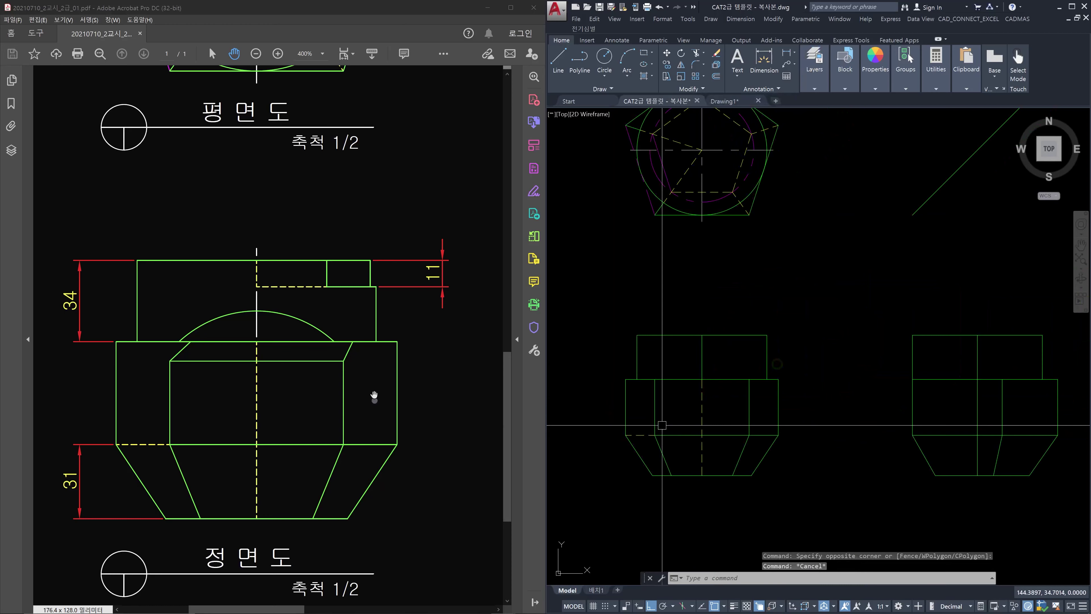
drag(392, 376, 276, 468)
drag(394, 363, 226, 482)
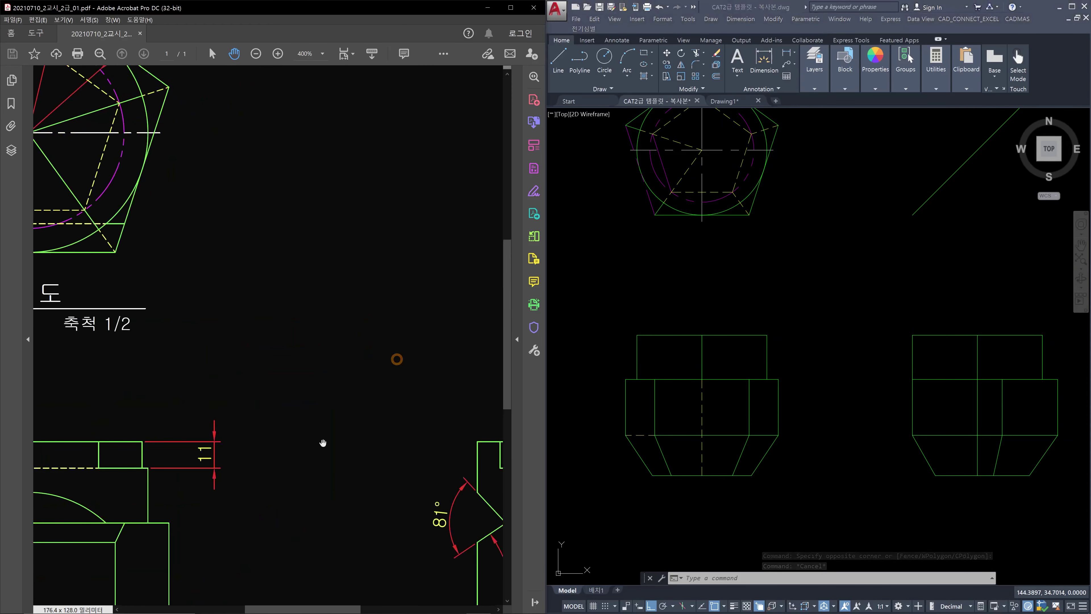
drag(317, 461, 136, 384)
drag(413, 463, 323, 422)
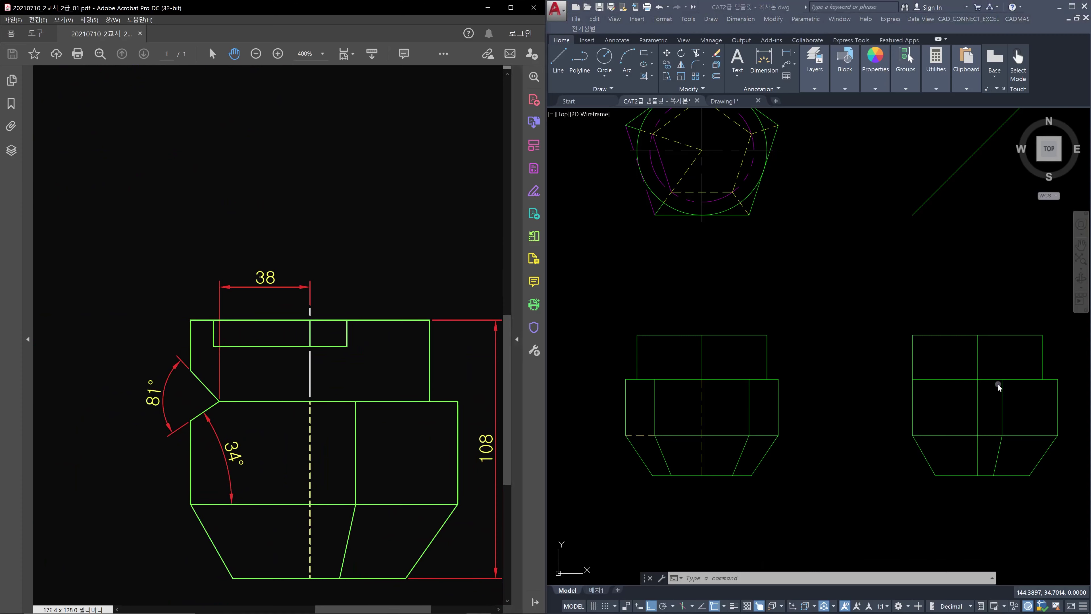
Step: Erase the full-height inner vertical line from the side view
click(990, 398)
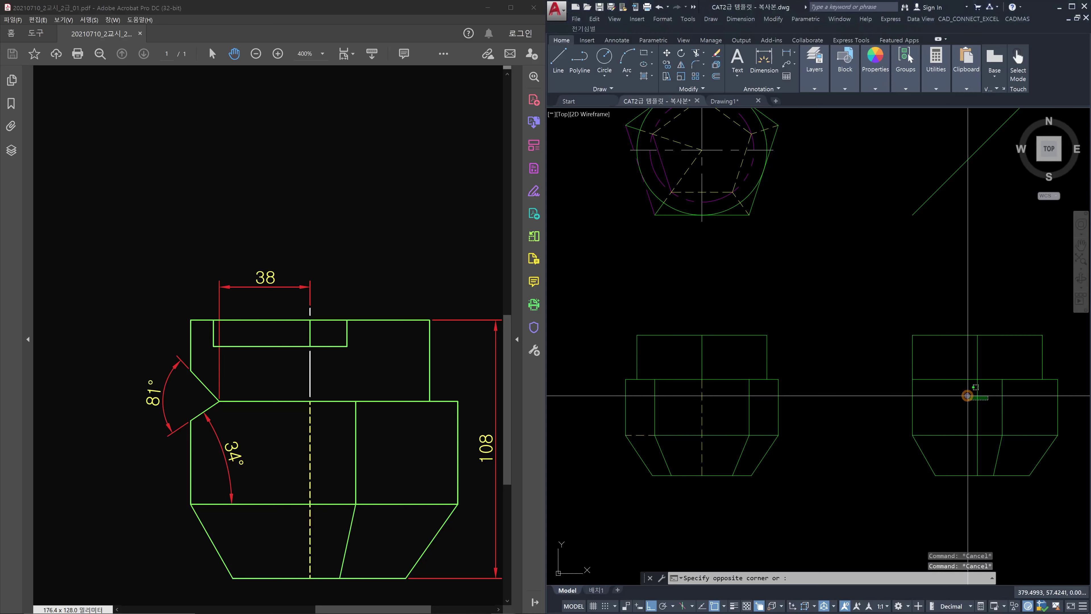
click(967, 395)
key(Escape)
scroll(985, 397, up, 2)
click(984, 395)
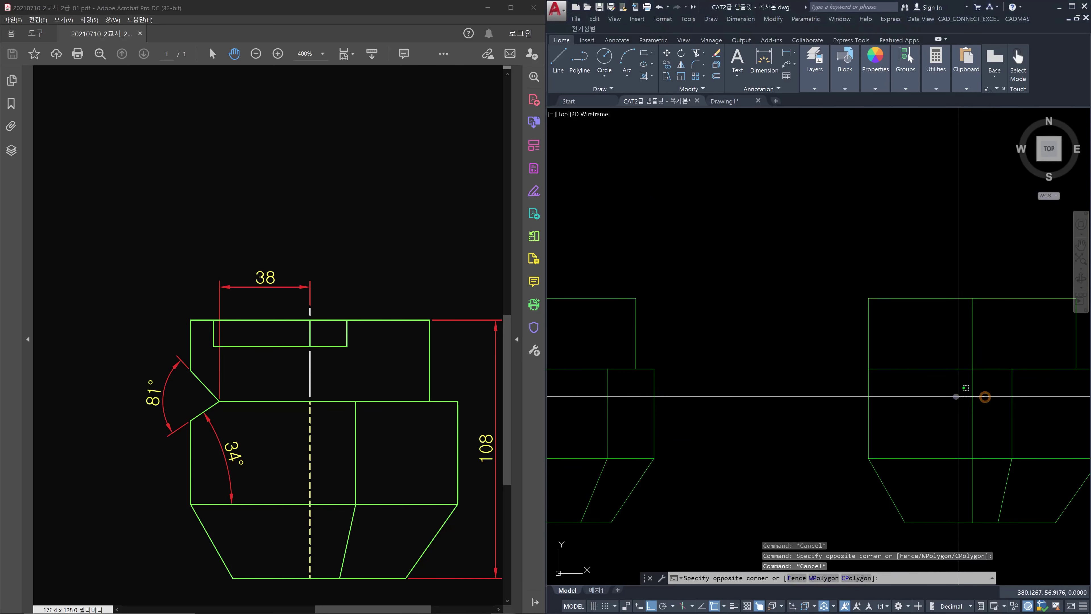
click(954, 396)
key(Delete)
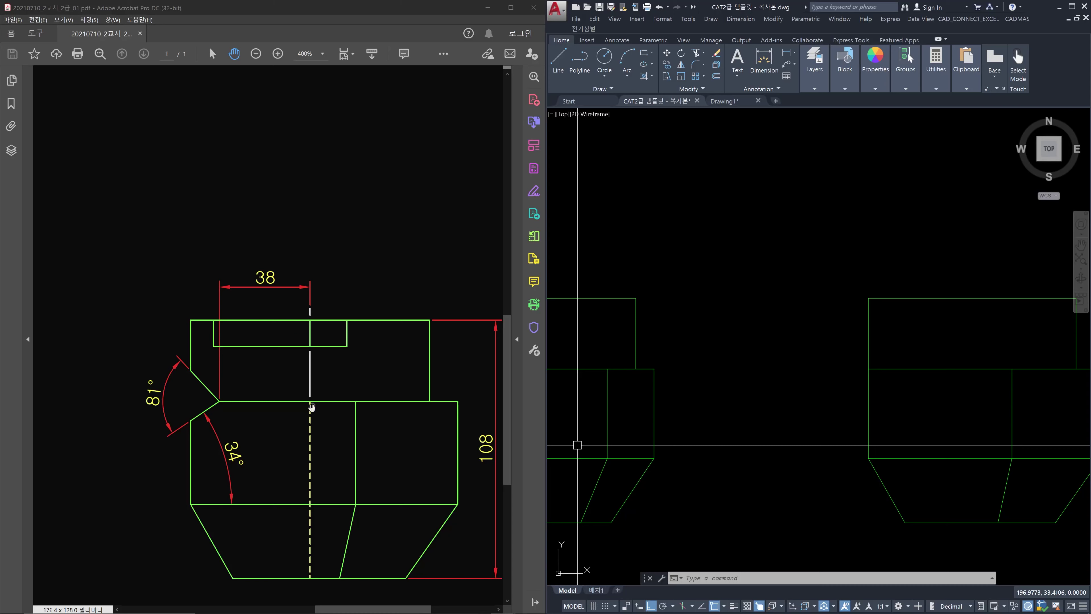
Step: Examine the plan view's lines running from the centre to the two left corners of the outer pentagon
scroll(740, 199, down, 6)
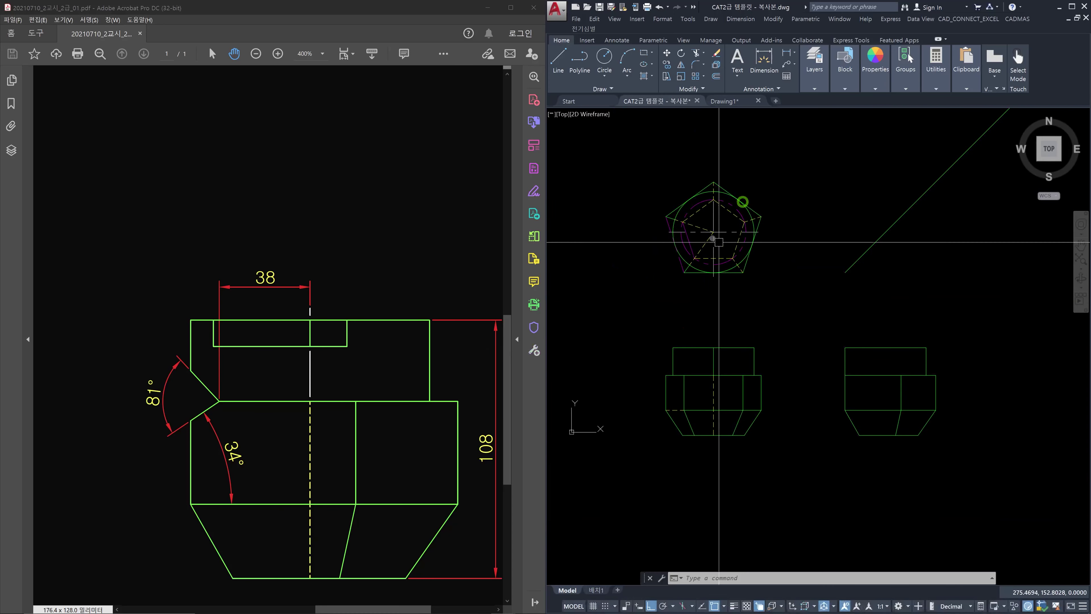
scroll(719, 242, up, 3)
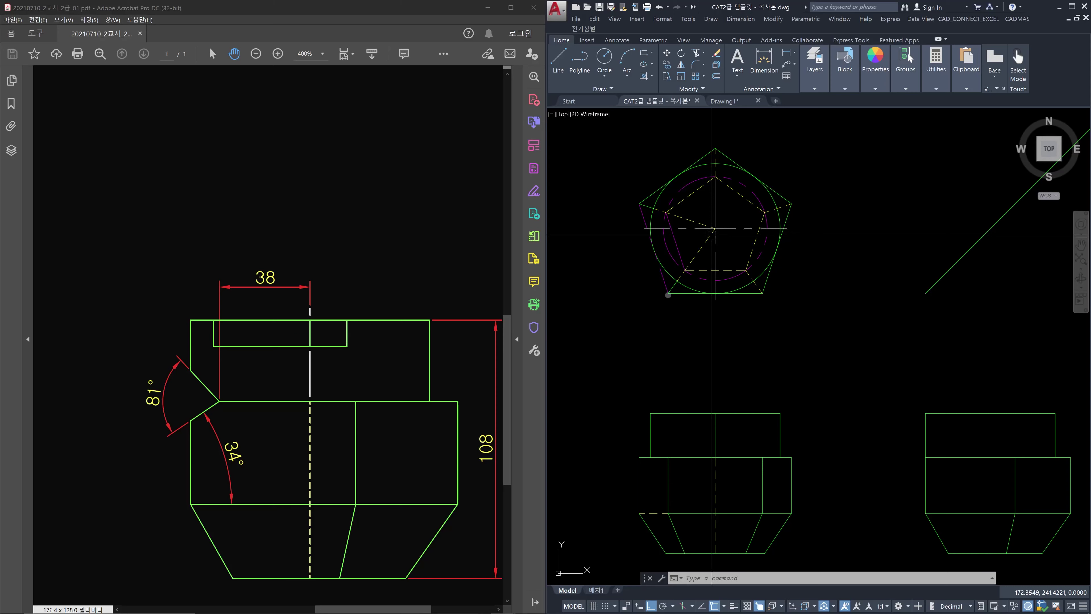
scroll(709, 226, up, 2)
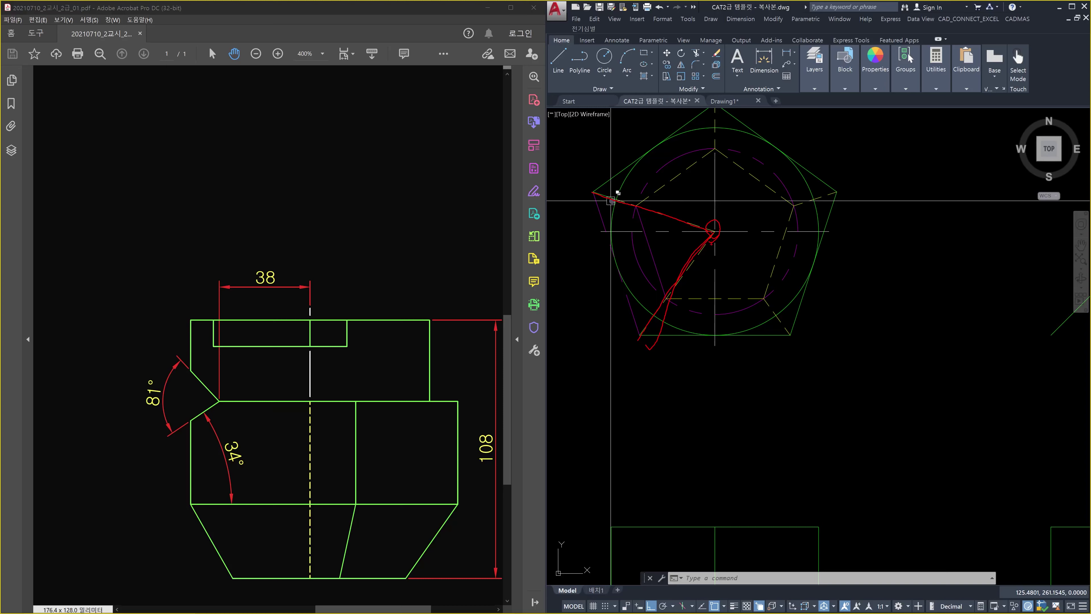
drag(965, 236, 891, 239)
key(Escape)
scroll(879, 365, down, 4)
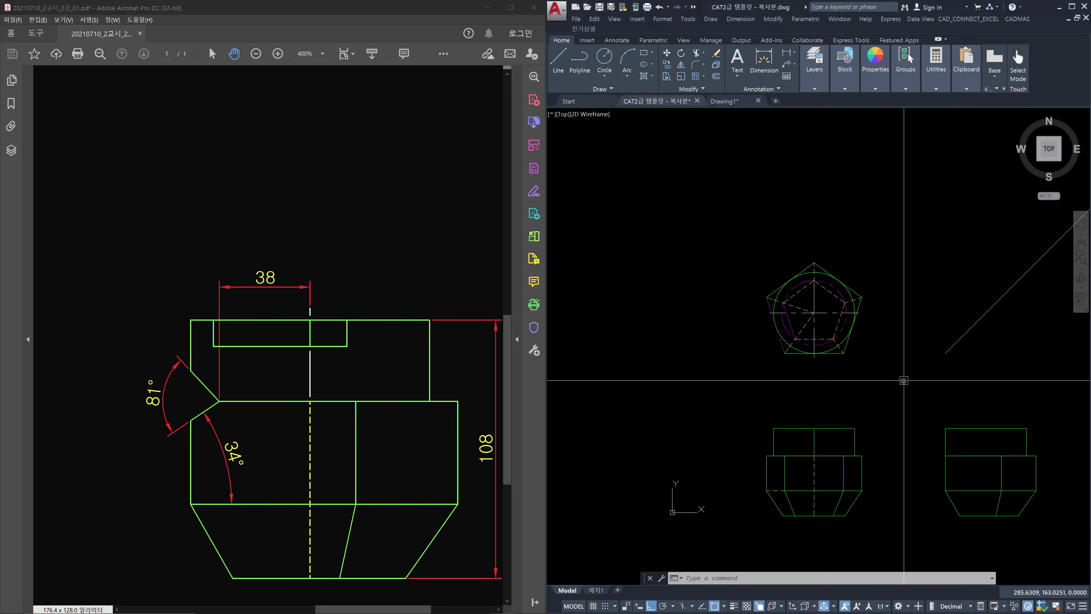
Step: Undo the erasure of the side view's vertical line, and try trimming it below the cylinder's bottom edge before undoing that too
scroll(904, 380, up, 4)
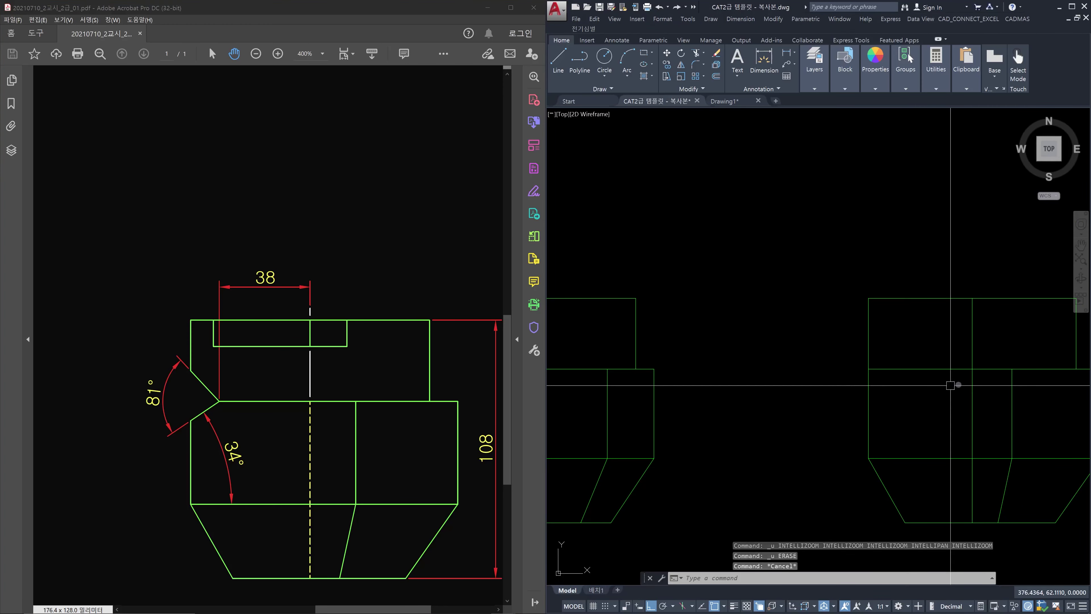
key(Escape)
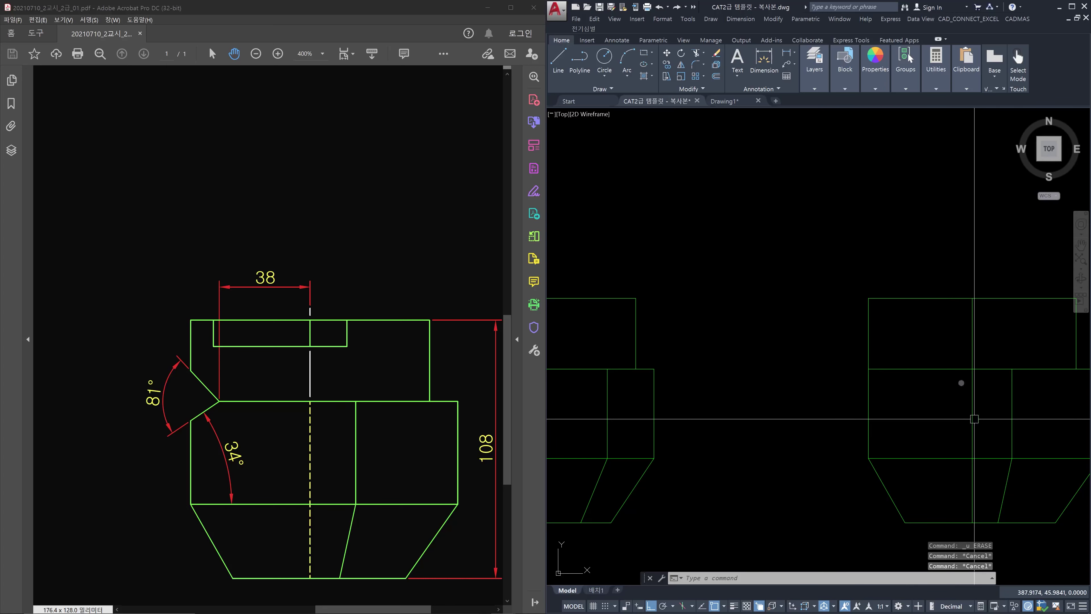
key(Escape)
text(tr)
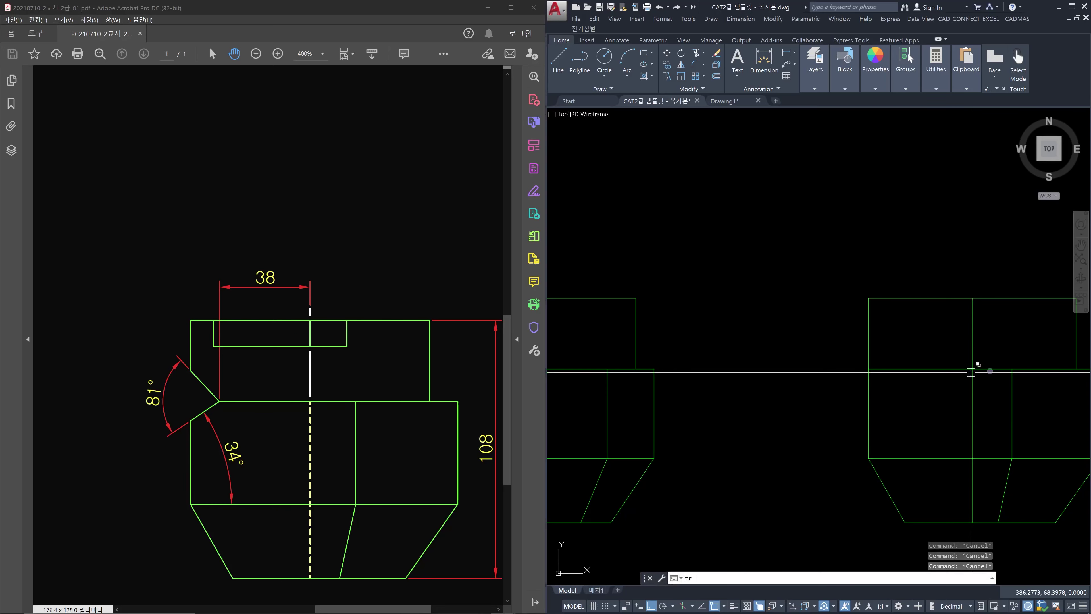
key(Return)
click(989, 369)
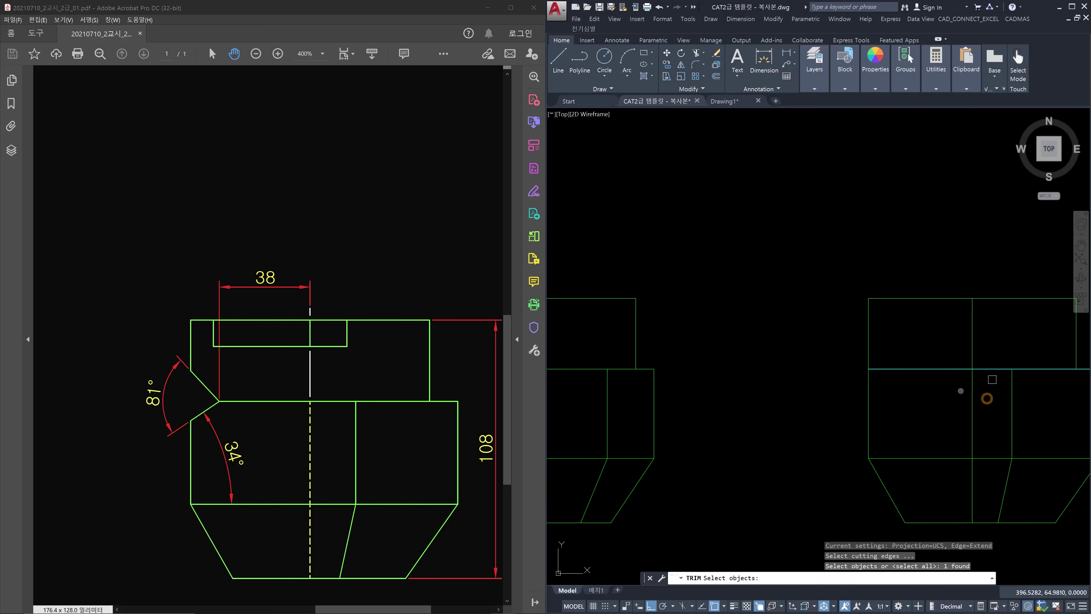
key(Return)
click(988, 398)
click(960, 391)
key(Escape)
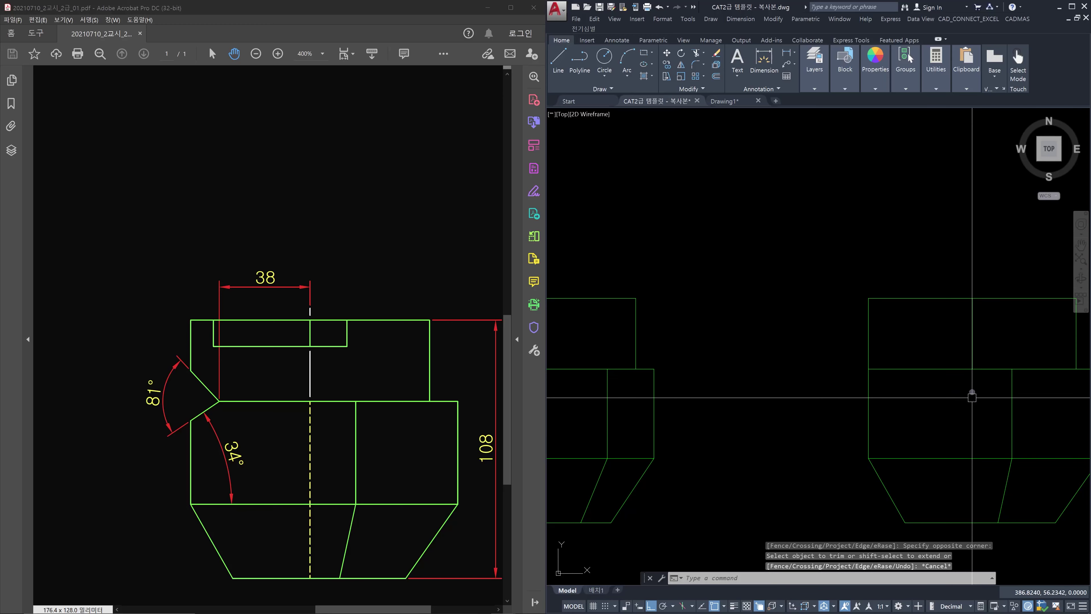
key(ctrl+z)
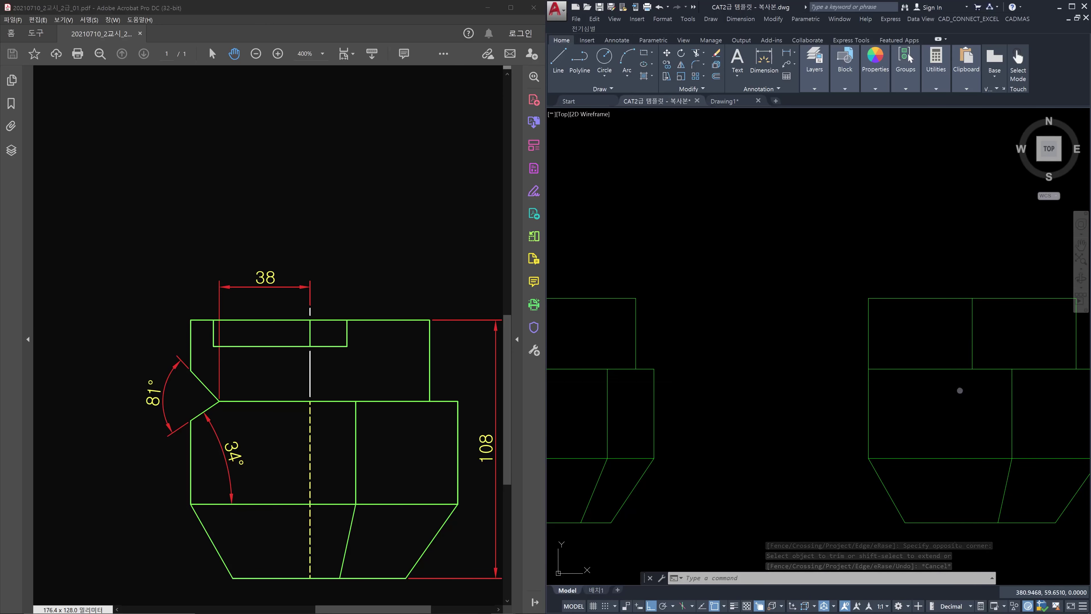
key(Escape)
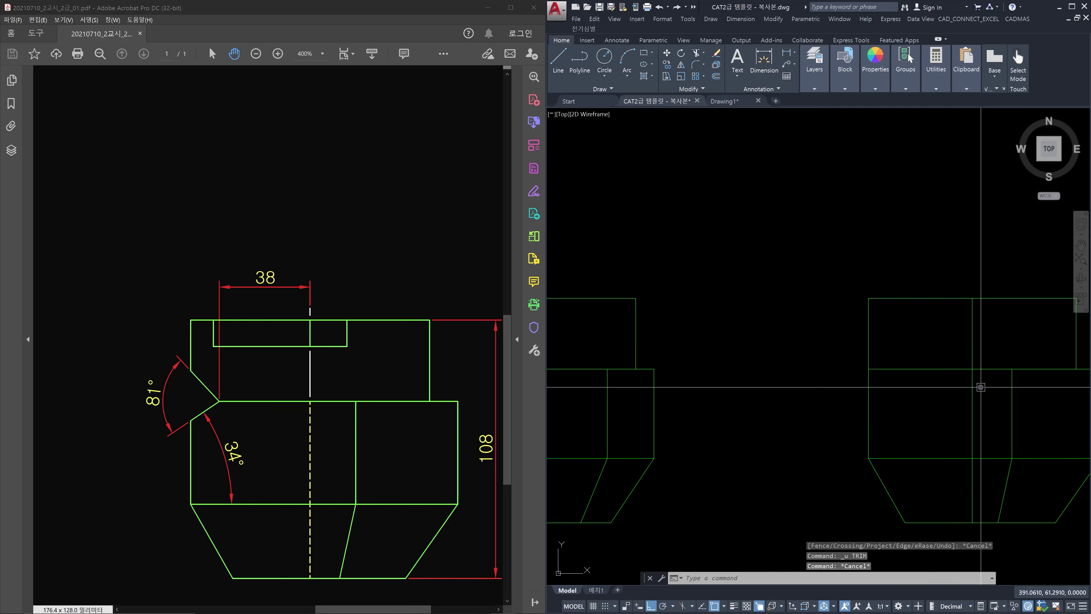
Step: Break the side view's full-height vertical line where it meets the horizontal edge below the cylinder
text(br)
key(Return)
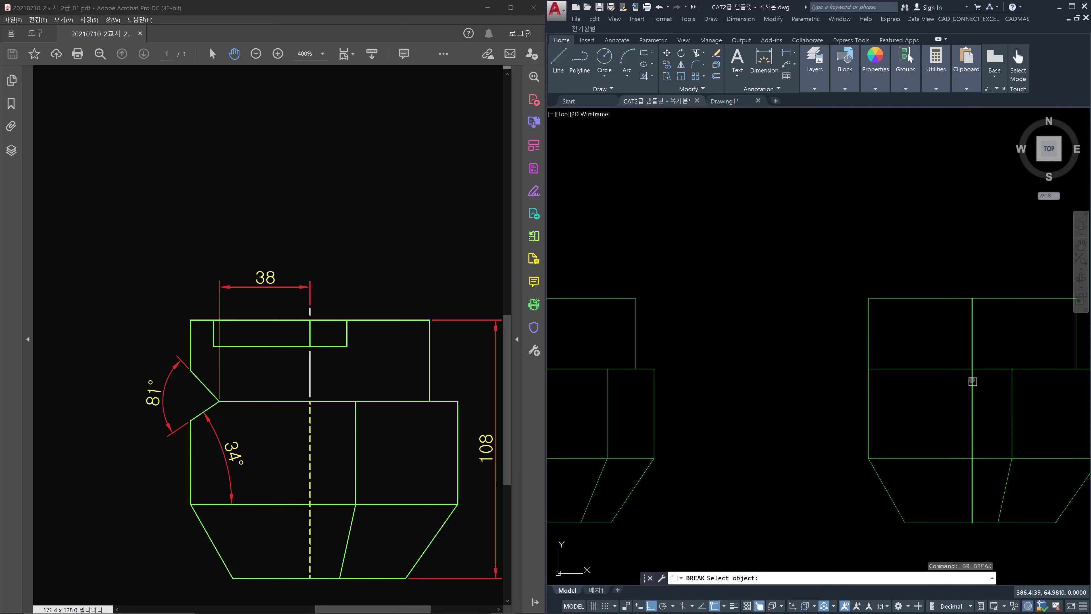
click(972, 381)
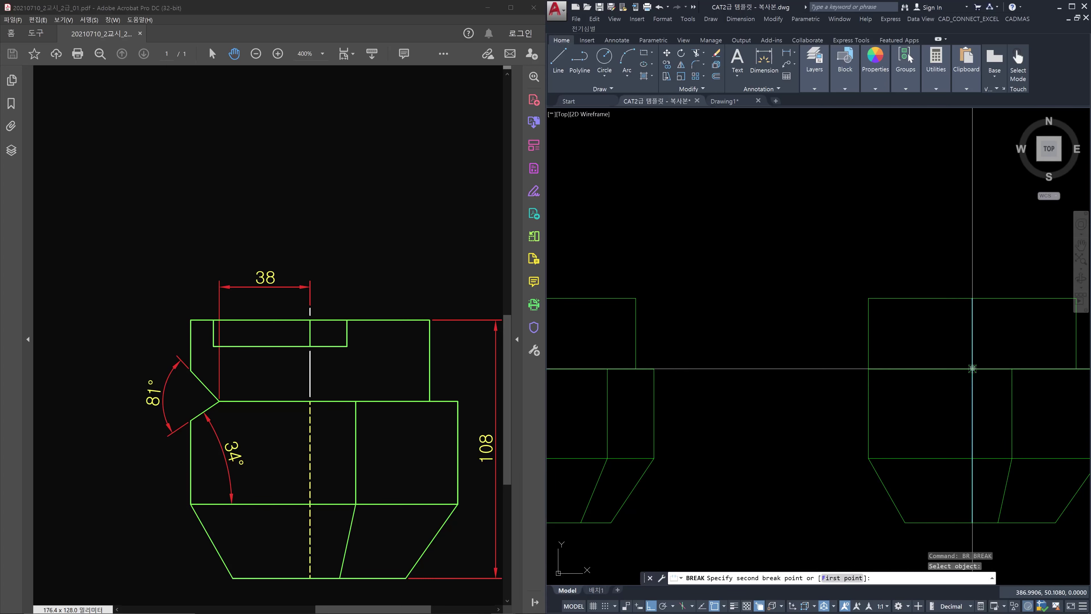
text(f)
key(Return)
click(973, 368)
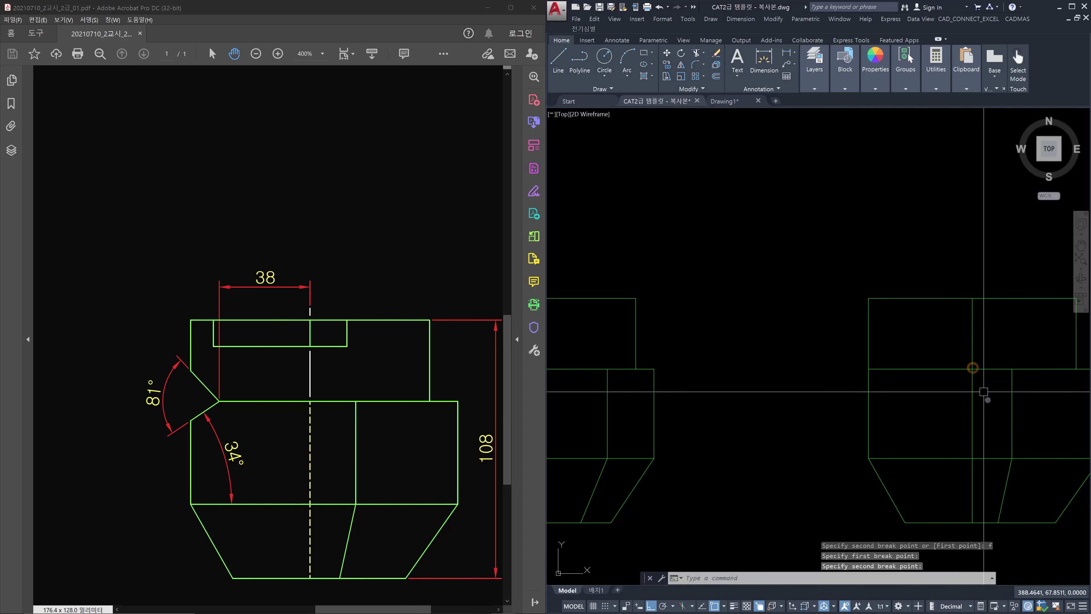
key(Escape)
Step: Match the properties of the front view's dashed centre line onto the lower segment of the side view's broken vertical line
text(m)
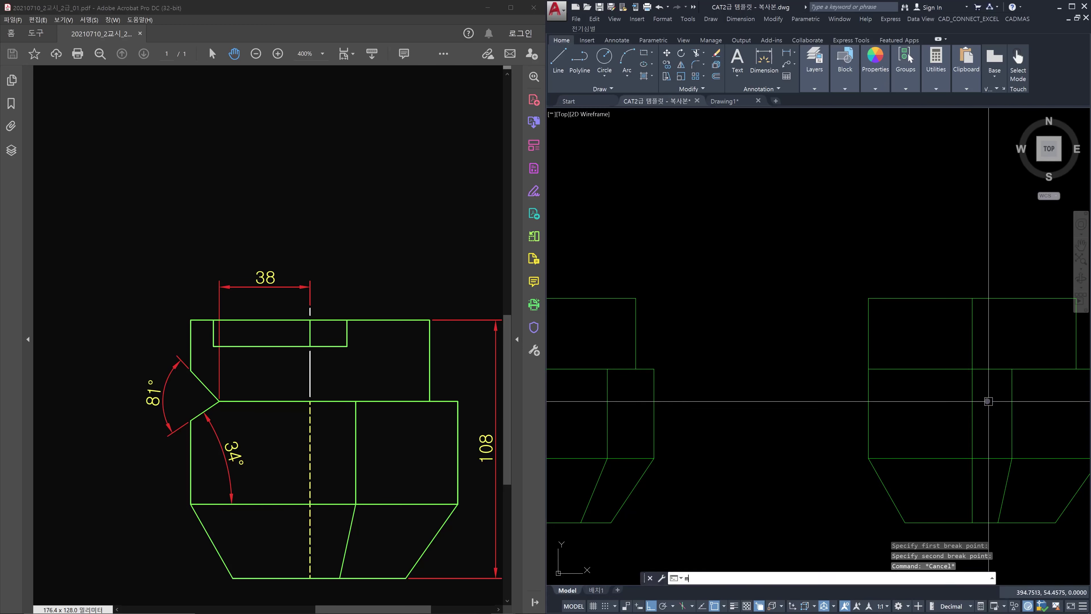
text(a)
key(Return)
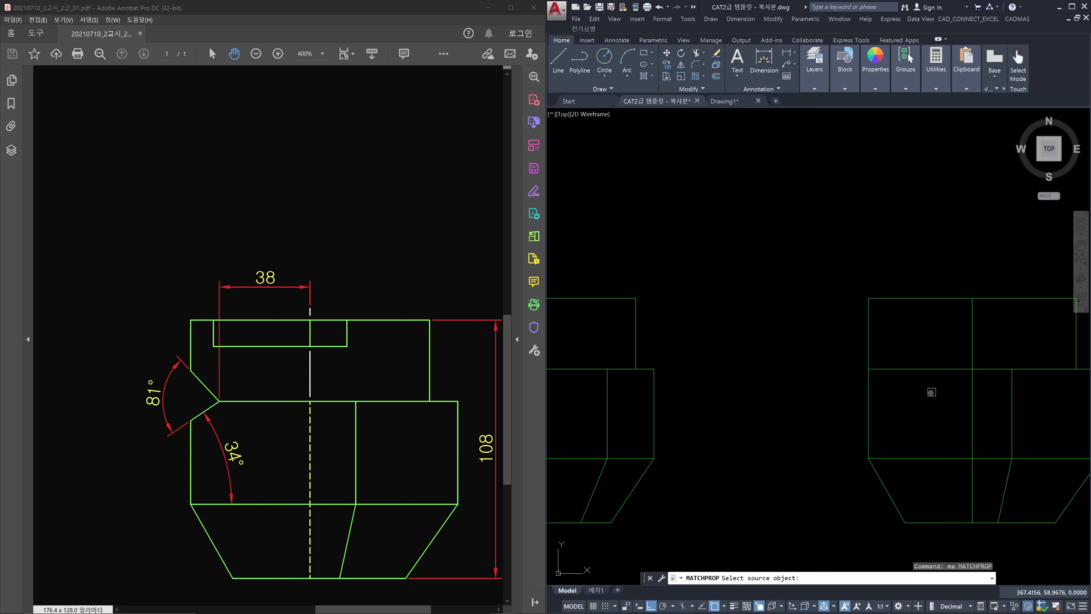
scroll(931, 392, down, 4)
click(773, 406)
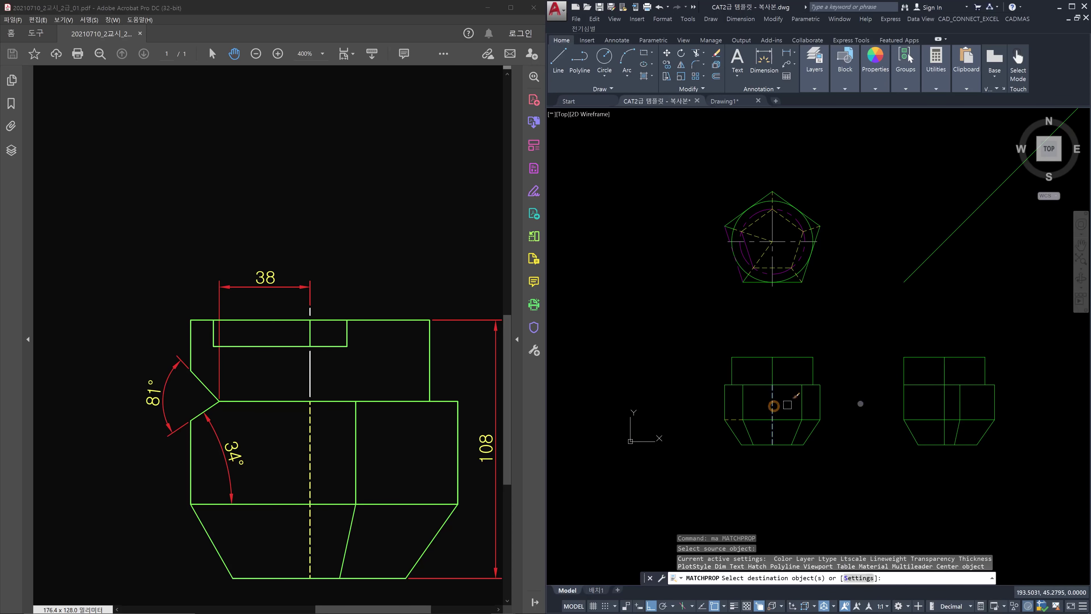
click(942, 405)
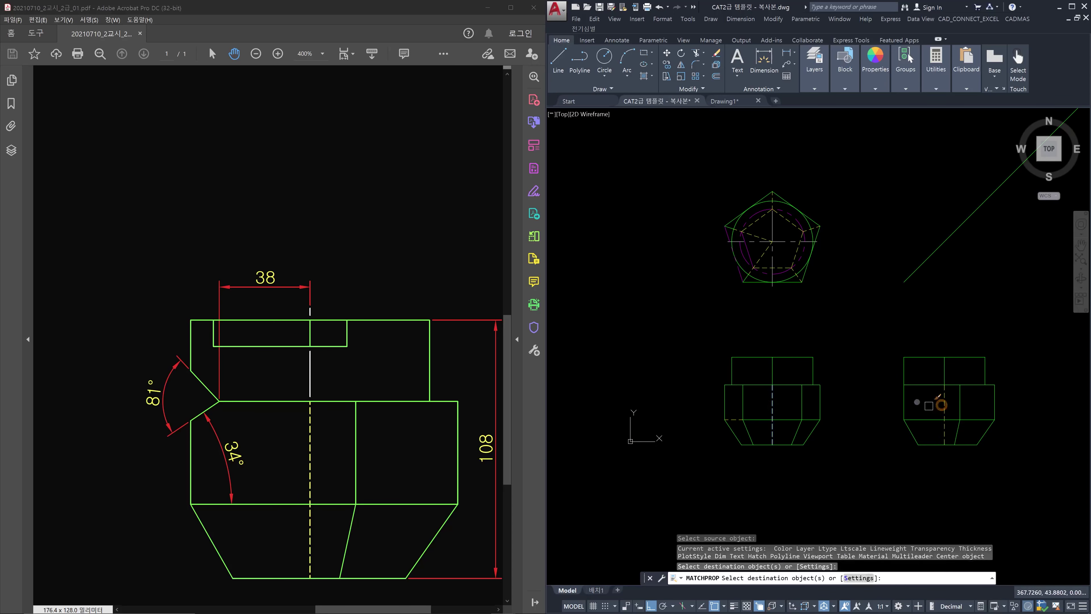
key(Escape)
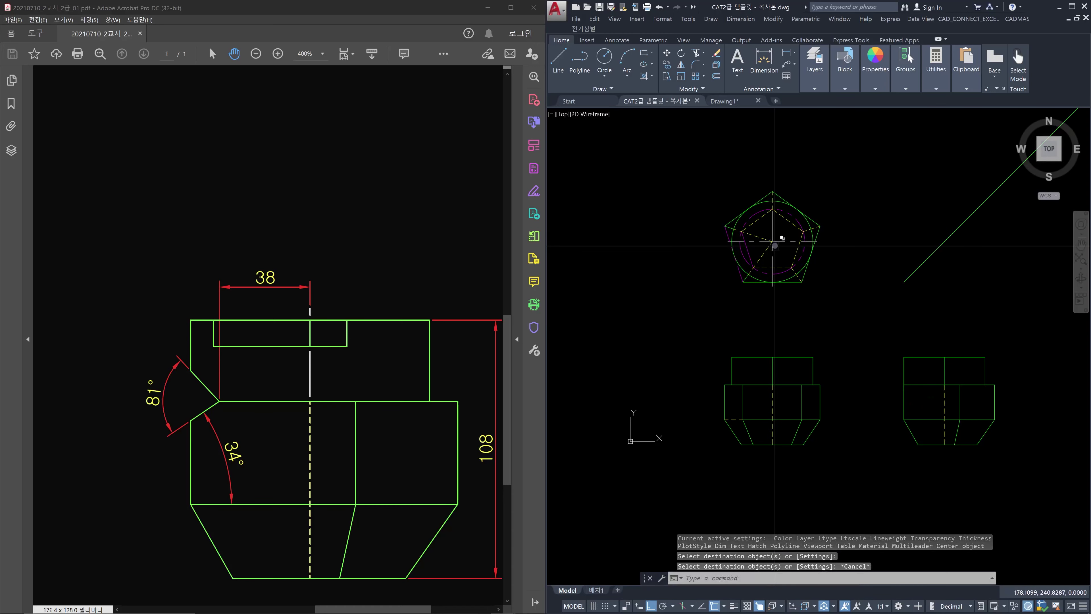
key(Escape)
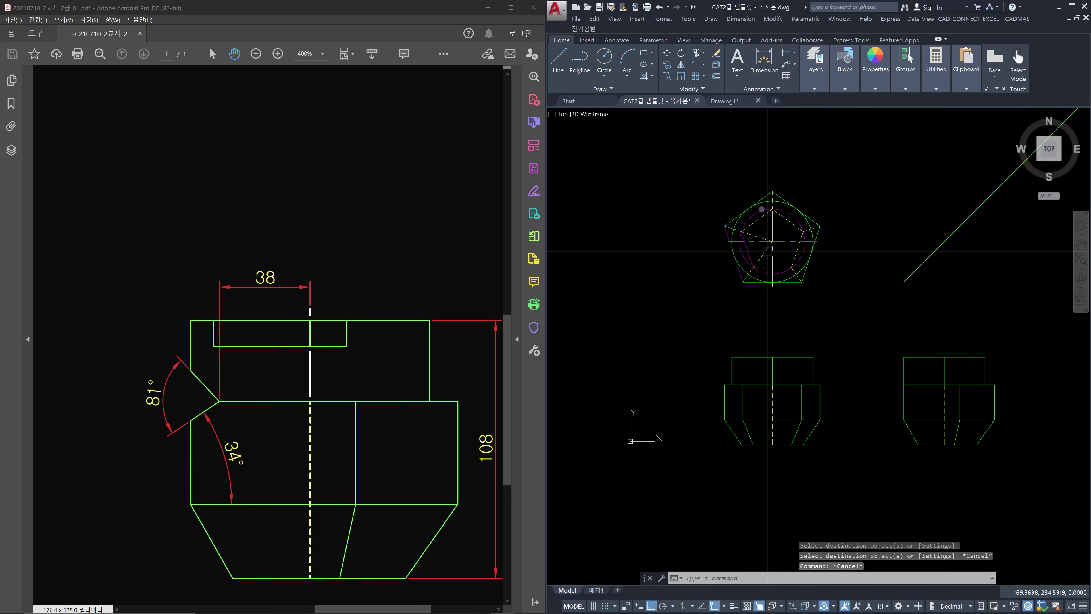
Step: Switch to the Drawing1 drawing and examine the 3D model and its vertical plane from the front and from above
click(719, 102)
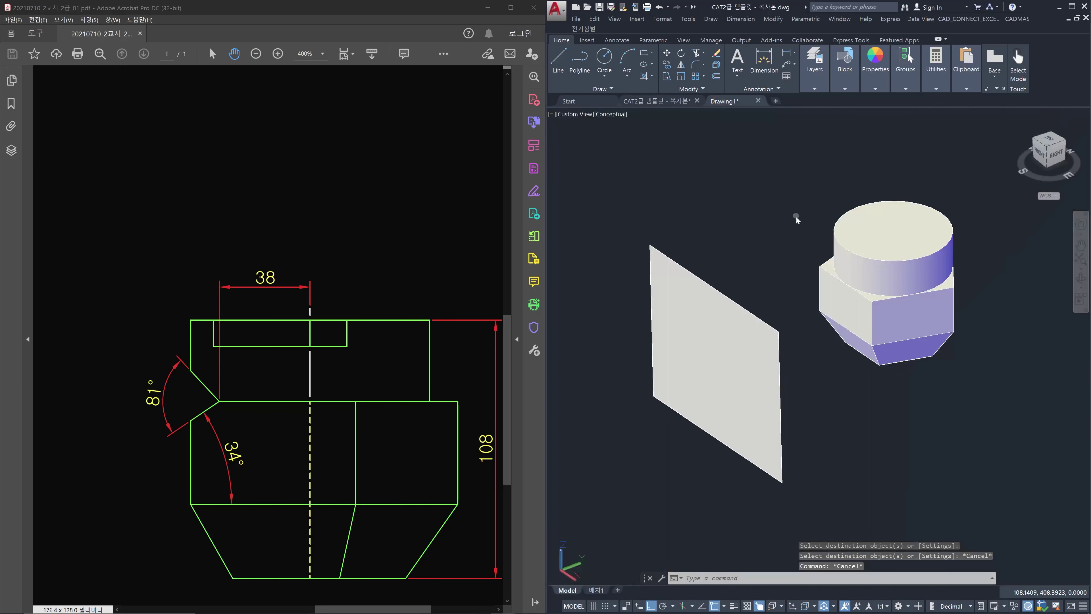
click(854, 423)
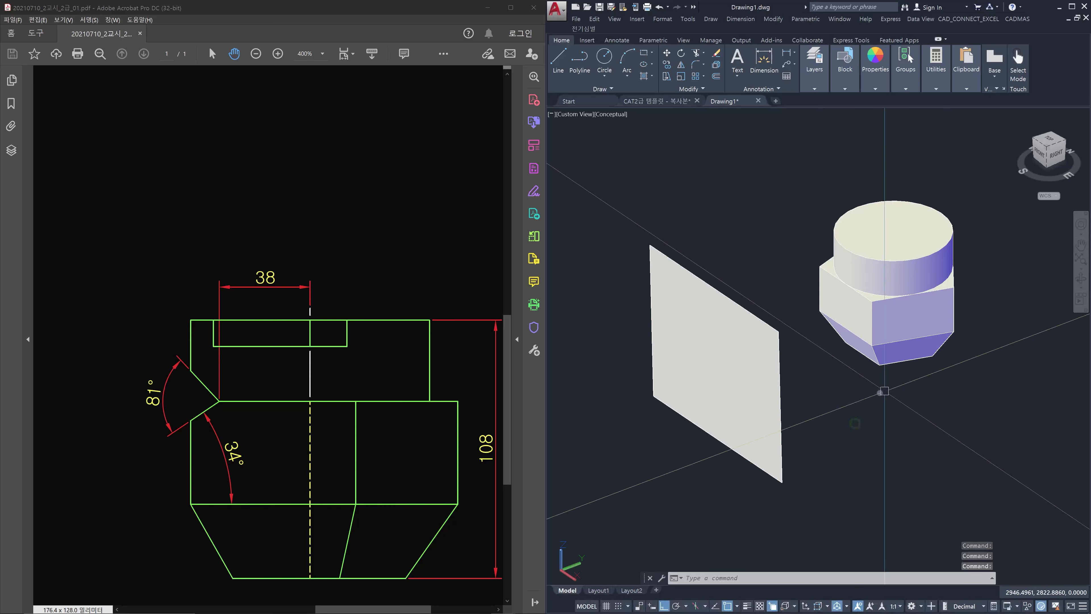
shift+middle_drag(872, 400, 971, 311)
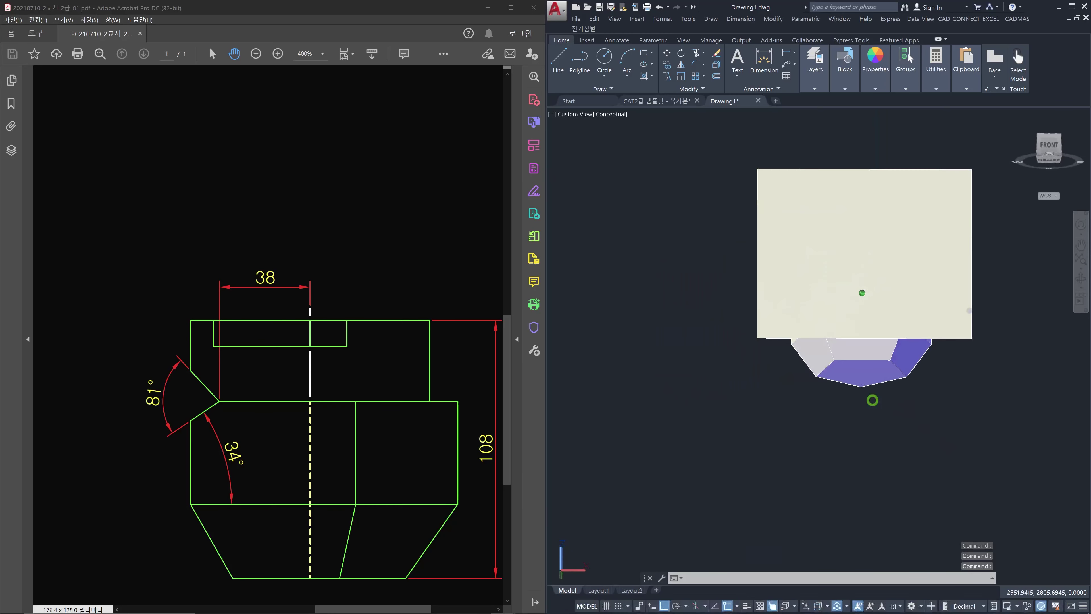
shift+middle_drag(847, 397, 835, 498)
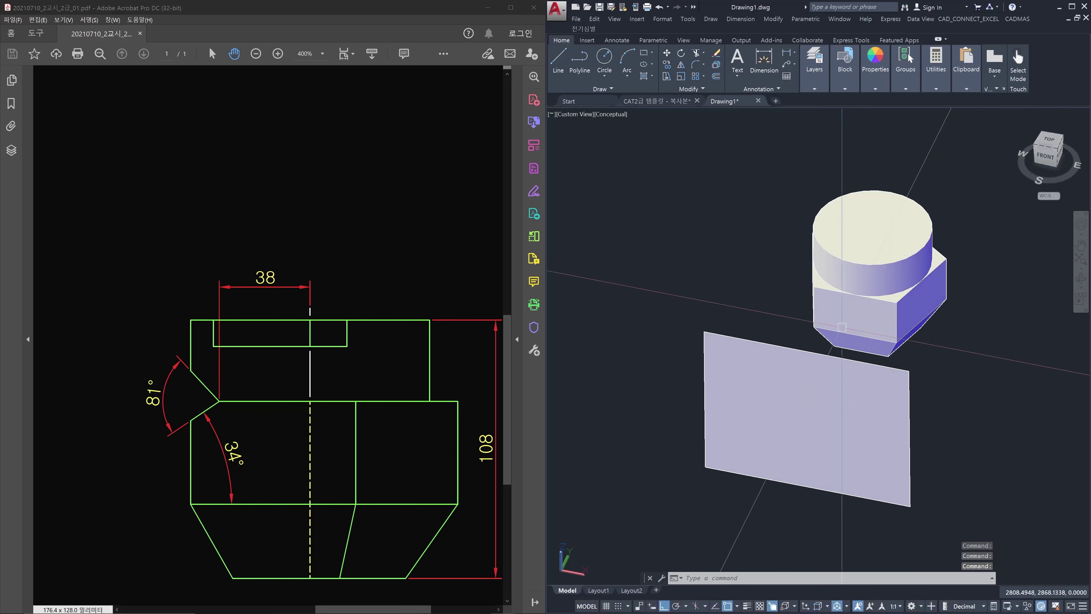
Step: Turn on the 육각형 잘라내기 layer to show the red cutting solid at the pentagonal body's front-left side
mouse_move(907, 320)
shift+middle_down()
mouse_move(925, 315)
mouse_move(829, 344)
shift+middle_up()
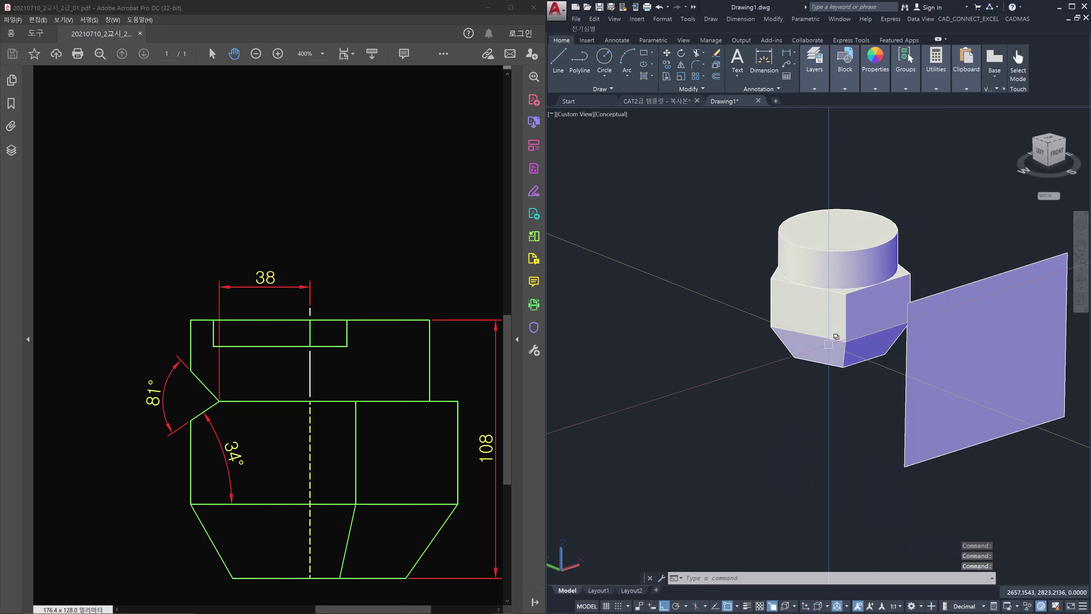
drag(820, 328, 803, 346)
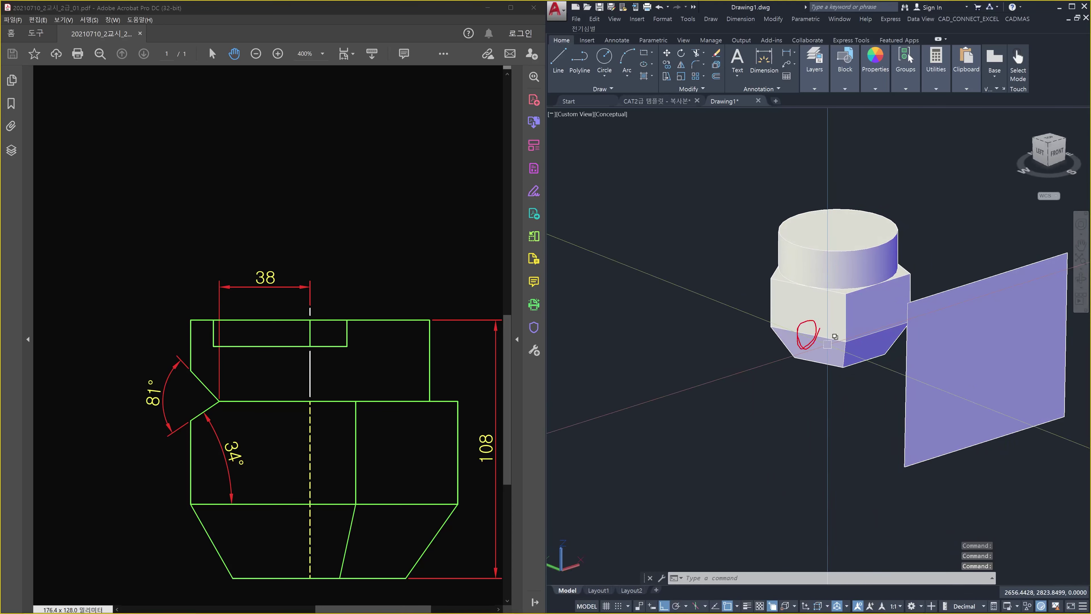
key(Escape)
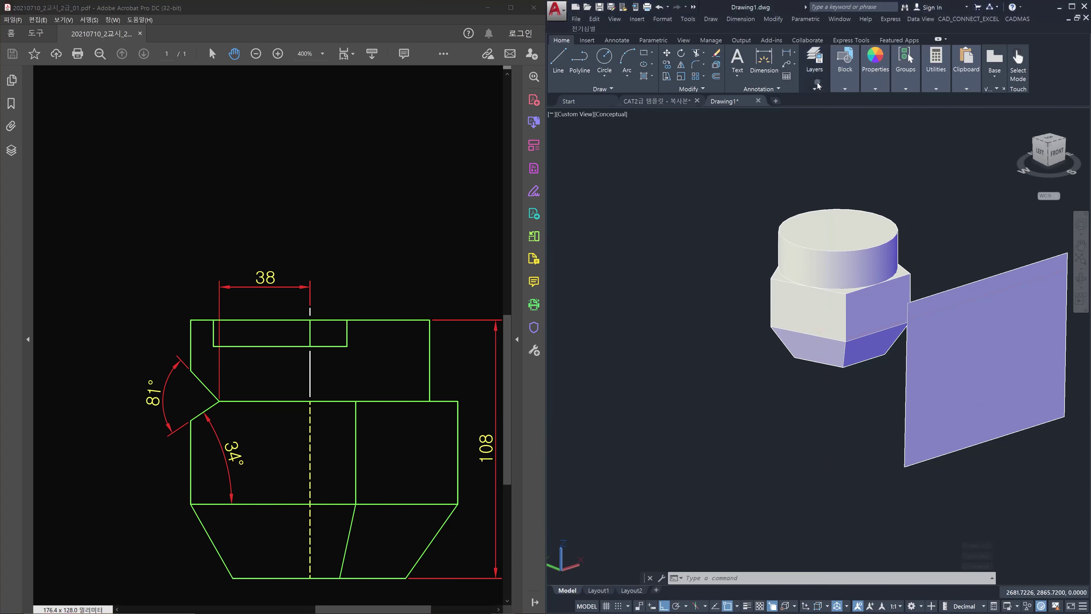
click(815, 89)
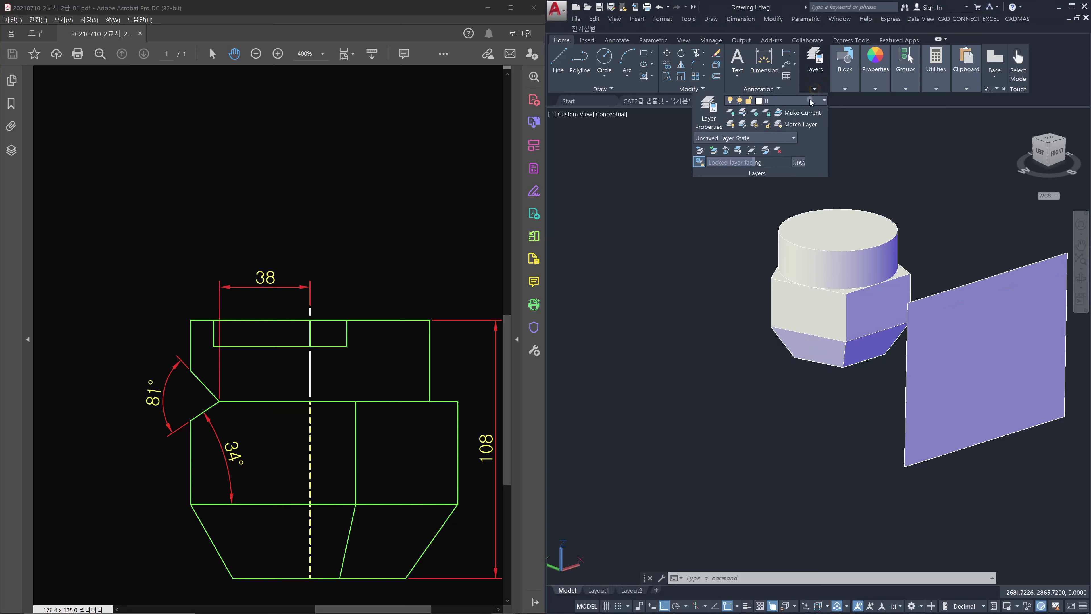
click(826, 100)
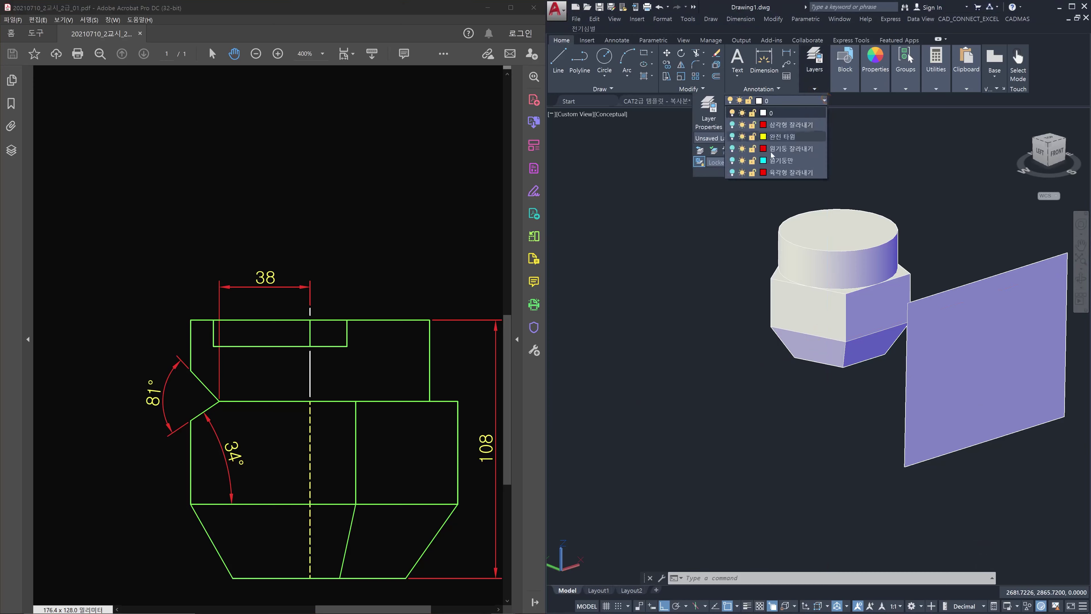
click(733, 173)
click(730, 286)
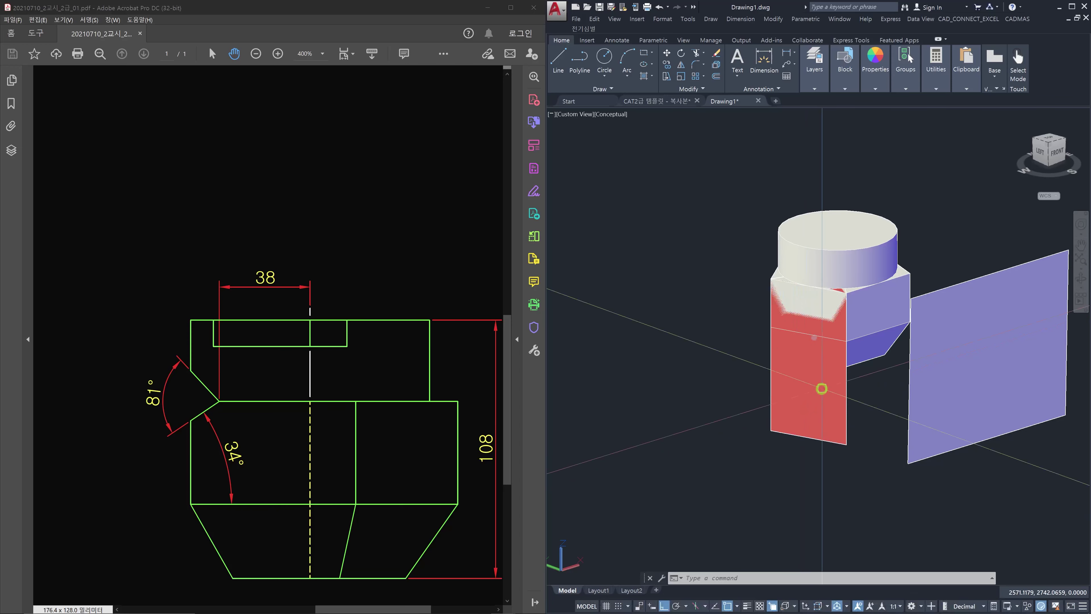
shift+middle_drag(822, 389, 845, 495)
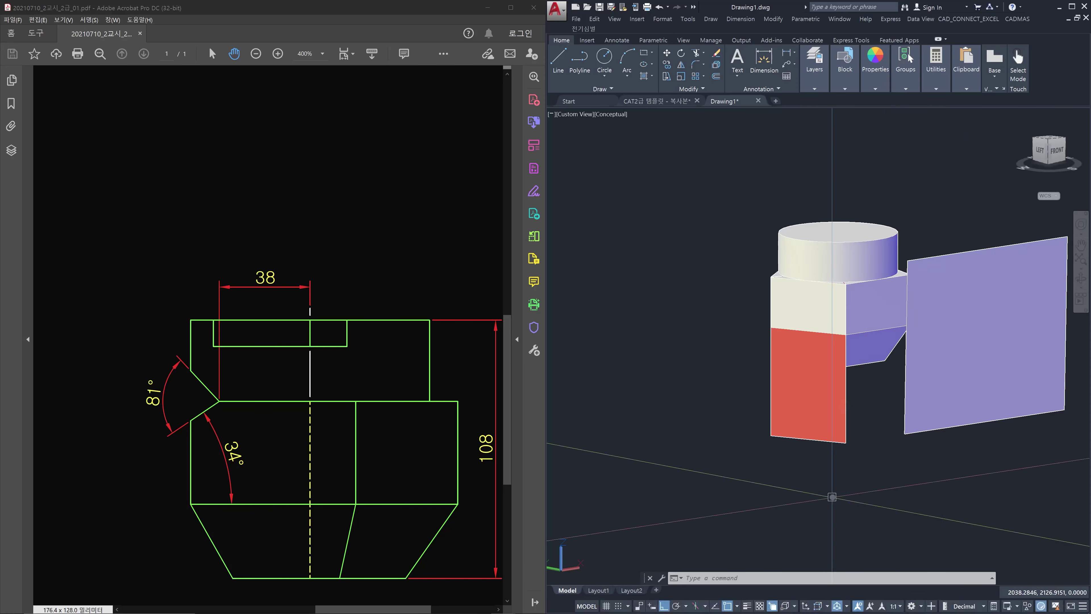
Step: Subtract the red cutting solid from the pentagonal body
text(su)
key(Return)
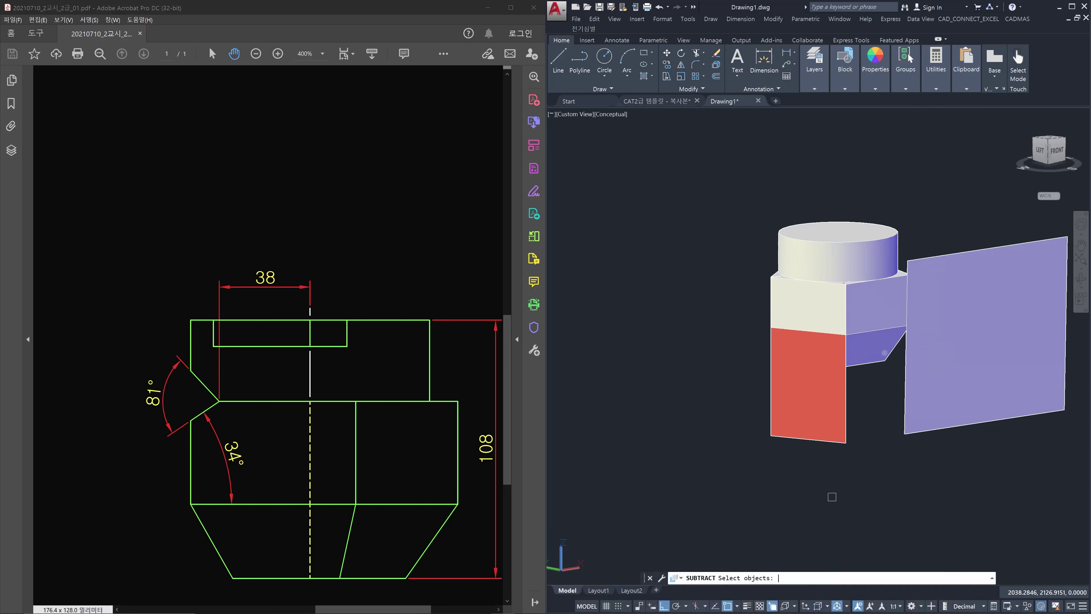
click(877, 339)
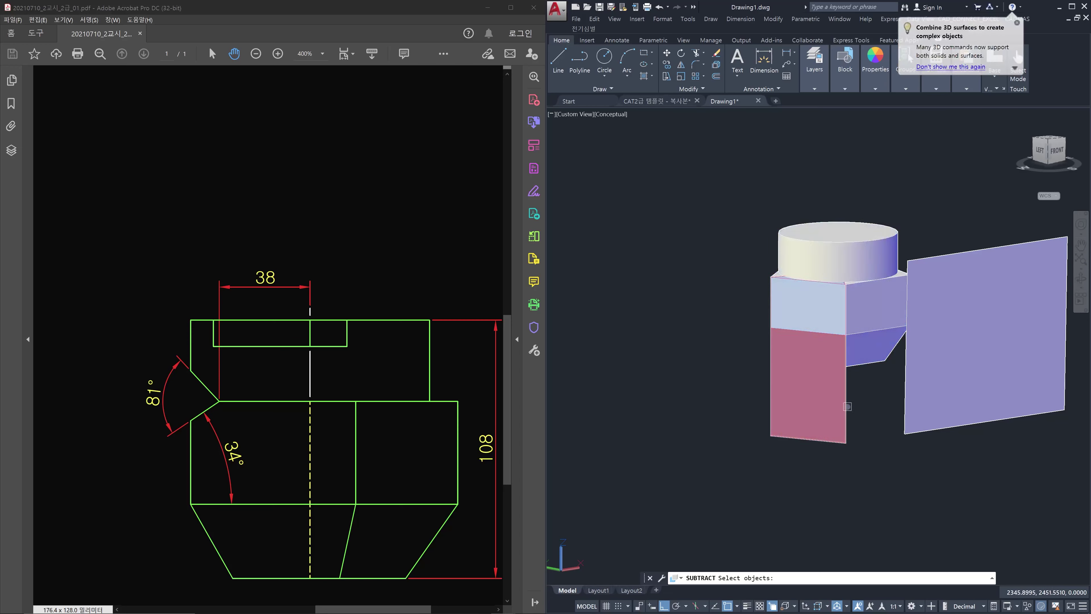
click(848, 406)
key(Return)
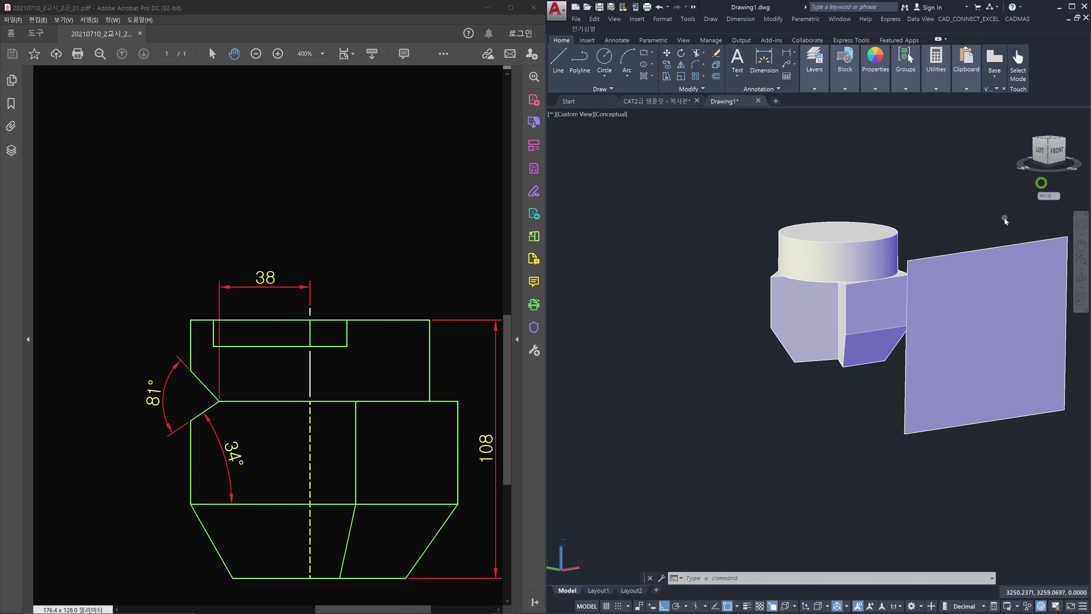
Step: Examine the cut body from above alongside the plan view in the reference PDF
shift+middle_drag(981, 199, 926, 261)
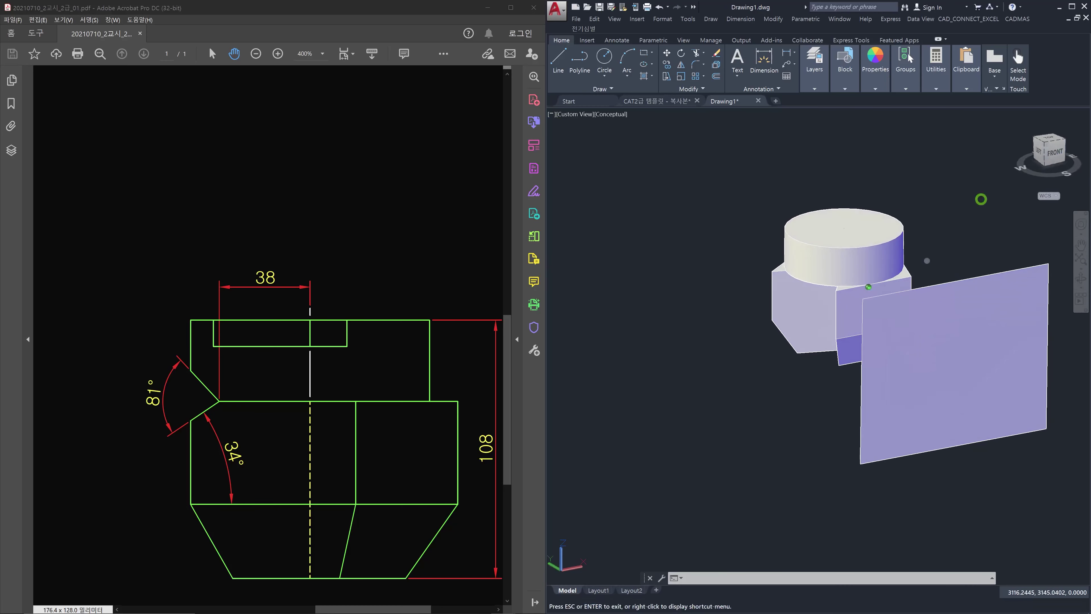
click(1052, 144)
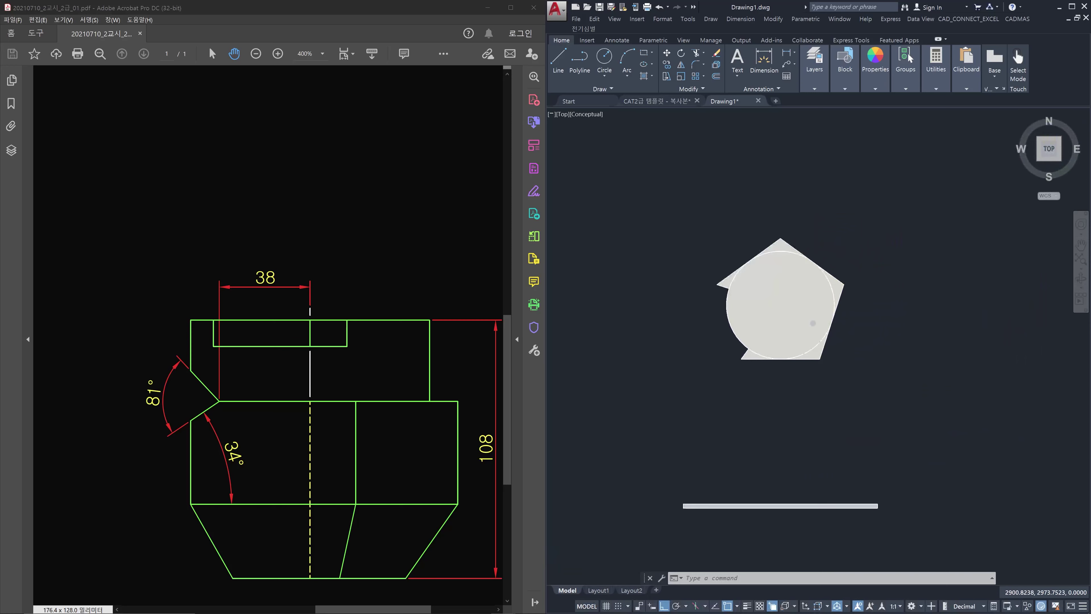
scroll(791, 309, up, 4)
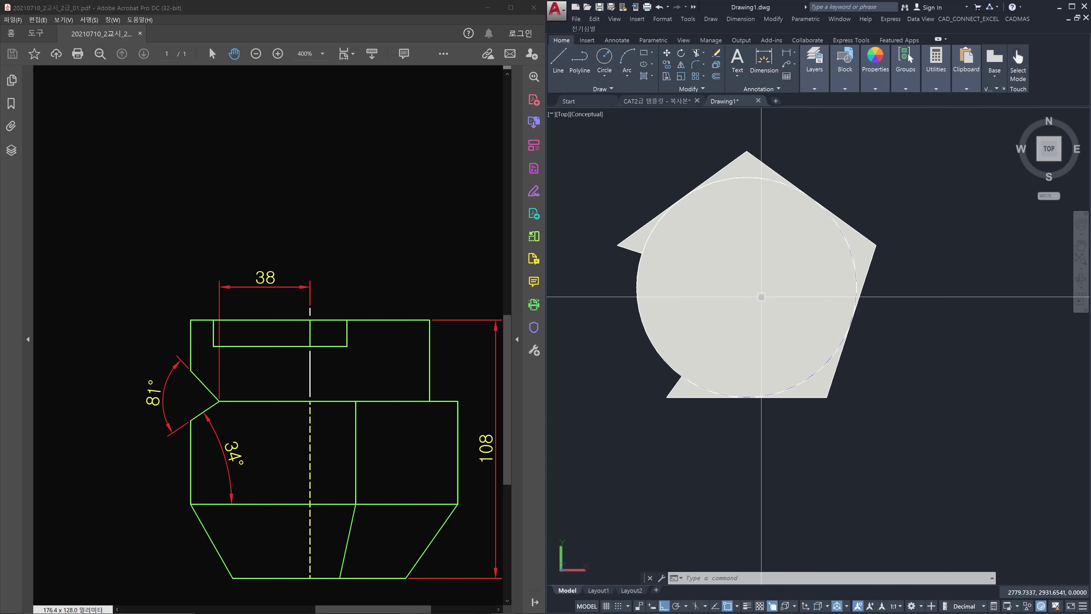
drag(198, 183, 354, 348)
drag(219, 207, 468, 390)
drag(60, 360, 160, 349)
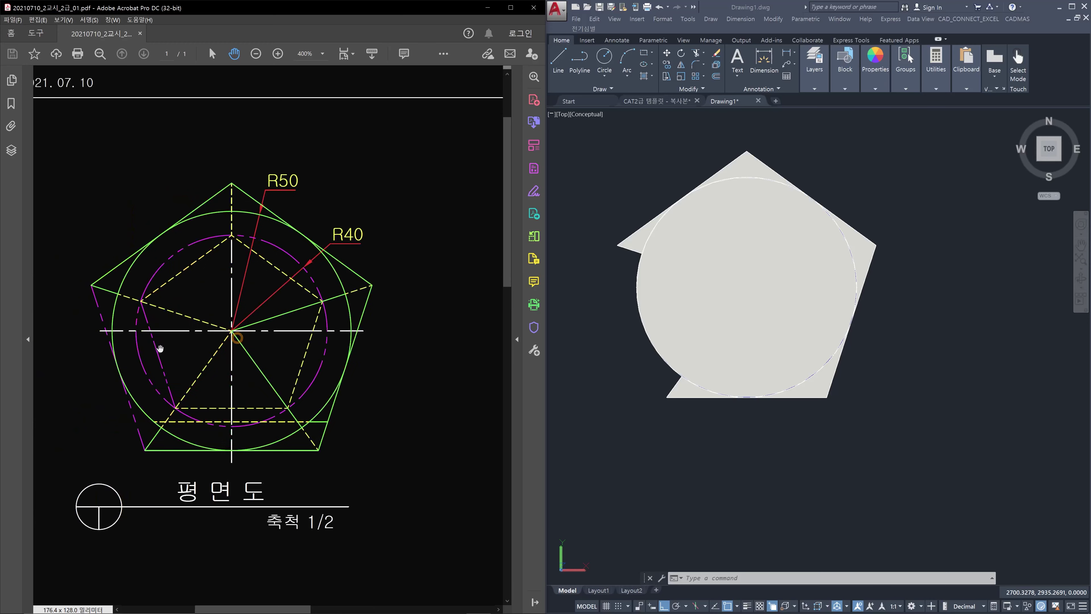
click(770, 462)
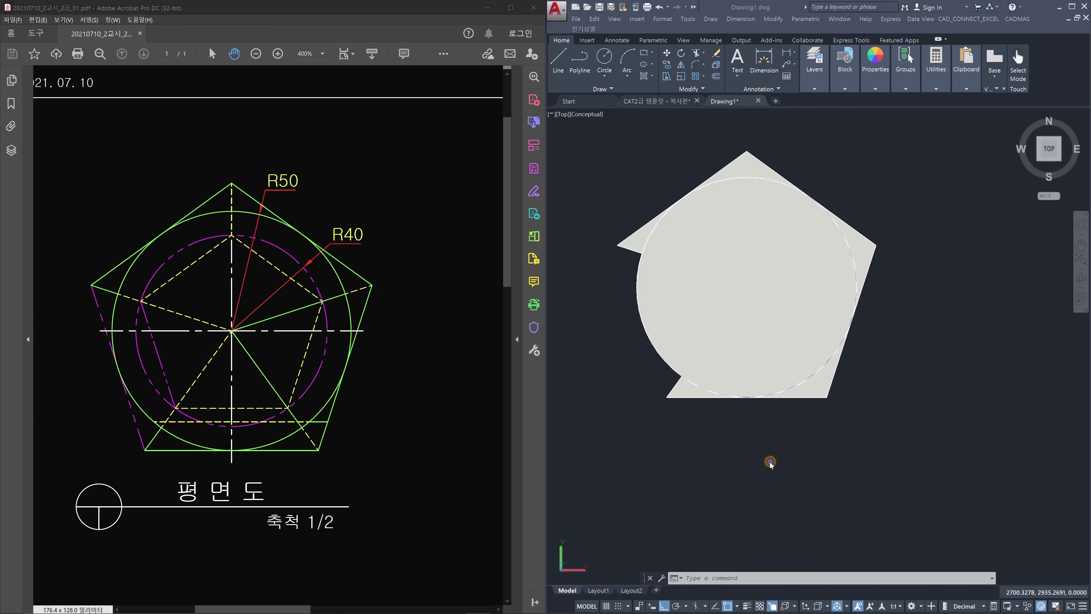
key(Escape)
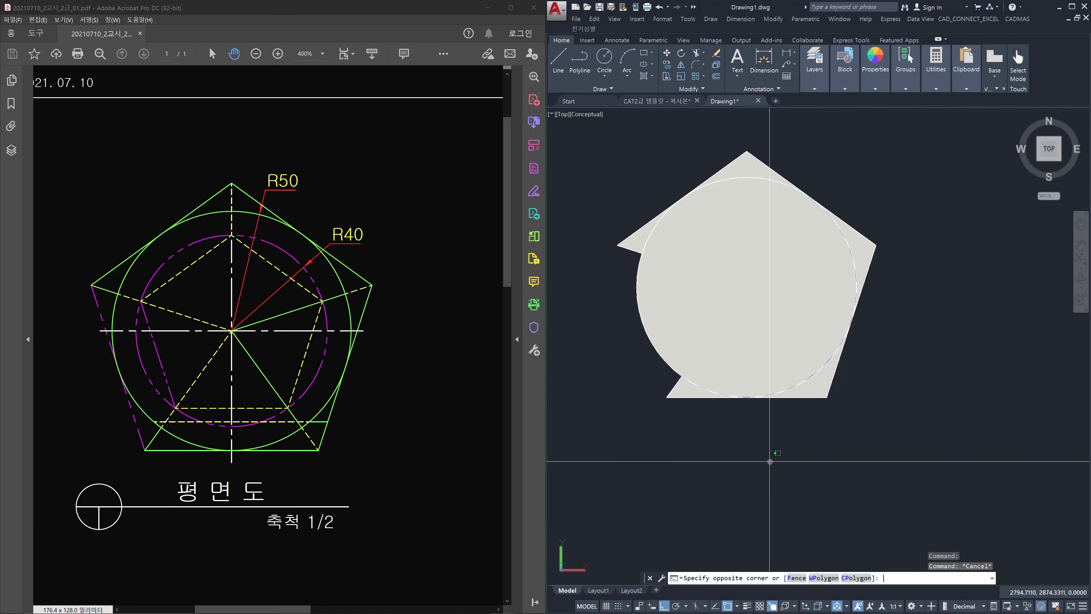
text(xl)
key(Return)
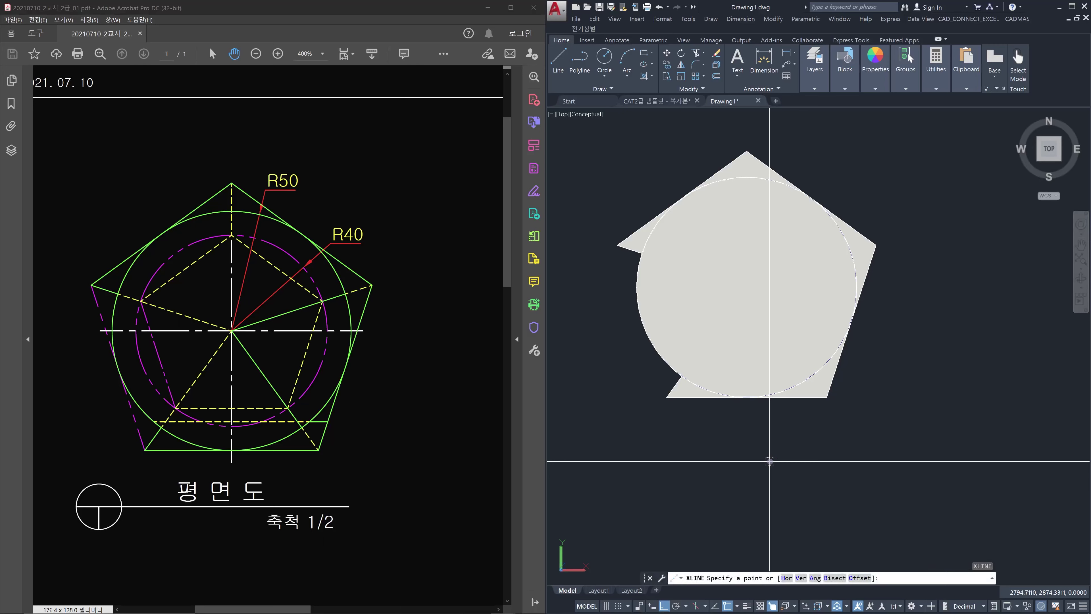
key(Escape)
key(Escape)
Step: Display the top view in the X-ray visual style and compare the removed pentagon edges with the PDF's plan view
text(vs)
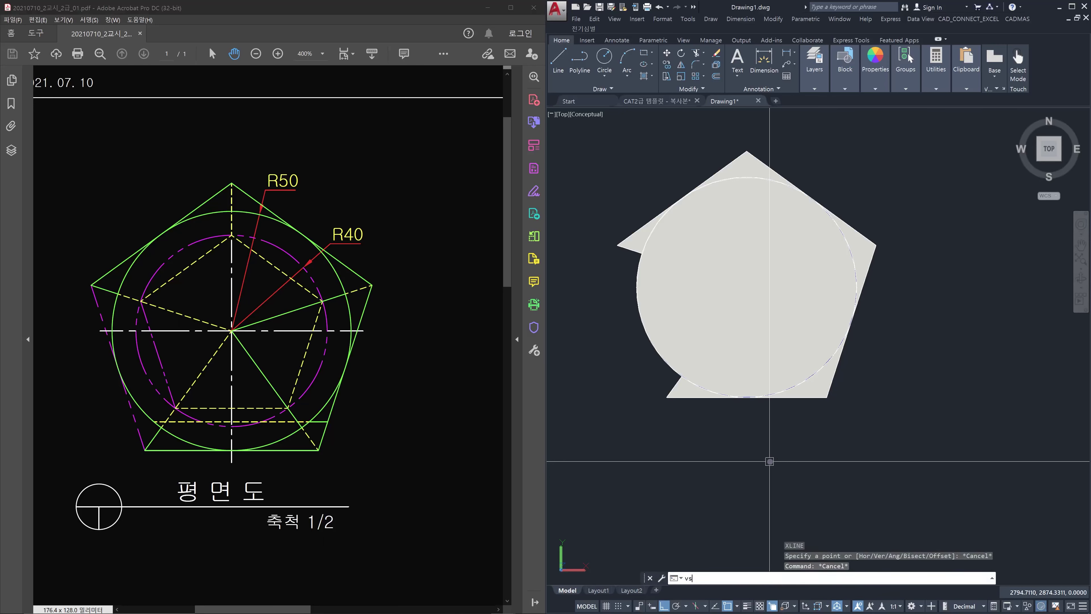
key(Return)
text(x)
key(Return)
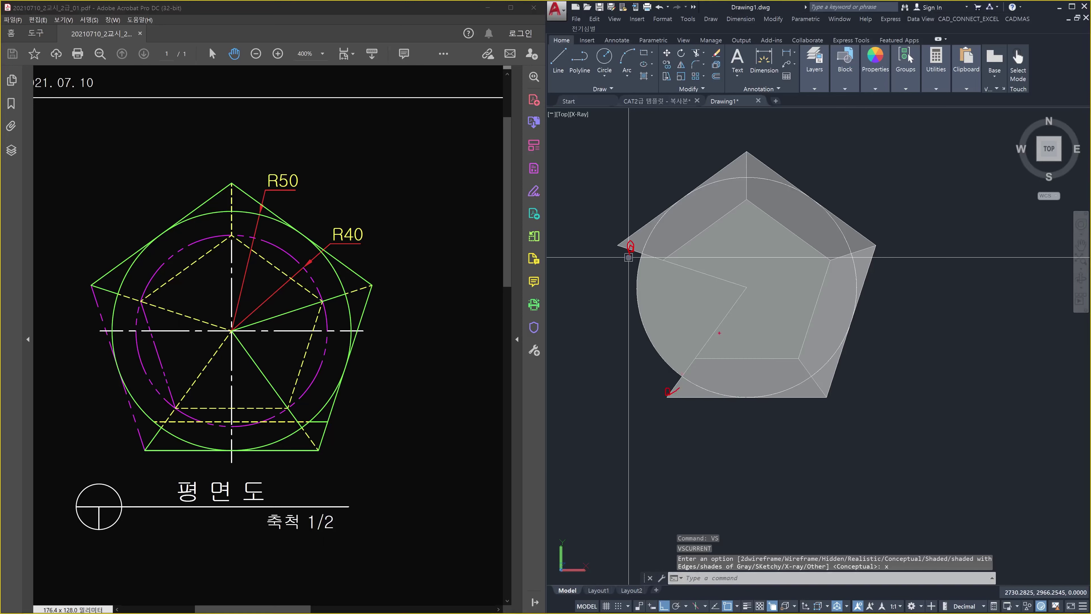
drag(671, 329, 656, 343)
drag(736, 317, 715, 327)
mouse_move(715, 260)
mouse_down()
mouse_move(717, 293)
mouse_move(690, 343)
mouse_up()
drag(160, 363, 161, 369)
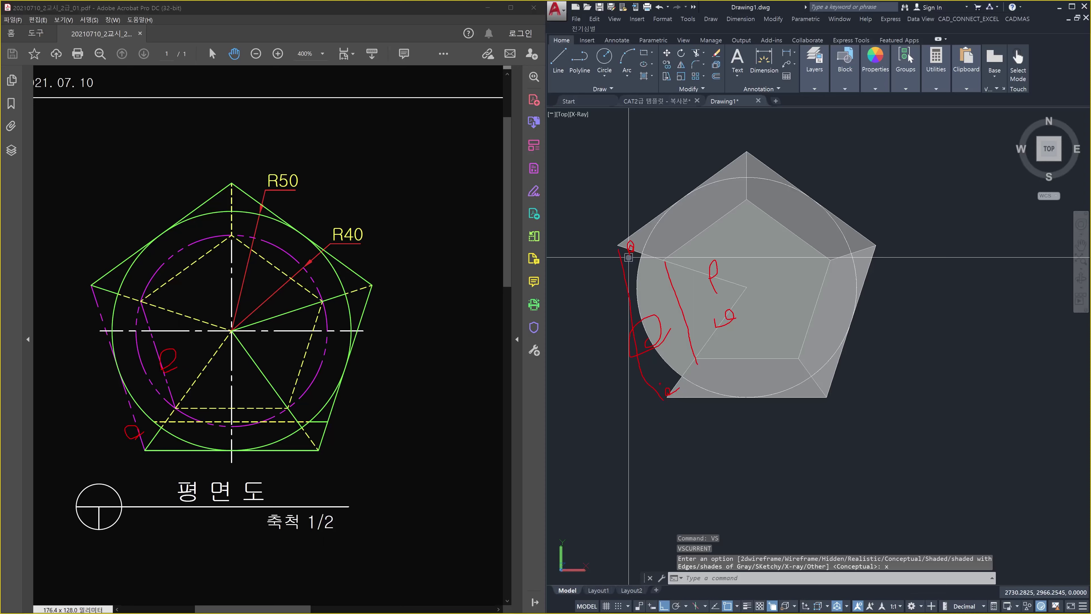
key(Escape)
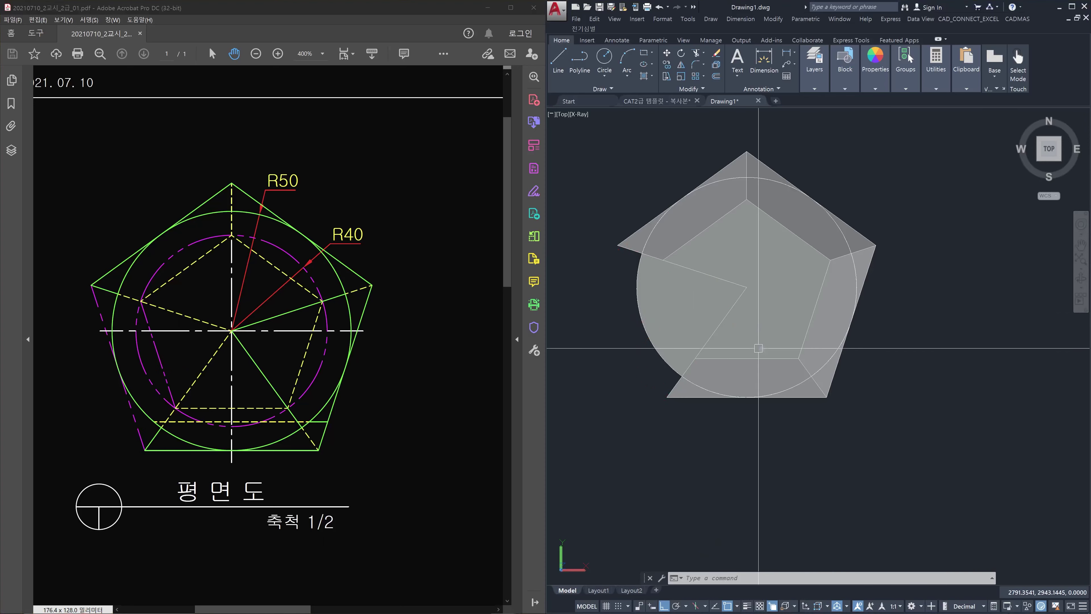
Step: Switch to the front view and erase the vertical rectangular plane standing in front of the model
middle_drag(786, 388, 787, 292)
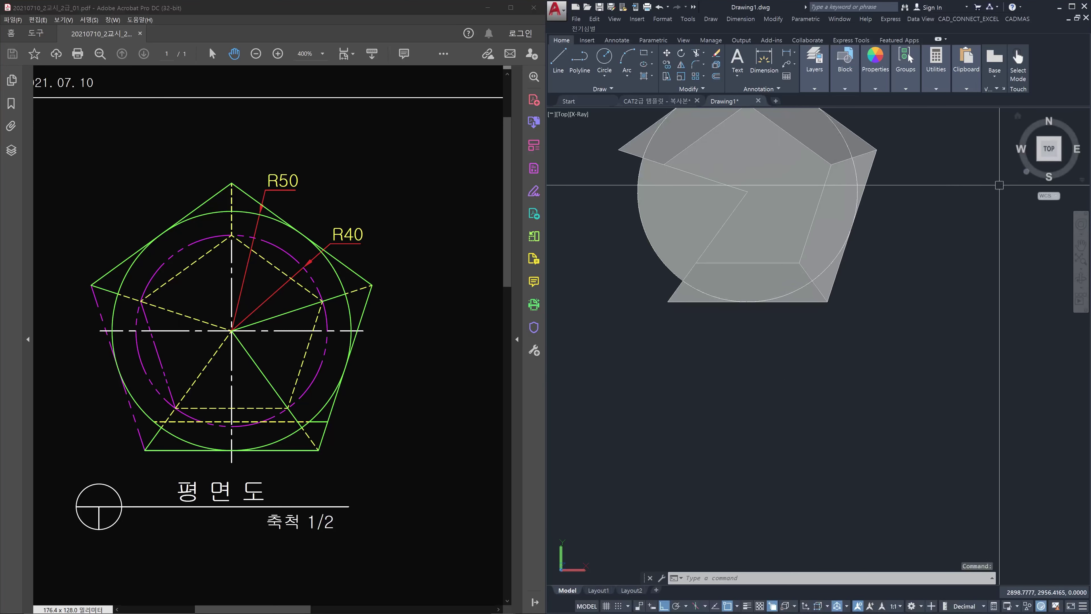
click(1044, 169)
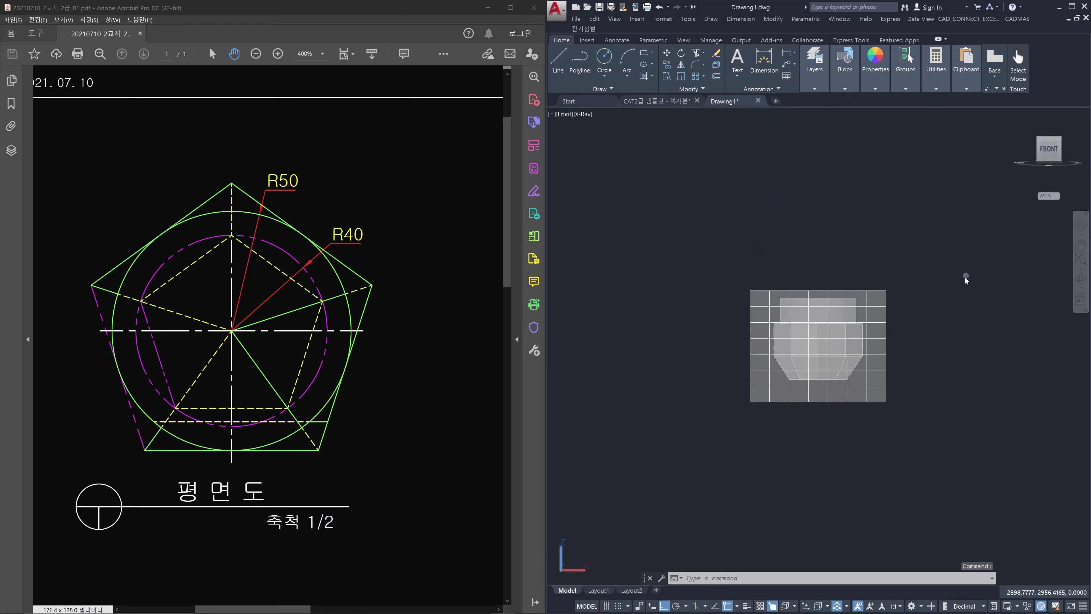
scroll(903, 324, up, 2)
scroll(681, 356, up, 2)
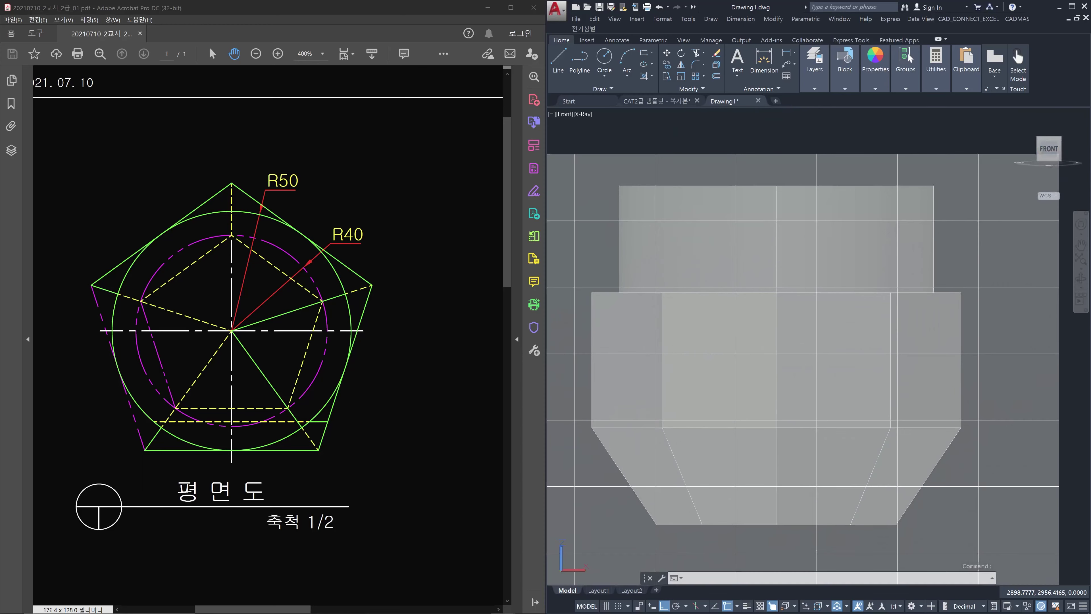
scroll(681, 354, down, 2)
click(849, 472)
key(Escape)
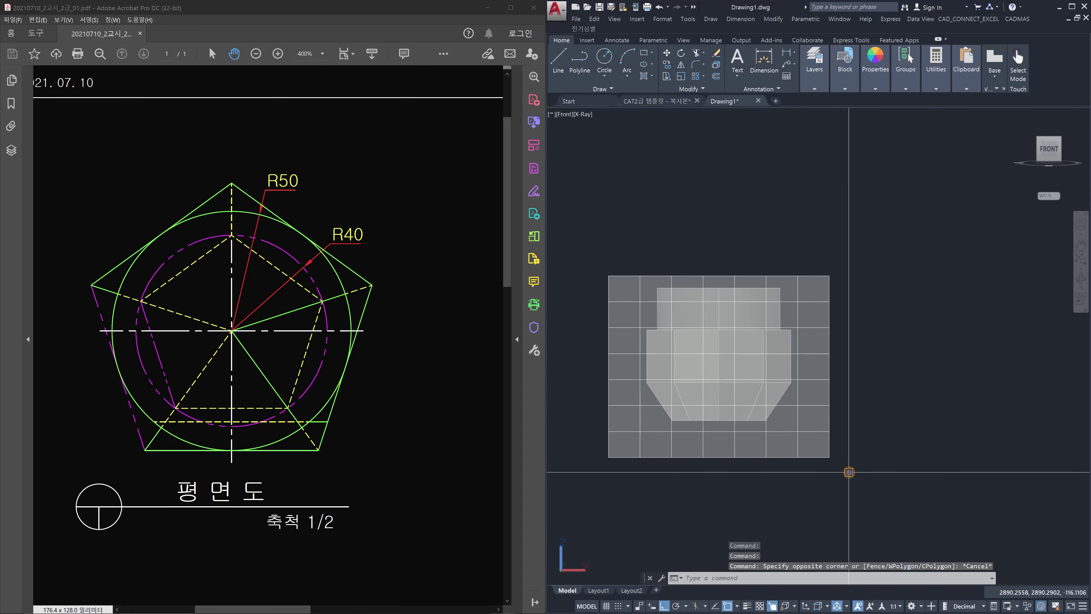
click(842, 470)
click(828, 452)
key(Delete)
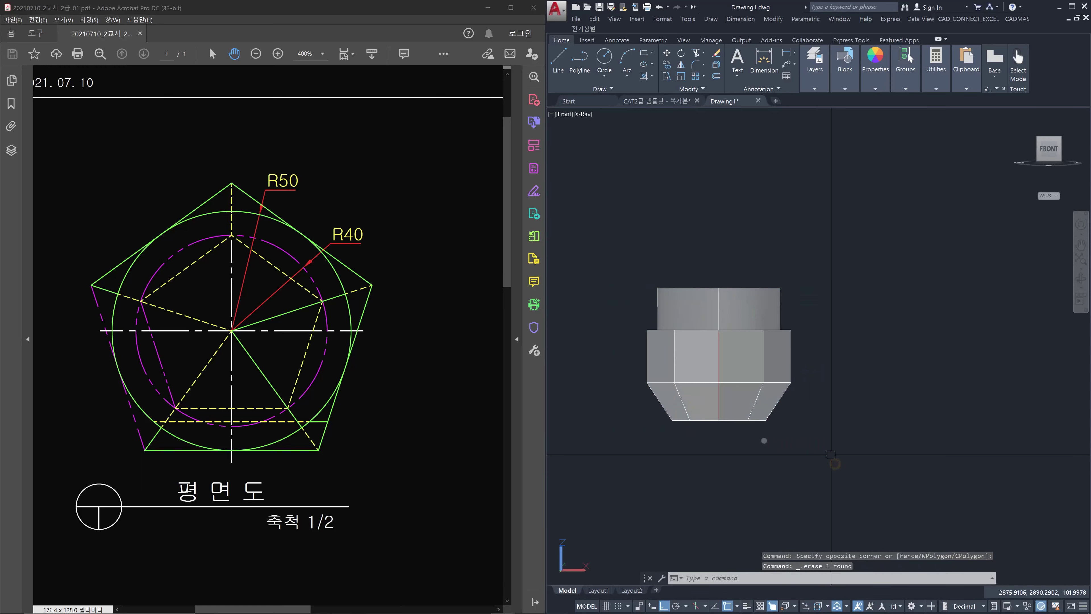
Step: Check the front view's hidden edges in X-ray, and set the visual style back to Conceptual
scroll(687, 385, up, 4)
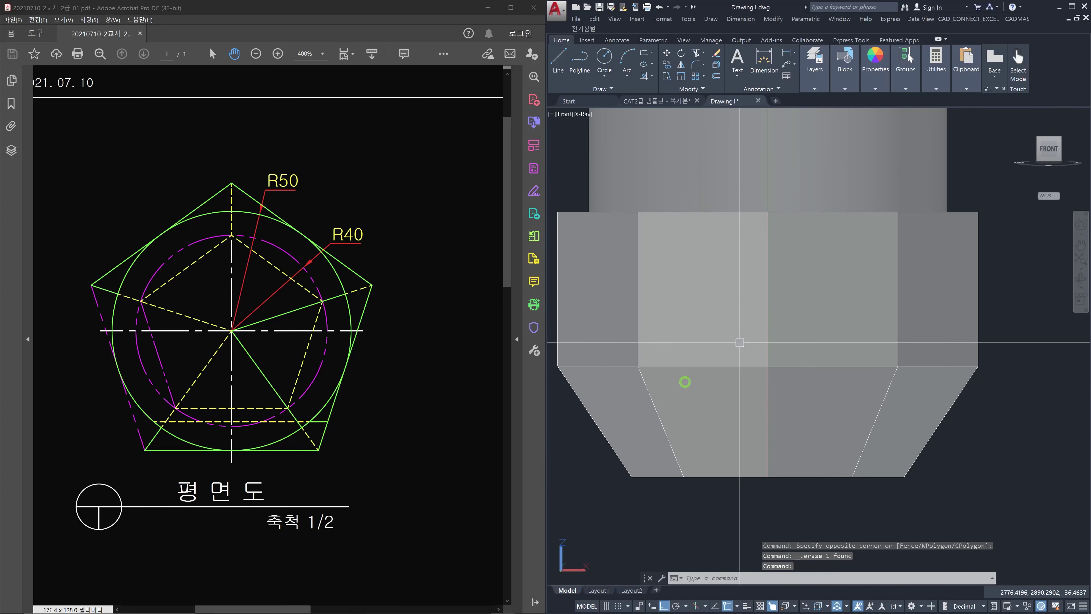
scroll(739, 342, down, 2)
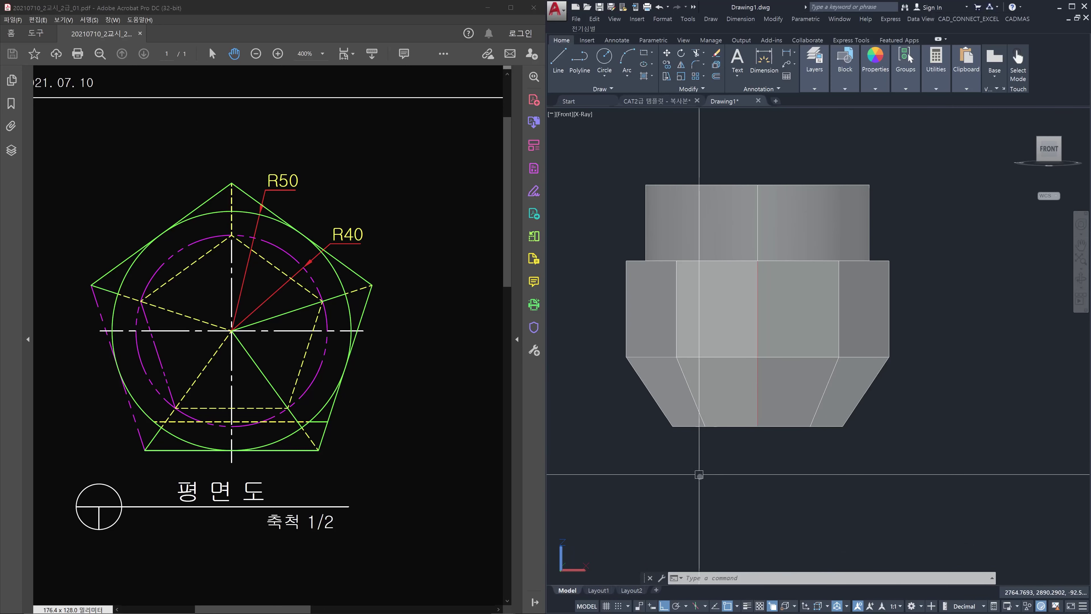
key(Escape)
key(Escape)
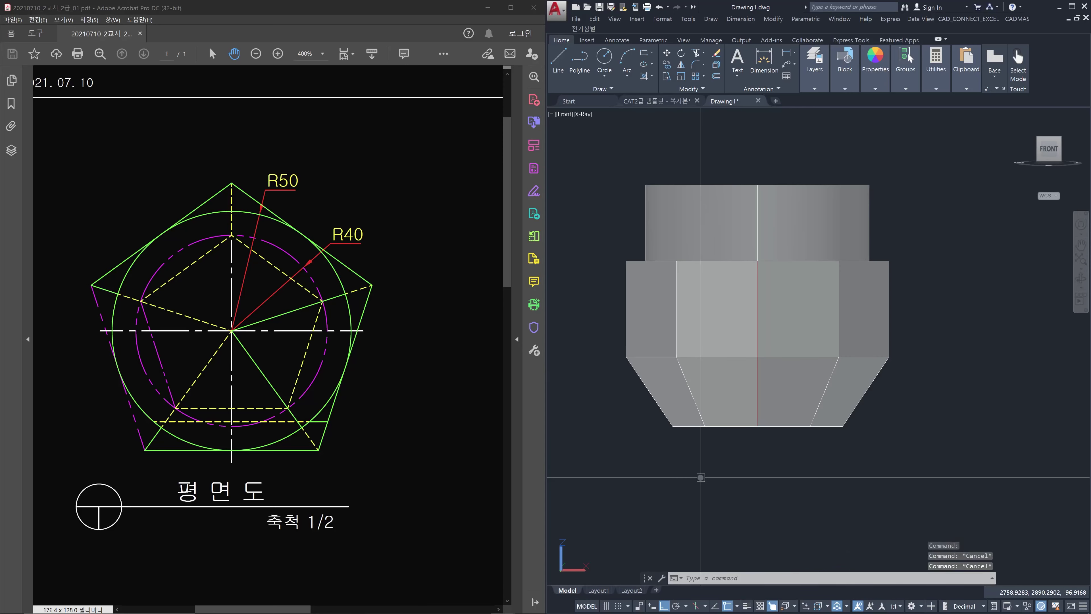
text(vs)
key(Return)
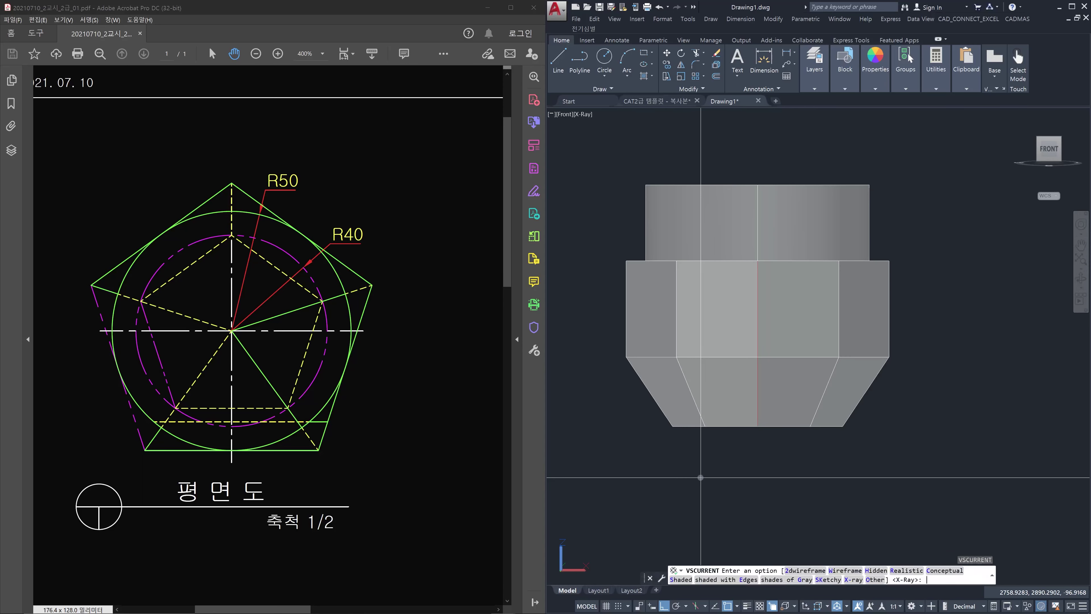
text(c)
key(Return)
key(Escape)
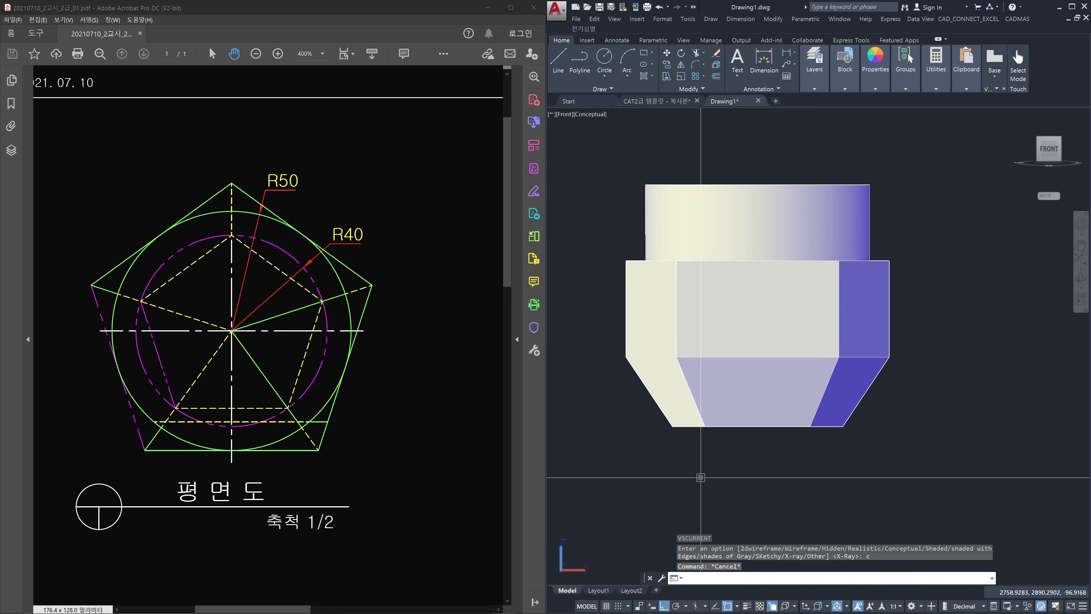
Step: Examine the lower tapered part from the front and the cut-out from the front-left and left sides
scroll(679, 429, up, 3)
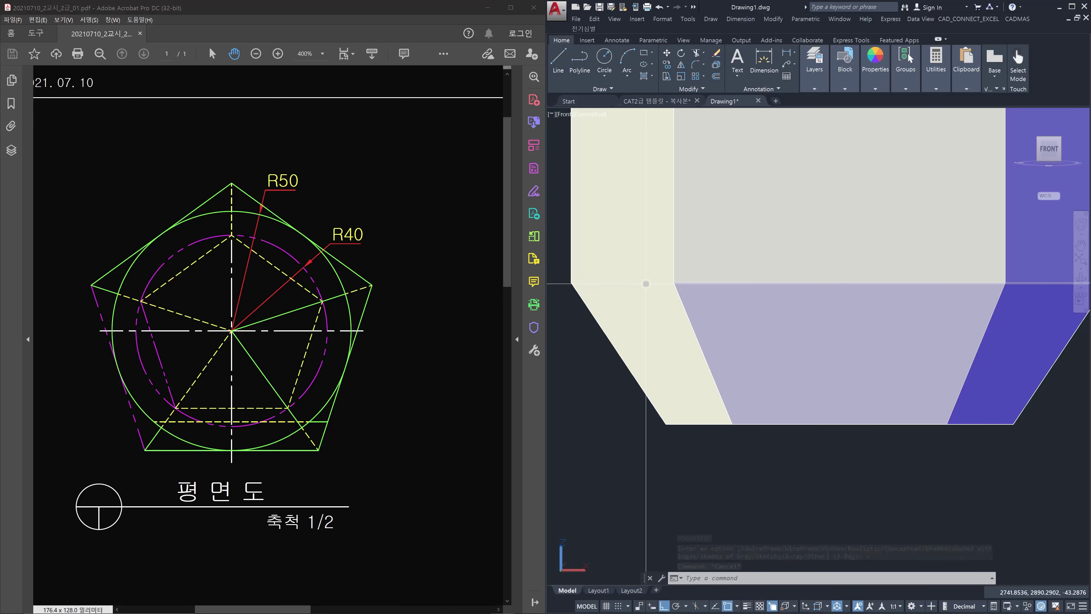
scroll(646, 283, down, 2)
scroll(645, 284, down, 2)
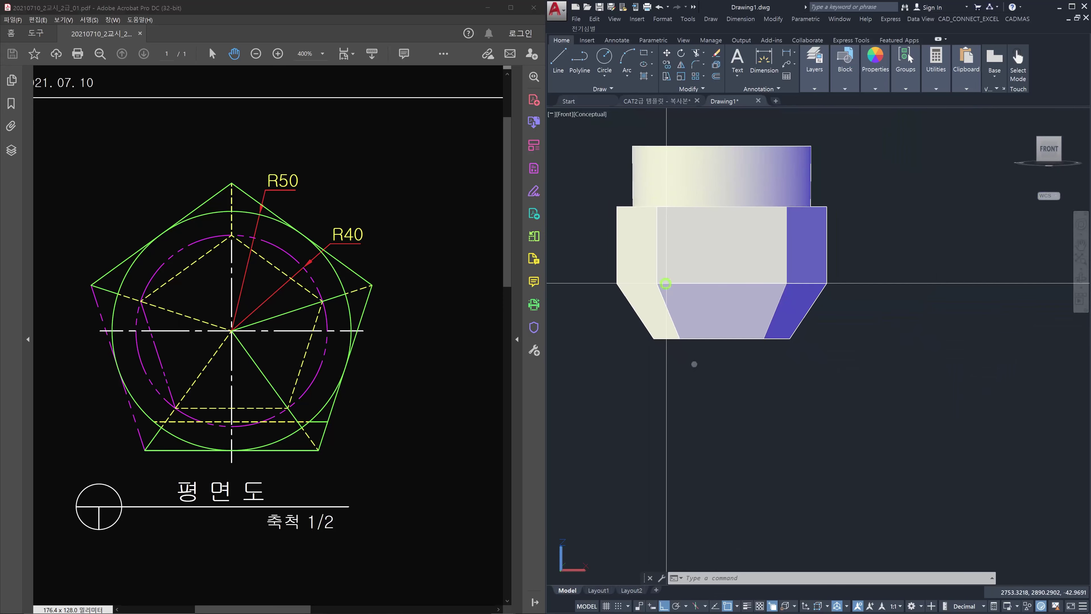
shift+middle_drag(694, 364, 748, 391)
scroll(709, 351, down, 2)
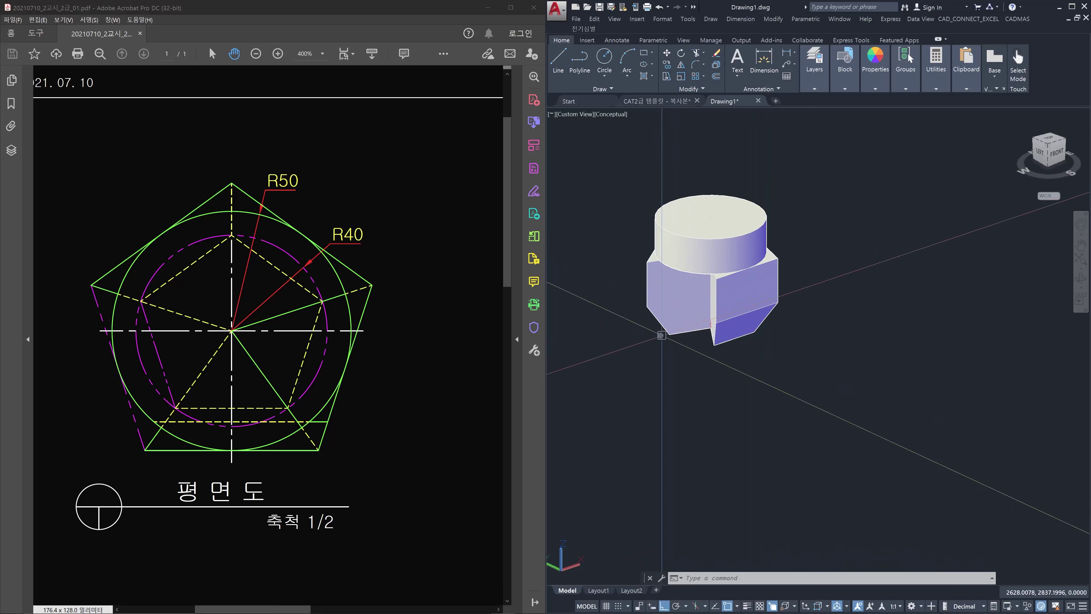
shift+middle_drag(662, 335, 779, 336)
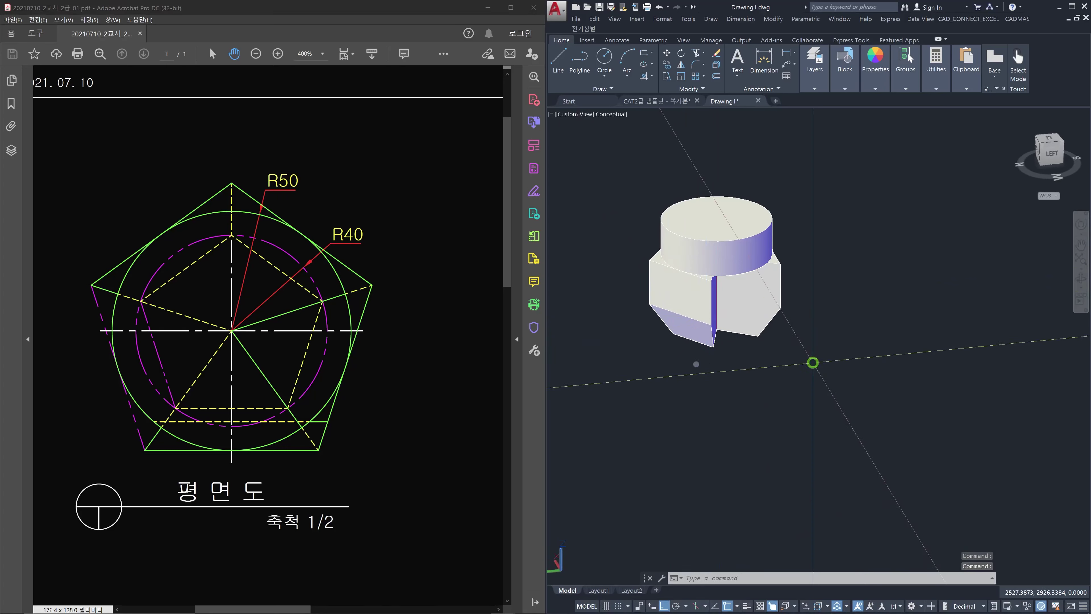
Step: Examine the cut-out model from the front-left and front, and inspect its right view up close
shift+middle_drag(744, 349, 658, 343)
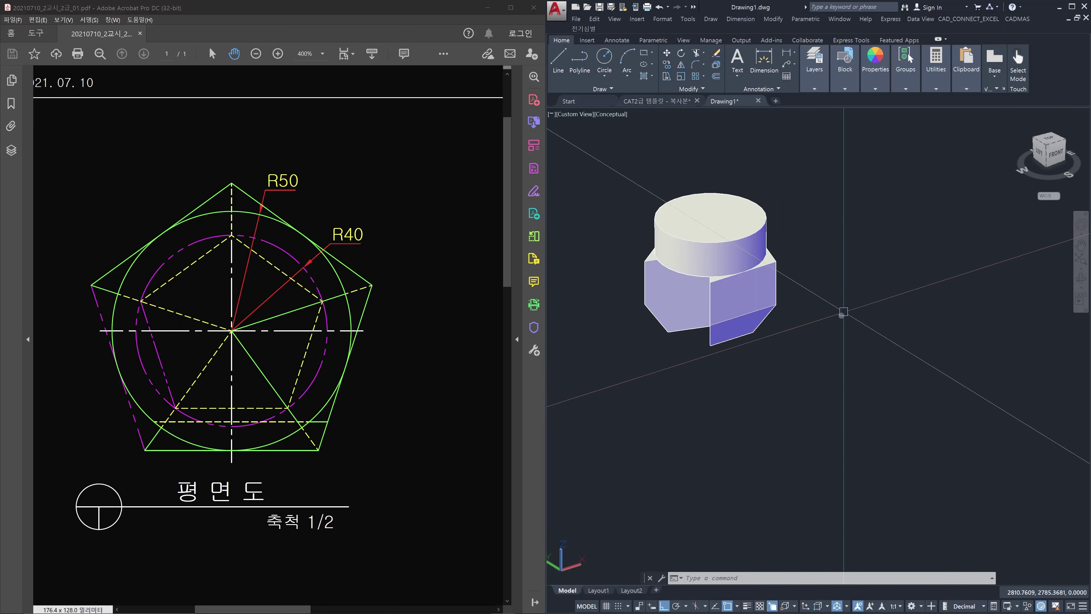
shift+middle_drag(844, 313, 898, 272)
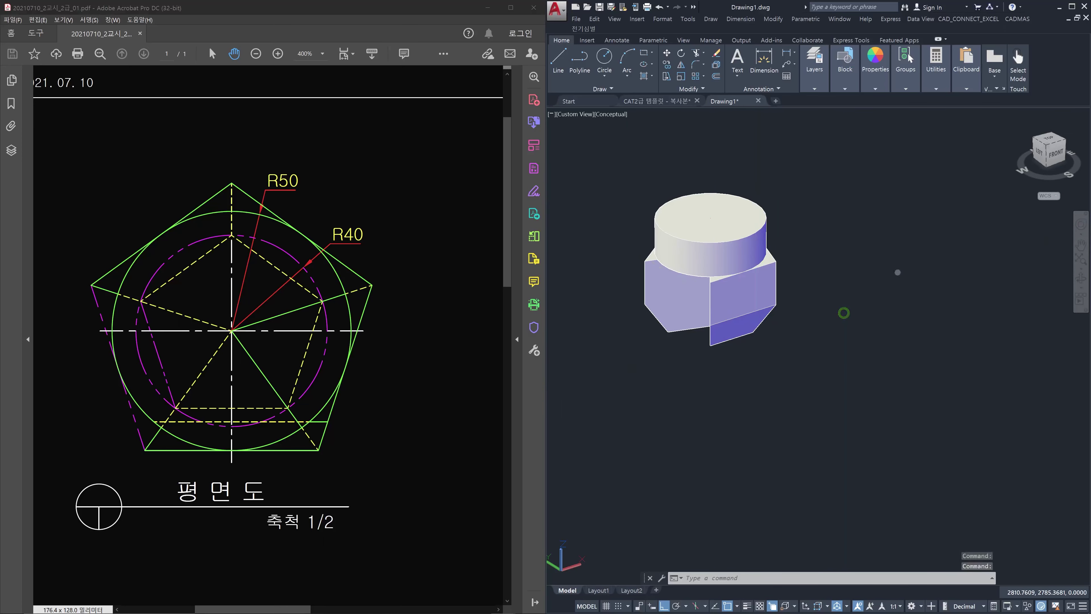
click(1056, 157)
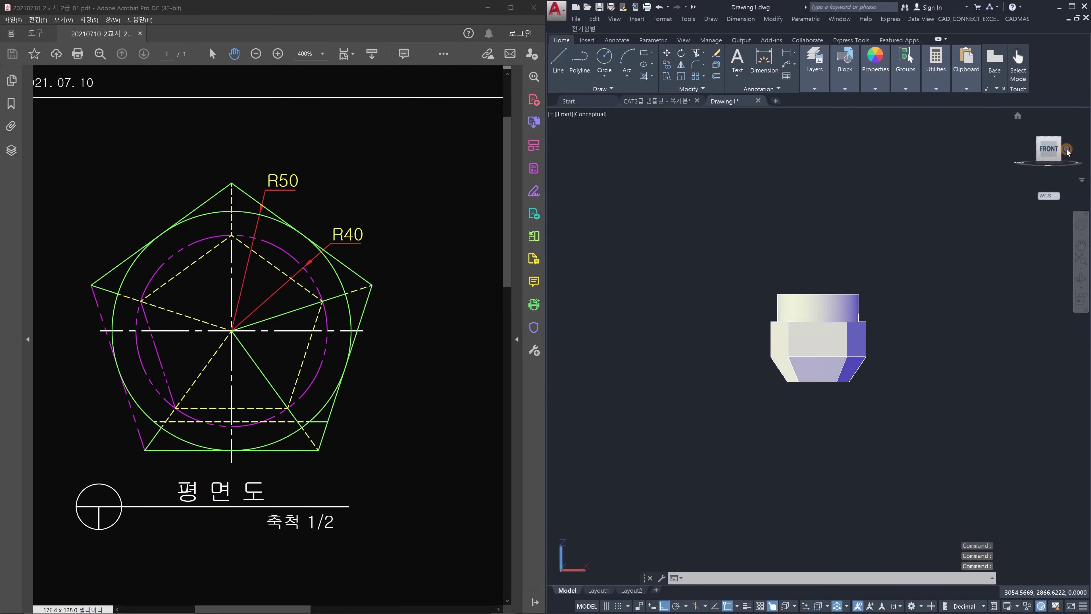
click(1067, 150)
scroll(821, 341, up, 3)
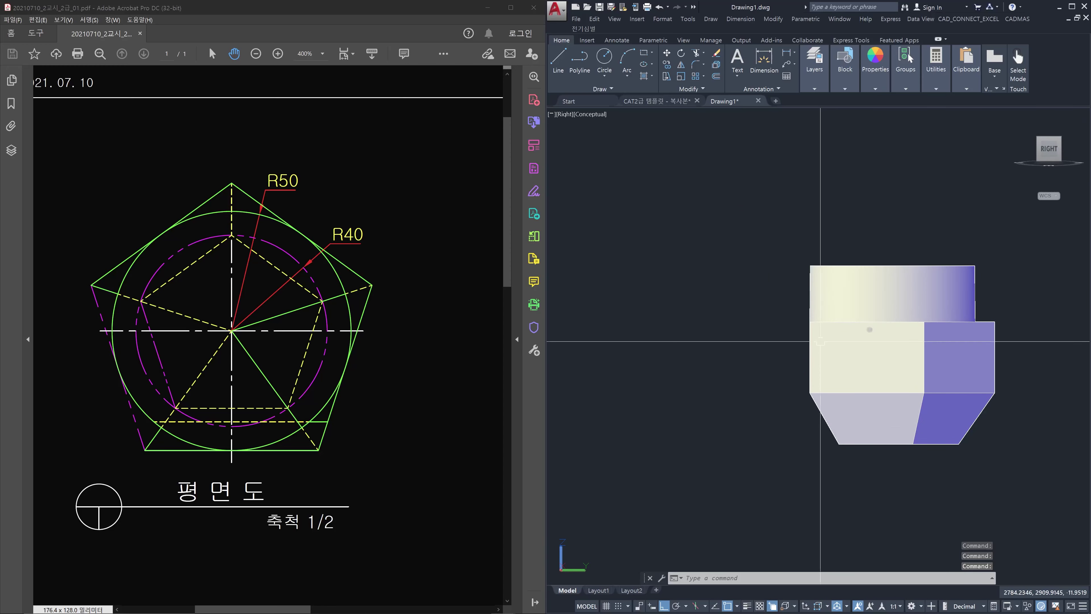
scroll(876, 347, up, 6)
scroll(901, 233, down, 4)
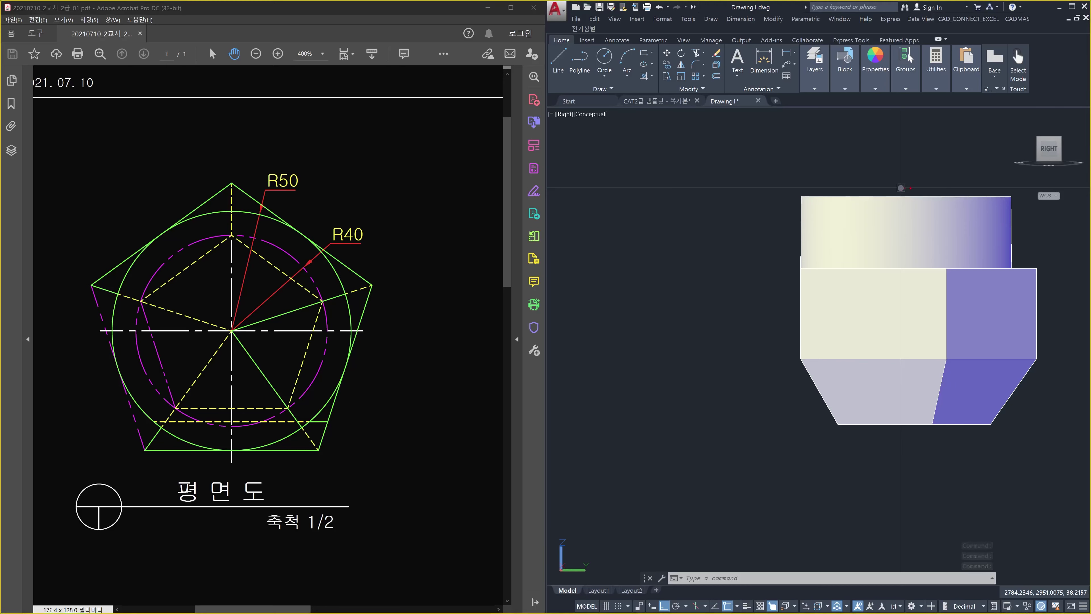
Step: Check the right view's centre edge, displaying the model in the X-ray visual style to examine the hidden lines
drag(911, 188, 912, 264)
drag(911, 273, 911, 387)
key(Escape)
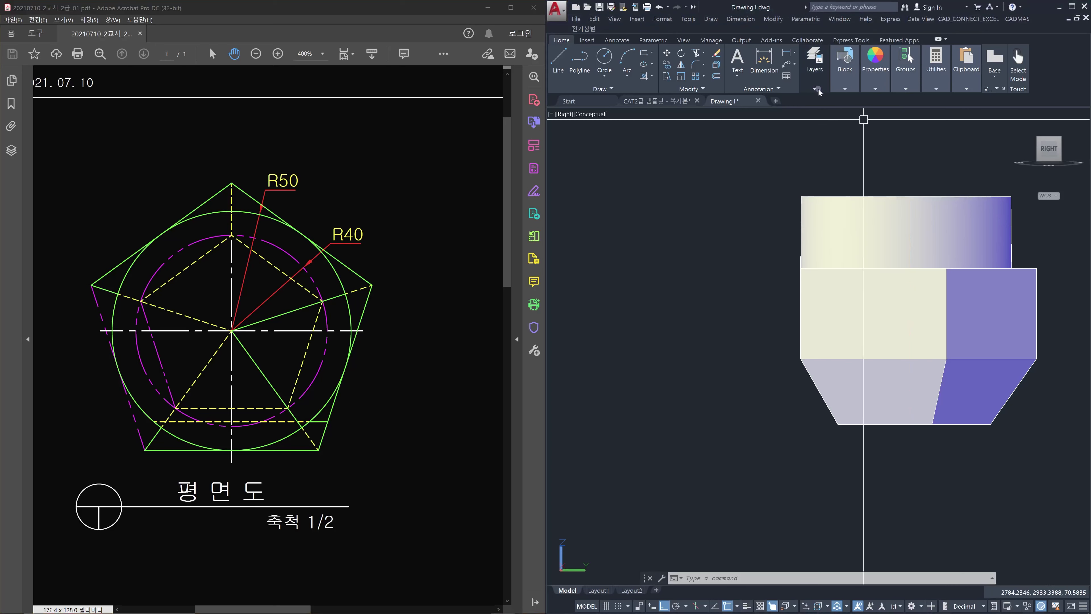
click(703, 219)
key(Escape)
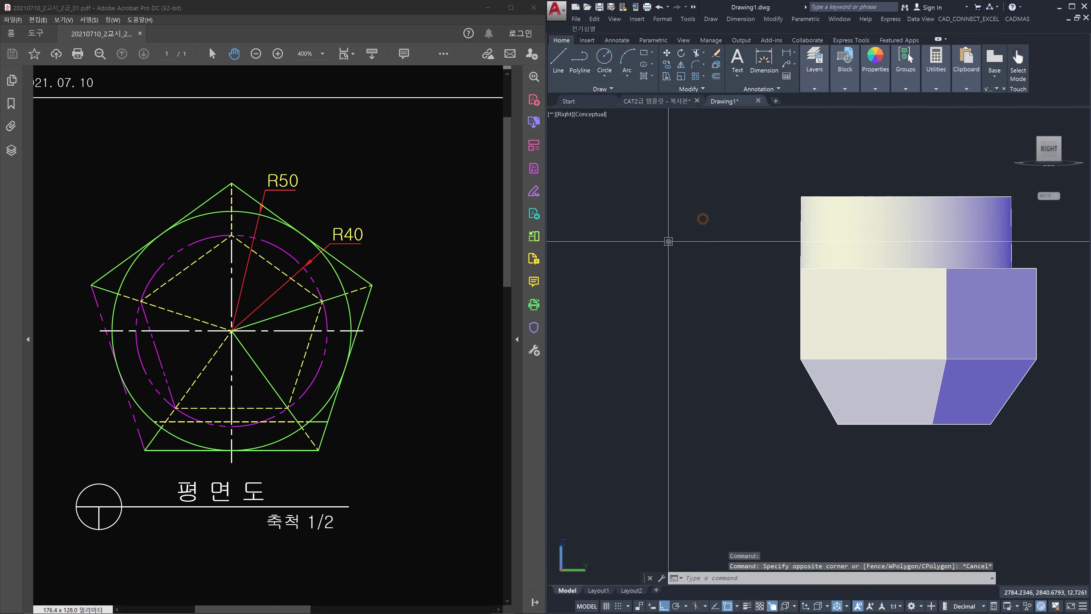
text(vs)
key(Return)
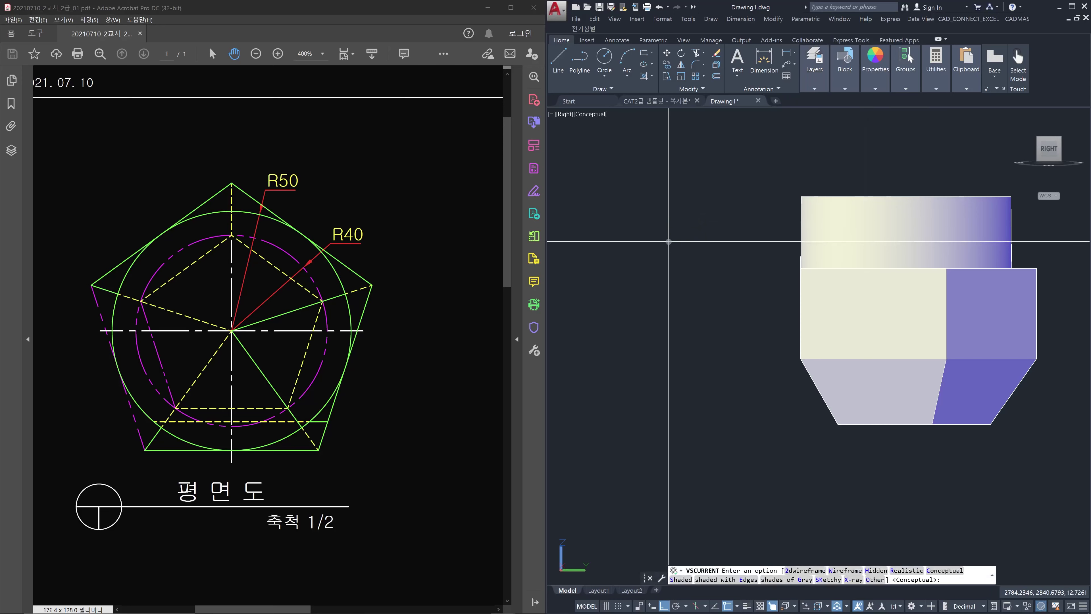
text(x)
key(Return)
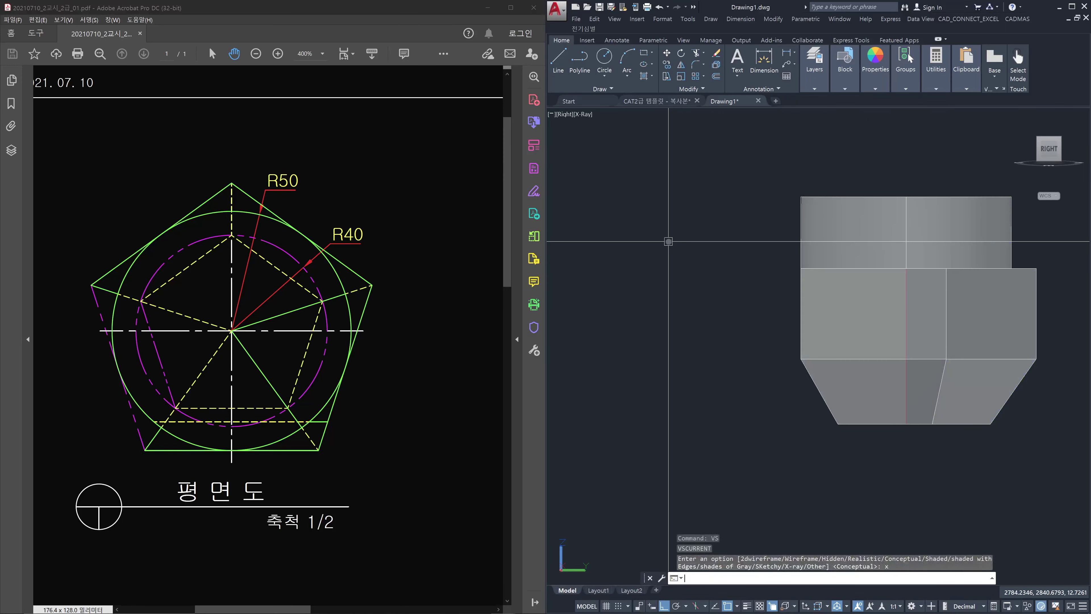
key(Escape)
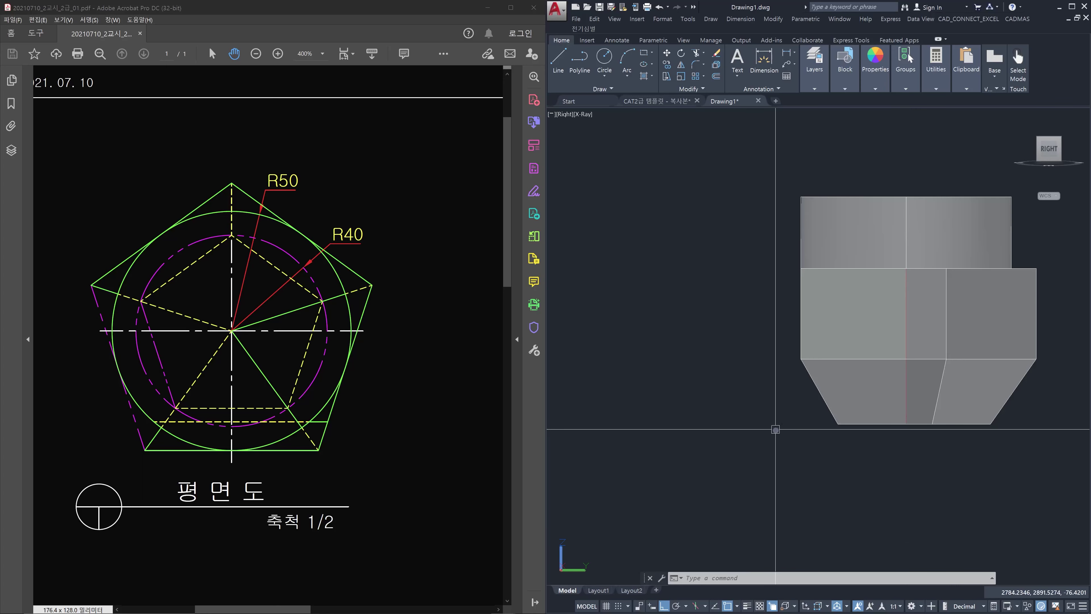
Step: Undo the recent view and visual style changes and the erasure of the vertical plane in front of the model
key(ctrl+z)
key(ctrl+z)
key(ctrl+z)
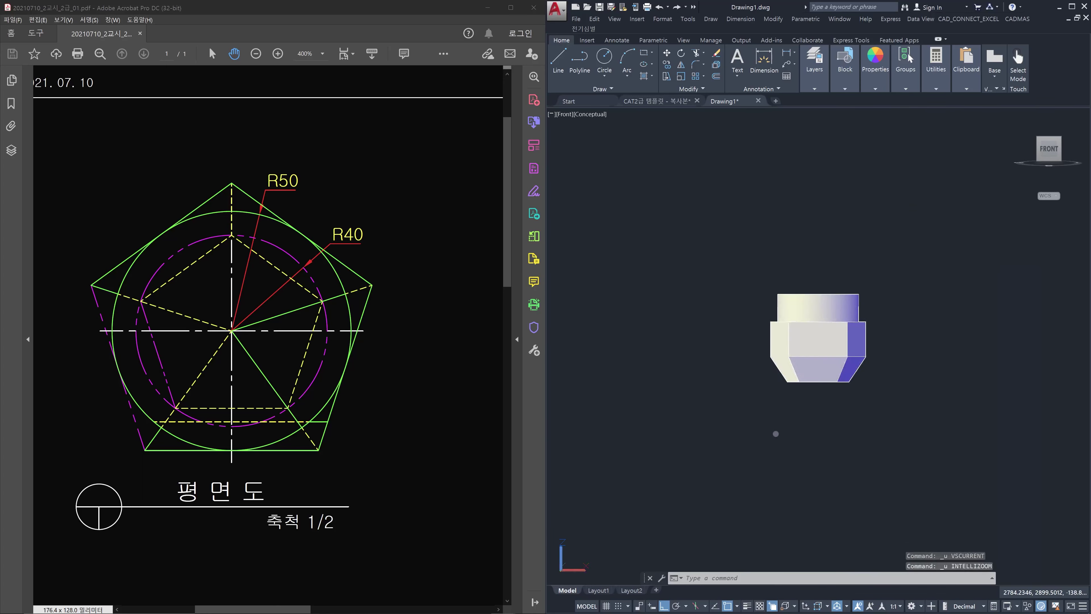
key(ctrl+z)
key(ctrl+z)
key(ctrl+z)
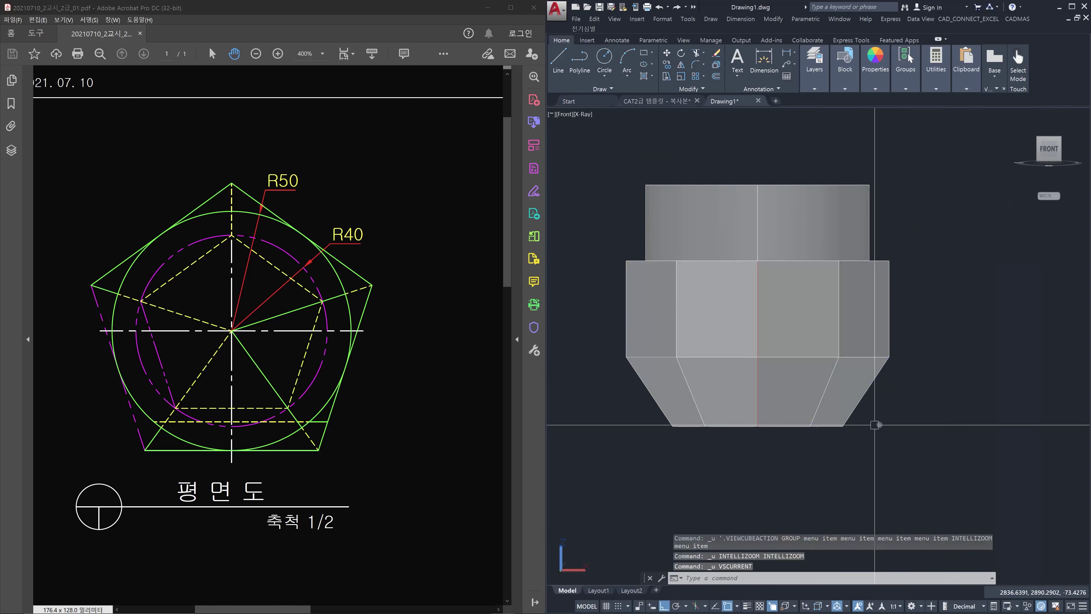
key(ctrl+z)
key(ctrl+z)
key(ctrl+z)
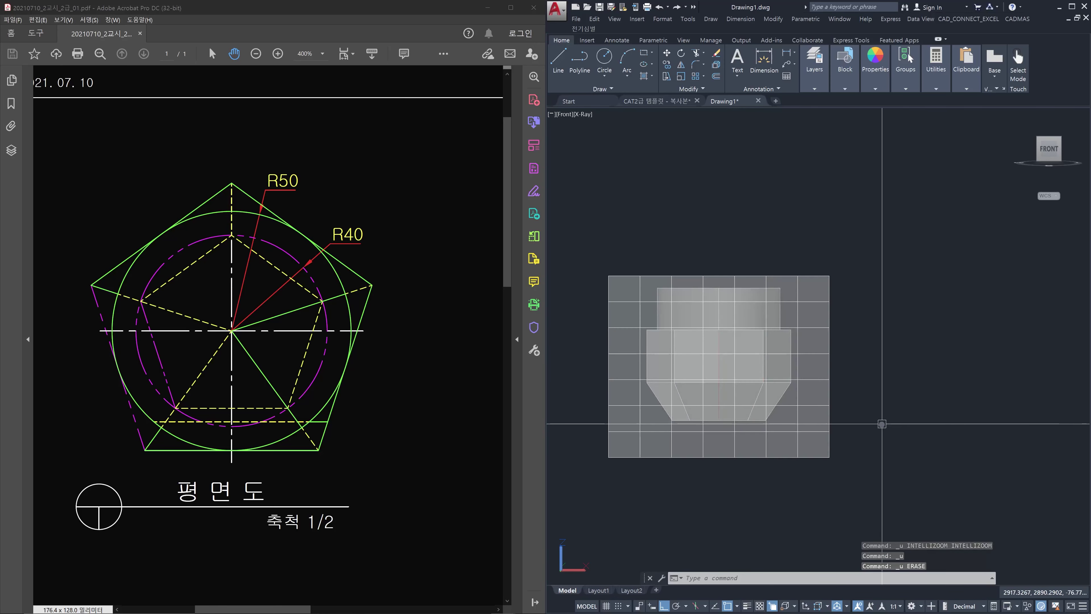
Step: Show the model in the southeast isometric view and examine the solid behind the vertical plane, leaving nothing selected
click(1062, 140)
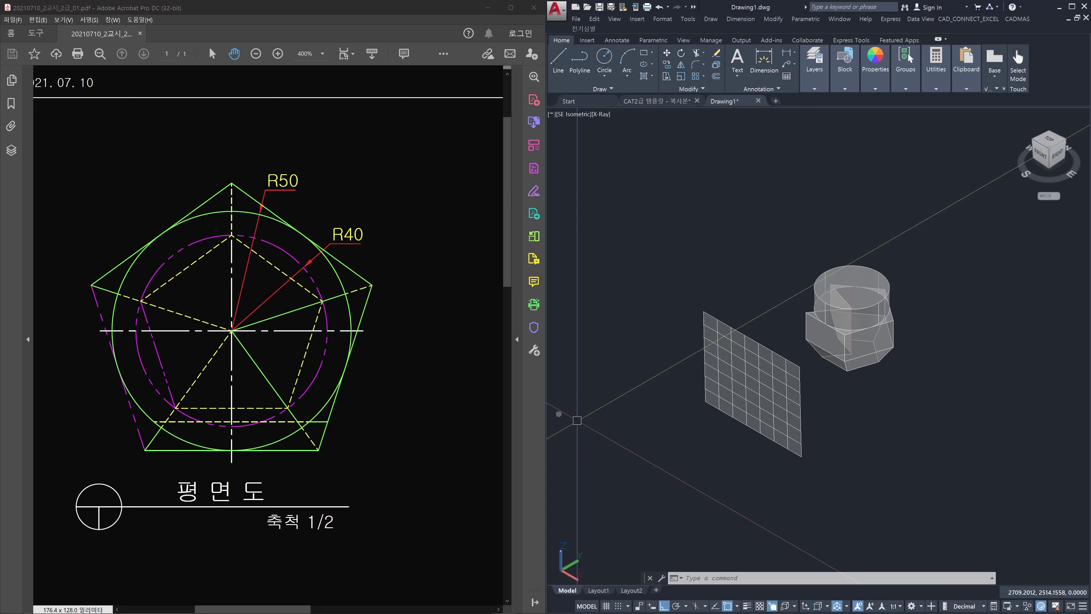
click(861, 235)
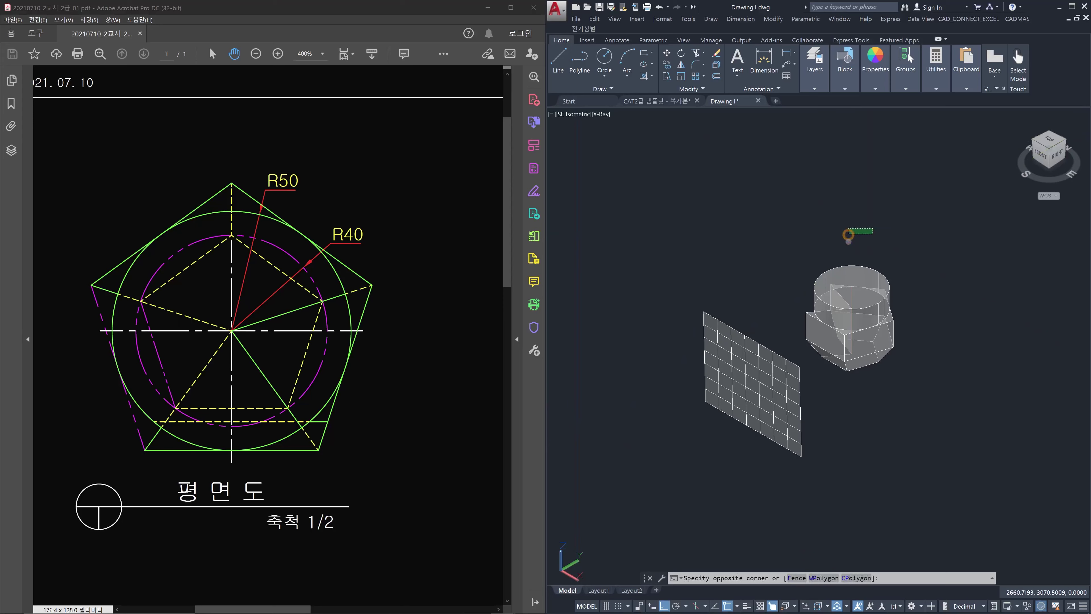
click(846, 233)
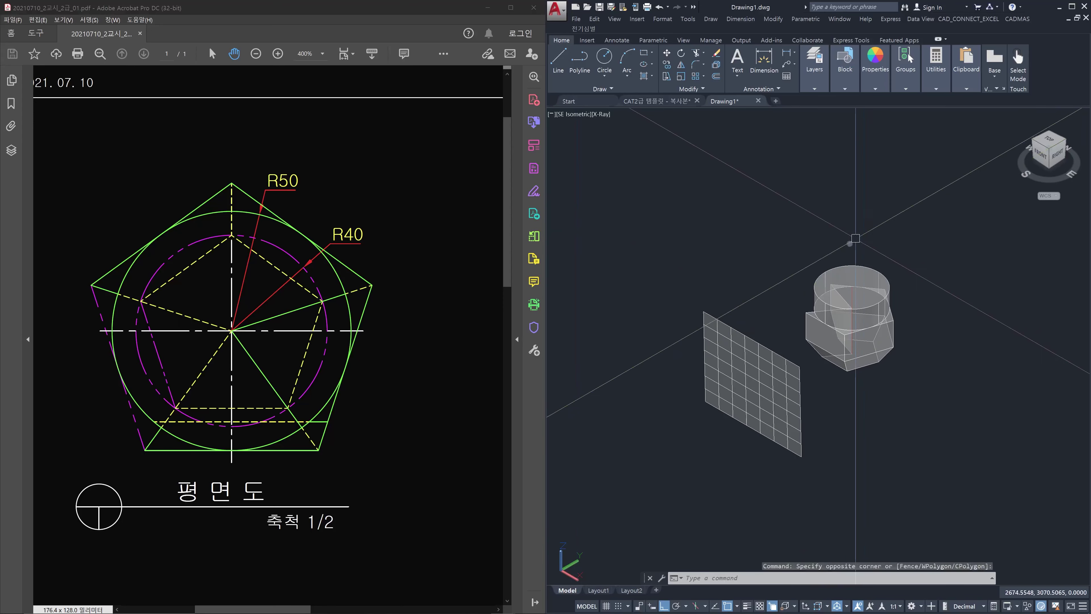
click(844, 248)
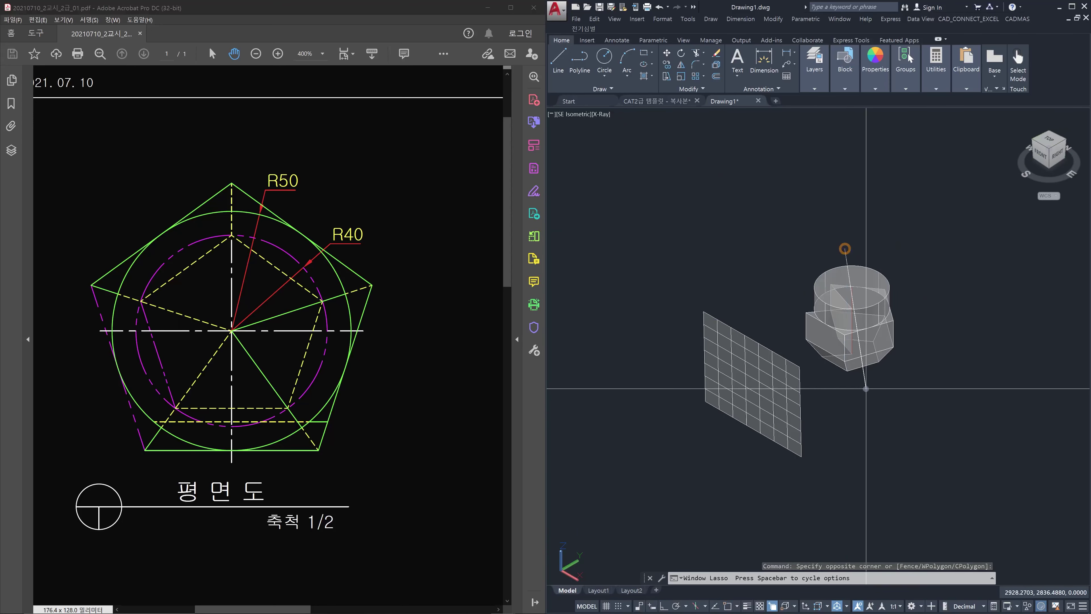
drag(845, 248, 849, 310)
key(Escape)
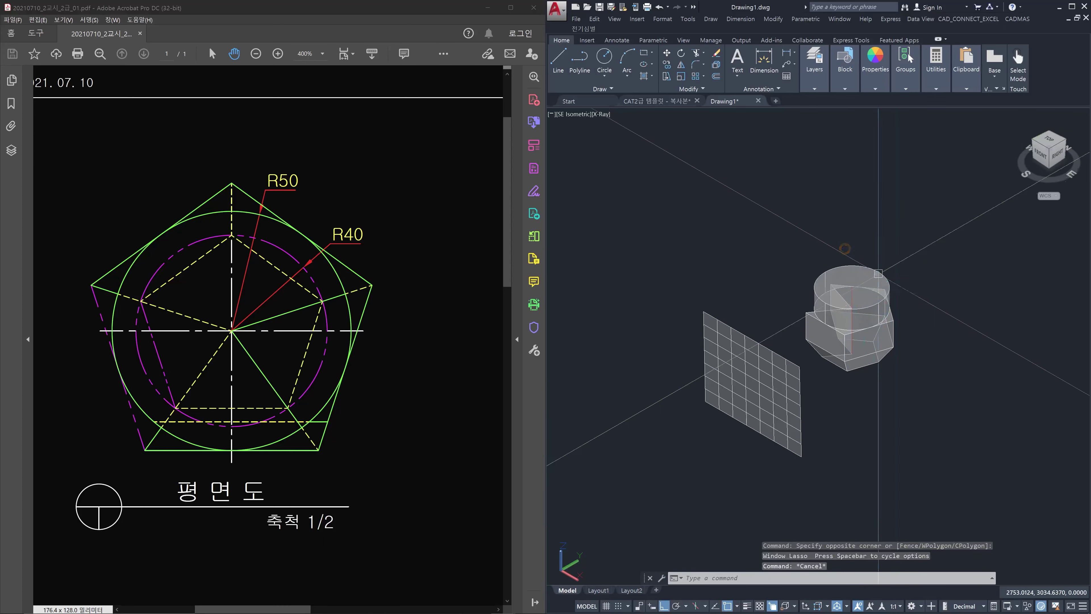
click(845, 258)
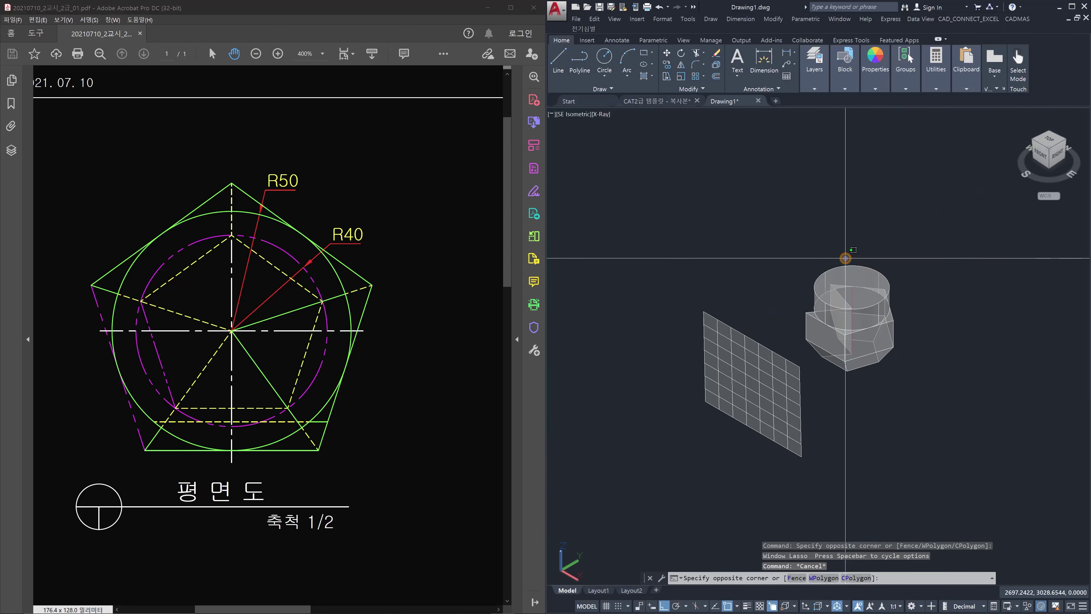
click(869, 386)
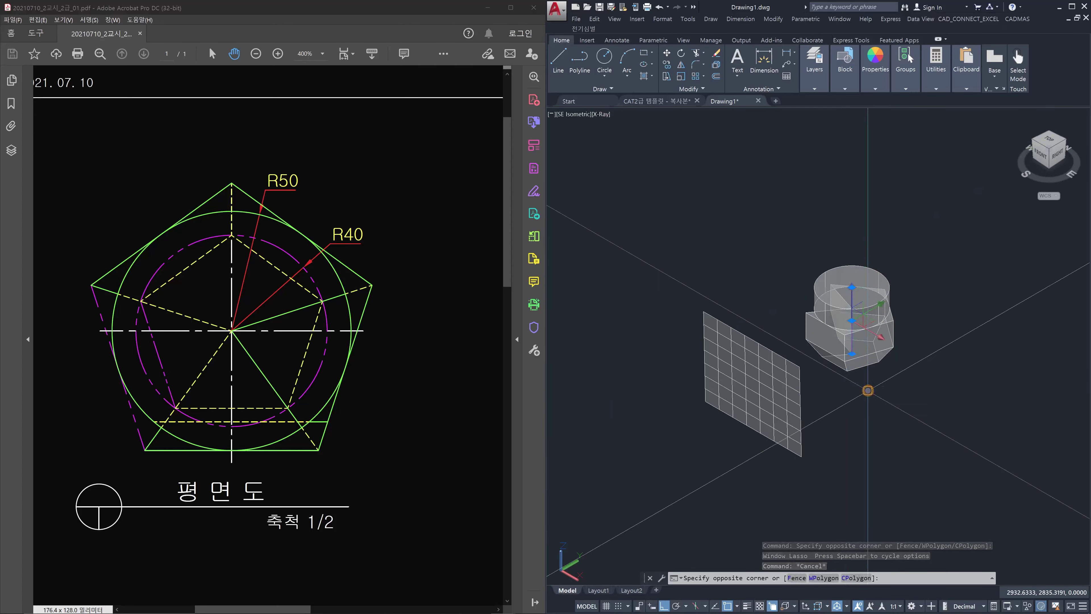
key(Delete)
key(Escape)
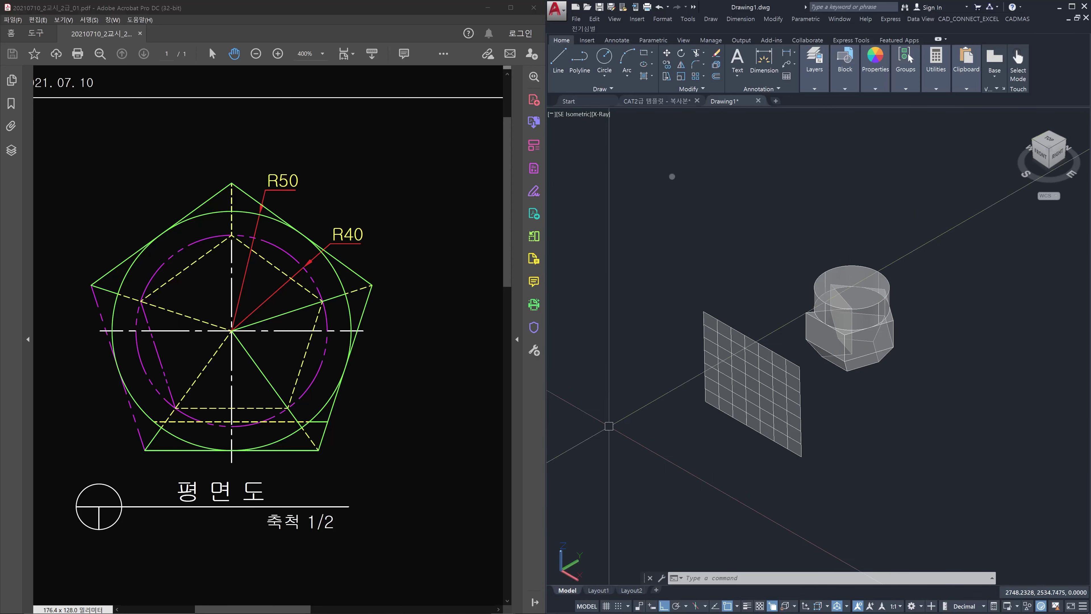
Step: Switch to the CAT2급 template drawing and compare its right side view with the PDF's side view and notch dimensions
click(661, 101)
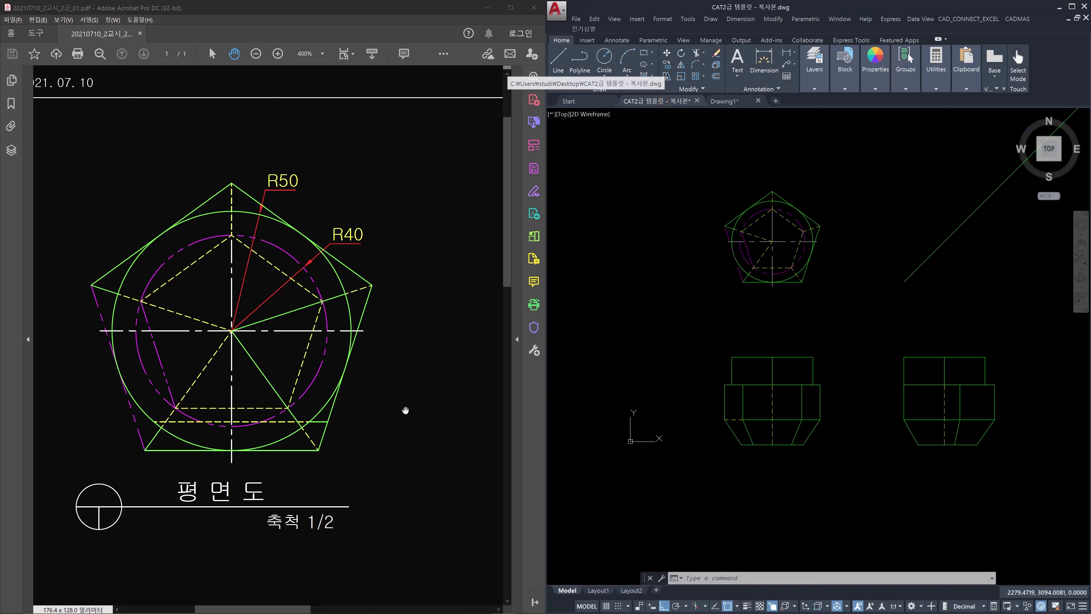
key(Escape)
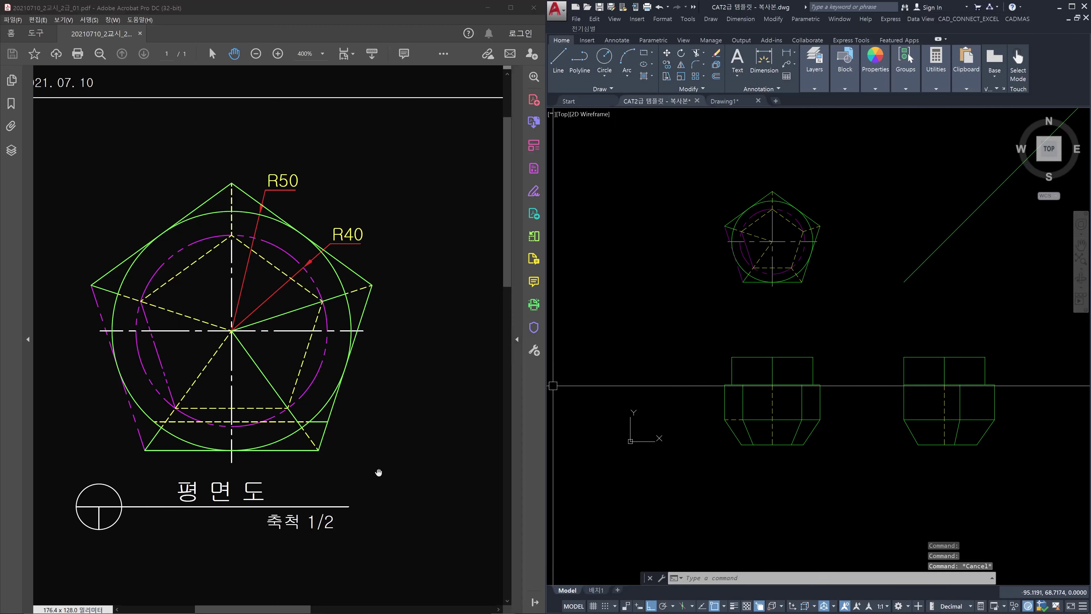
drag(380, 465, 304, 275)
drag(370, 505, 247, 338)
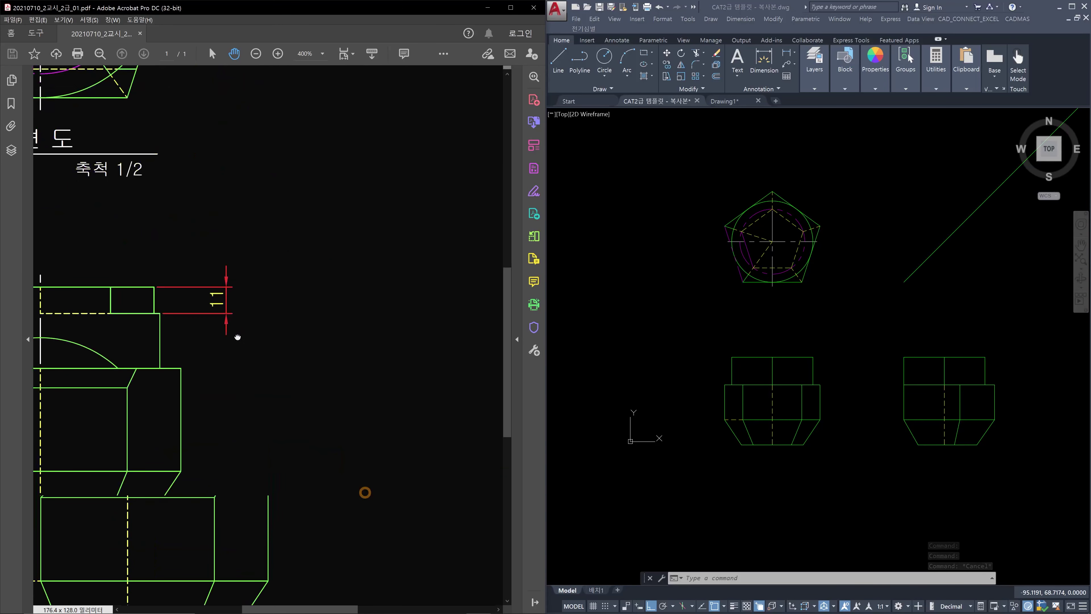
drag(389, 444, 300, 458)
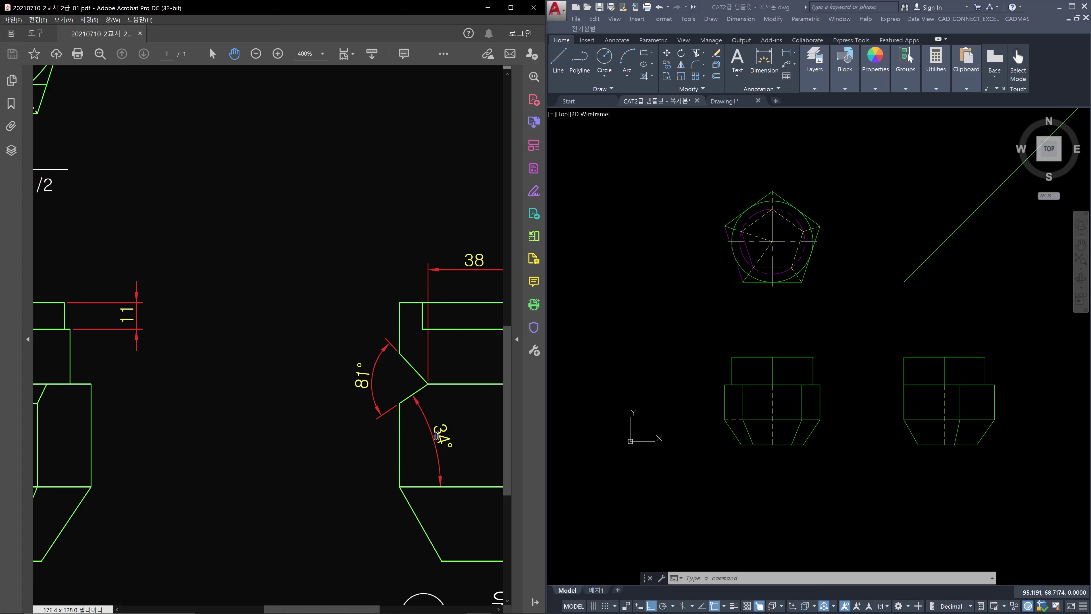
click(874, 406)
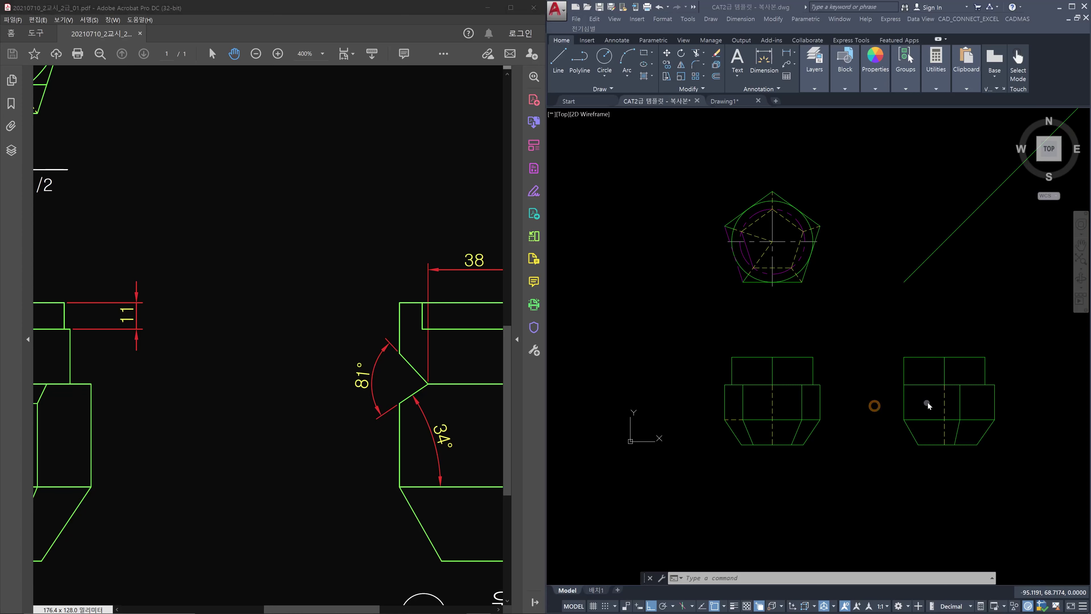
key(Escape)
key(Escape)
key(Escape)
scroll(920, 391, up, 4)
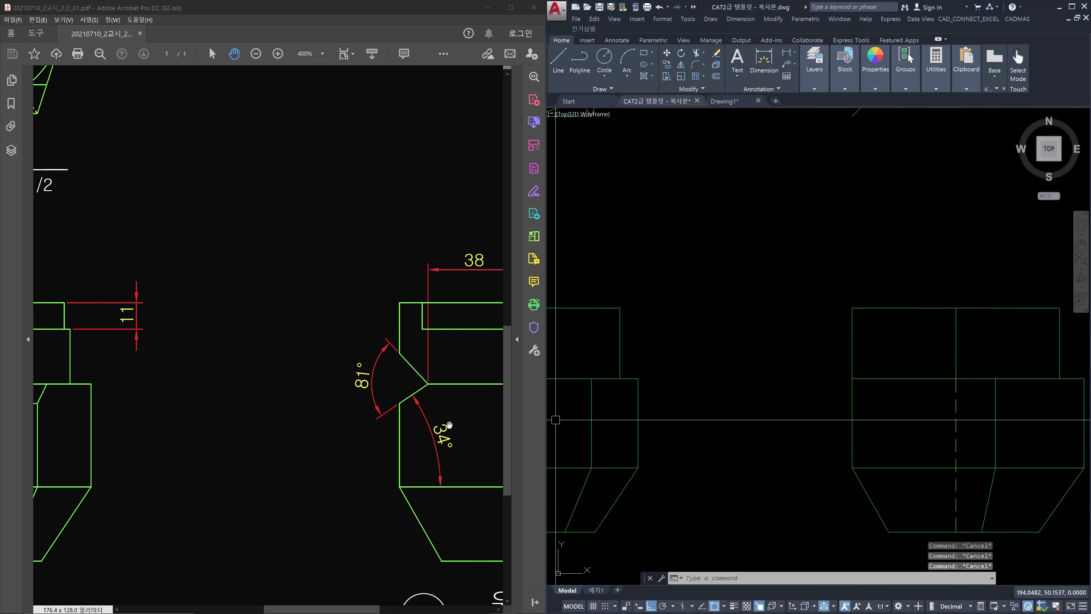
drag(449, 426, 242, 433)
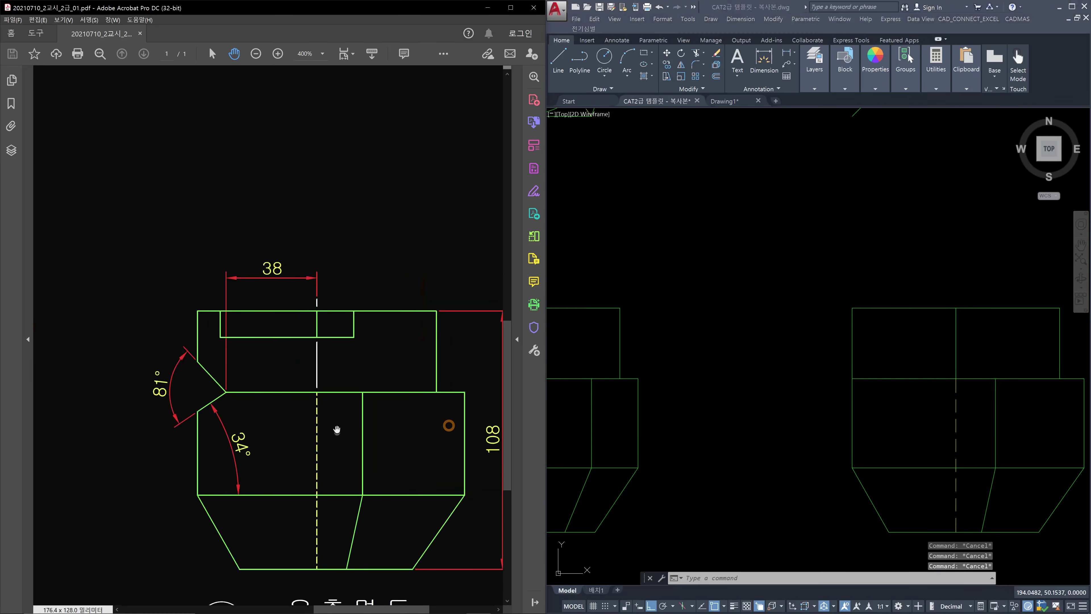
Step: Offset the upper vertical centre line of the right side view 38 to the left
click(961, 357)
click(943, 343)
key(Escape)
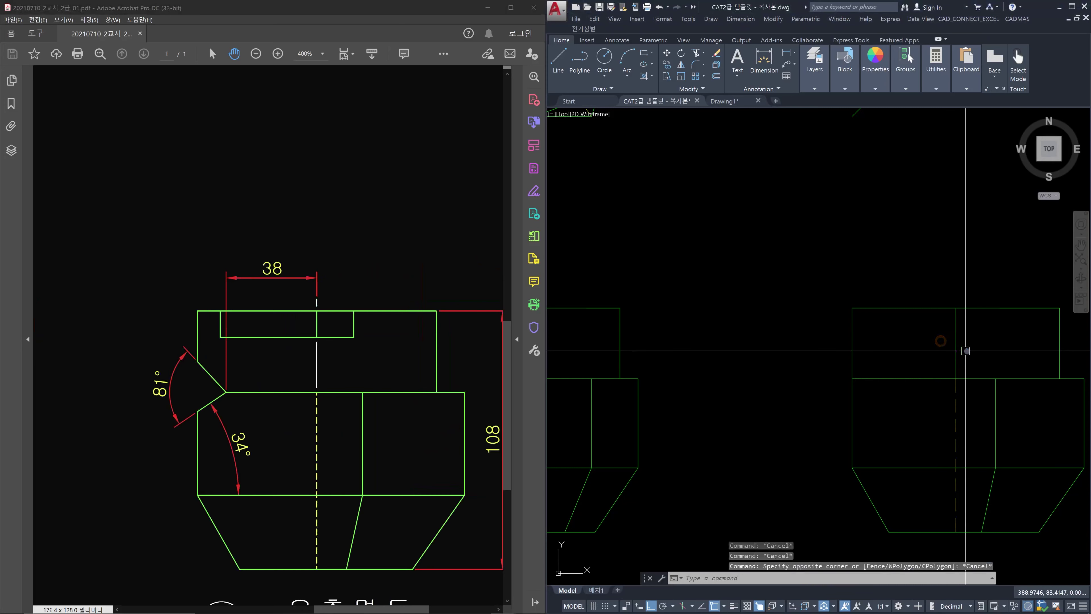
drag(969, 351, 940, 340)
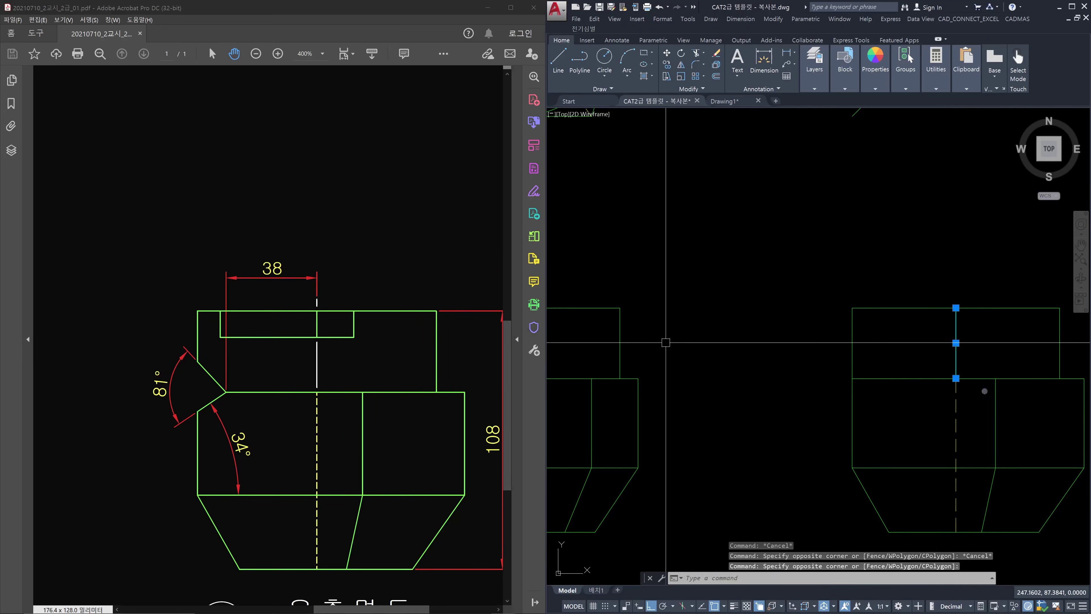
text(o)
key(Return)
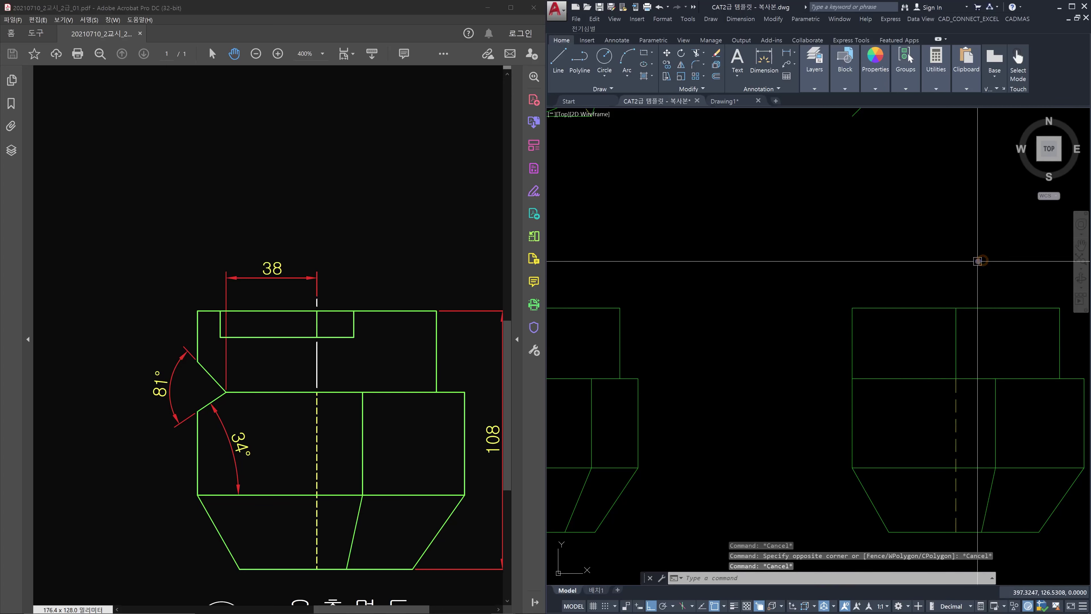
text(38)
key(Return)
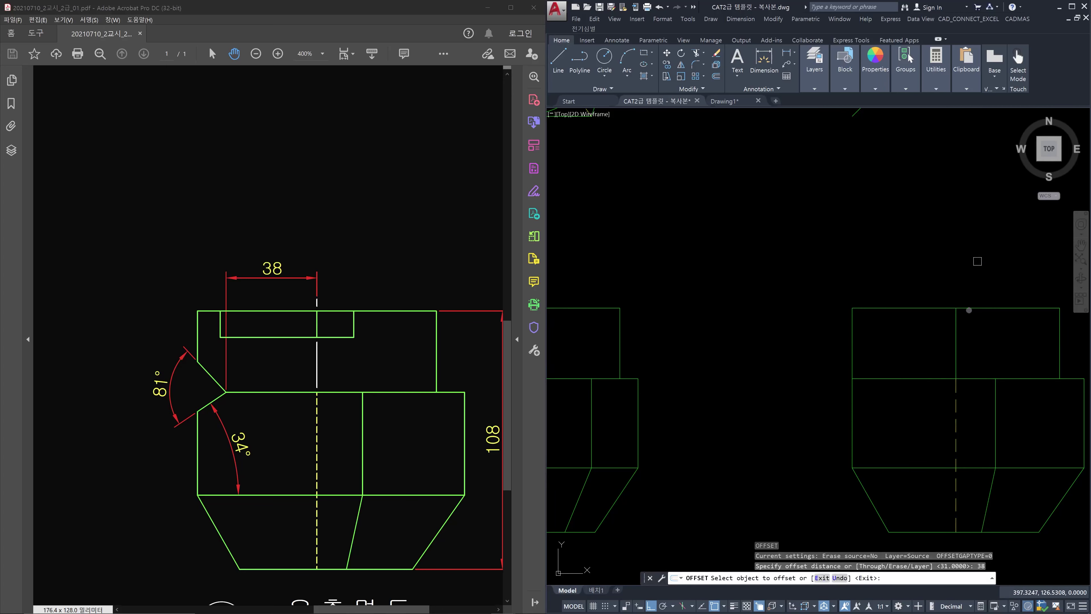
click(956, 355)
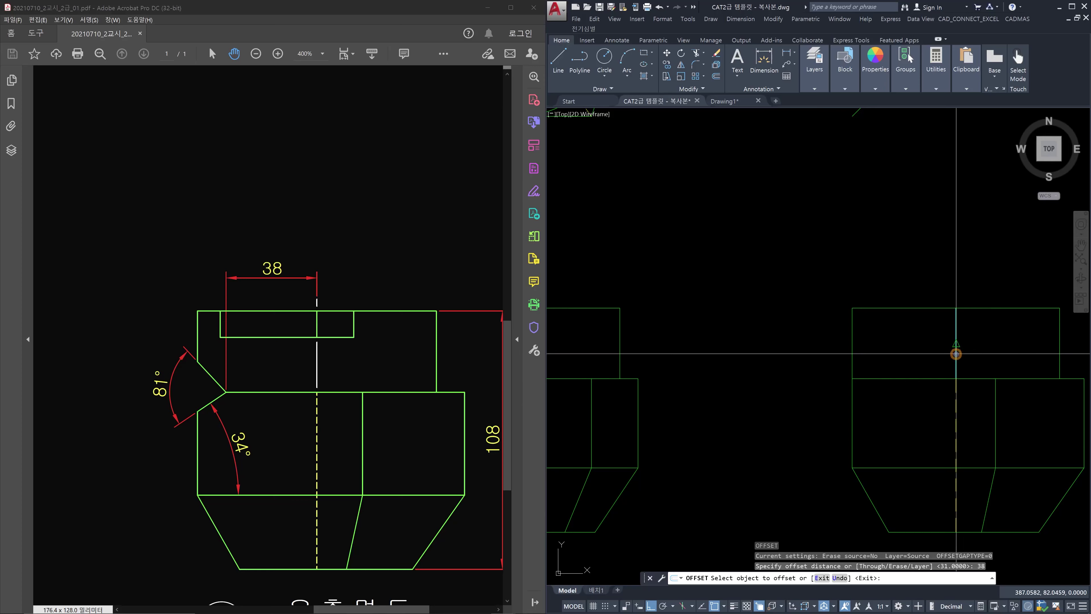
click(915, 355)
key(Escape)
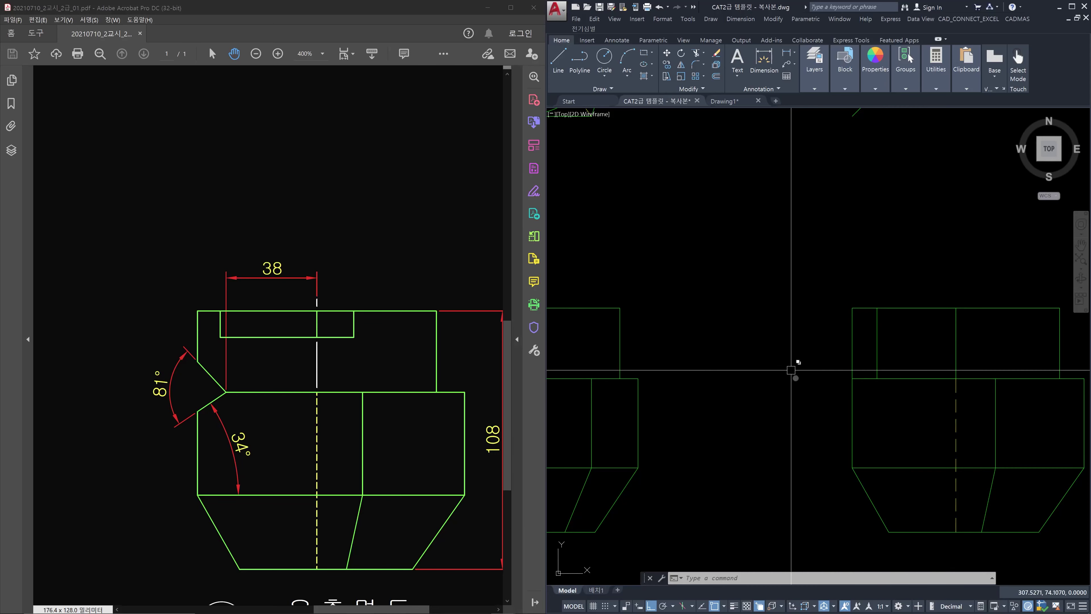
key(Escape)
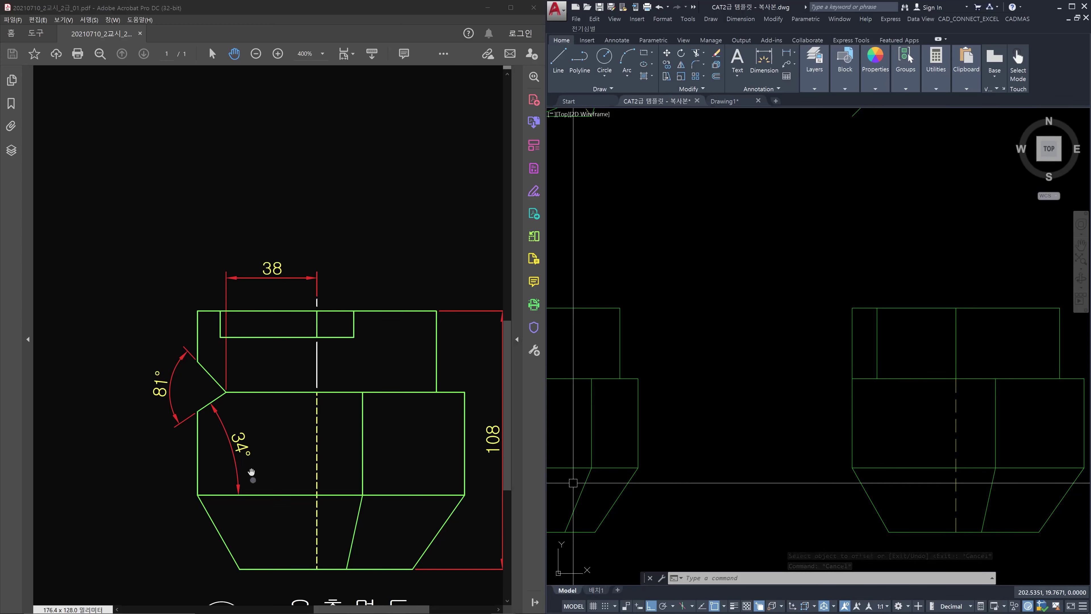
Step: Rotate a copy of the right side view's lower horizontal edge by 34° about its left endpoint
key(Escape)
key(Escape)
key(Escape)
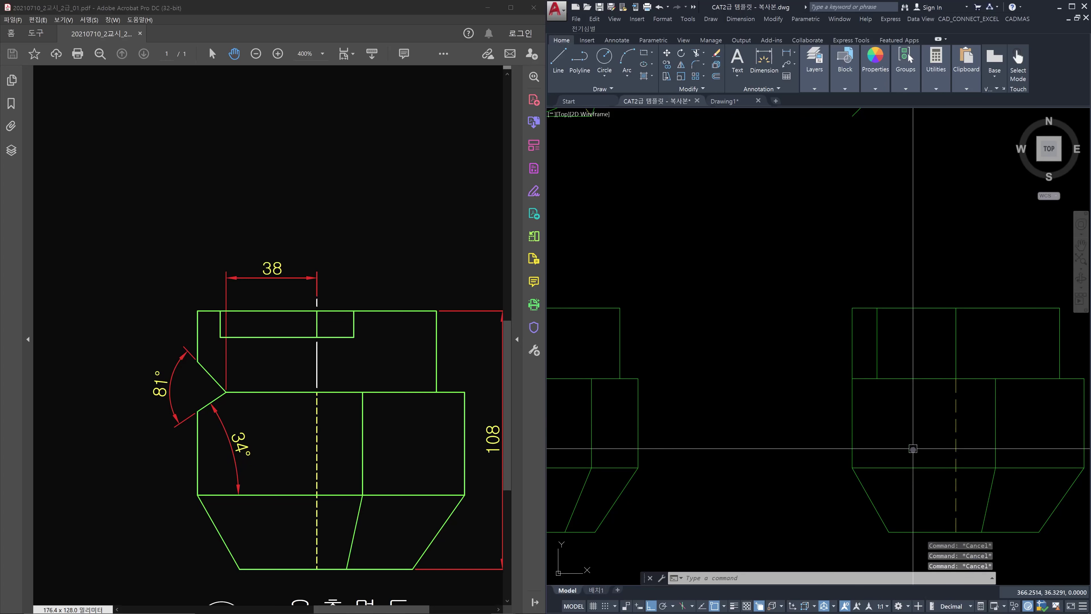
text(ro)
key(Return)
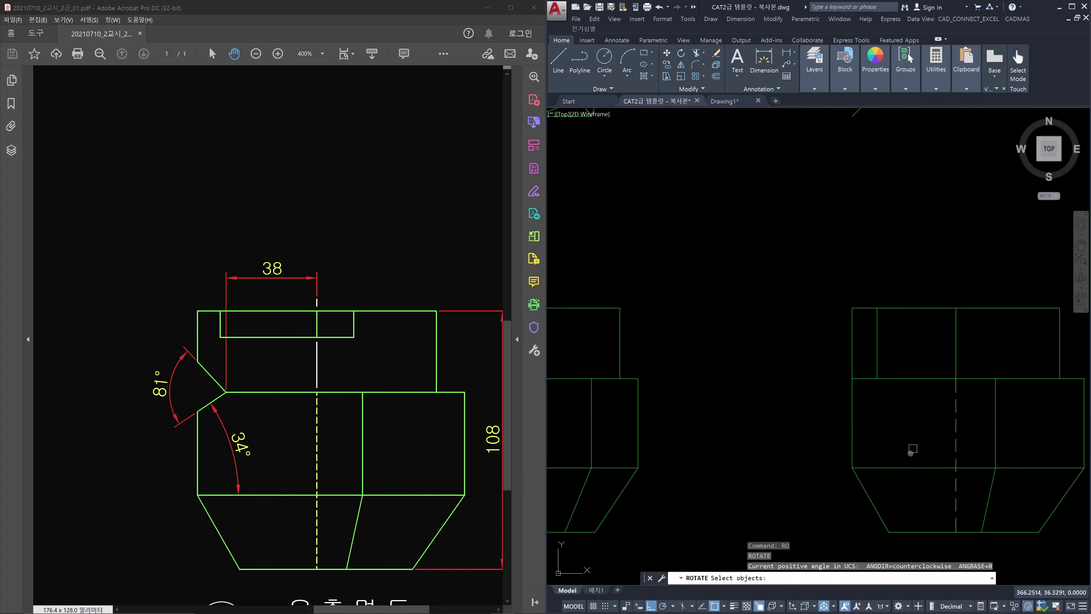
click(910, 467)
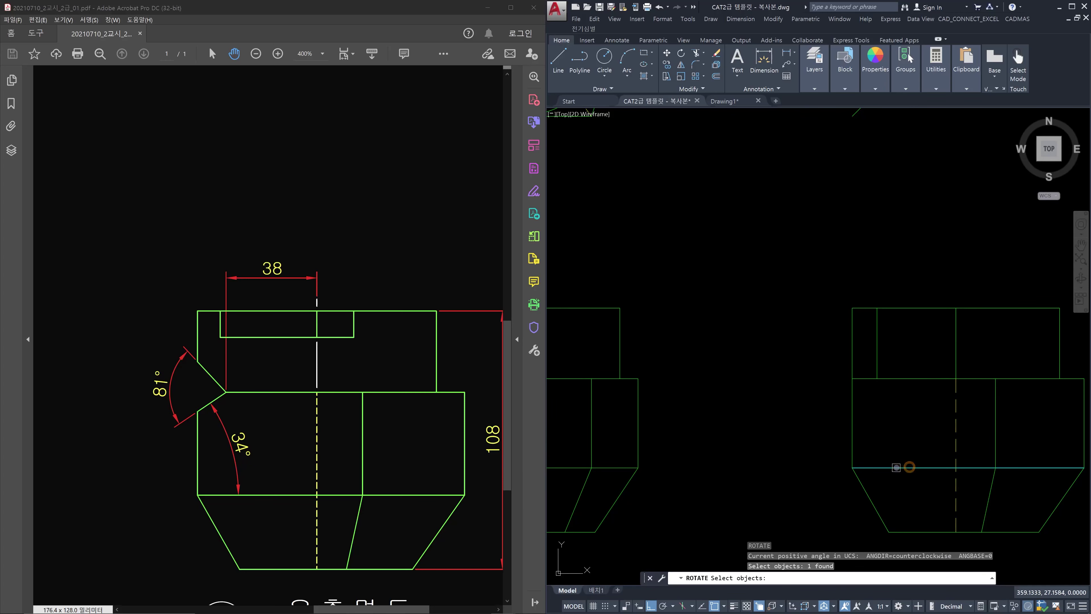
key(Return)
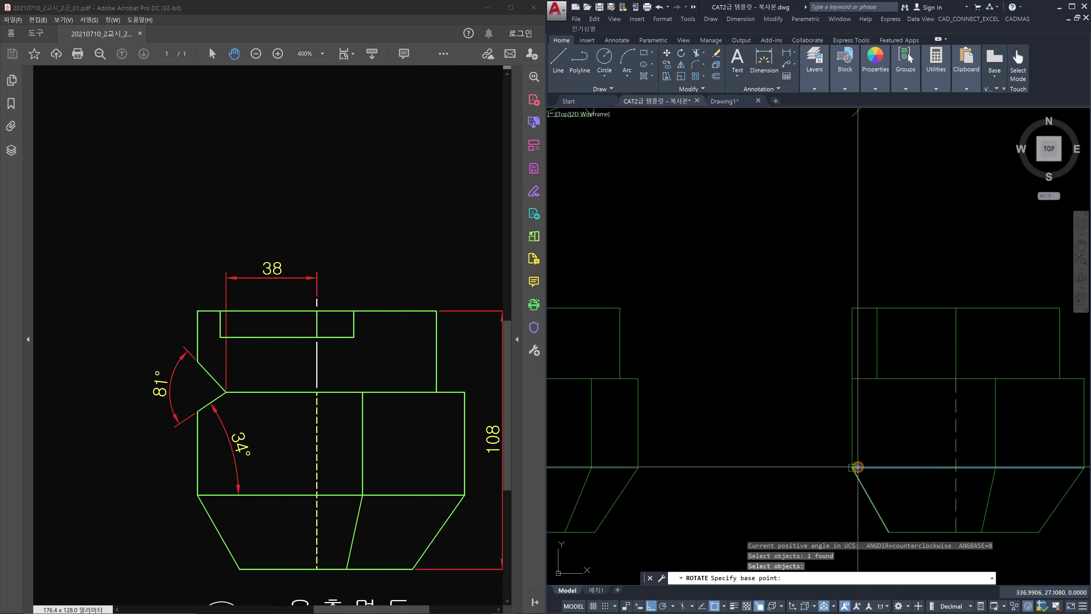
click(858, 467)
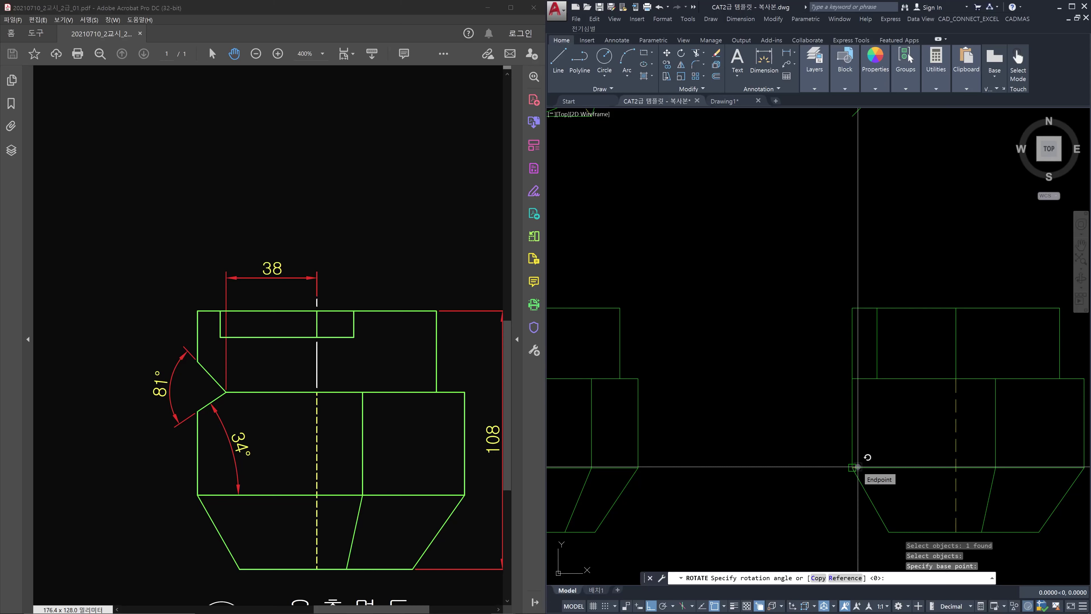
key(Return)
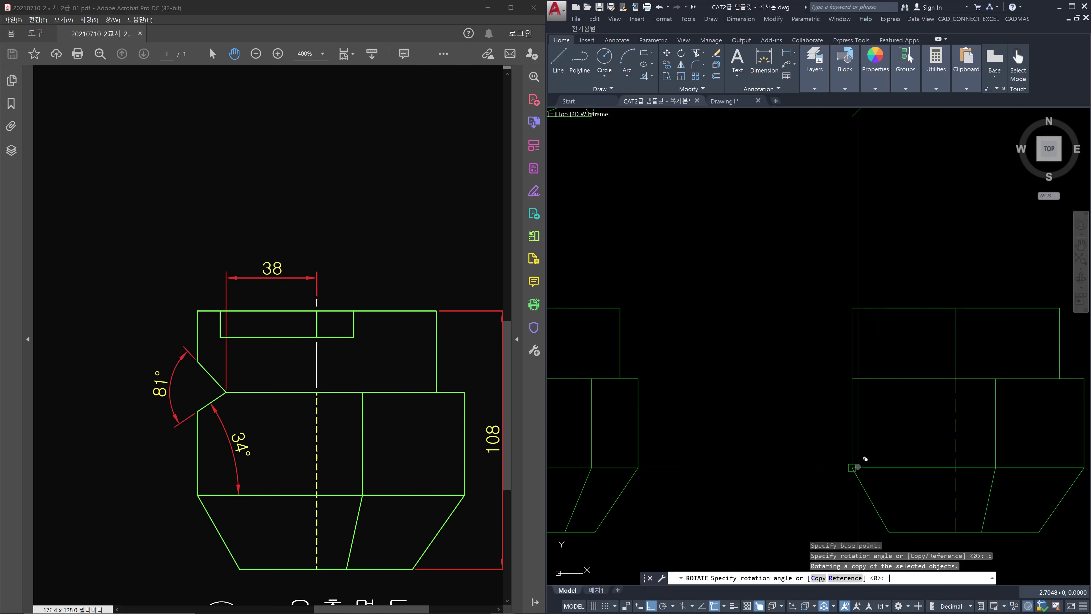
key(Return)
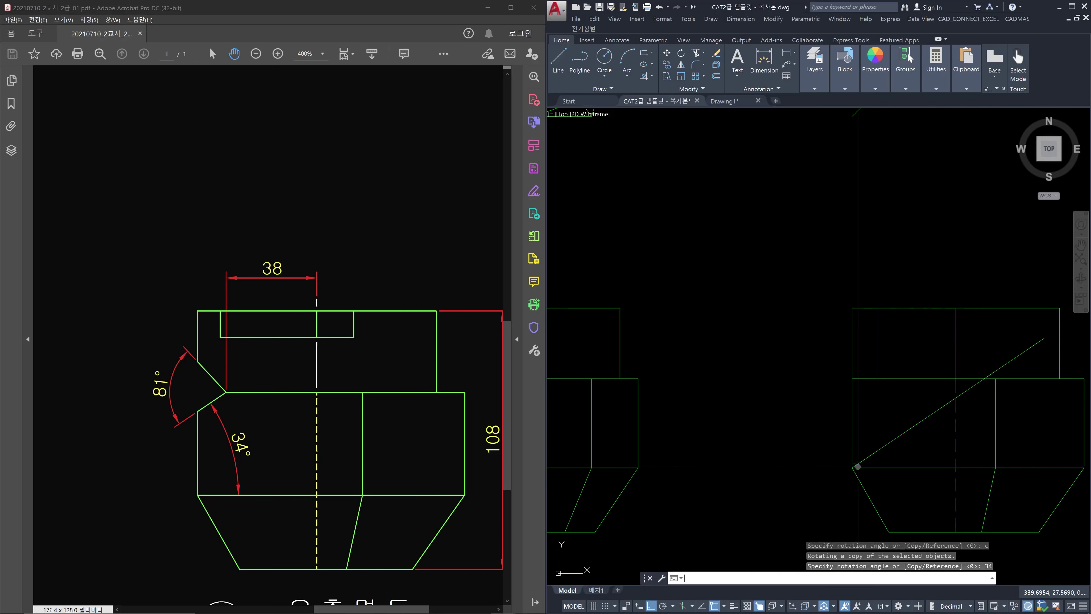
key(Escape)
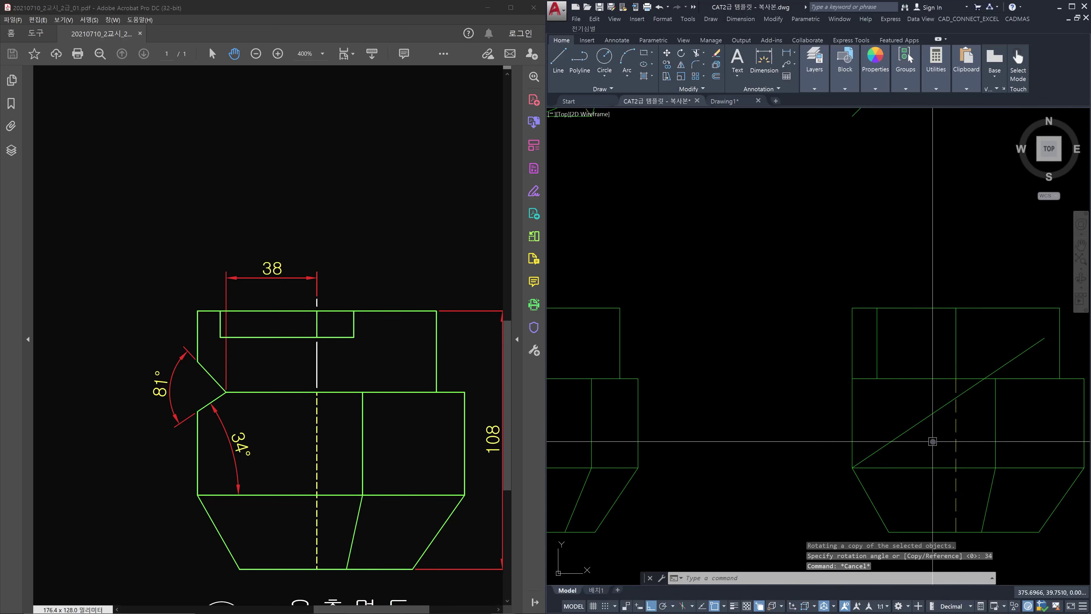
Step: Erase the inclined copy of the lower horizontal edge from the right side view
click(935, 441)
click(907, 409)
key(Delete)
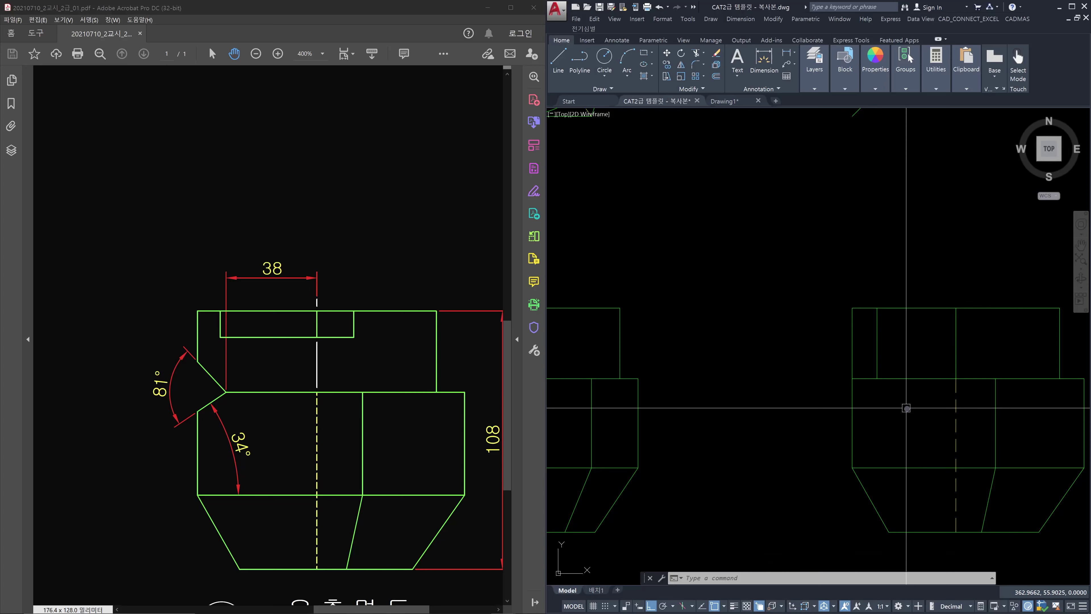
Step: Draw a construction line at 34° through the point where the offset vertical line meets the right side view's middle horizontal edge
text(xl)
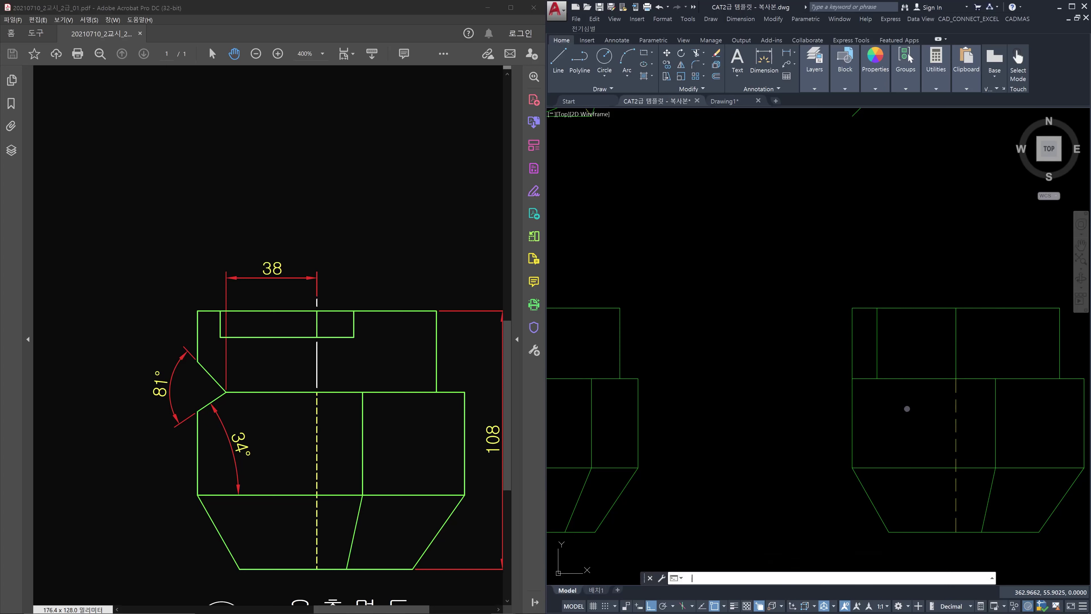
key(Return)
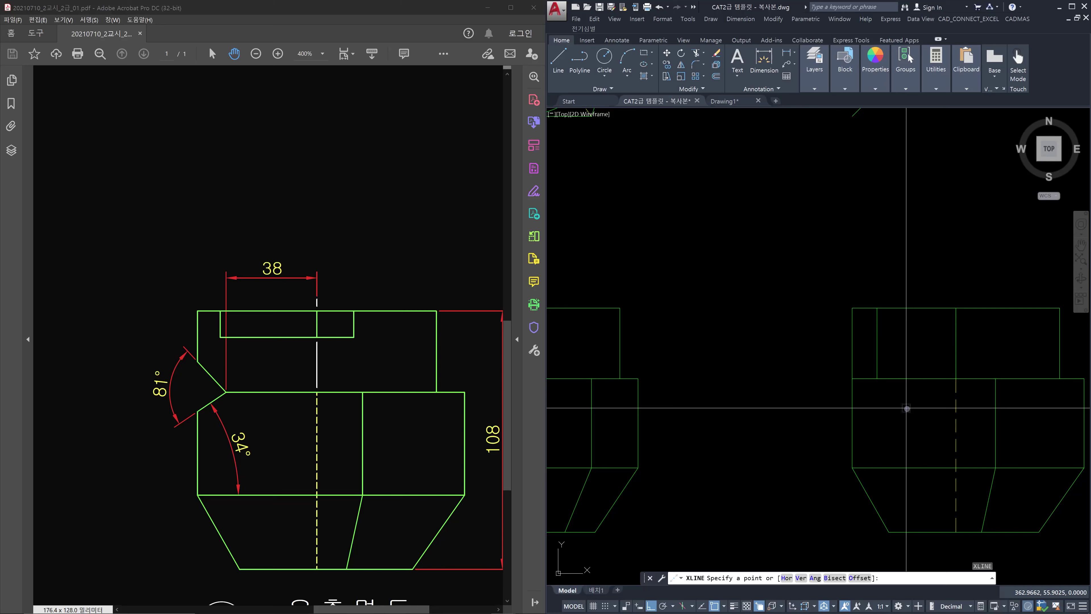
text(a)
key(Return)
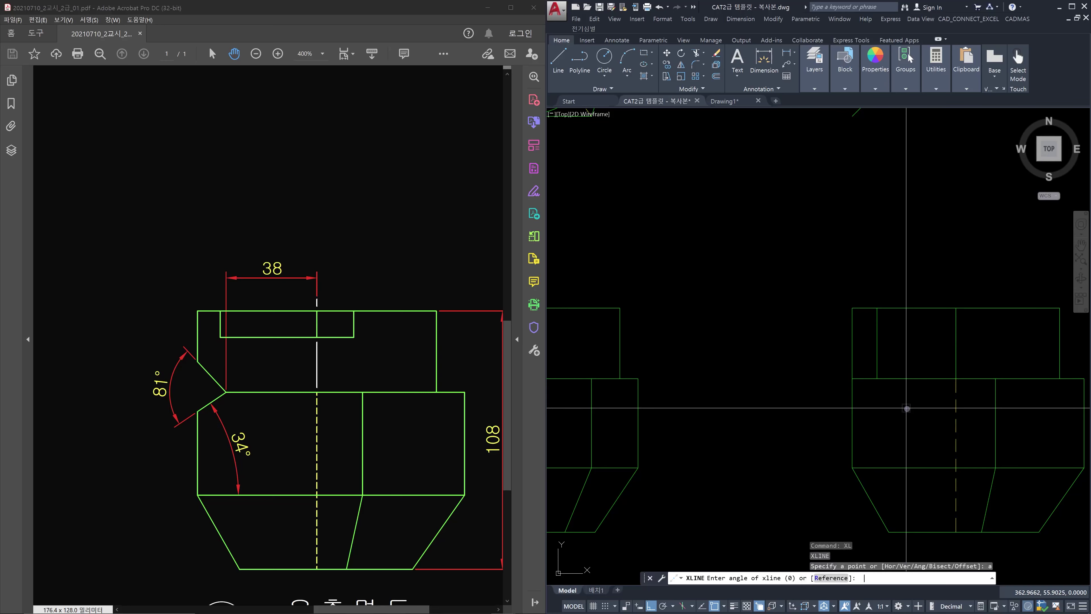
text(34)
key(Return)
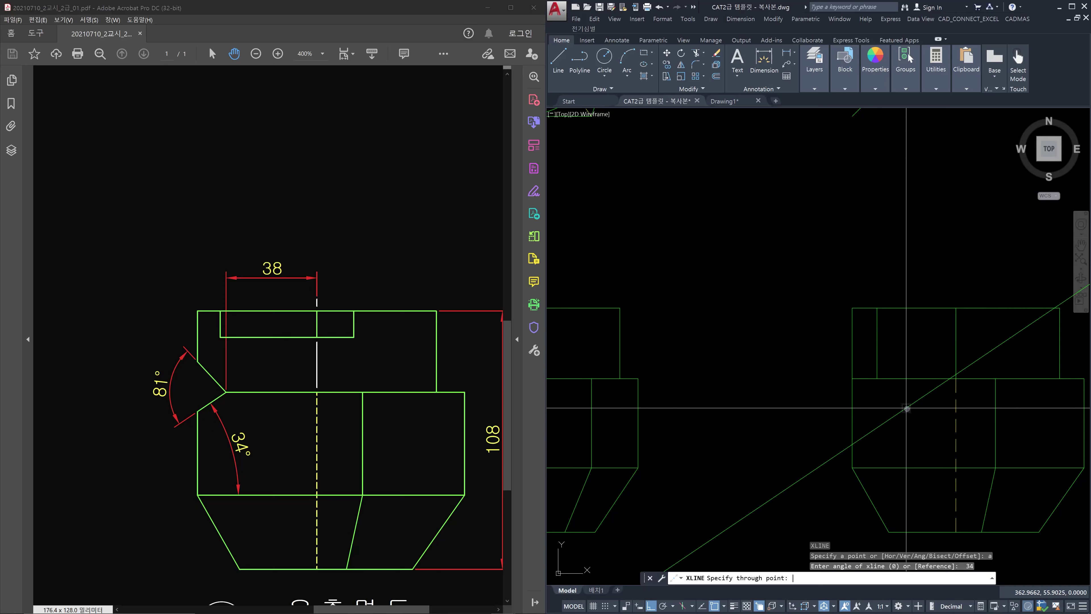
key(ctrl+2)
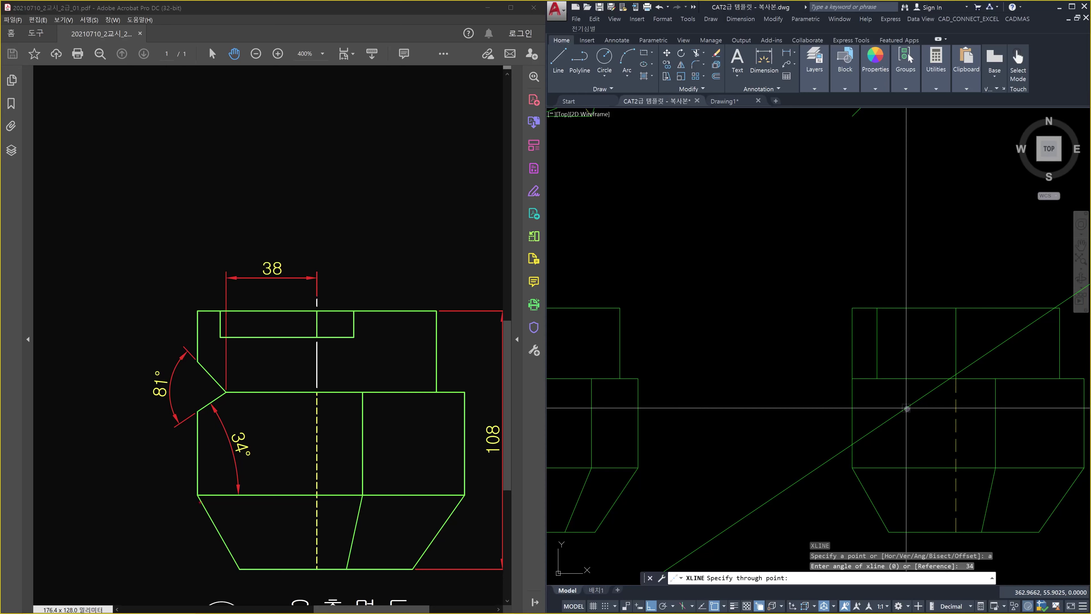
mouse_move(199, 496)
mouse_down()
mouse_move(267, 493)
mouse_move(204, 395)
mouse_move(124, 461)
mouse_up()
drag(191, 497, 104, 494)
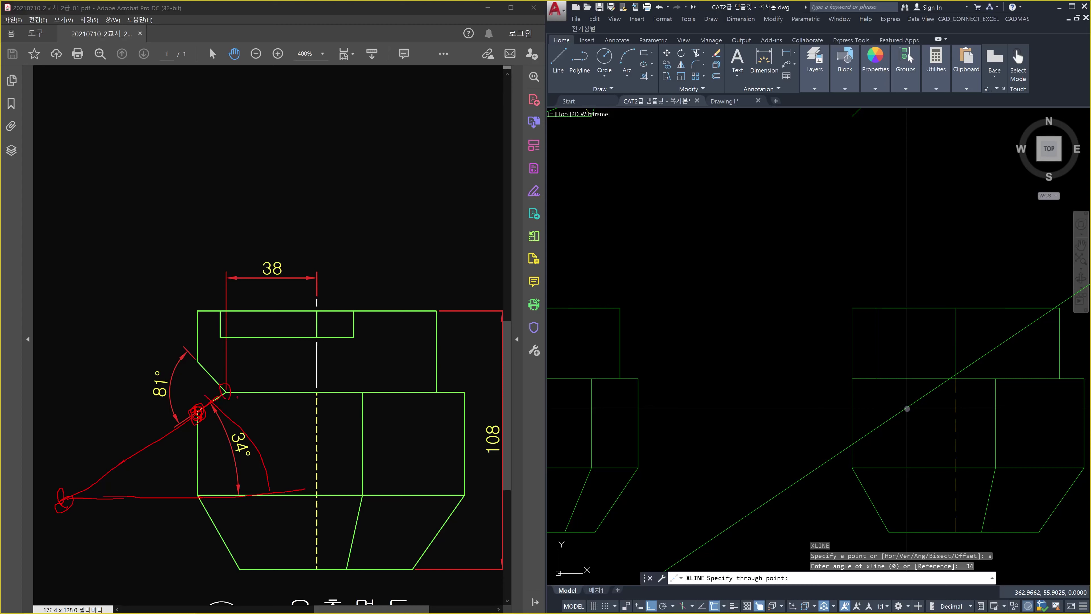
key(Escape)
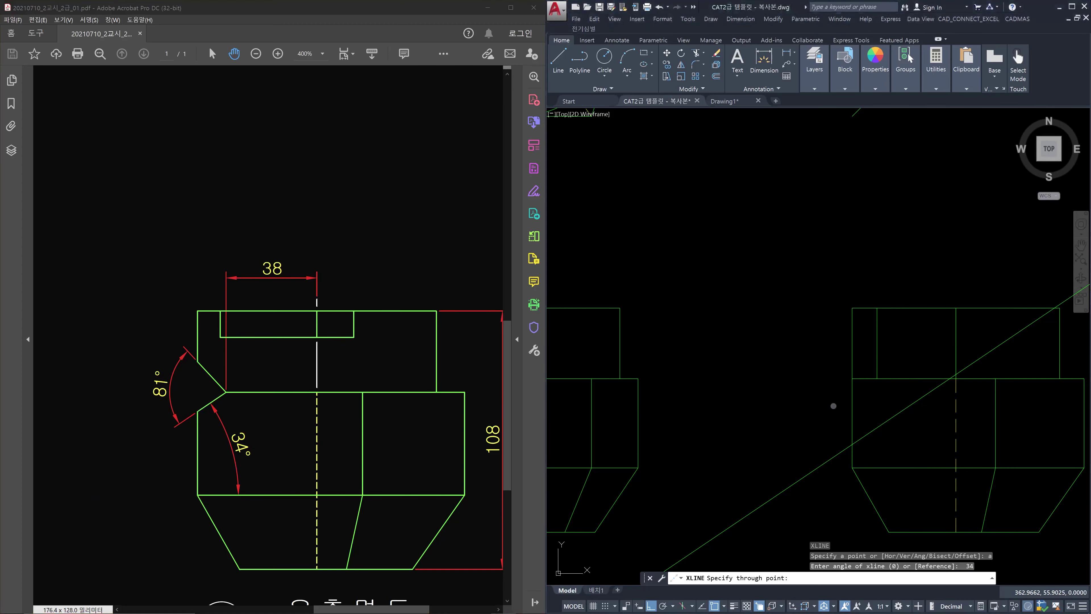
click(877, 378)
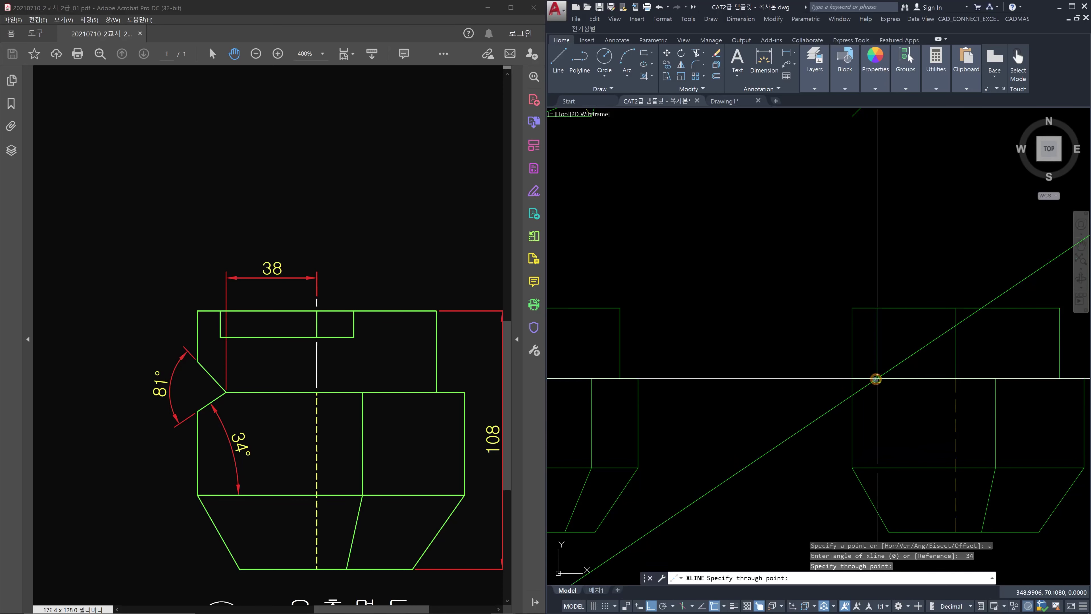
key(Escape)
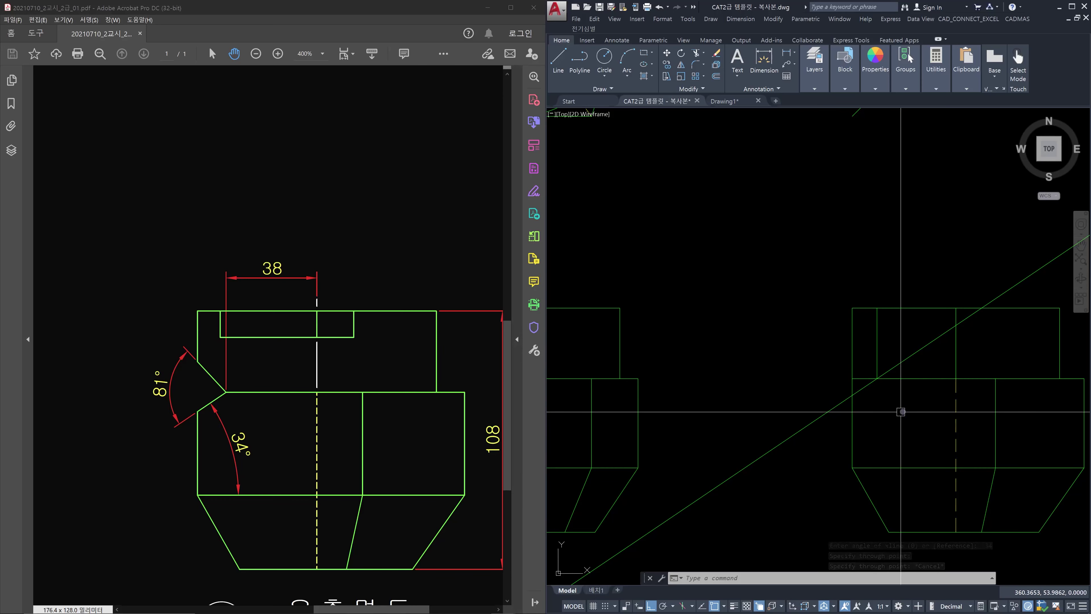
key(Escape)
Step: Trim the part of the 34° construction line above the middle horizontal edge
text(tr)
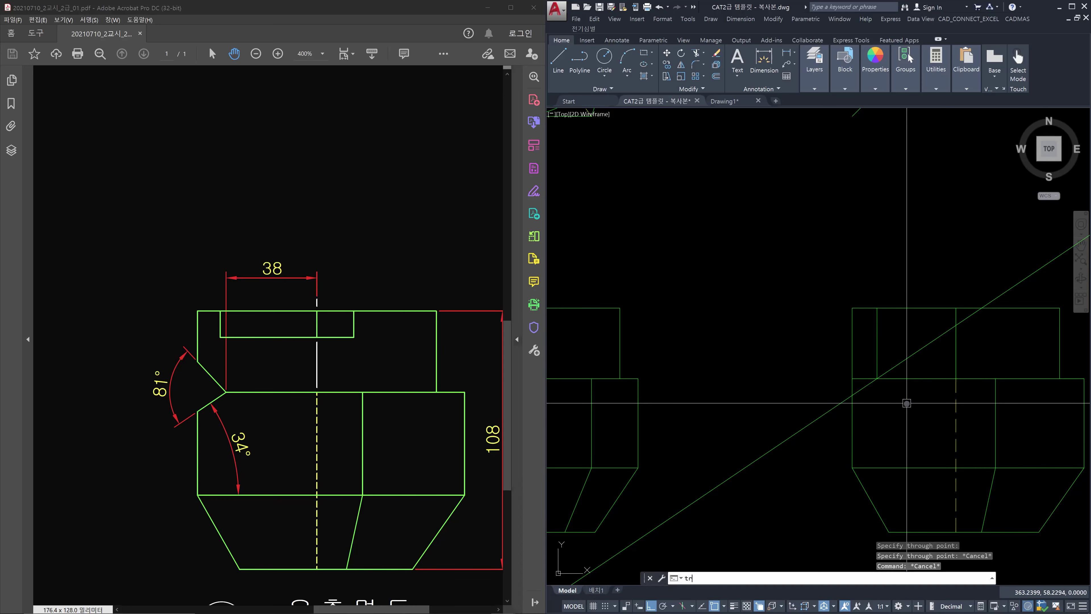
key(Return)
click(906, 378)
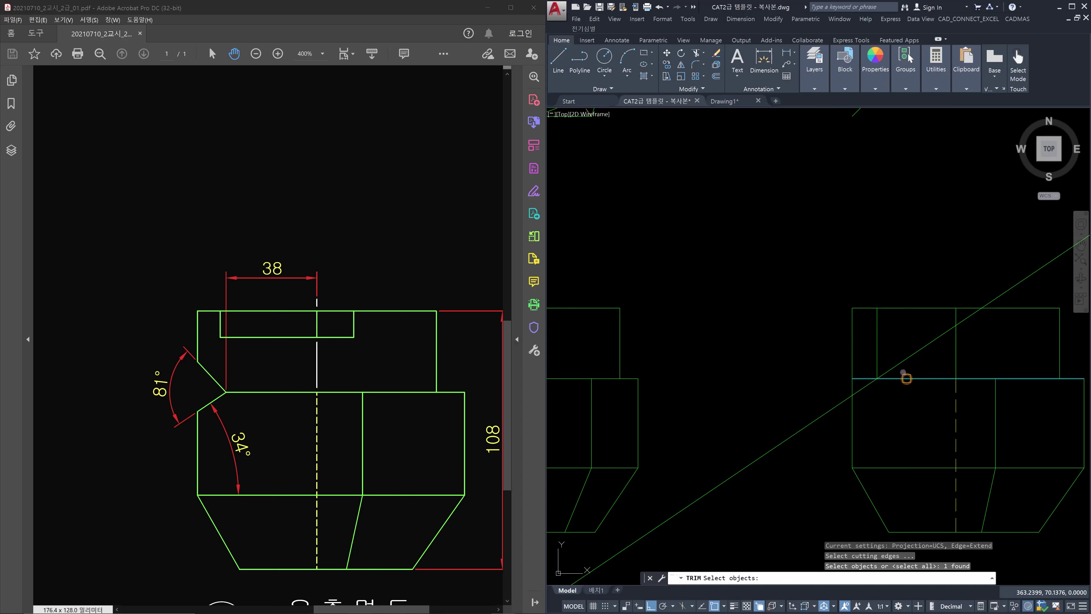
key(Return)
click(901, 362)
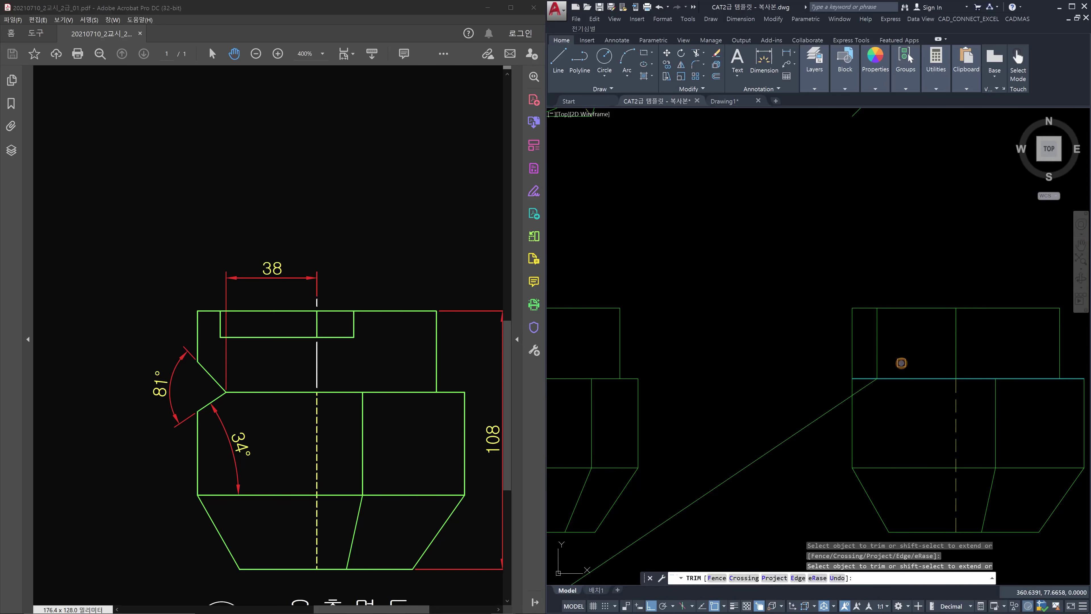
key(Escape)
Step: Try to trim the 34° line outside the left edge using all objects as cutting edges, and undo that trim
key(Return)
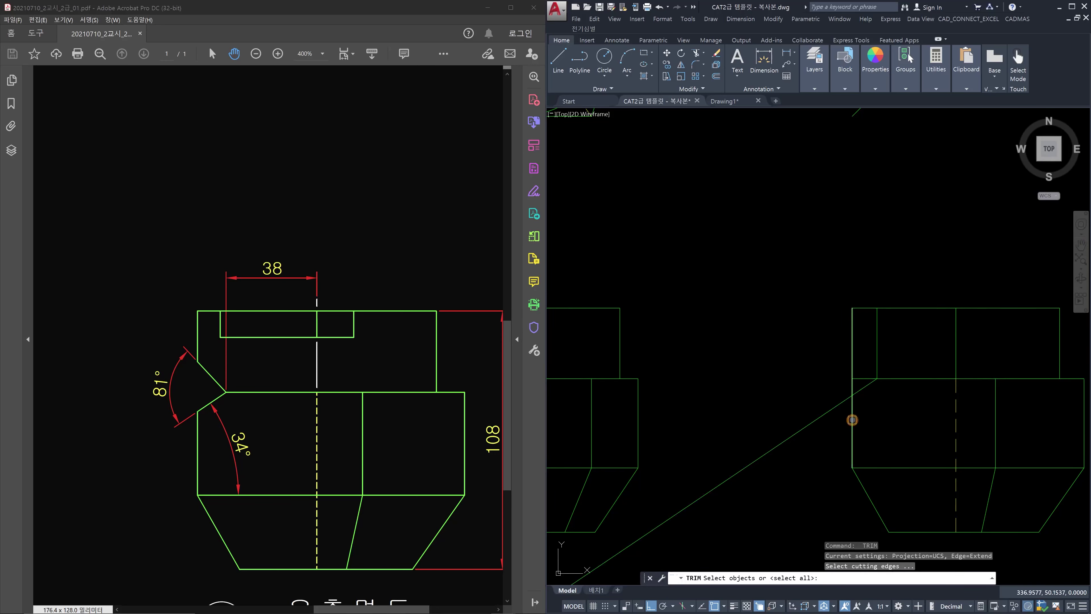
key(Return)
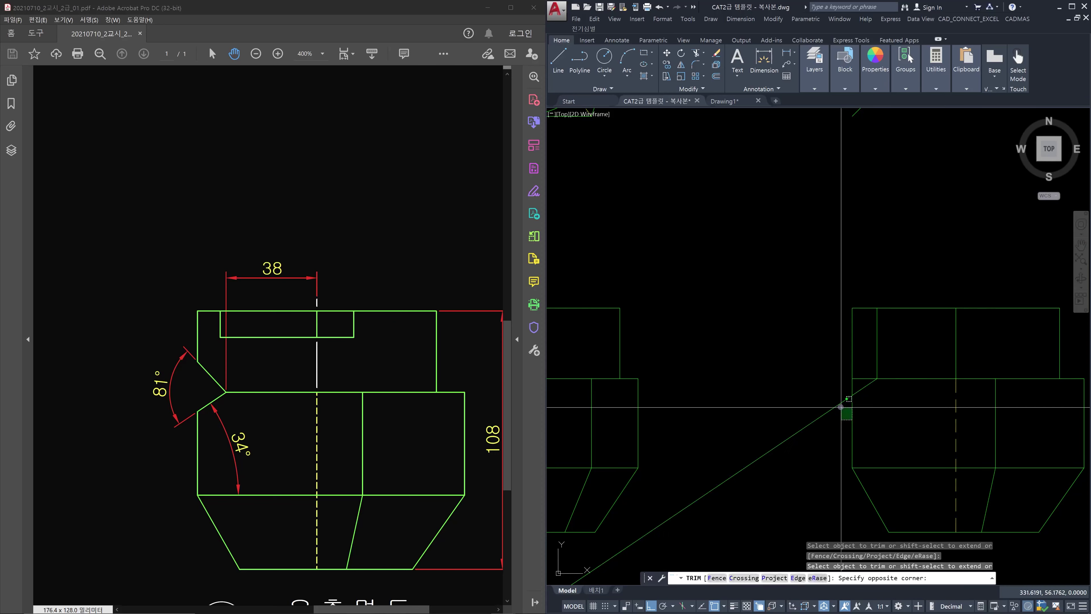
click(852, 420)
click(840, 406)
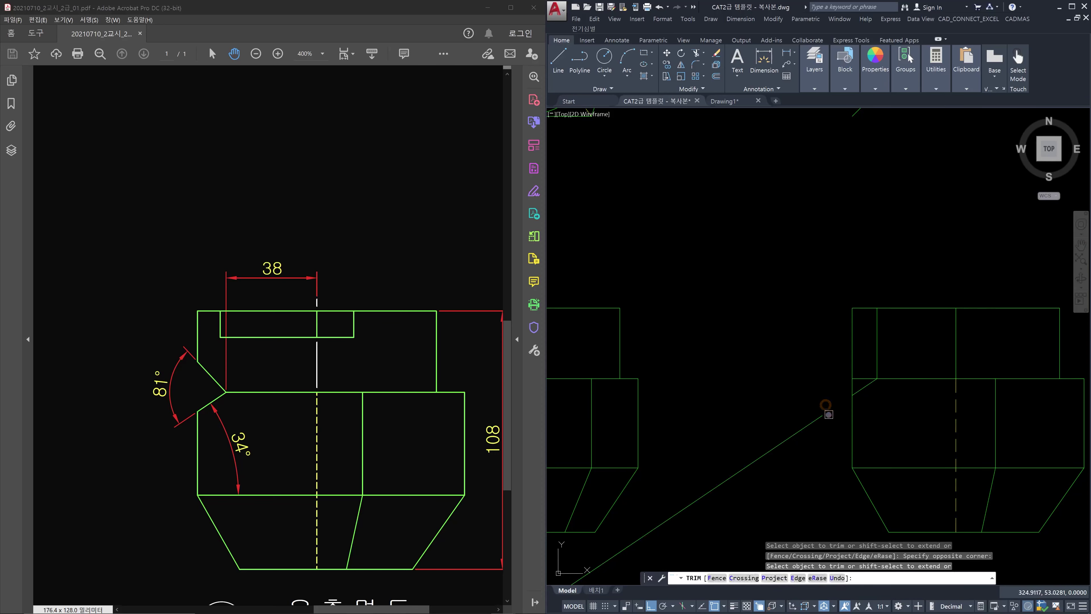
key(Escape)
key(ctrl+z)
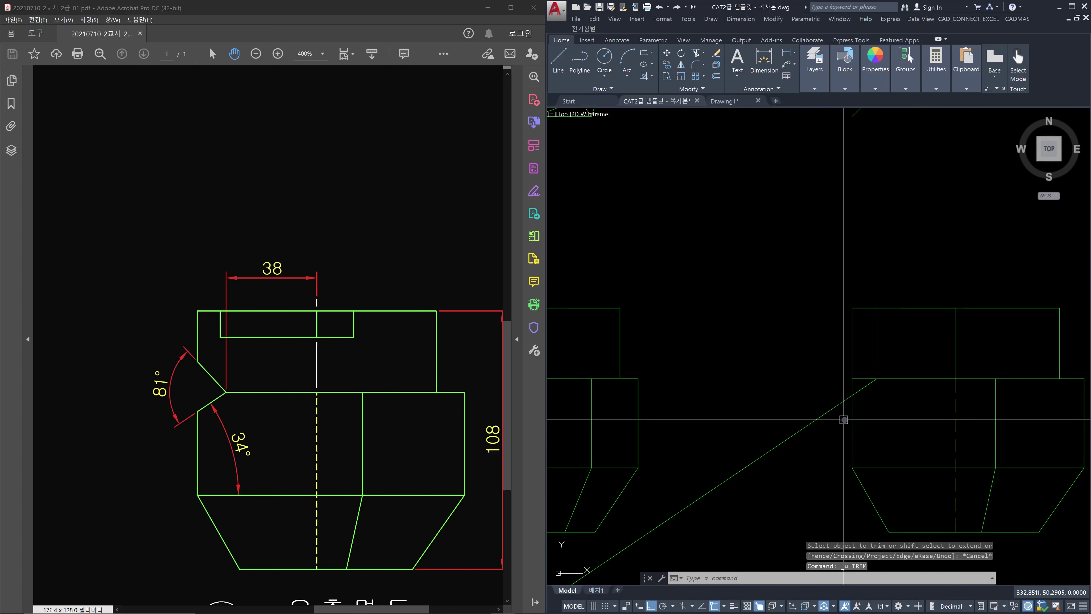
Step: Trim the 34° line outside the right side view, using its left vertical edge as the cutting edge
key(Escape)
text(tr)
key(Return)
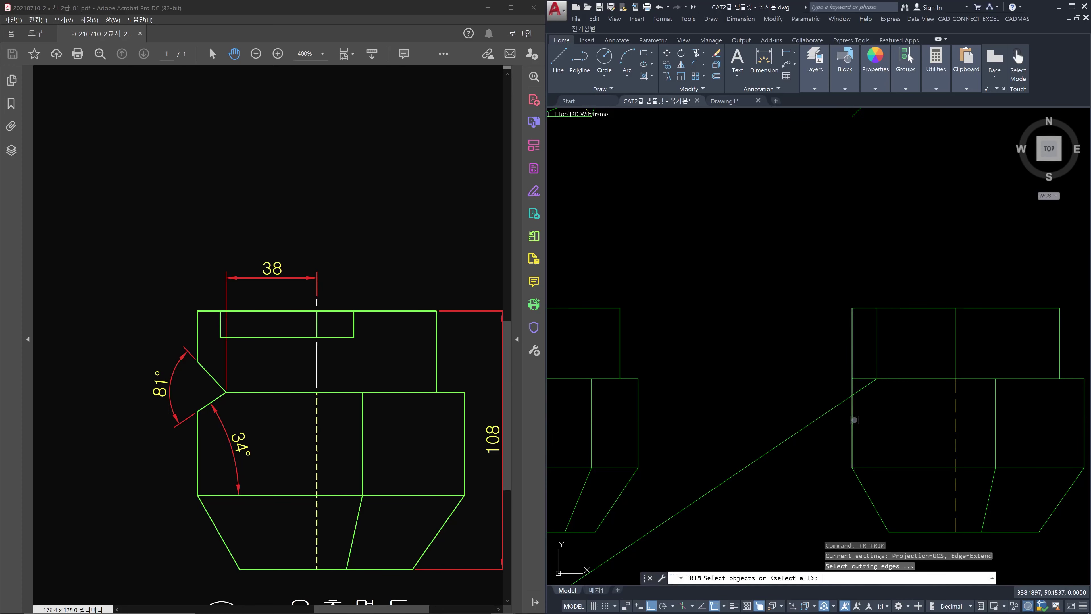
click(853, 420)
key(Return)
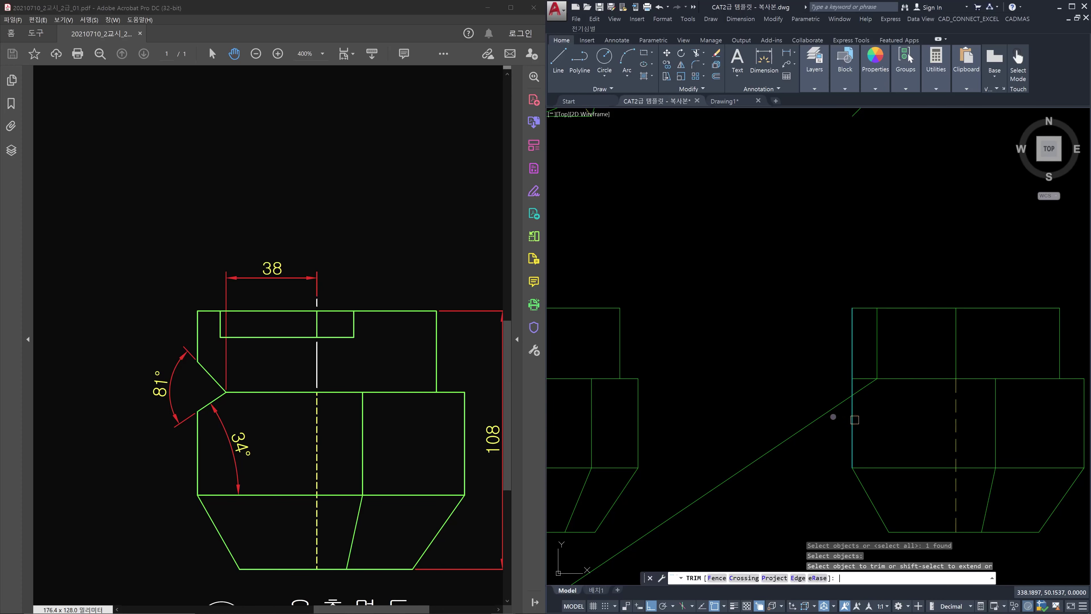
click(832, 412)
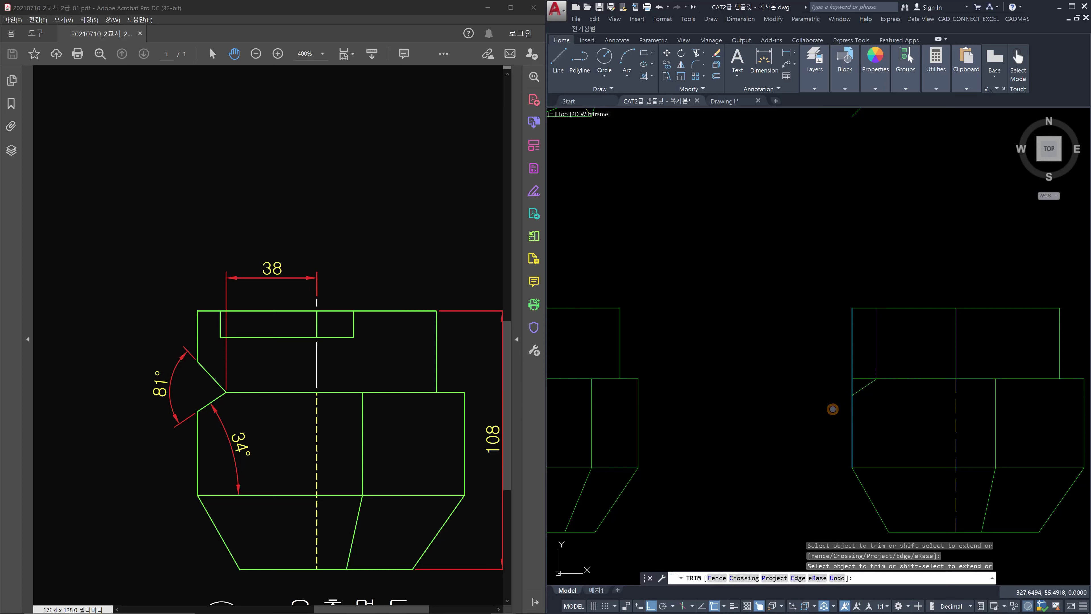
key(Escape)
Step: Trim the middle horizontal edge to the left of the 34° notch line, using that line as the cutting edge
scroll(876, 378, up, 4)
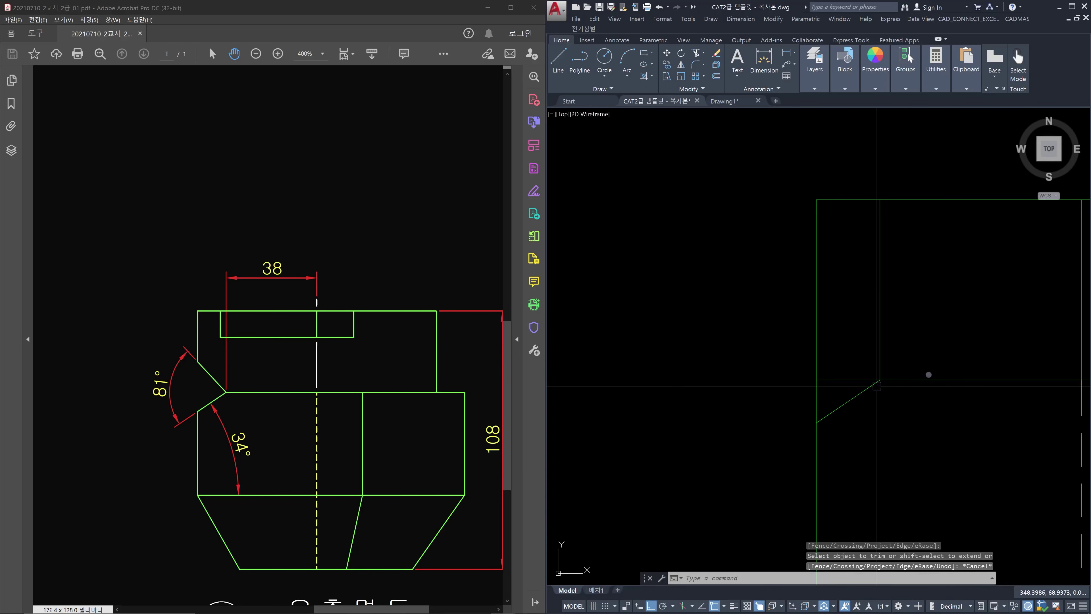
text(tr)
key(Return)
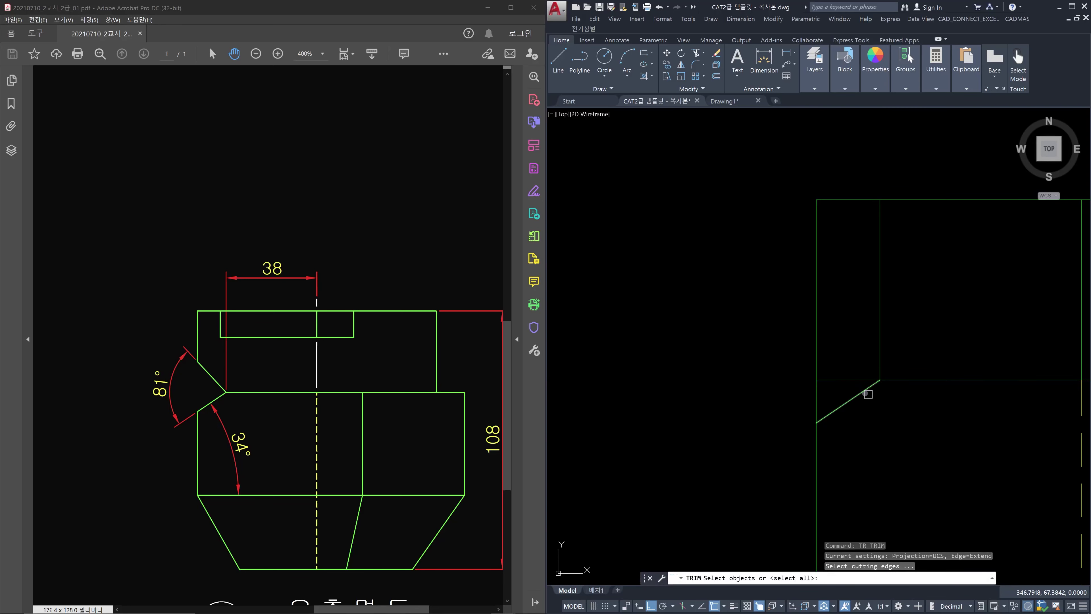
click(863, 391)
key(Return)
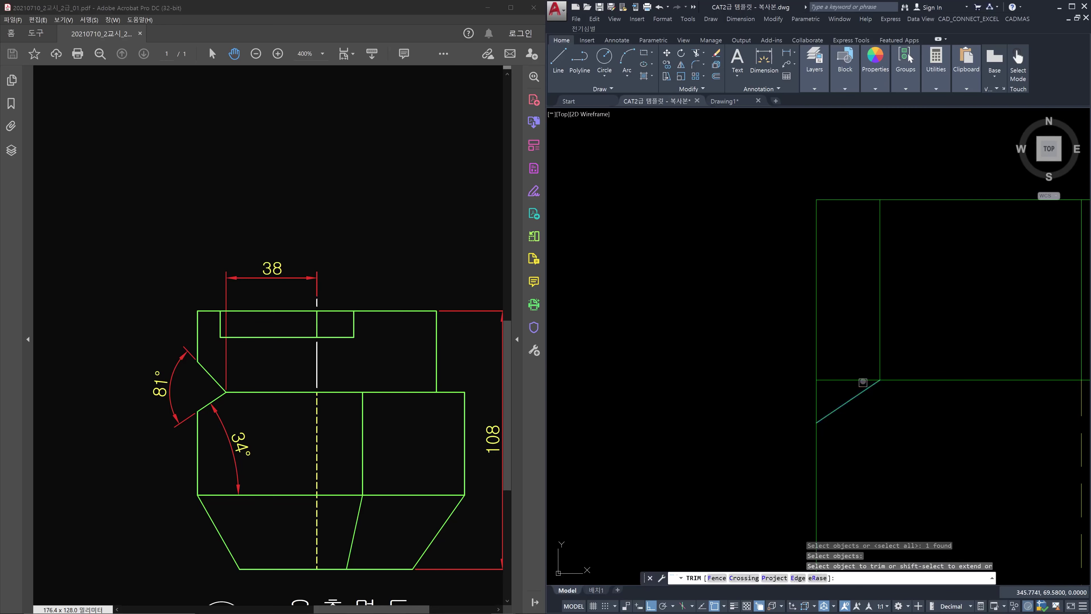
key(Escape)
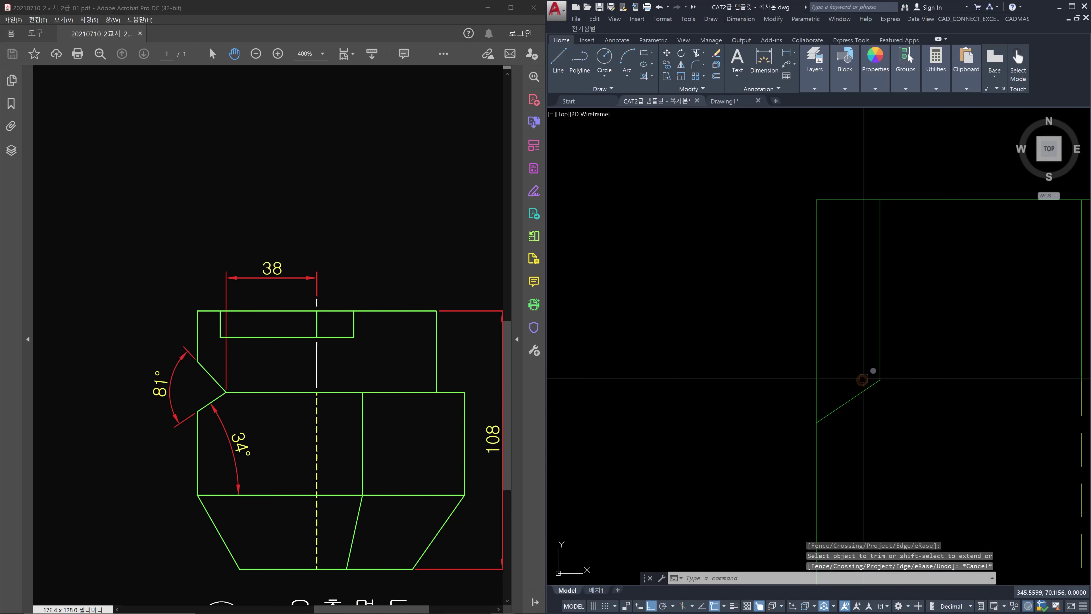
Step: Erase the offset vertical helper line above the notch vertex in the right side view
click(896, 338)
click(873, 329)
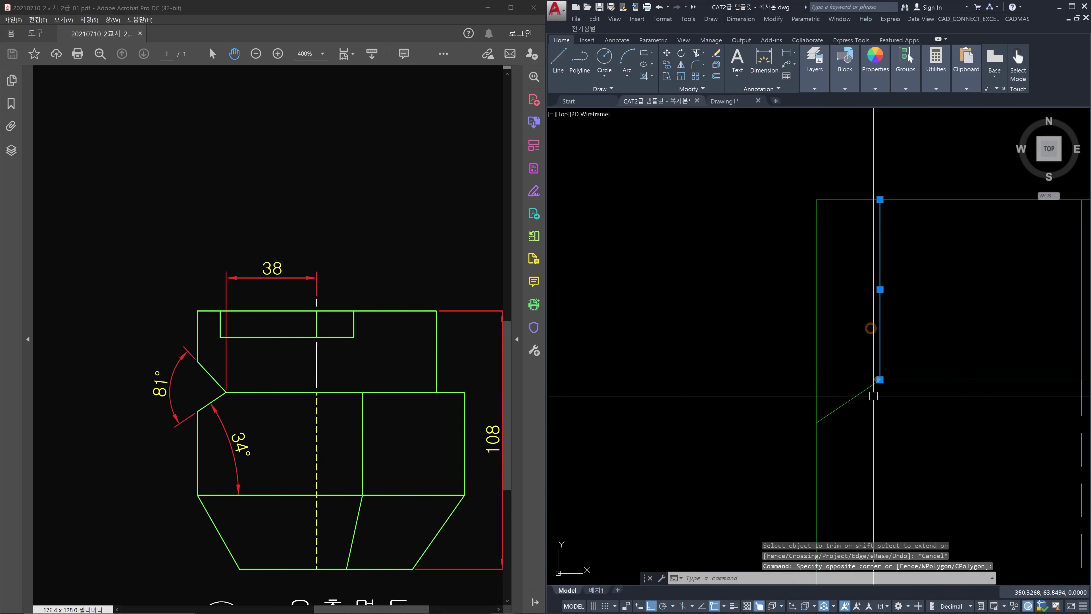
key(Delete)
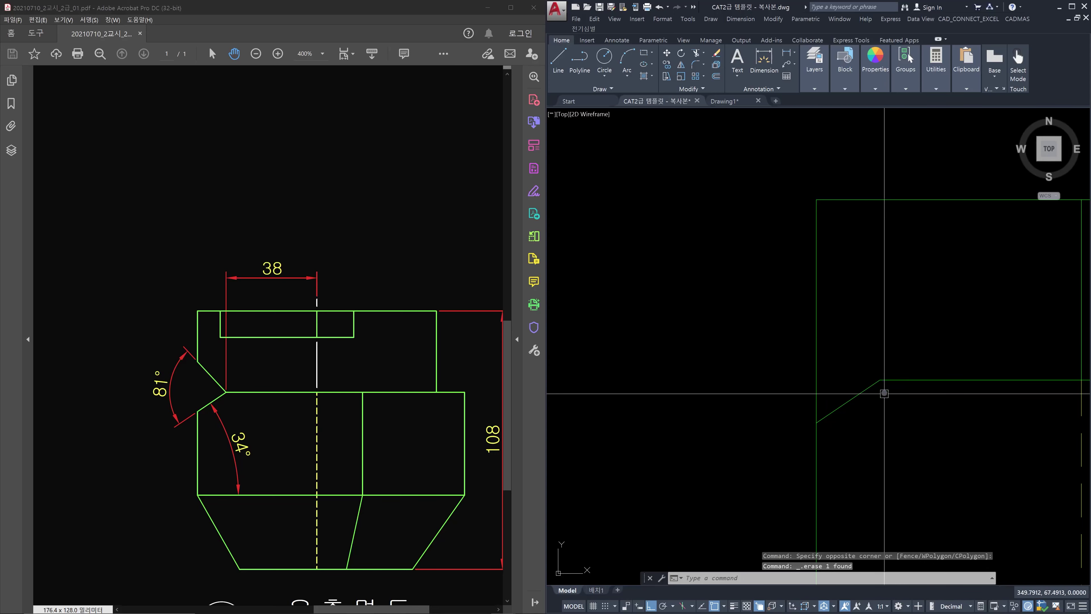
scroll(884, 392, down, 2)
scroll(884, 392, down, 2)
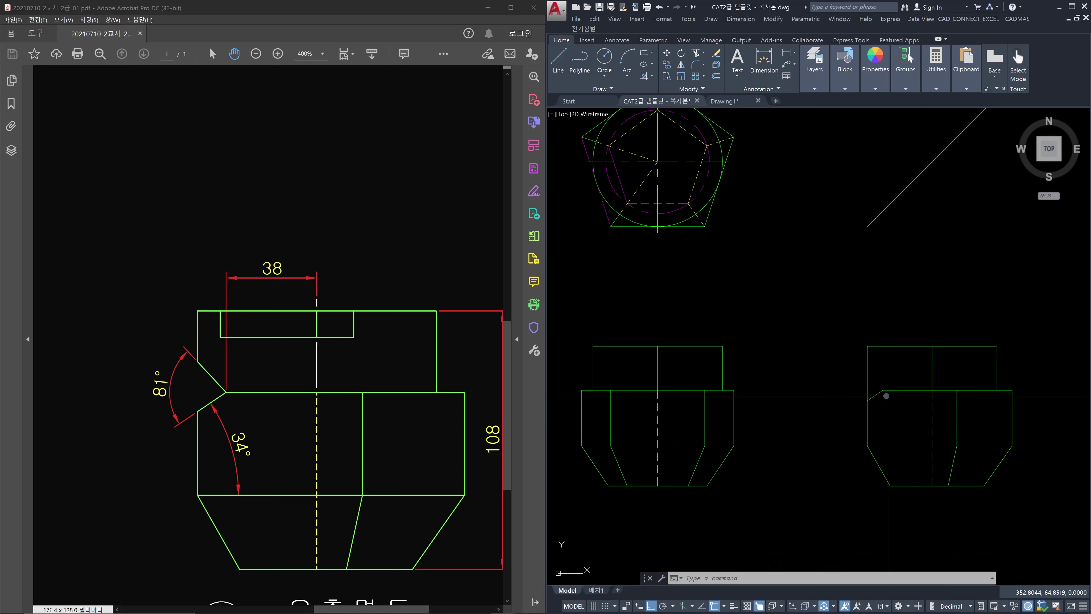
Step: Draw a horizontal construction line through the lower end of the 34° notch line on the right side view's vertical edge
scroll(849, 398, up, 2)
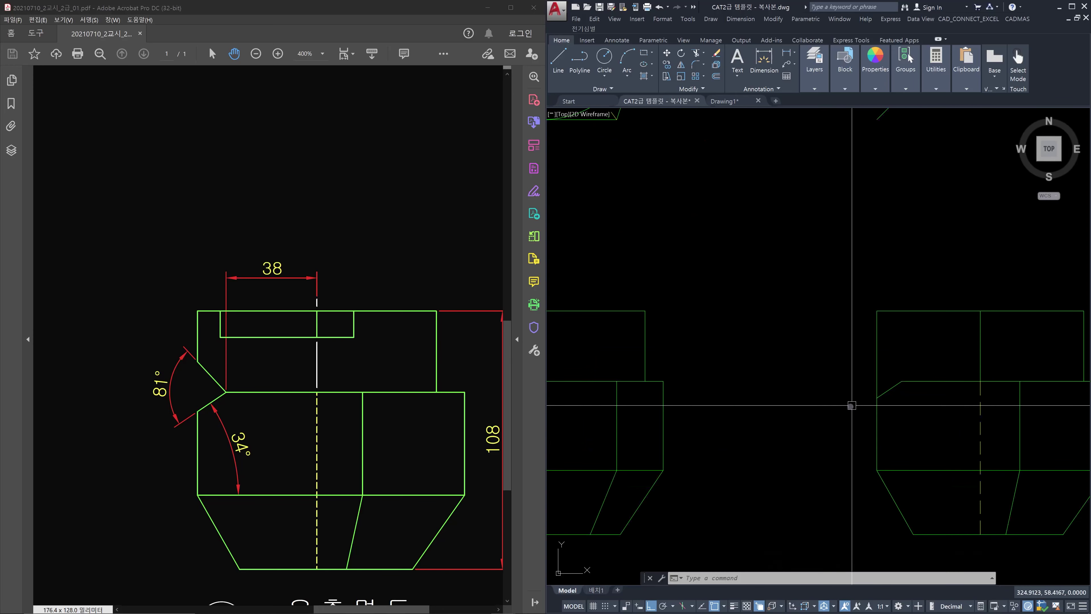
key(Escape)
key(Escape)
key(Escape)
middle_drag(852, 406, 886, 408)
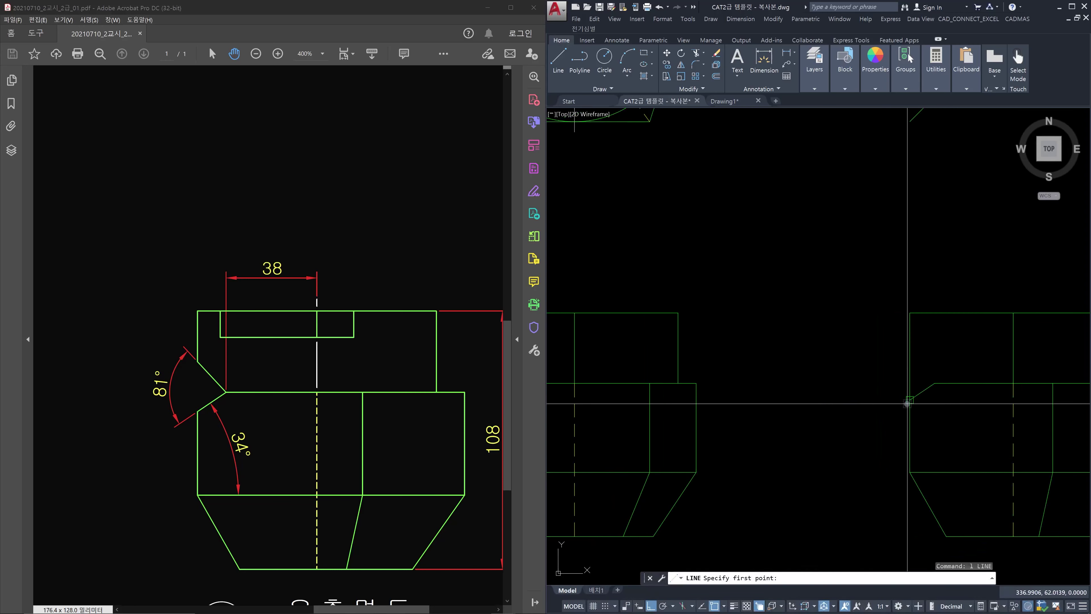
key(Escape)
text(xl)
key(Return)
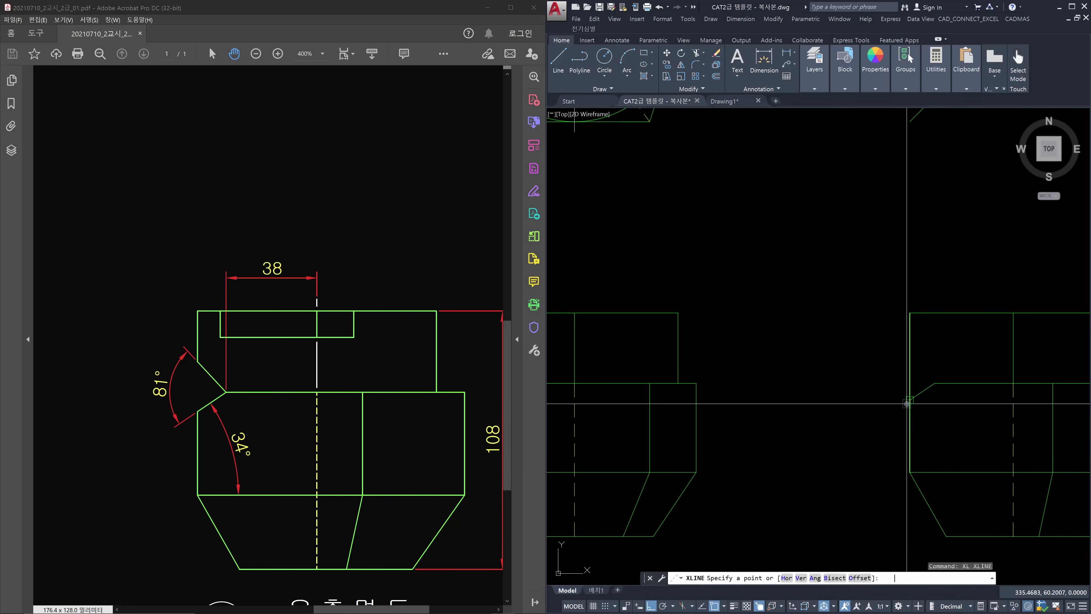
click(907, 401)
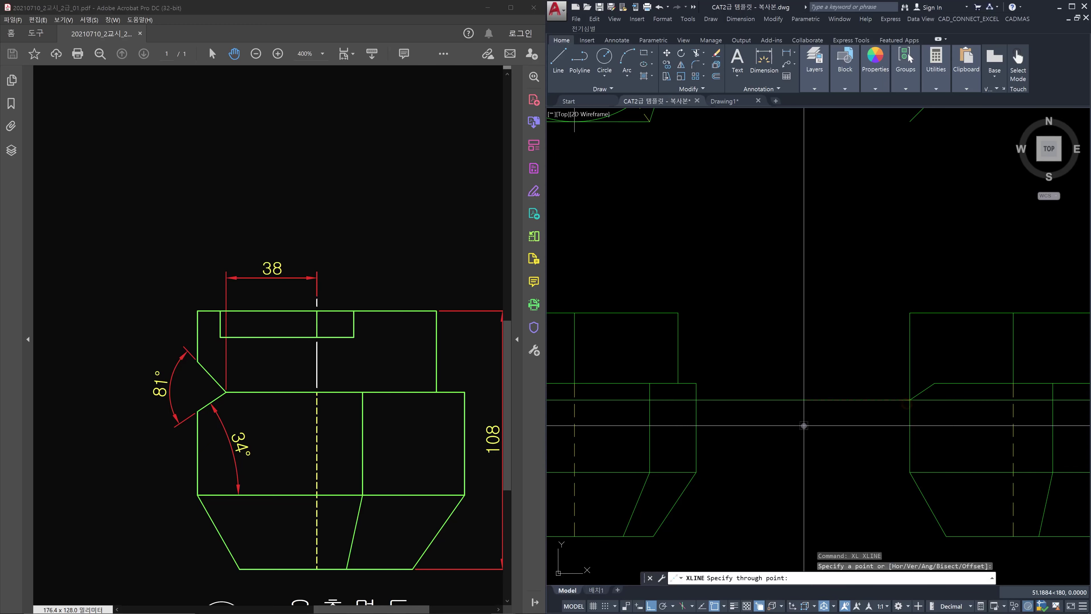
key(Escape)
scroll(921, 389, up, 4)
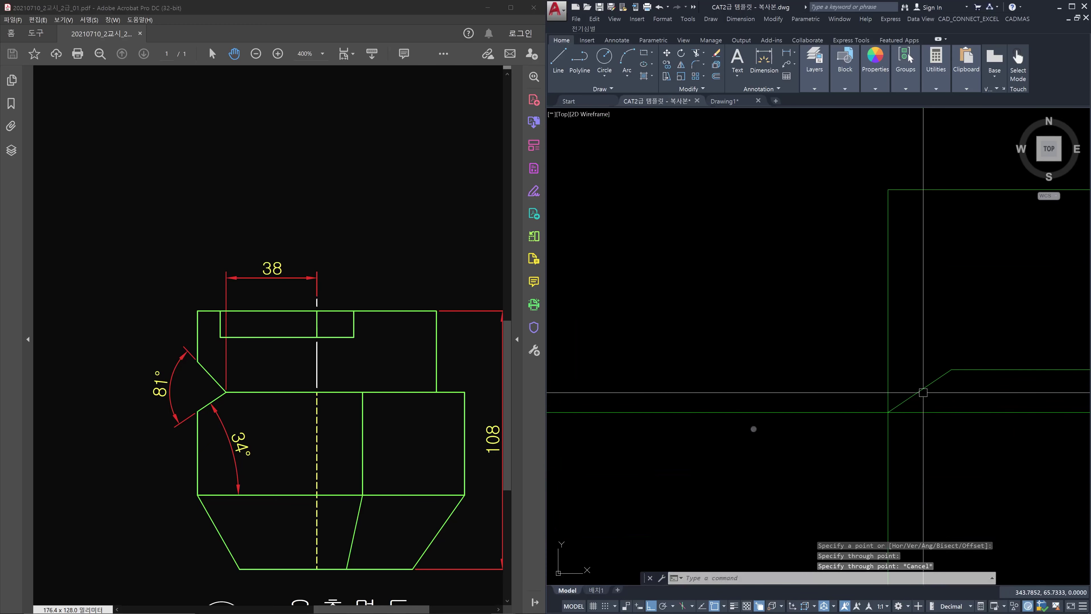
Step: Check the front view in the reference PDF and erase the horizontal construction line through the notch's lower end
drag(193, 420, 474, 423)
drag(250, 425, 394, 430)
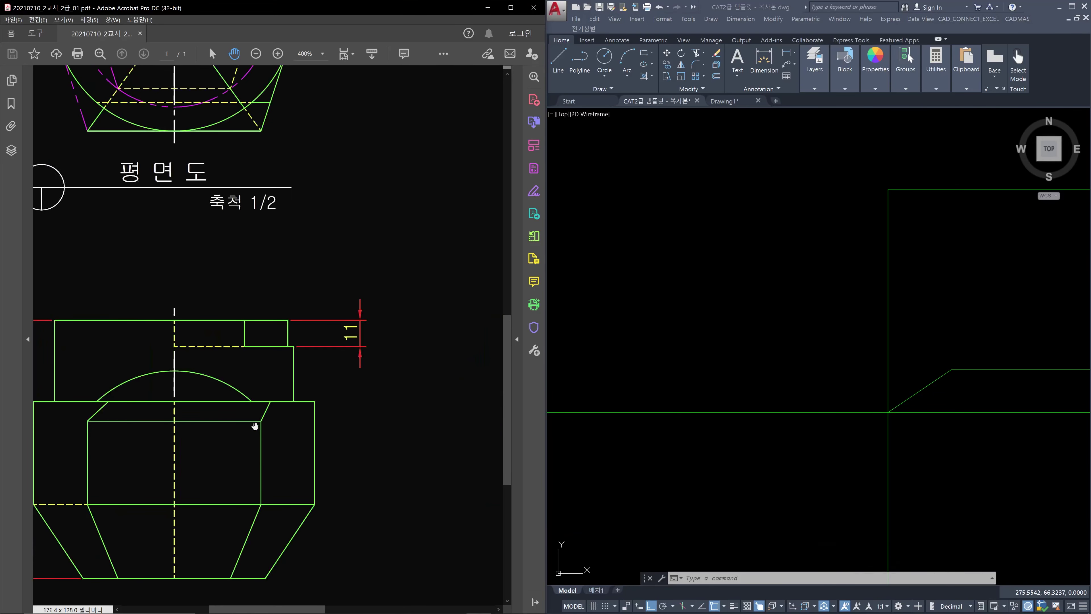
drag(374, 451, 167, 446)
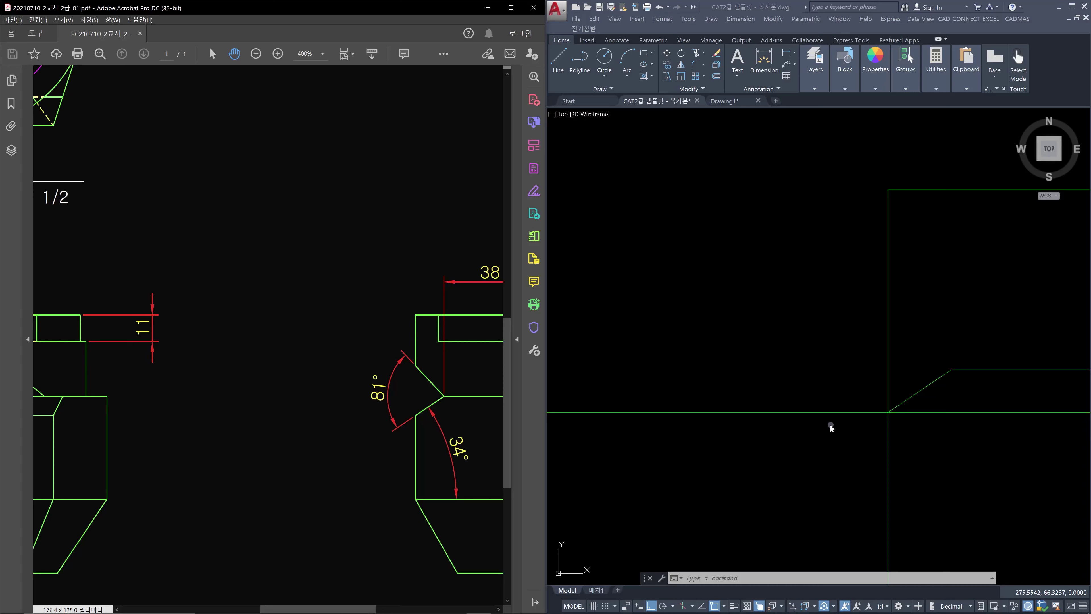
click(793, 438)
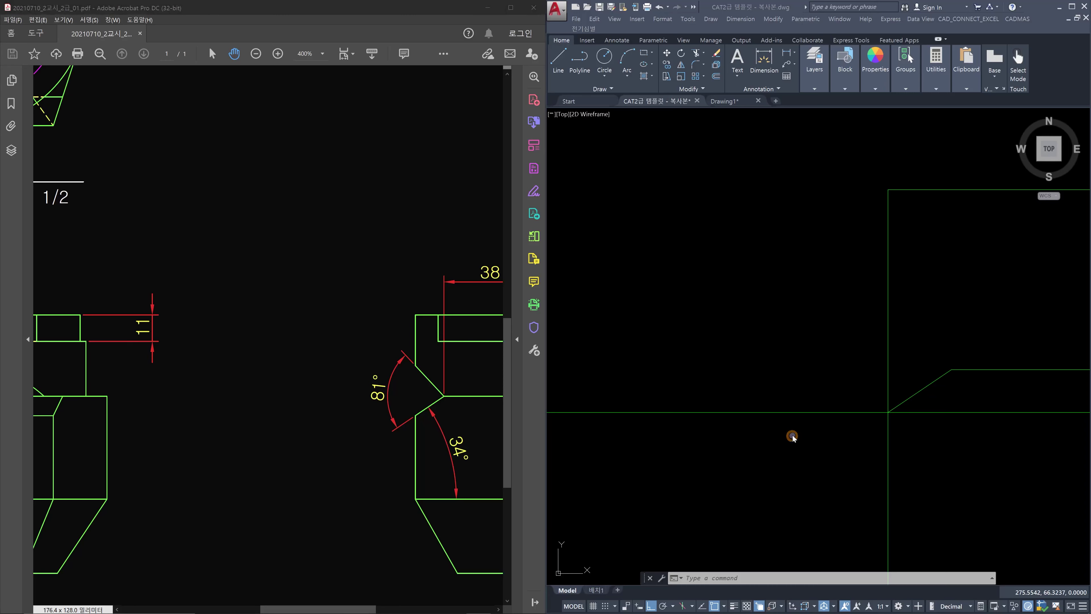
scroll(793, 436, down, 4)
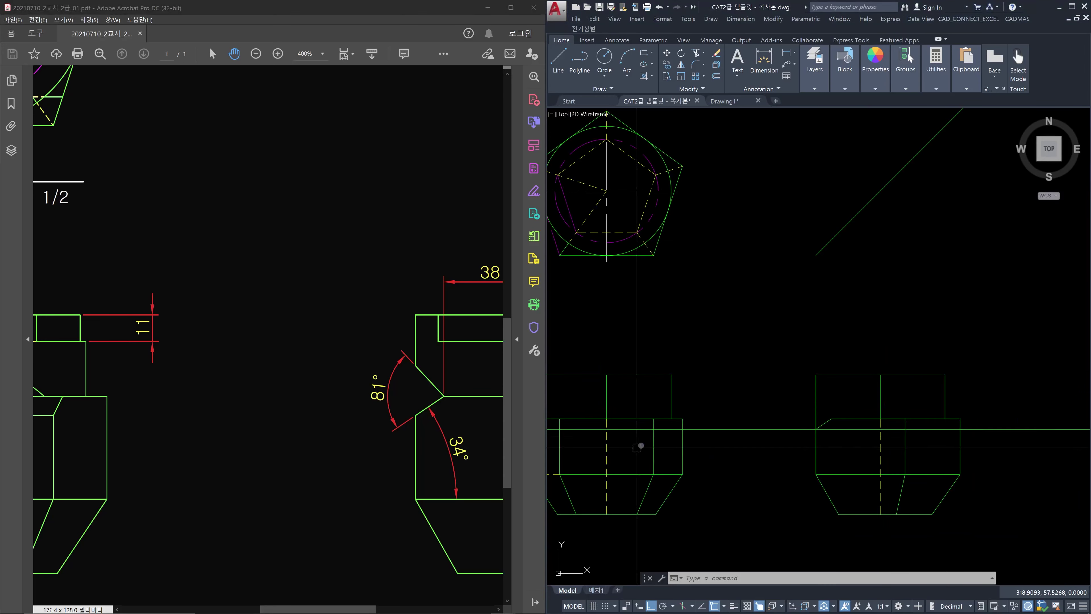
click(746, 443)
click(733, 400)
key(Delete)
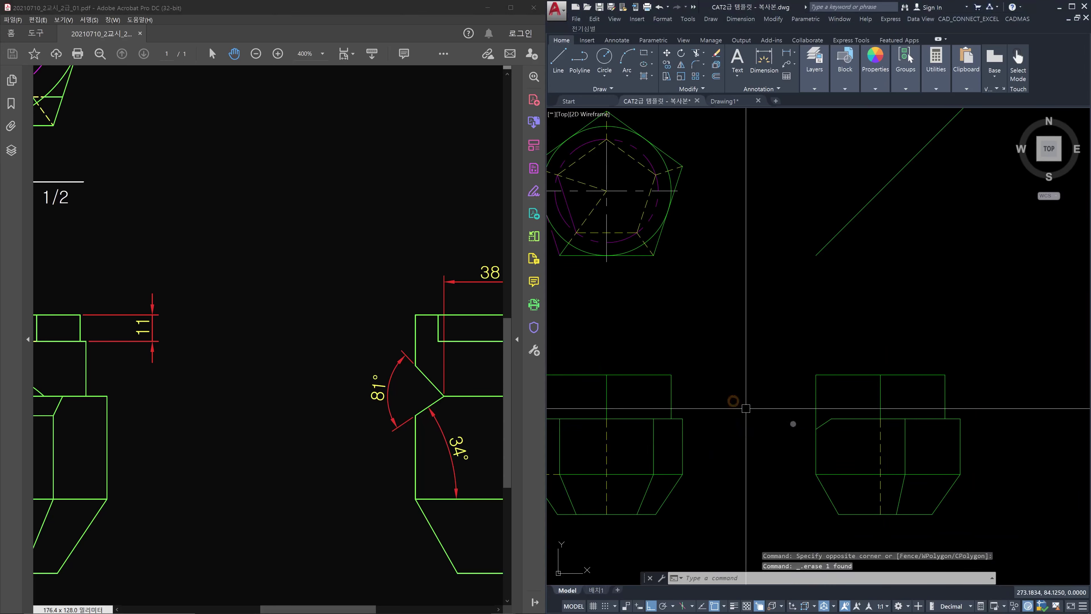
Step: Project the lower end of the 34° notch line to the front view with a horizontal construction line
scroll(832, 430, up, 5)
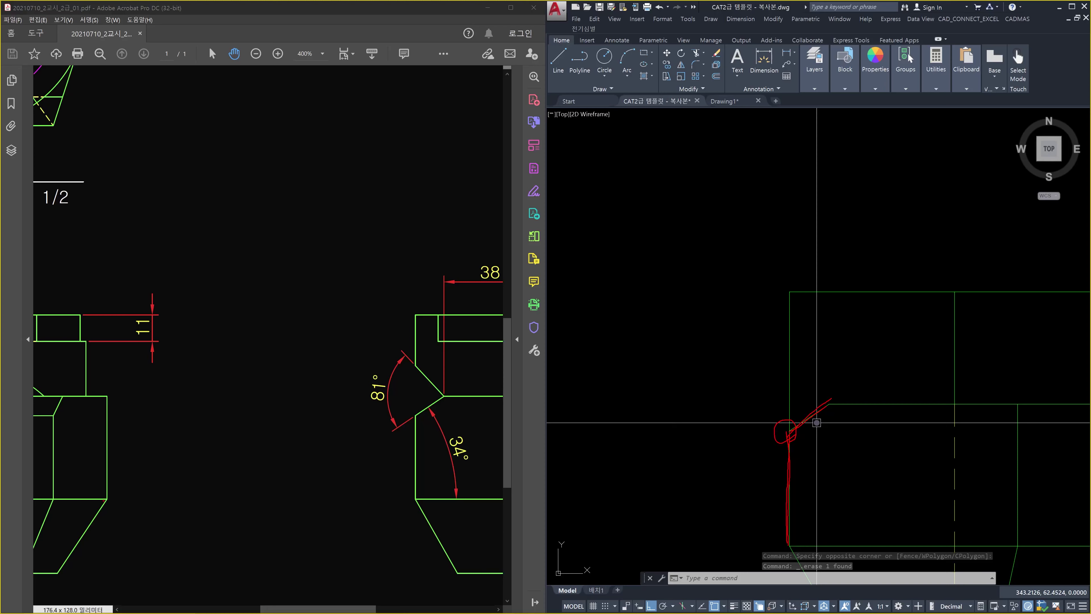
drag(76, 456, 130, 389)
drag(67, 481, 126, 404)
key(Escape)
key(Escape)
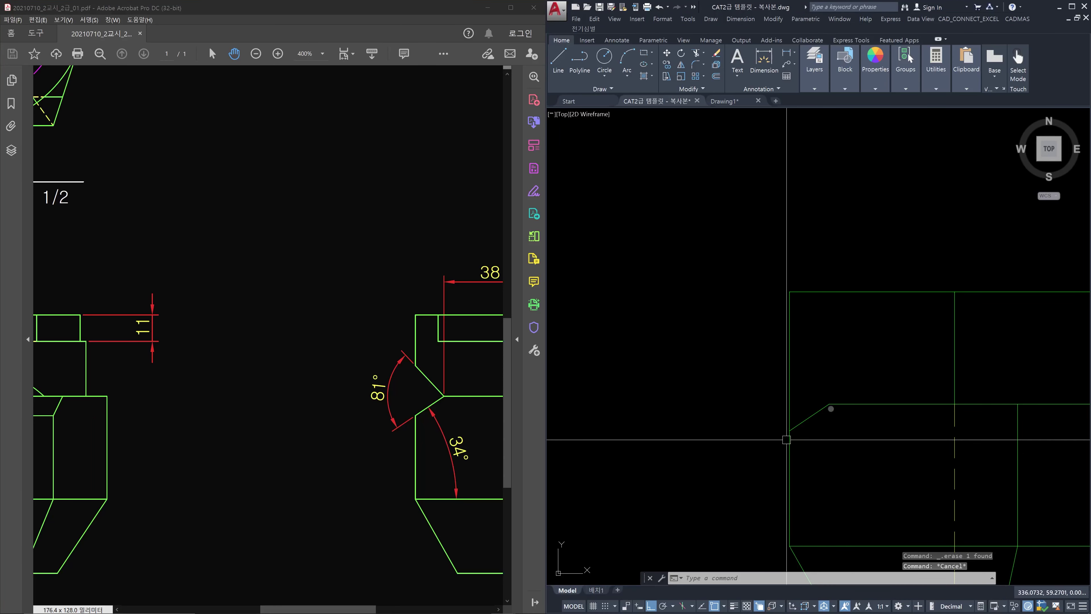
text(x1)
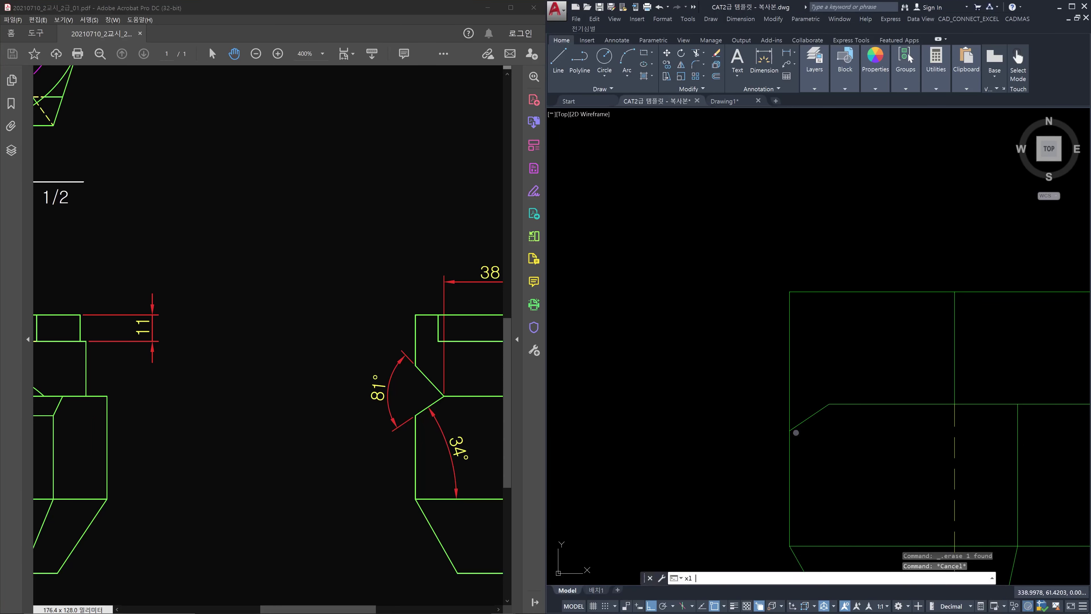
key(space)
click(792, 431)
click(709, 438)
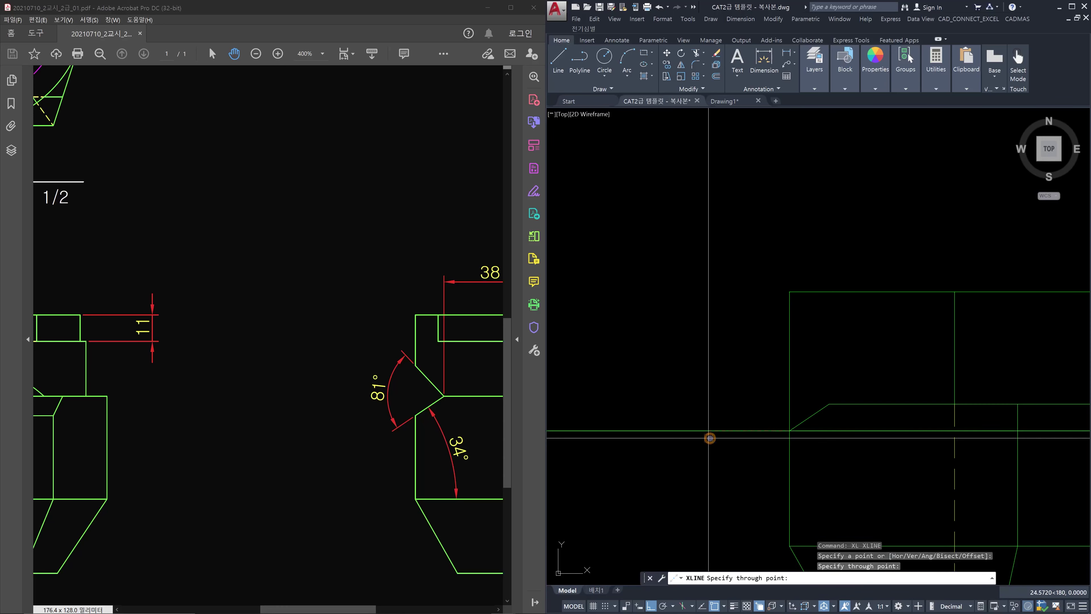
key(Escape)
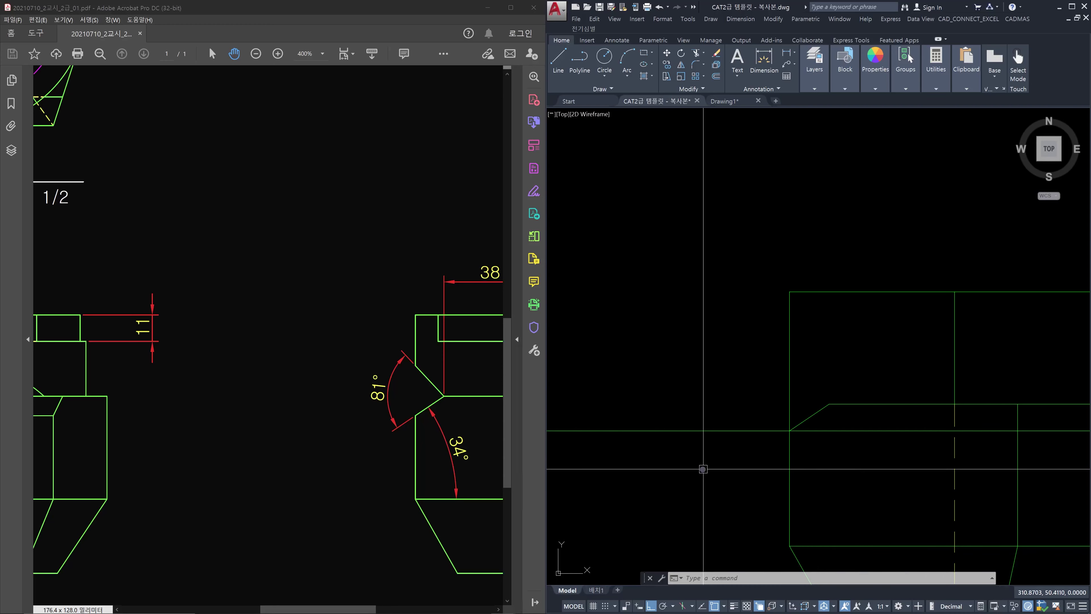
Step: Examine where the projected notch line crosses the front view's central face and compare it with the reference PDF
scroll(703, 469, down, 2)
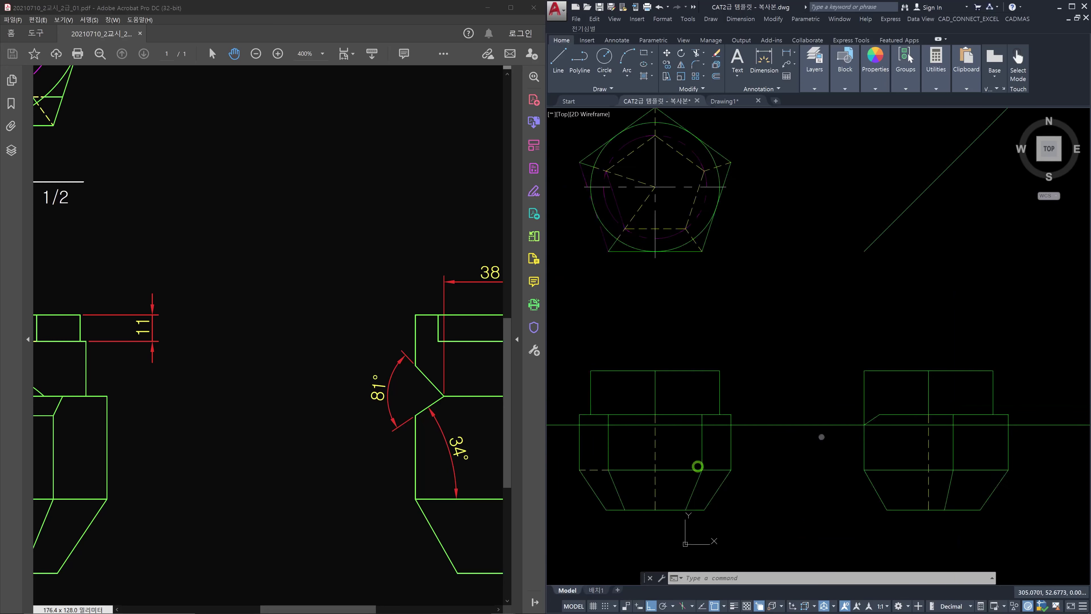
middle_drag(699, 444, 809, 445)
scroll(809, 444, up, 2)
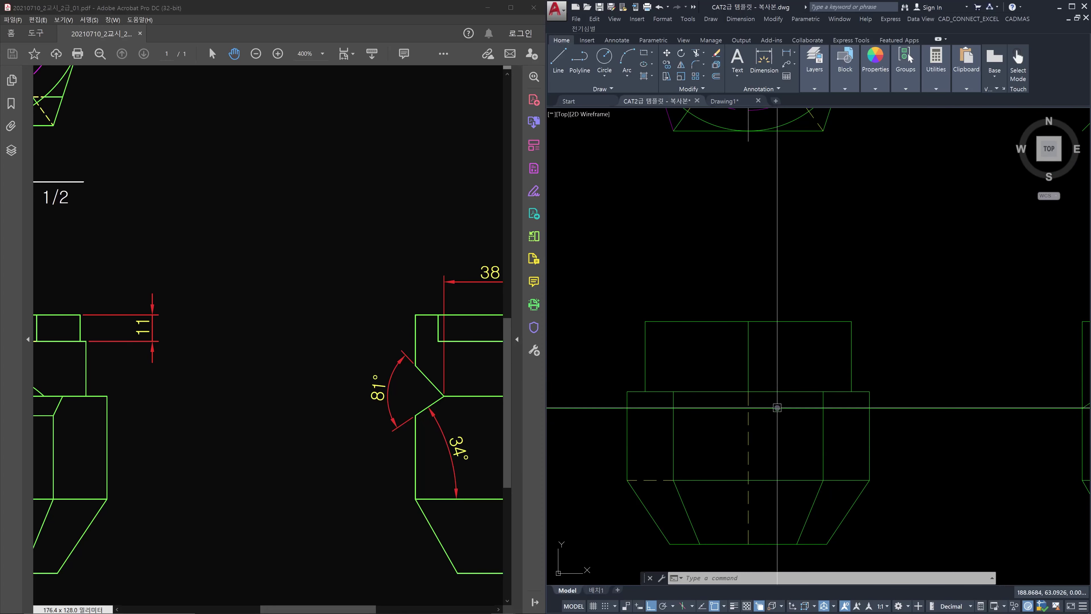
scroll(836, 408, down, 2)
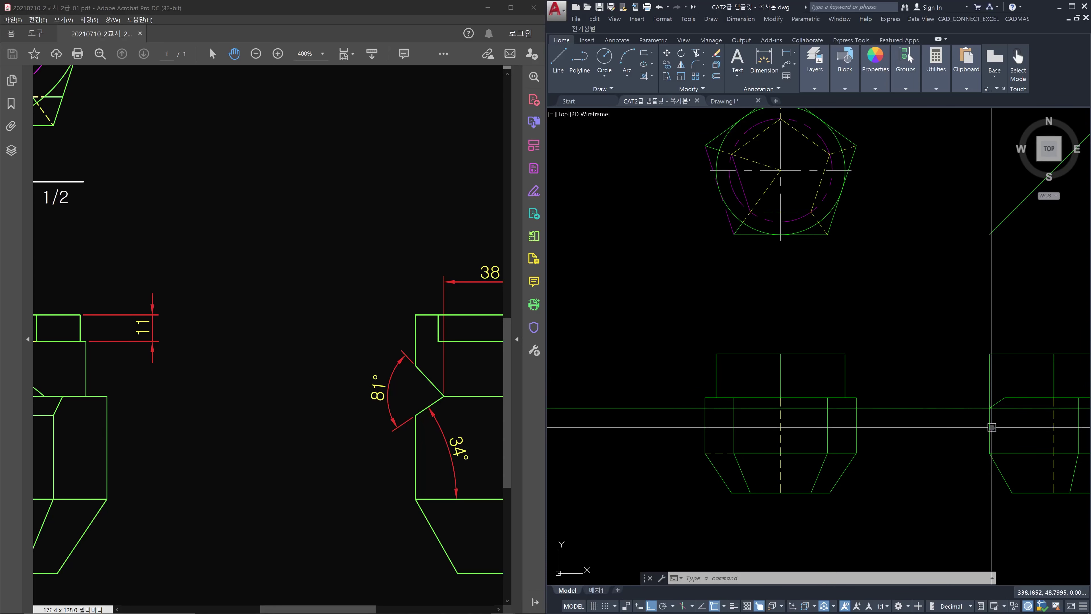
scroll(803, 435, up, 2)
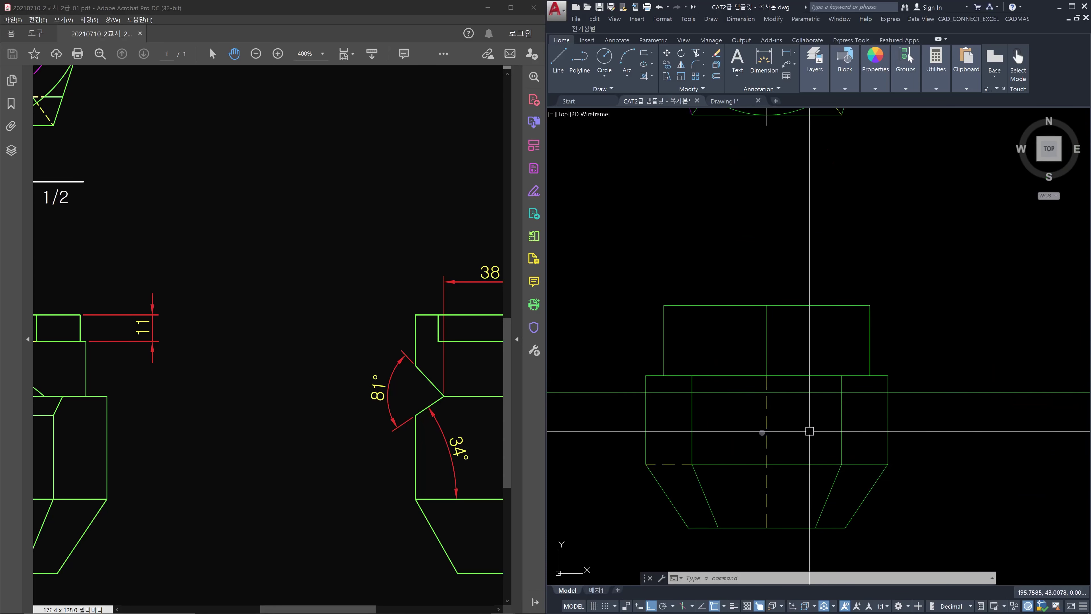
key(Escape)
key(Escape)
key(Escape)
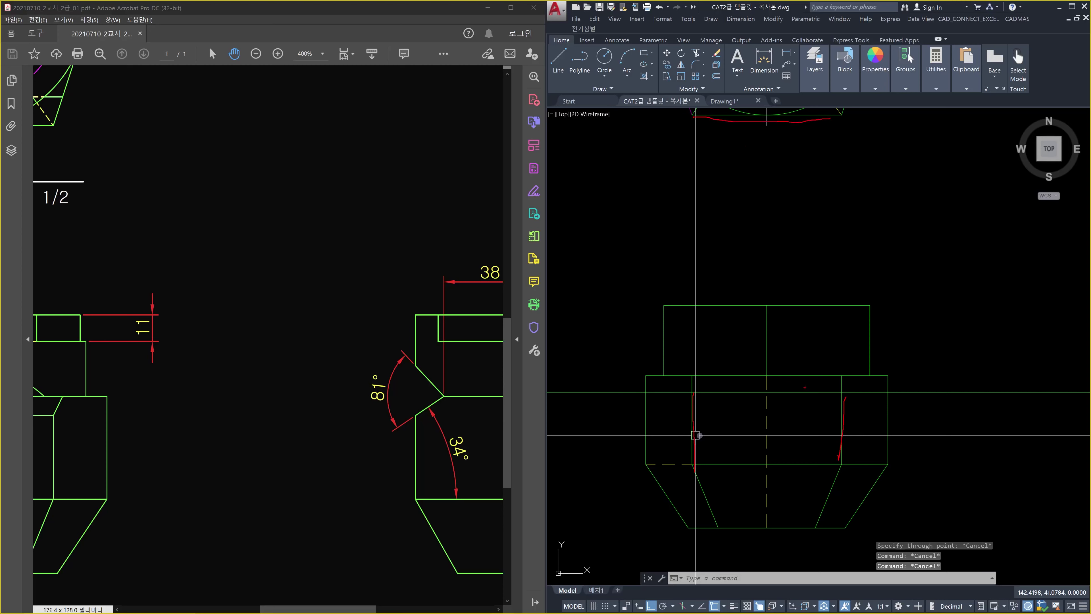
key(Escape)
key(Escape)
key(Escape)
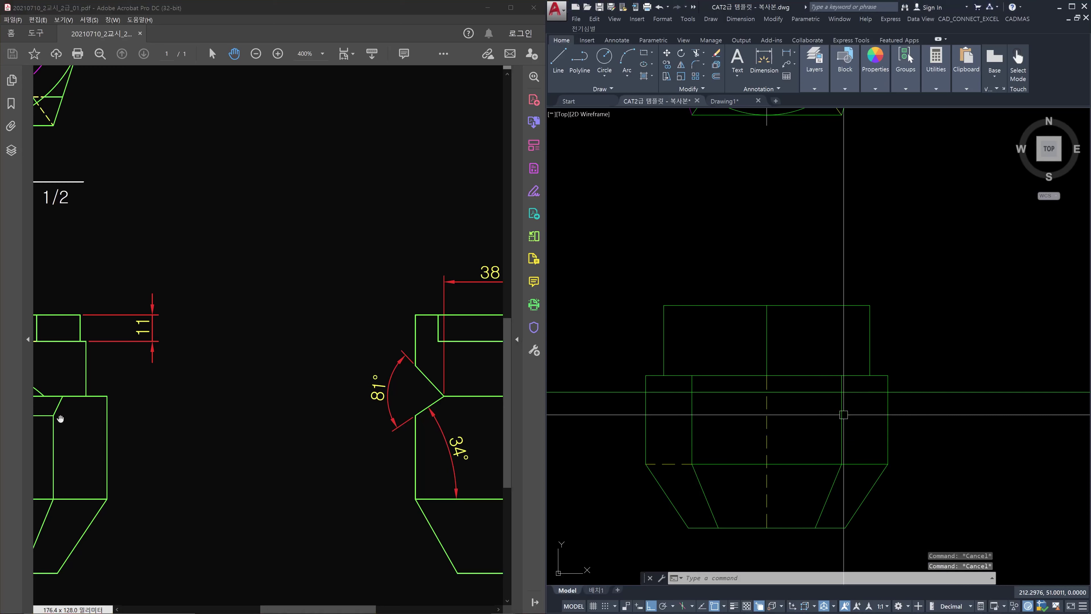
drag(199, 439, 54, 446)
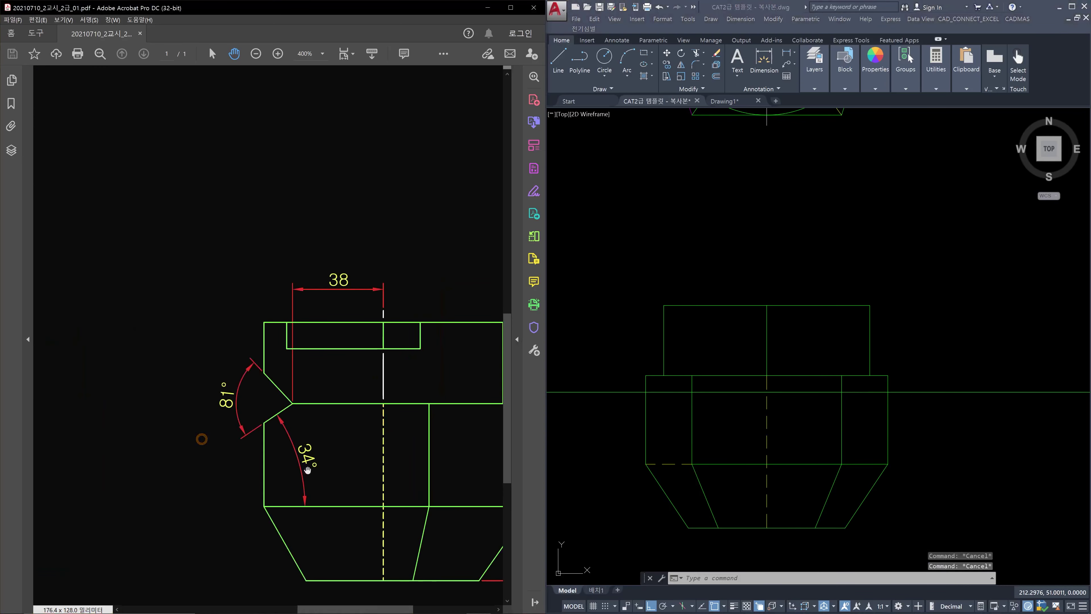
Step: Trim the horizontal construction line outside the front view's central face, using the two inner vertical edges as cutting edges
click(849, 419)
key(Escape)
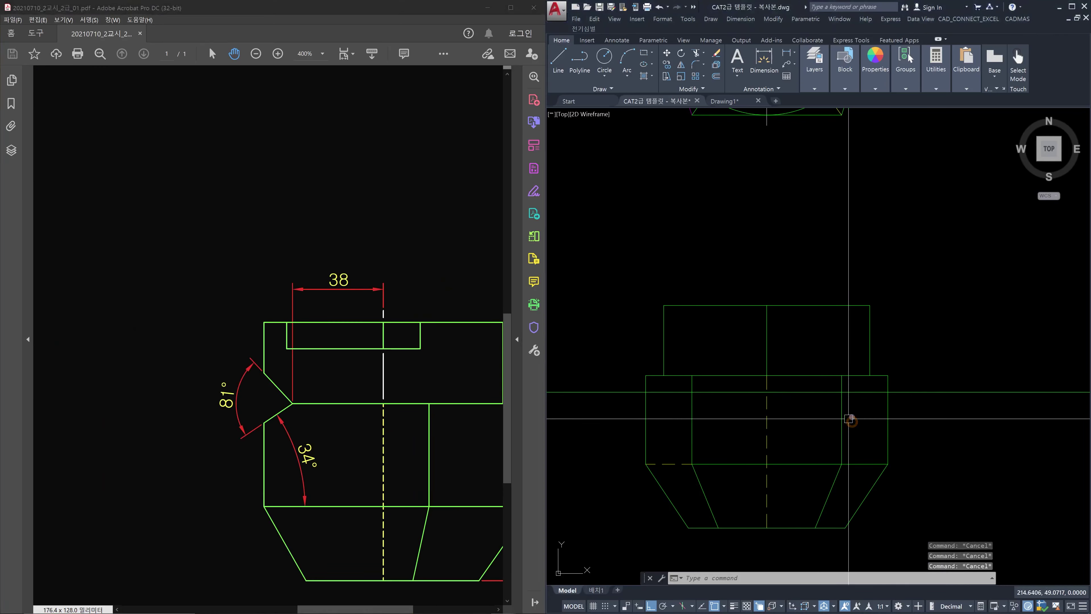
text(tr)
key(Return)
click(843, 420)
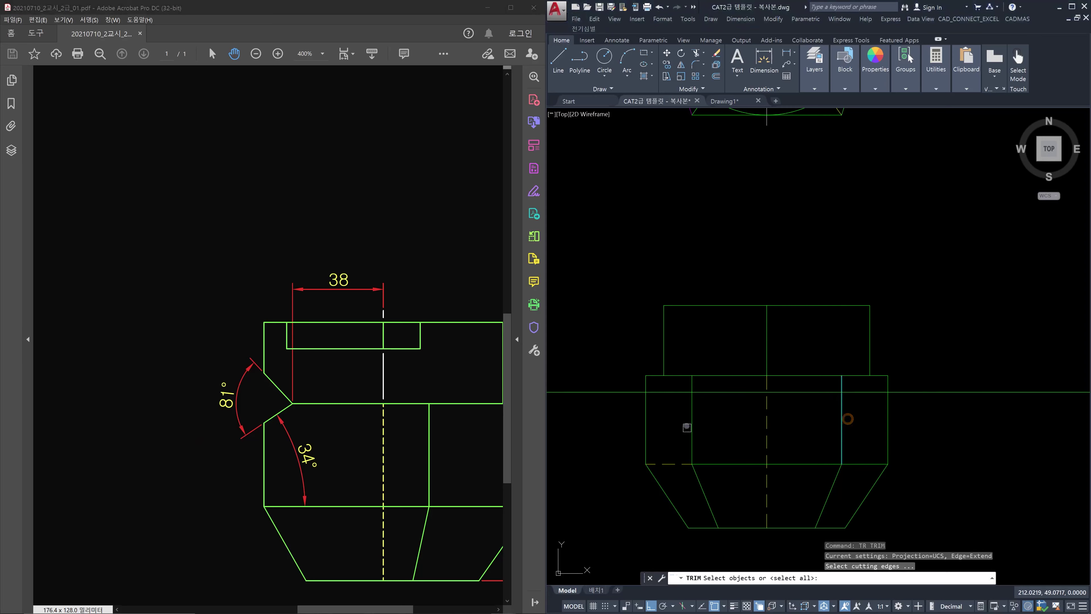
click(692, 423)
key(Return)
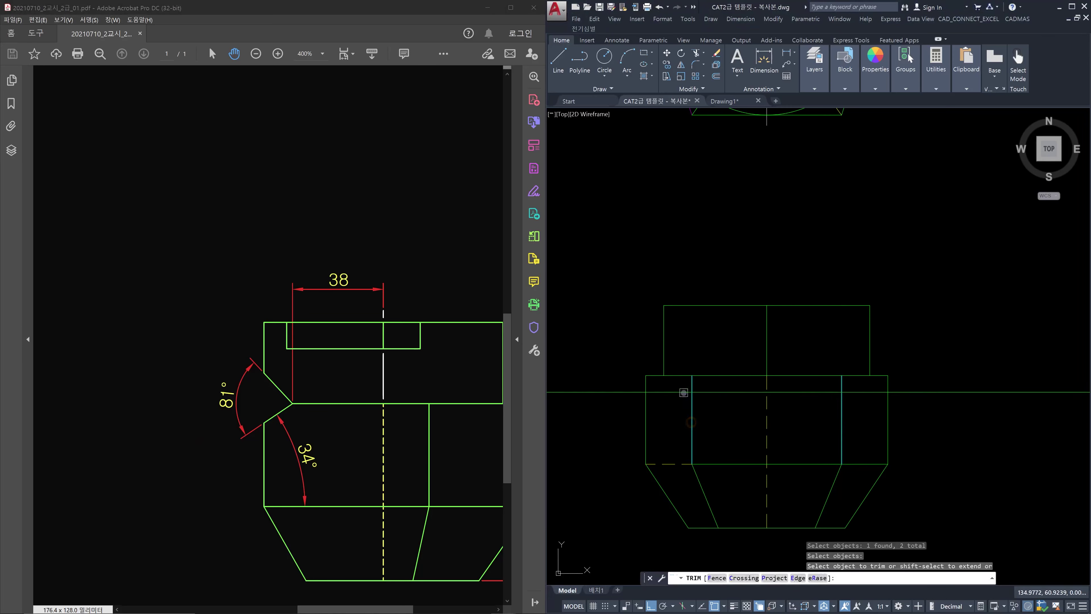
click(683, 392)
click(919, 392)
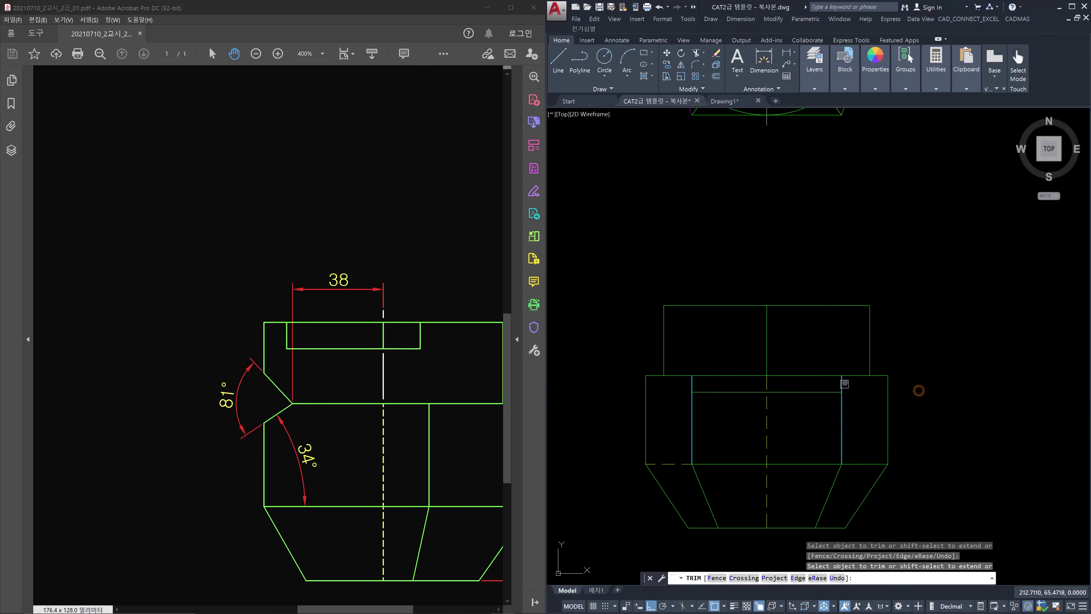
click(844, 382)
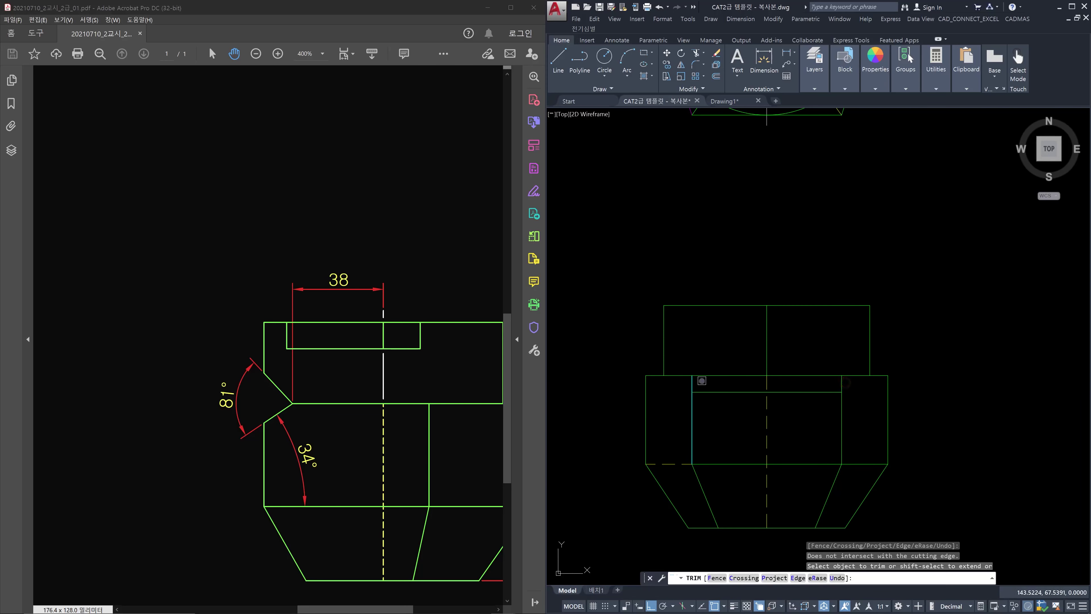
key(Escape)
Step: Trim the two inner vertical edges of the front view above the projected notch line, using that line as the cutting edge
text(tr)
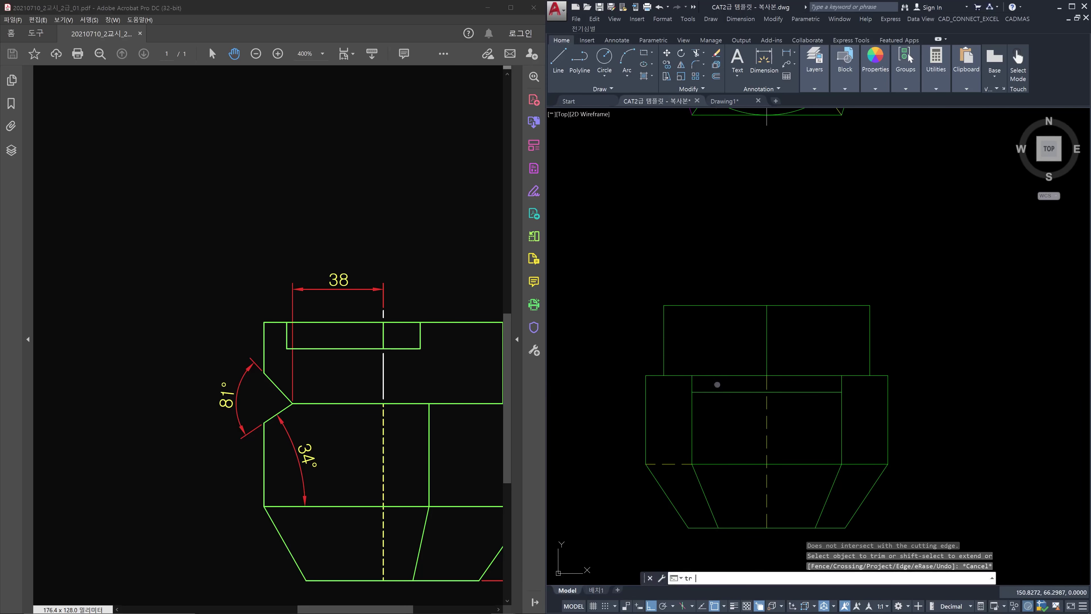
key(Return)
key(Return)
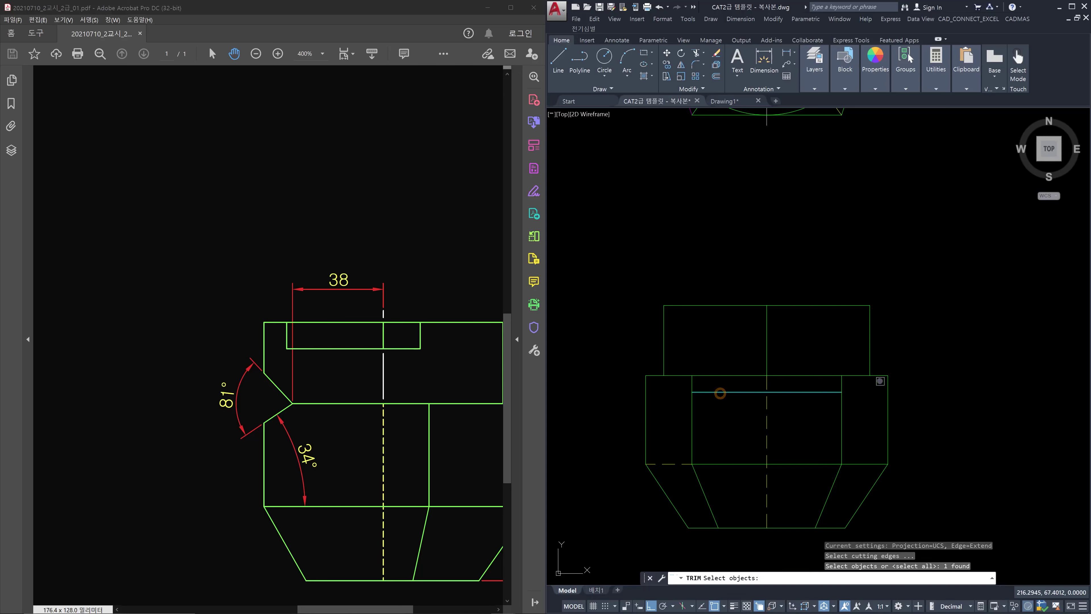
click(841, 383)
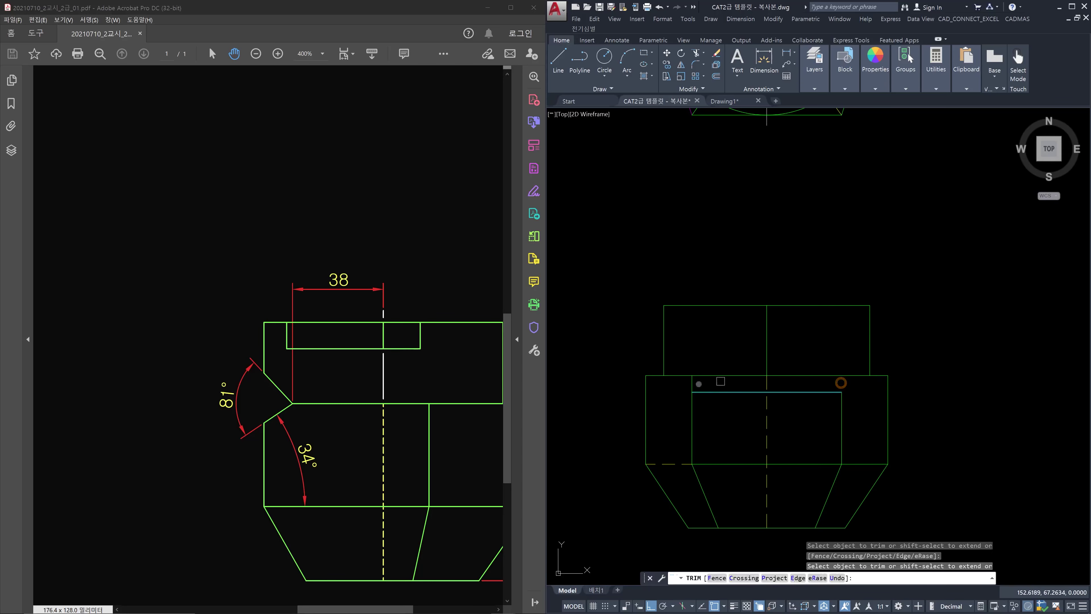
click(690, 384)
key(Escape)
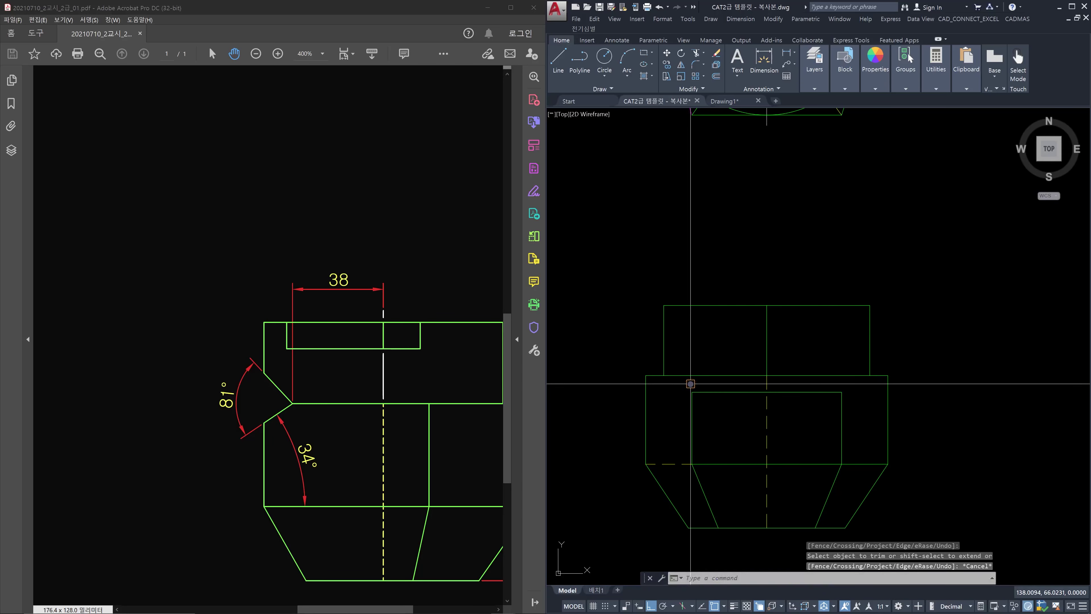
Step: Draw a vertical construction line through the upper end of the 34° notch line in the side view
scroll(837, 398, down, 4)
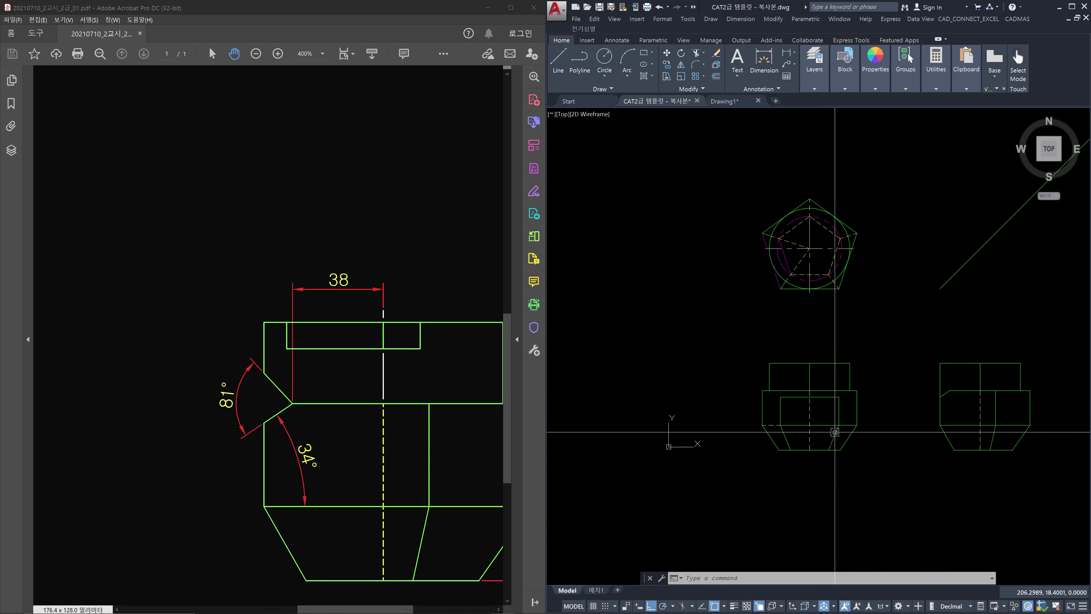
scroll(974, 394, up, 6)
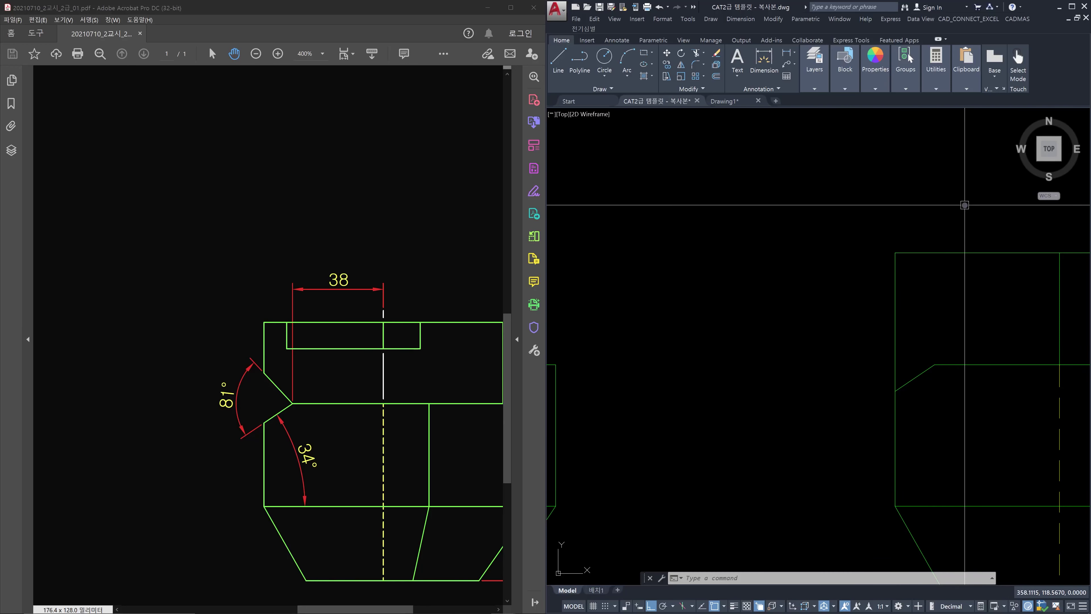
text(x1)
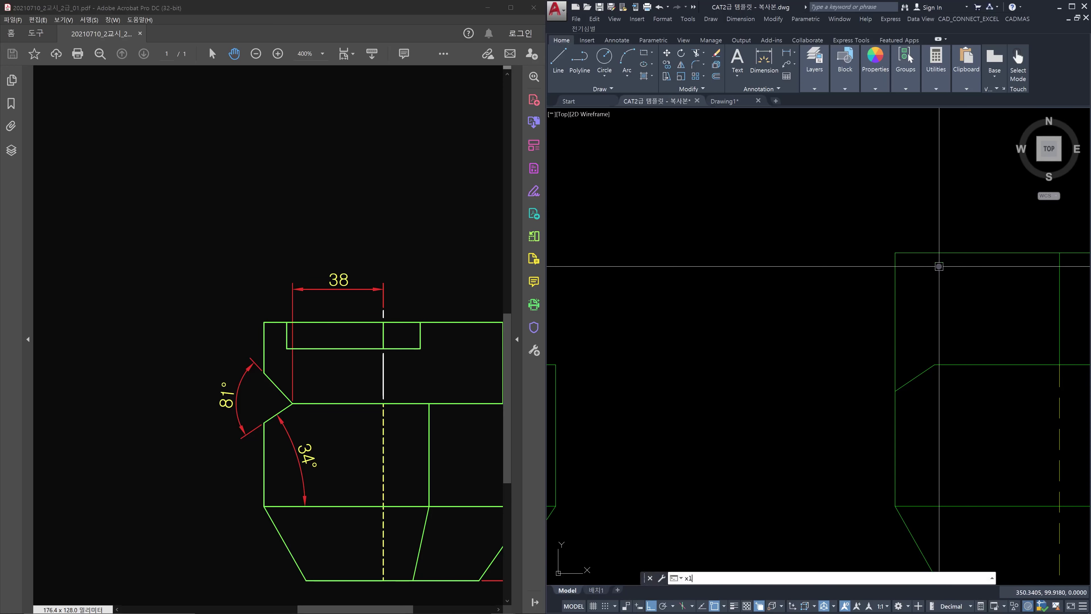
key(Return)
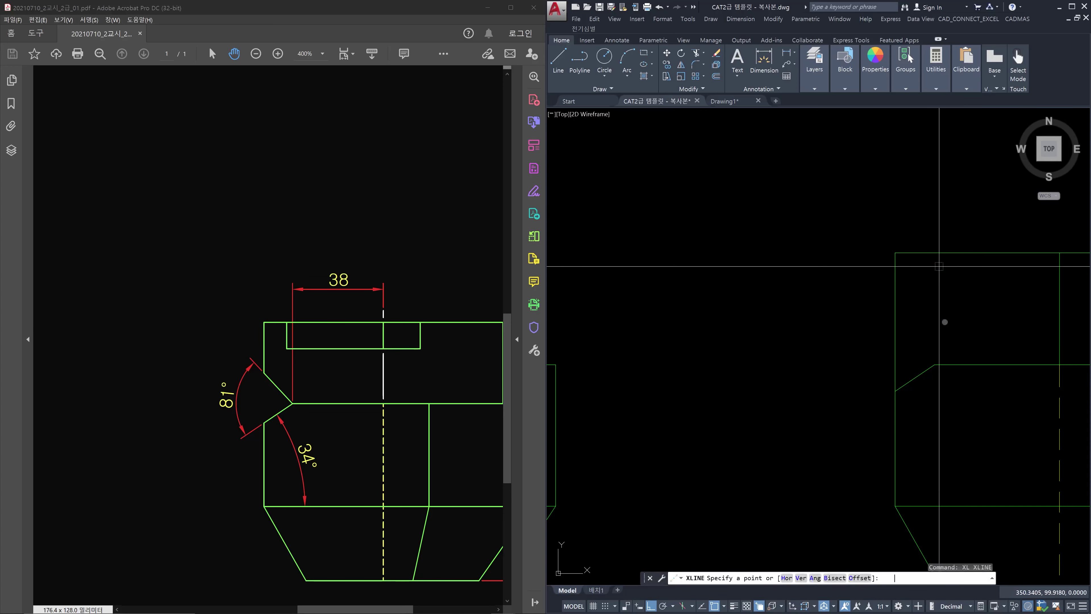
click(934, 366)
click(939, 205)
key(Escape)
scroll(940, 204, down, 4)
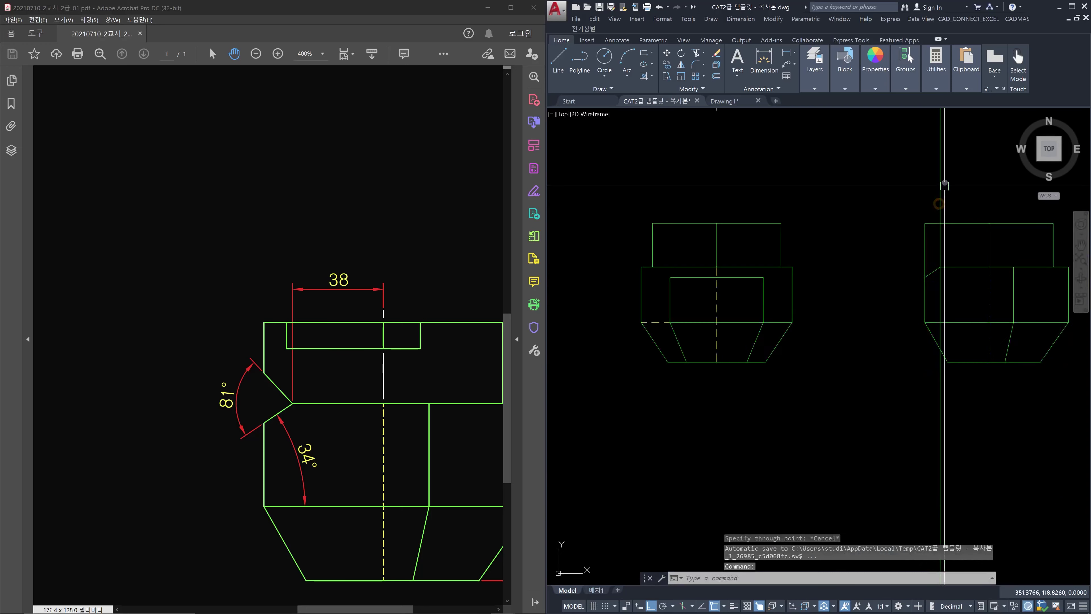
Step: Draw a horizontal construction line from the vertical line's crossing with the diagonal projection line to the plan view, and erase the vertical line
middle_drag(945, 184, 943, 354)
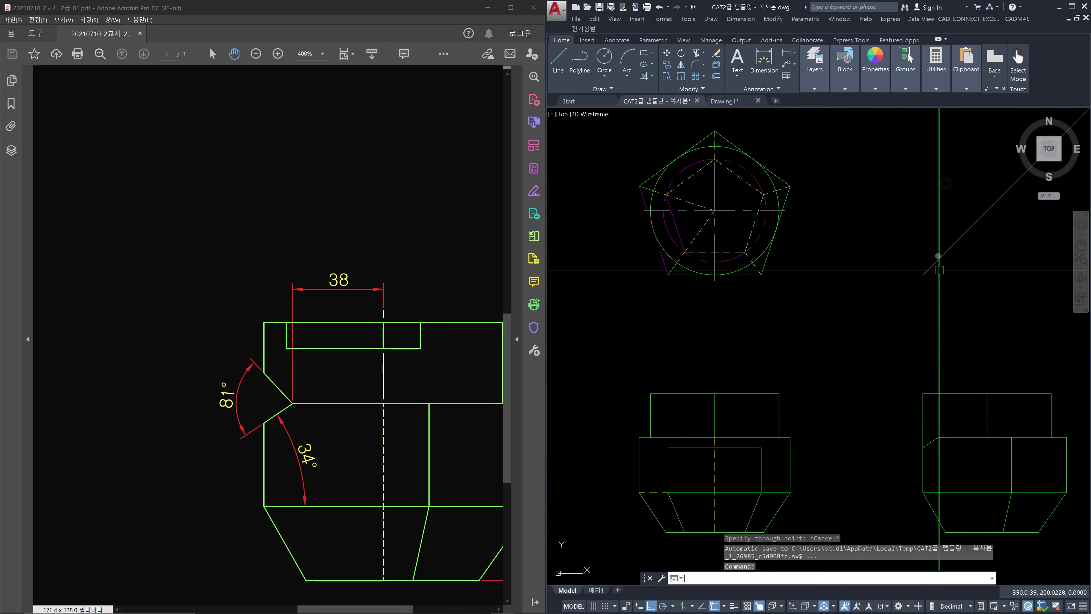
key(Return)
click(939, 259)
click(864, 274)
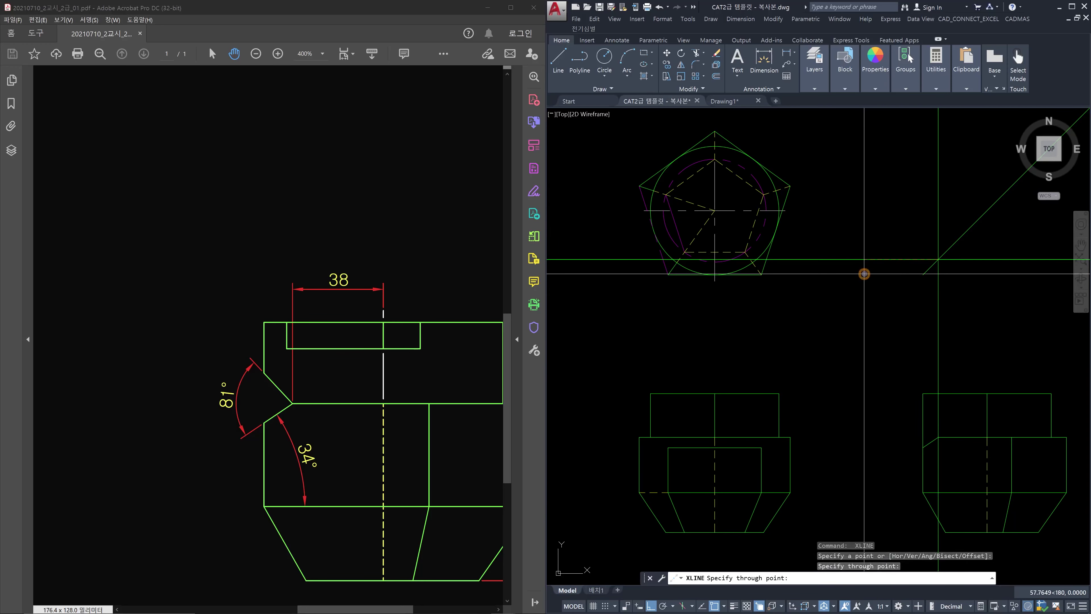
key(Escape)
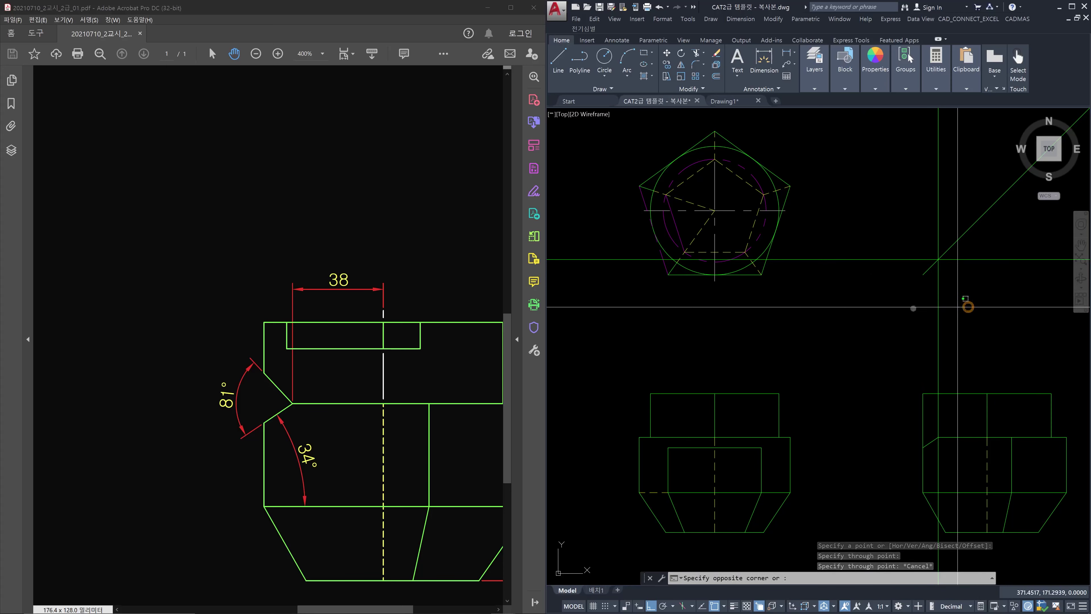
click(968, 307)
click(889, 307)
key(Delete)
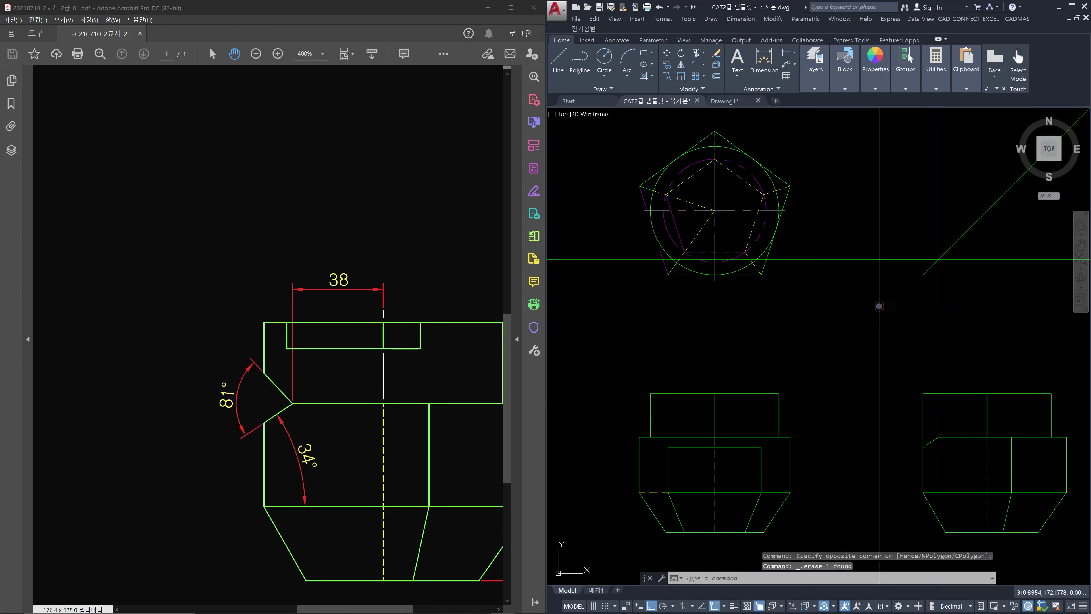
Step: Trim the horizontal construction line outside the plan view's pentagon, using its two lower slanted sides as cutting edges
scroll(764, 260, up, 5)
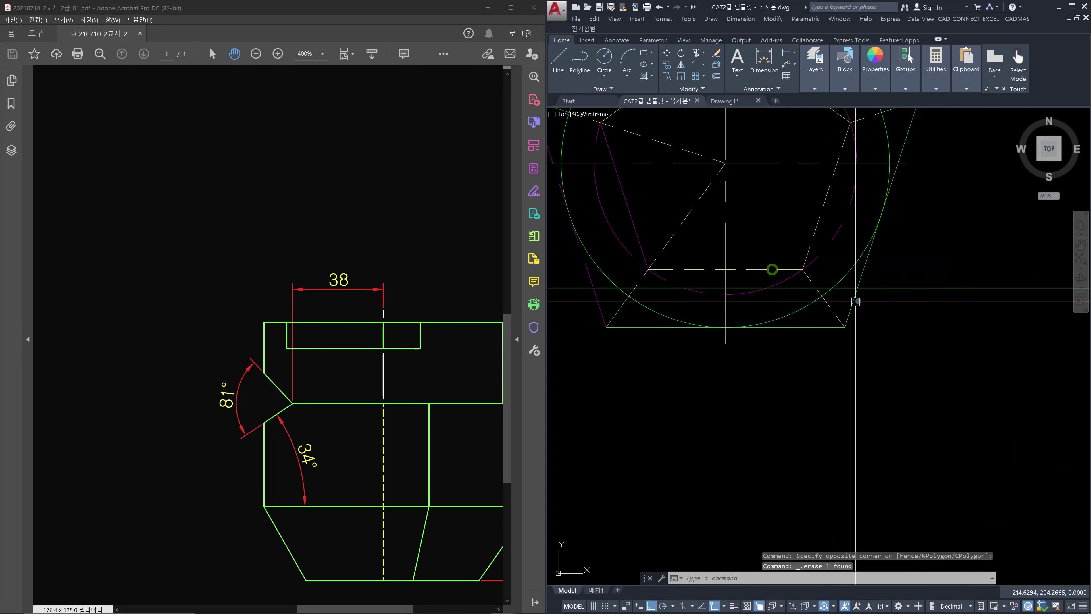
key(Escape)
key(Escape)
text(tr)
key(Return)
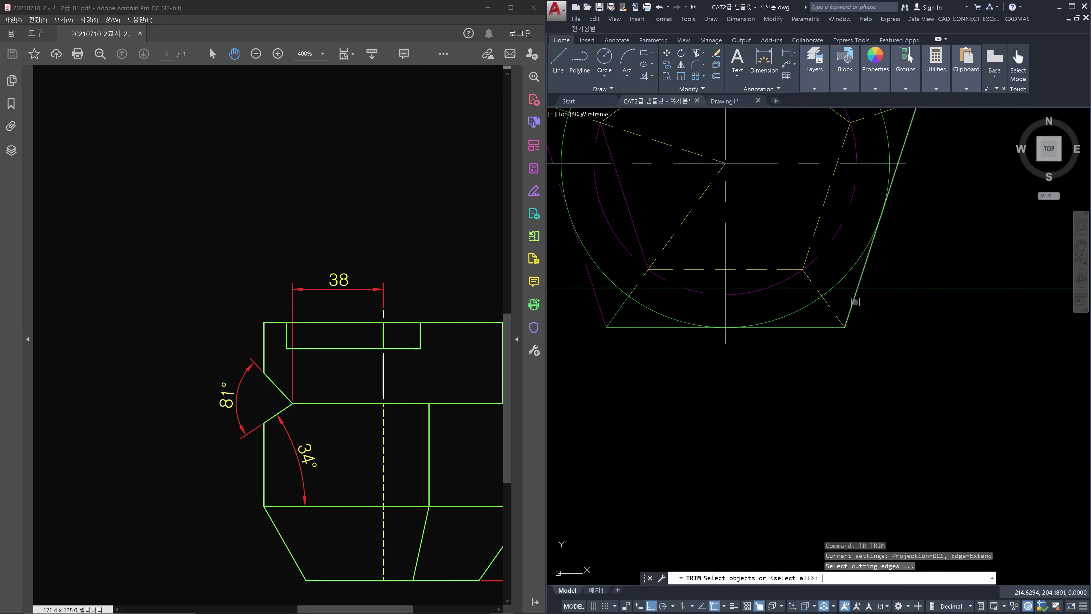
click(856, 302)
click(603, 309)
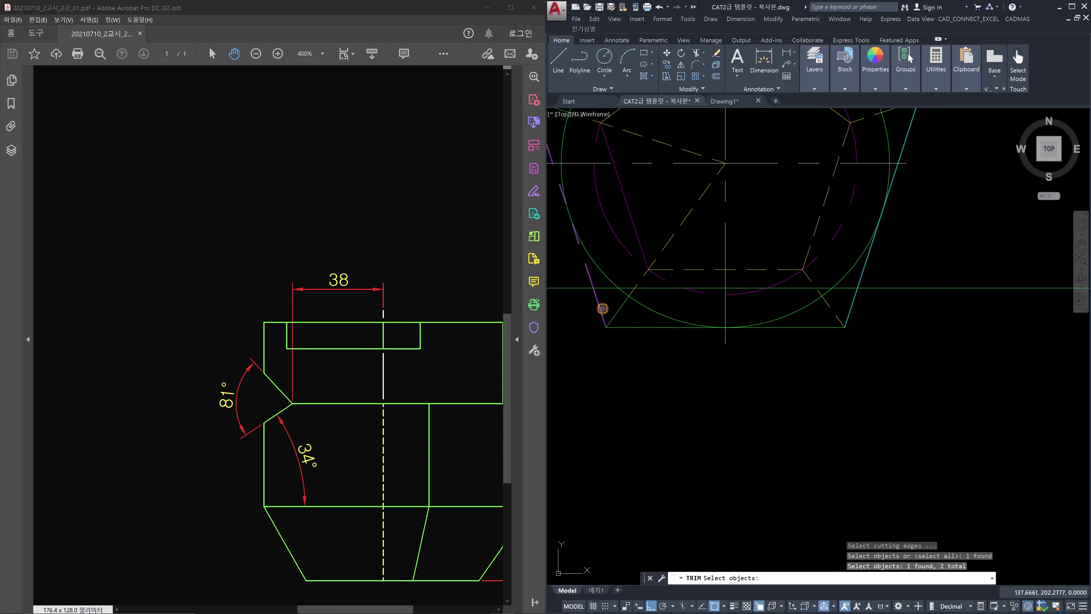
click(568, 287)
key(Return)
click(566, 288)
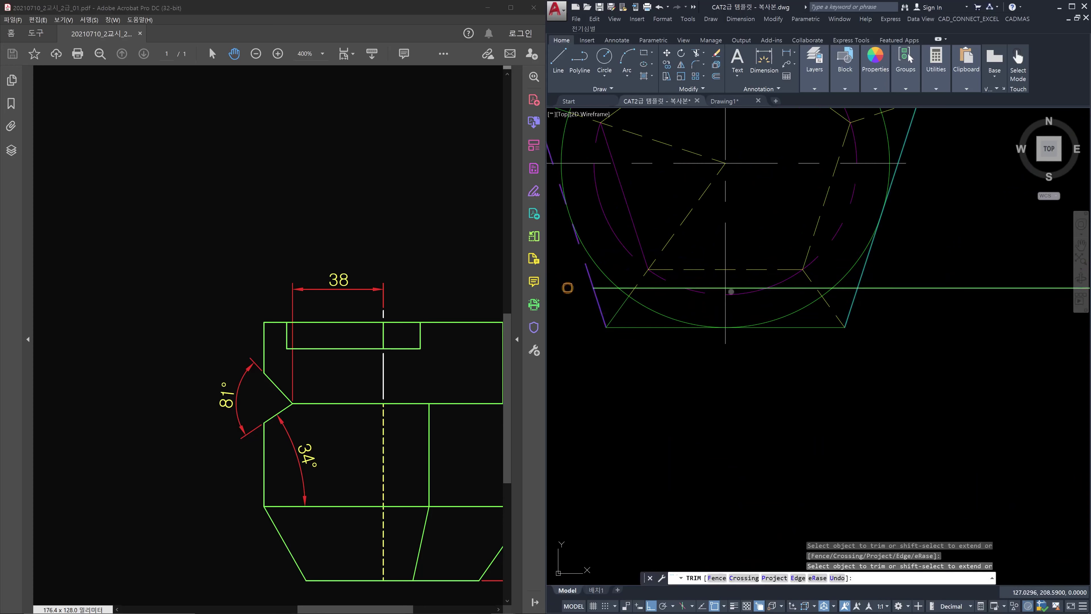
click(888, 285)
key(Escape)
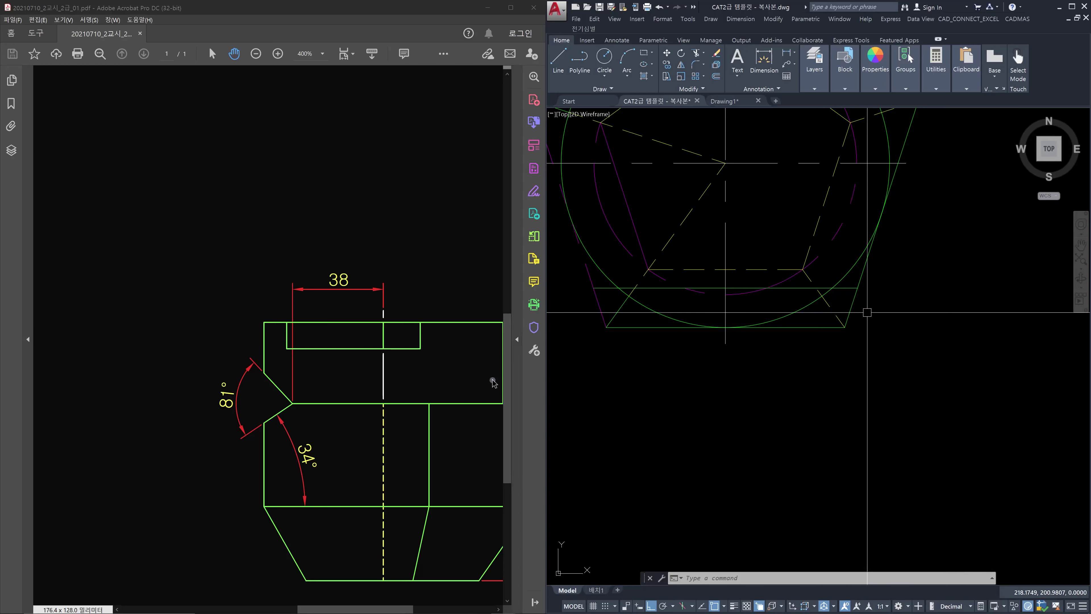
Step: Project the right end of the trimmed horizontal line from the plan view to the front view with a vertical construction line
scroll(888, 363, down, 4)
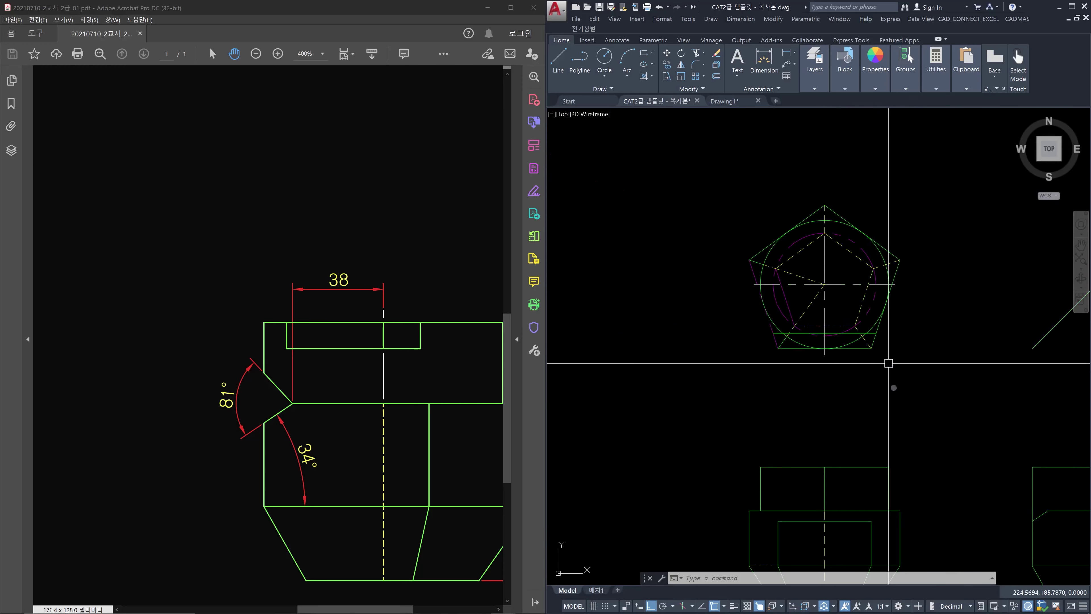
scroll(874, 388, up, 4)
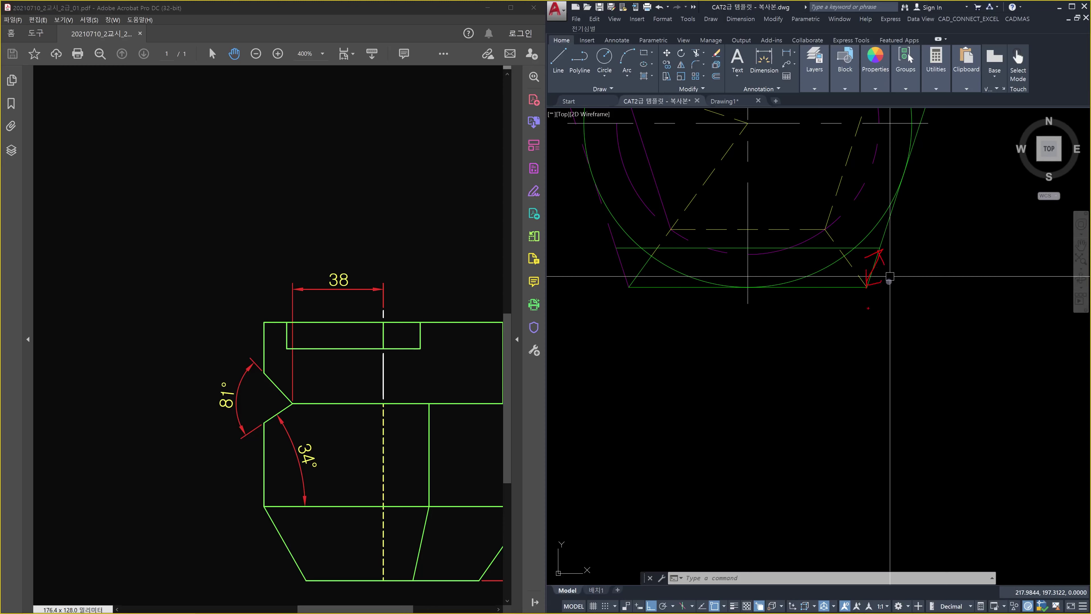
scroll(890, 277, down, 5)
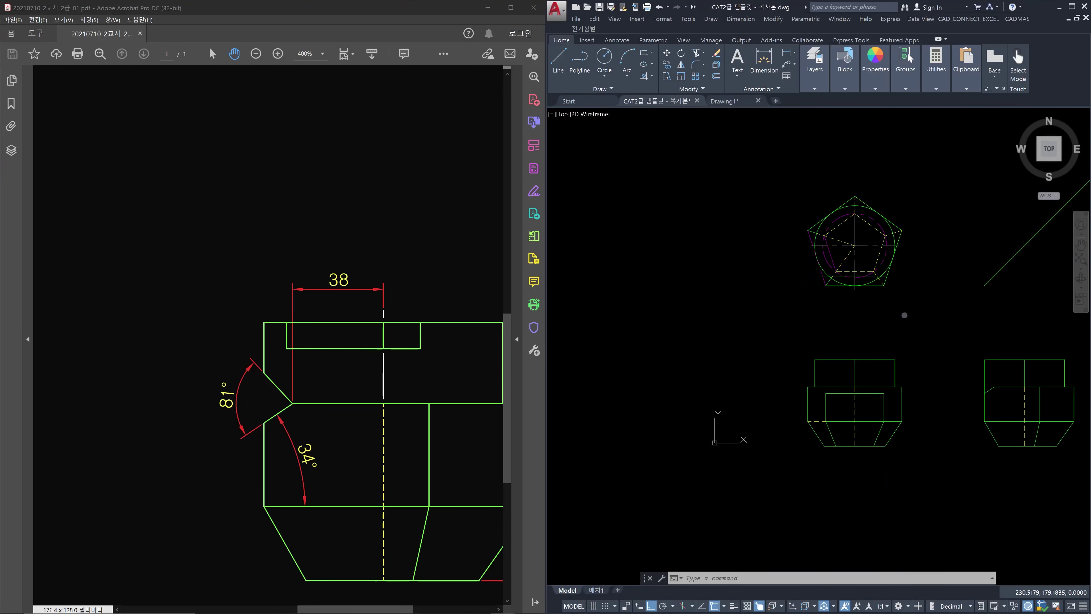
scroll(872, 366, up, 8)
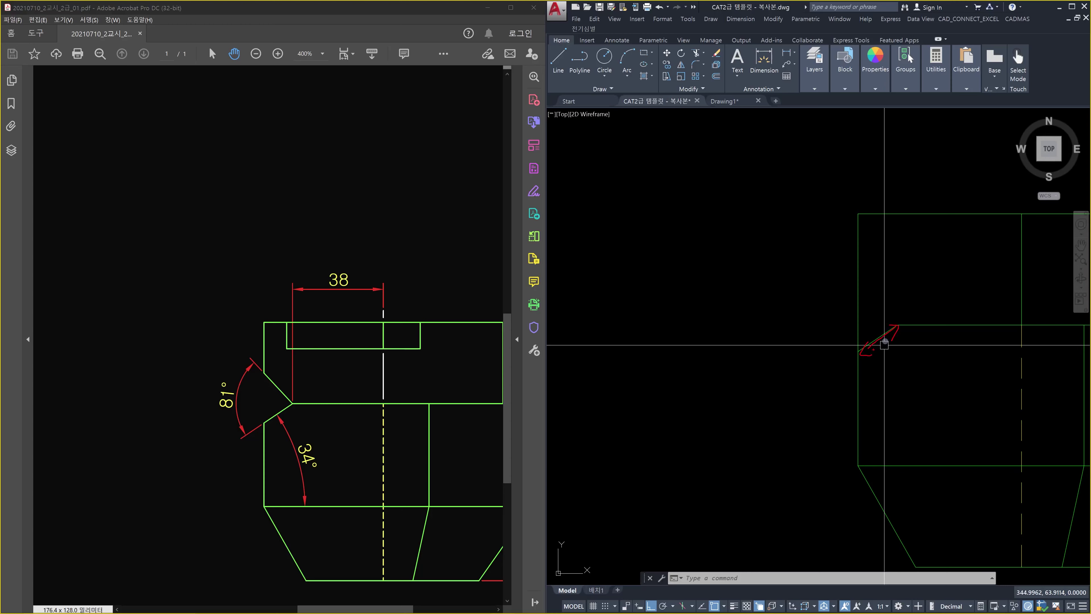
scroll(884, 344, down, 5)
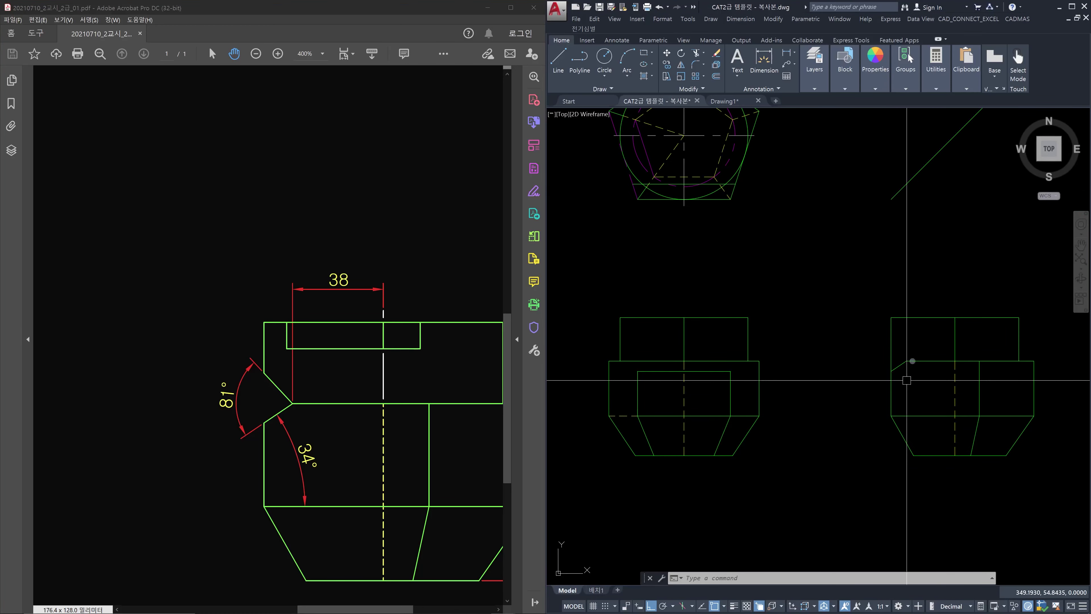
scroll(731, 200, up, 4)
key(Escape)
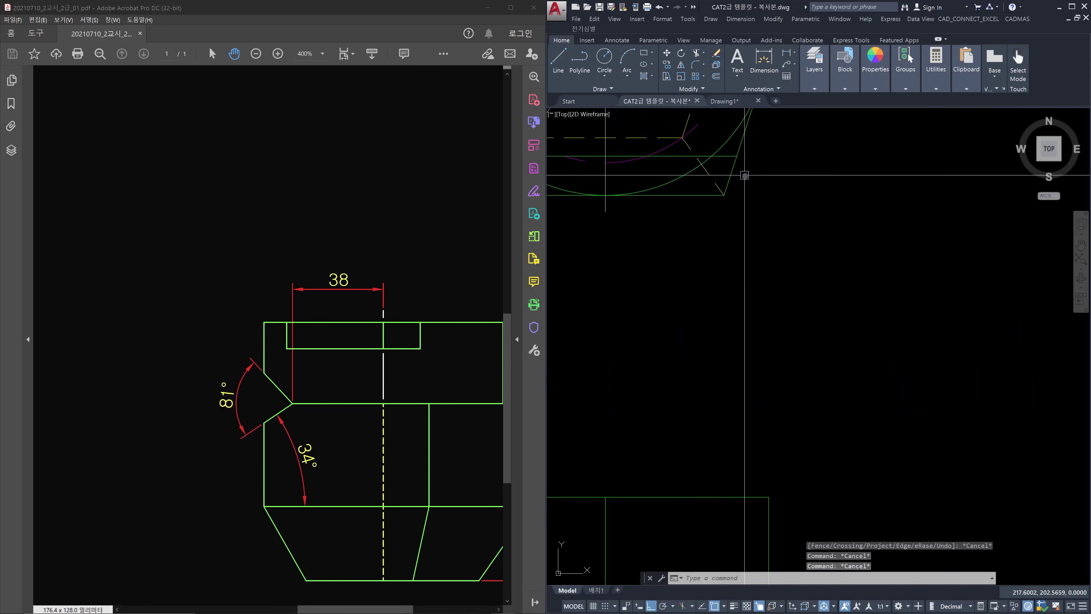
text(XL)
key(Return)
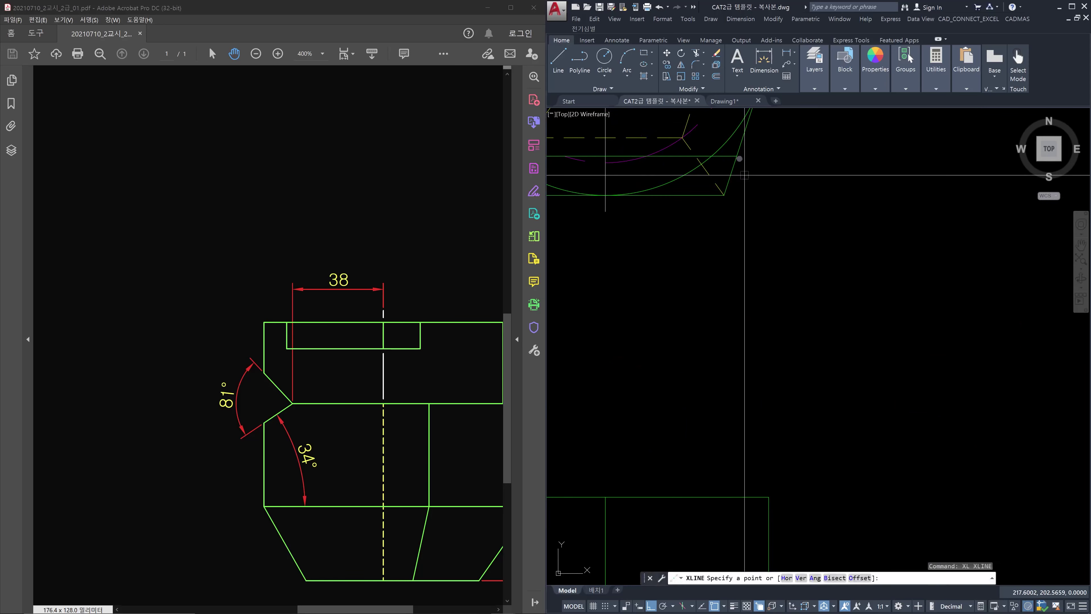
click(739, 161)
click(761, 251)
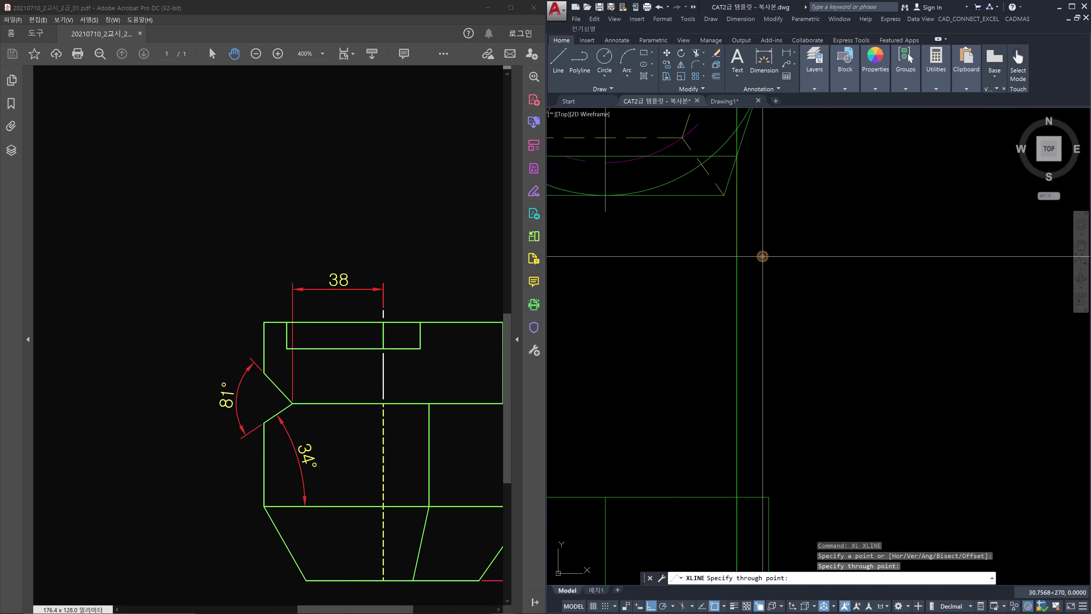
key(Escape)
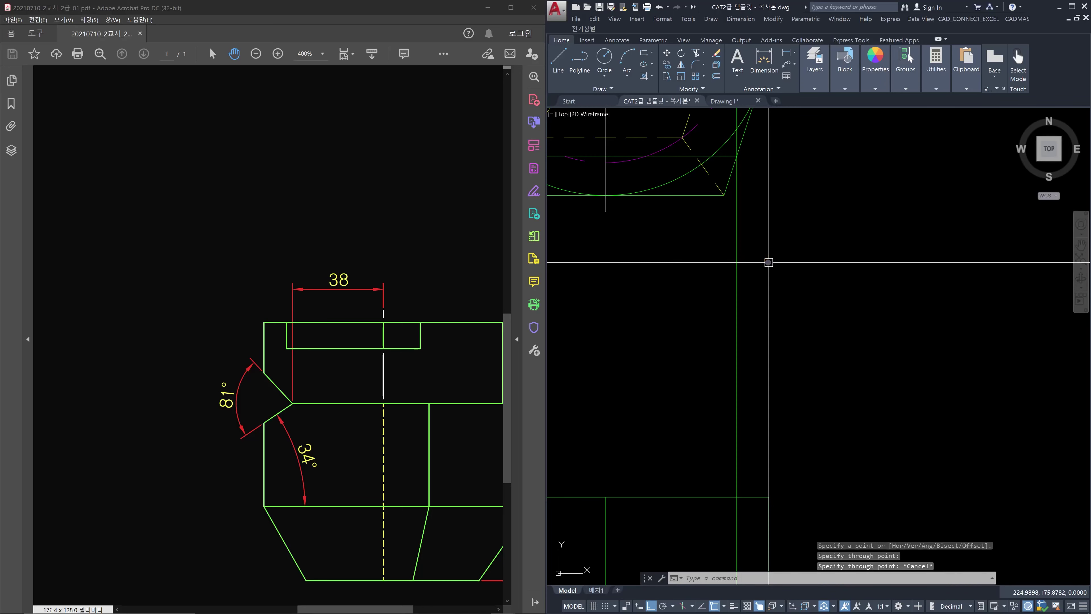
Step: Draw the slanted notch edge in the front view from the construction line's crossing with the shoulder line to the central face's upper-right corner
scroll(769, 262, down, 5)
scroll(768, 349, up, 6)
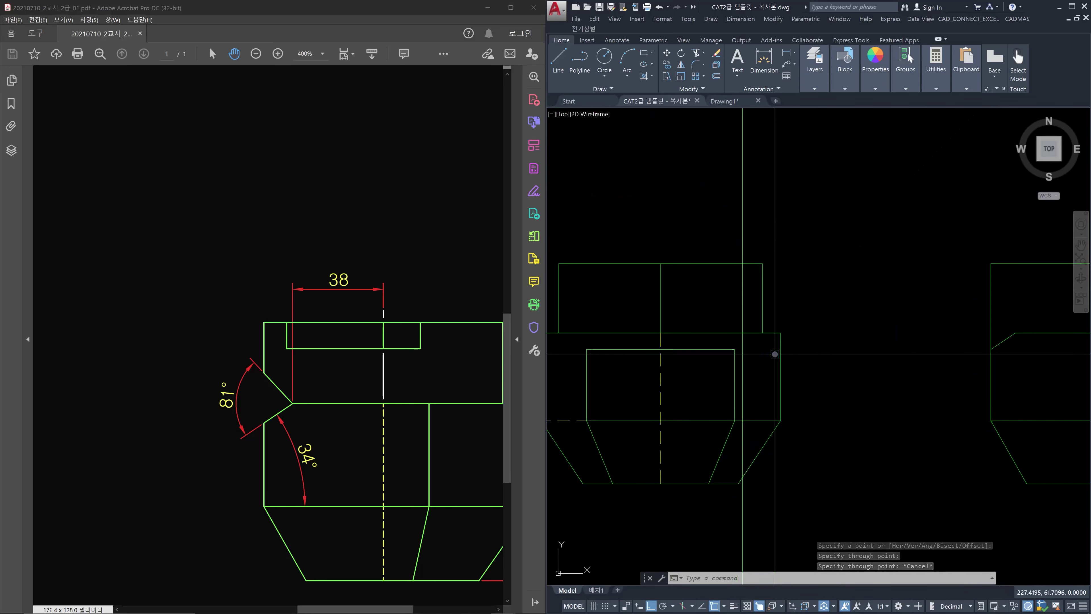
middle_drag(775, 331, 767, 421)
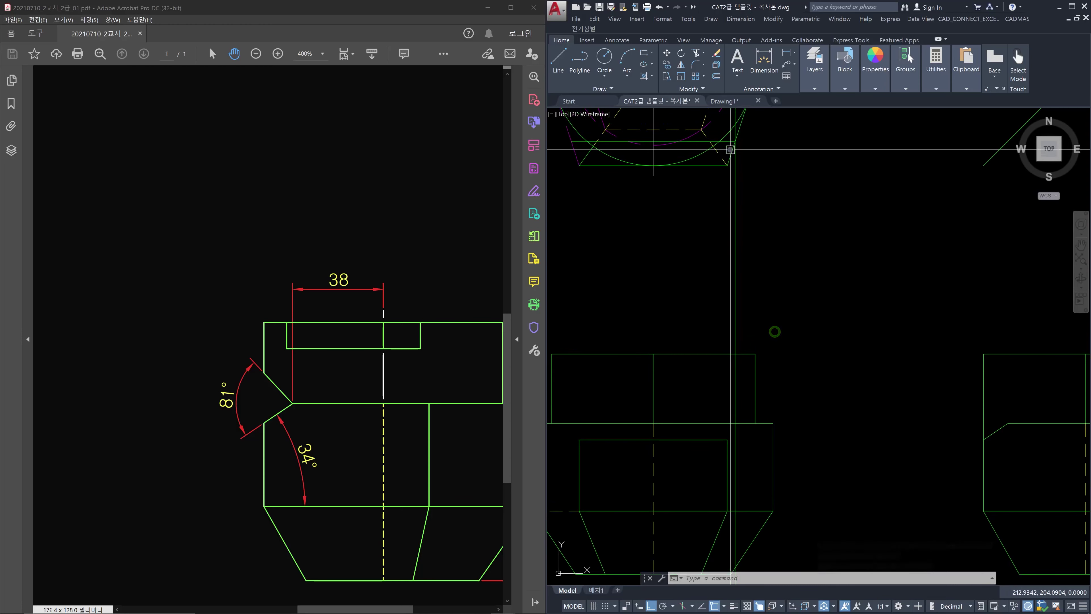
click(731, 141)
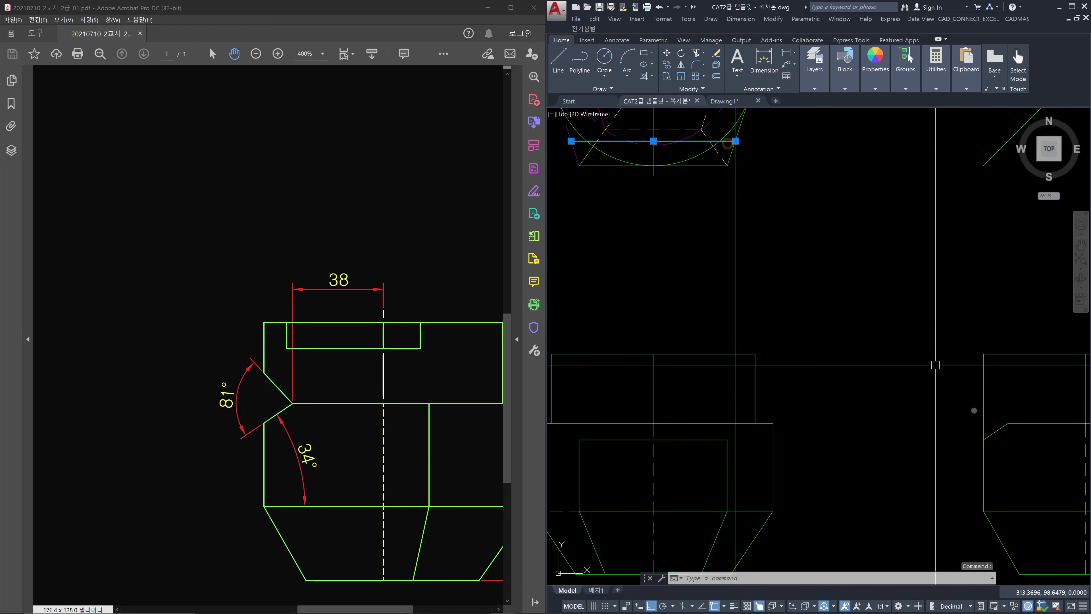
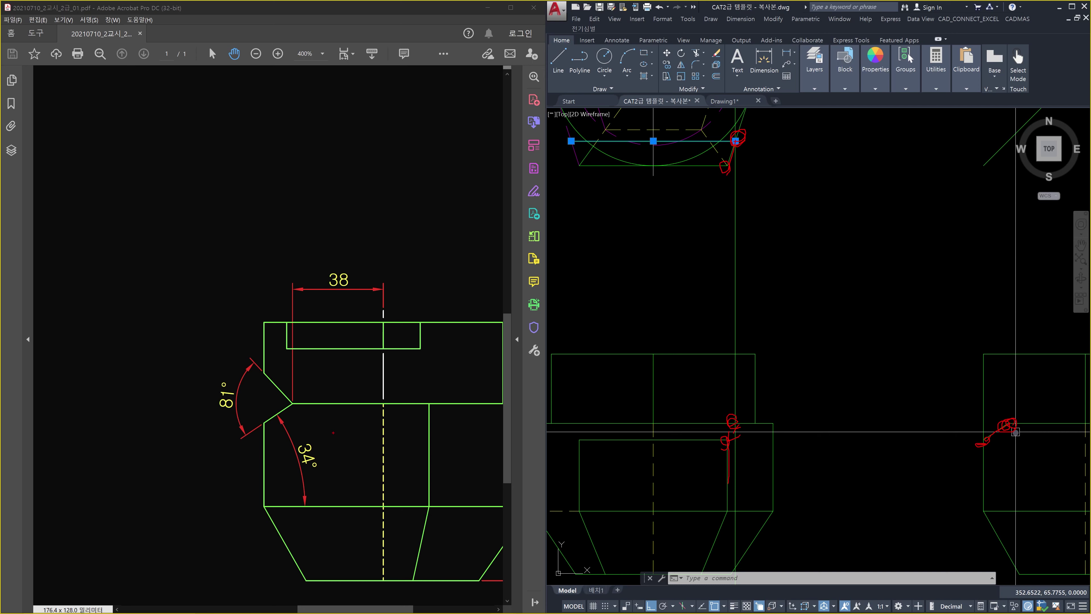
key(Escape)
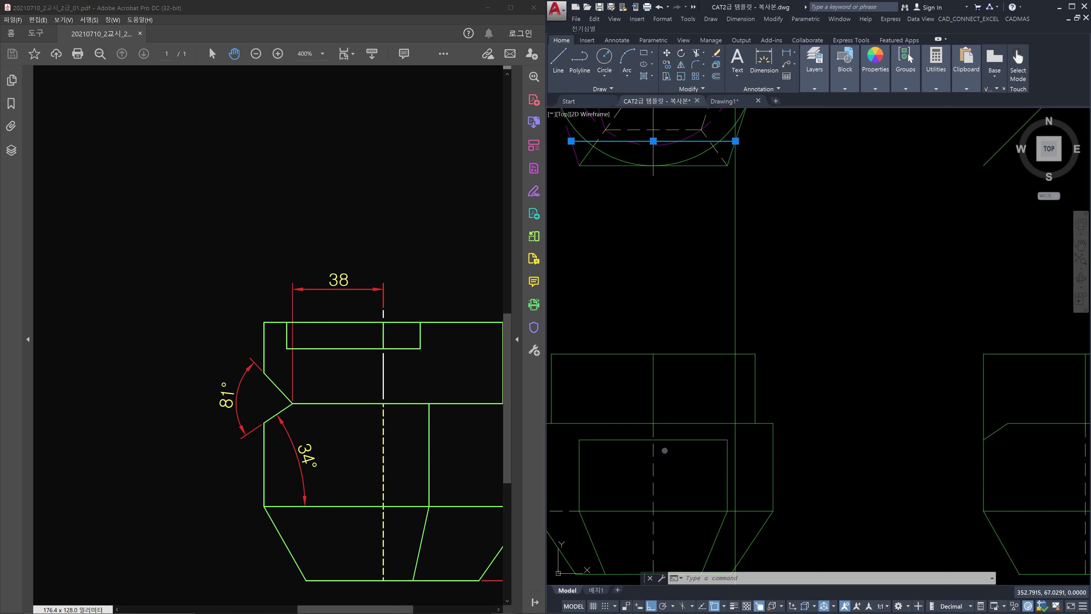
scroll(795, 449, up, 4)
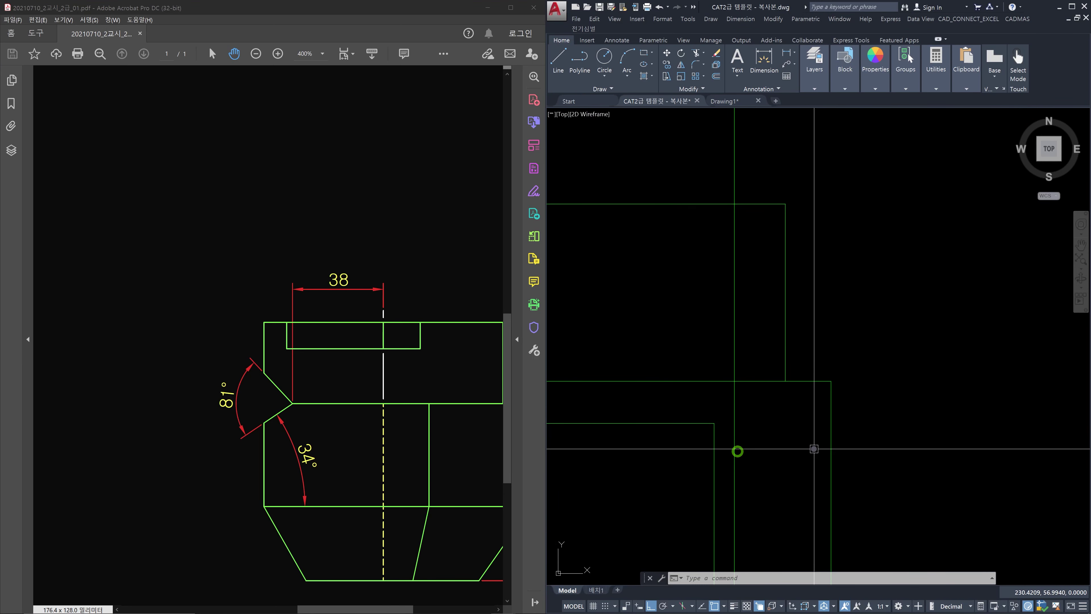
text(l)
key(Return)
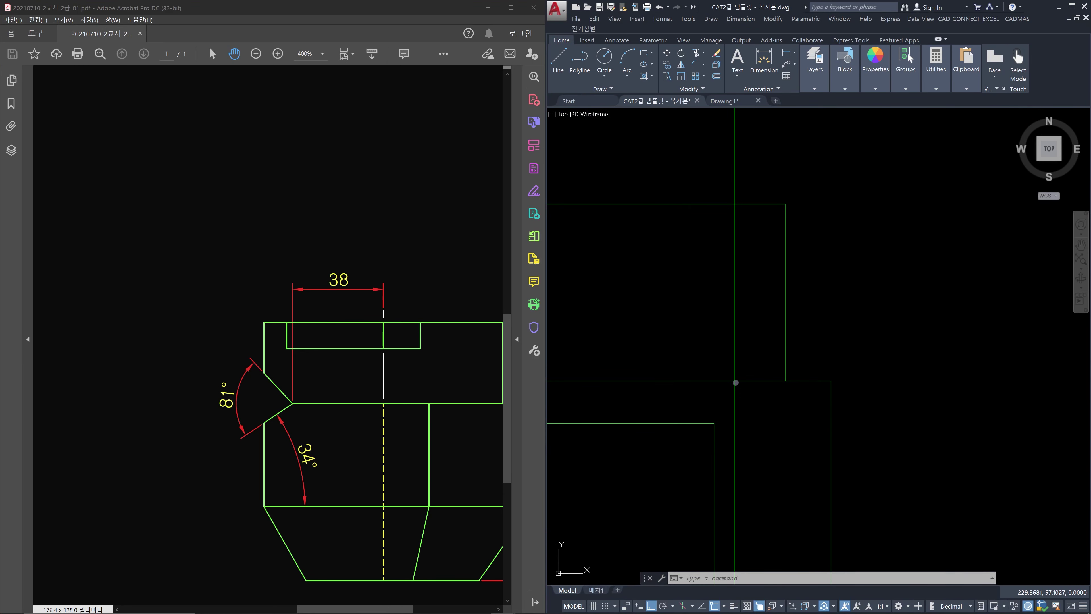
click(735, 381)
click(714, 419)
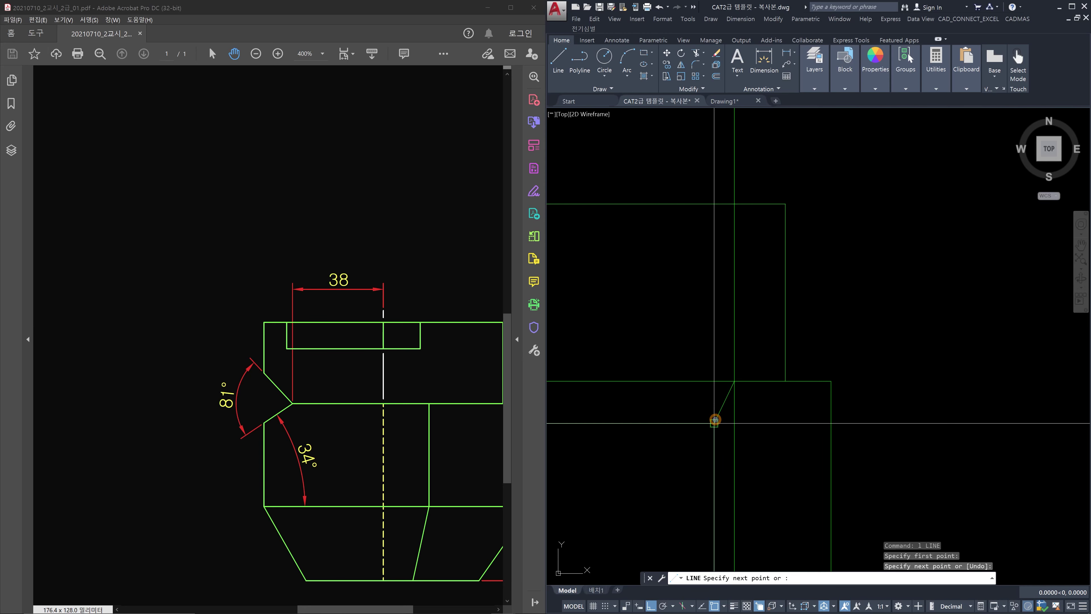
key(Escape)
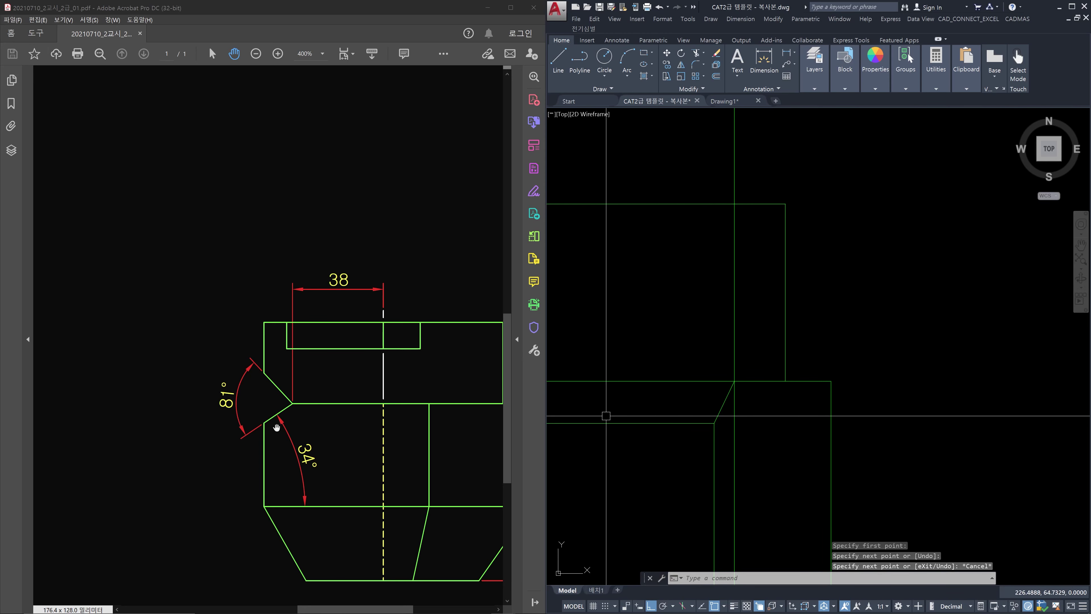
Step: Switch to the reference PDF and compare the front view's slanted notch edges
click(225, 396)
drag(225, 396, 498, 398)
drag(166, 431, 202, 430)
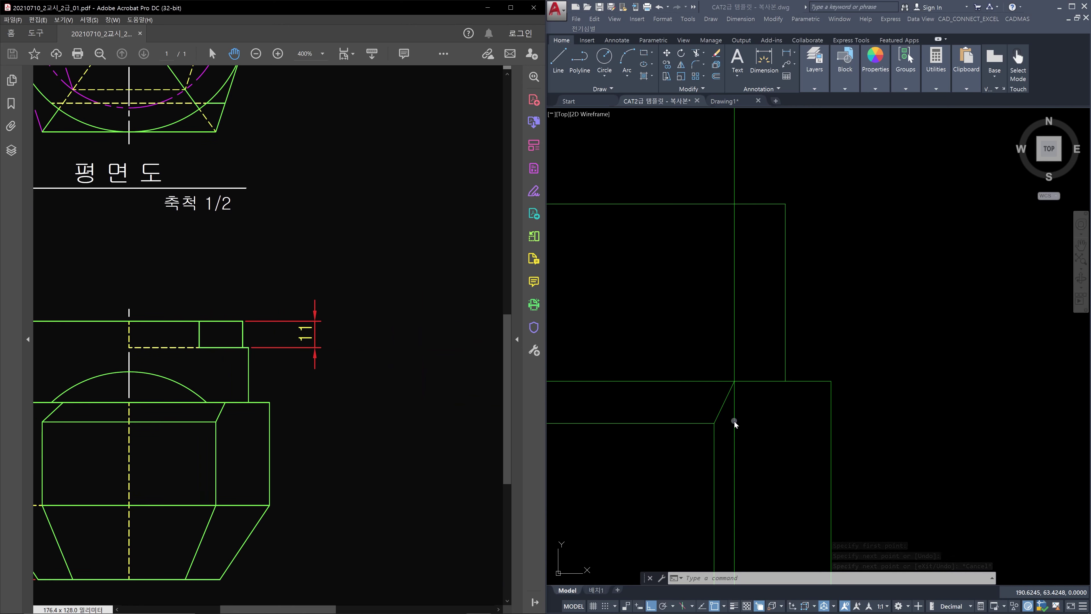
Step: Back in AutoCAD, erase the vertical construction line running through the front view
click(739, 362)
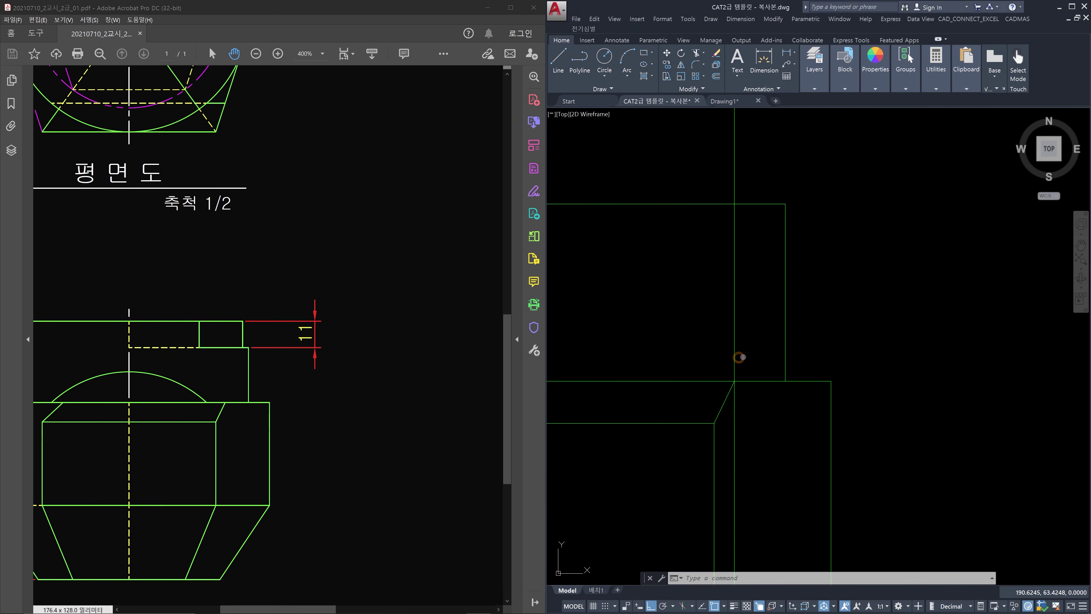
key(Escape)
key(Escape)
click(744, 357)
click(704, 341)
key(Delete)
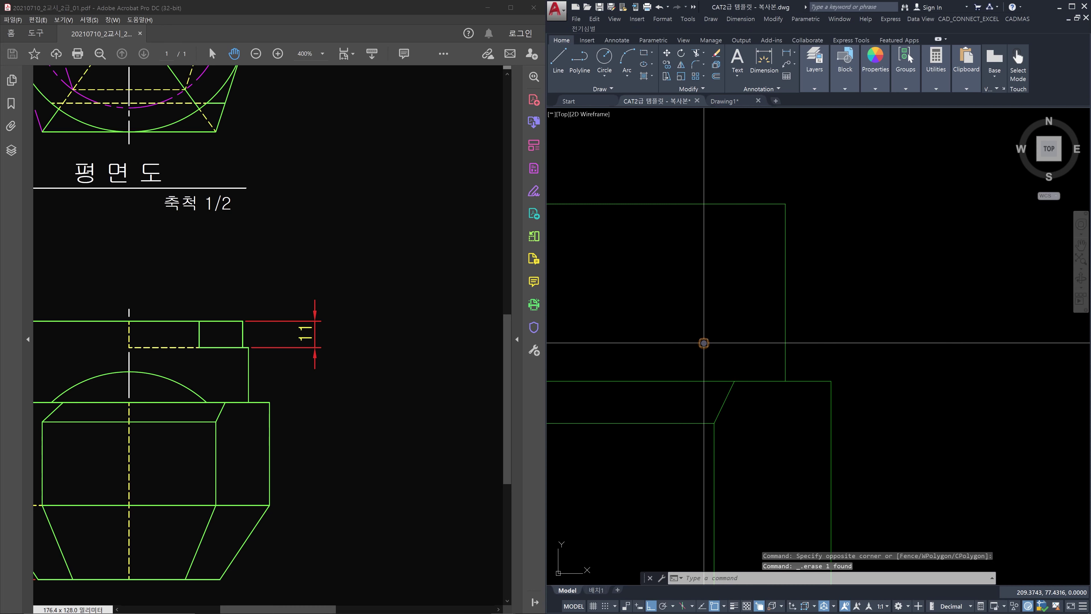
Step: Switch to the reference PDF and bring its plan and front views into sight together at 200% zoom
scroll(716, 341, down, 3)
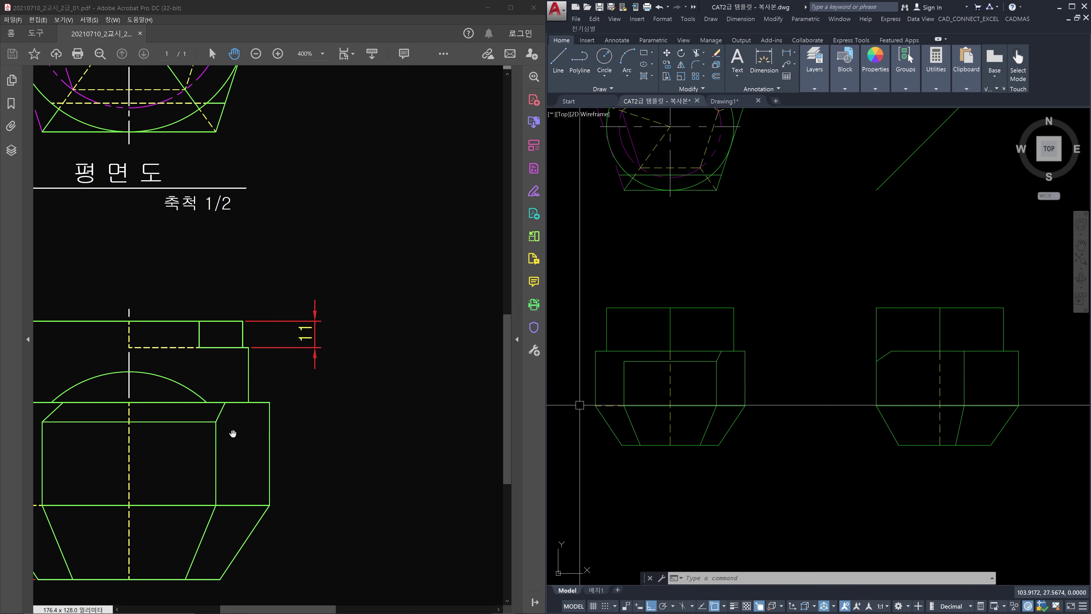
mouse_move(235, 427)
mouse_down()
mouse_move(348, 400)
mouse_move(373, 412)
mouse_move(324, 412)
mouse_up()
ctrl+scroll(348, 400, down, 2)
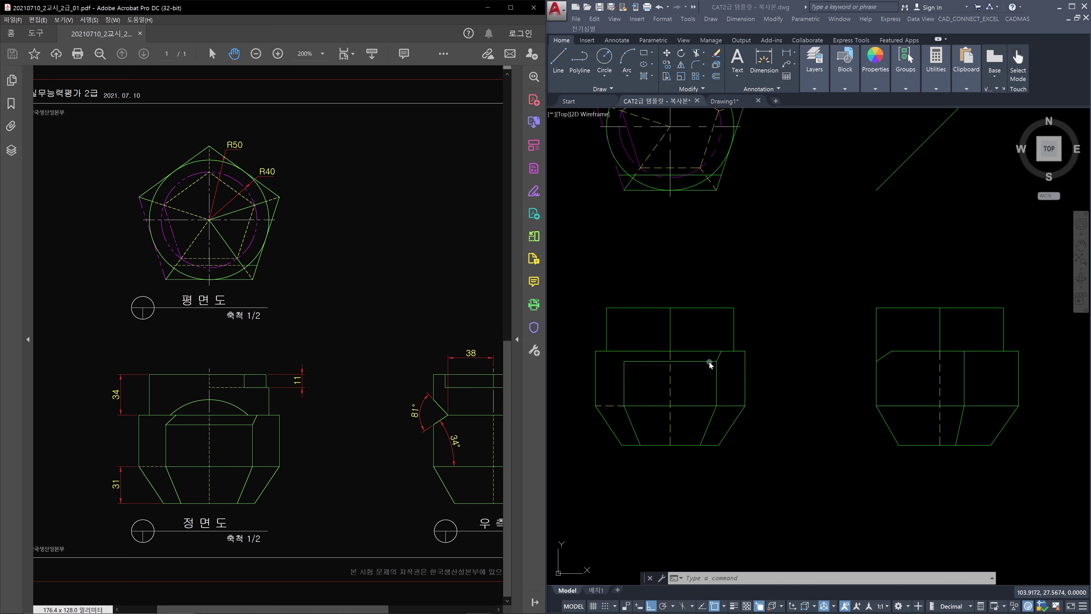
Step: Back in AutoCAD, mirror the right slanted notch edge across the front view's vertical centreline, keeping the original
click(783, 383)
key(Escape)
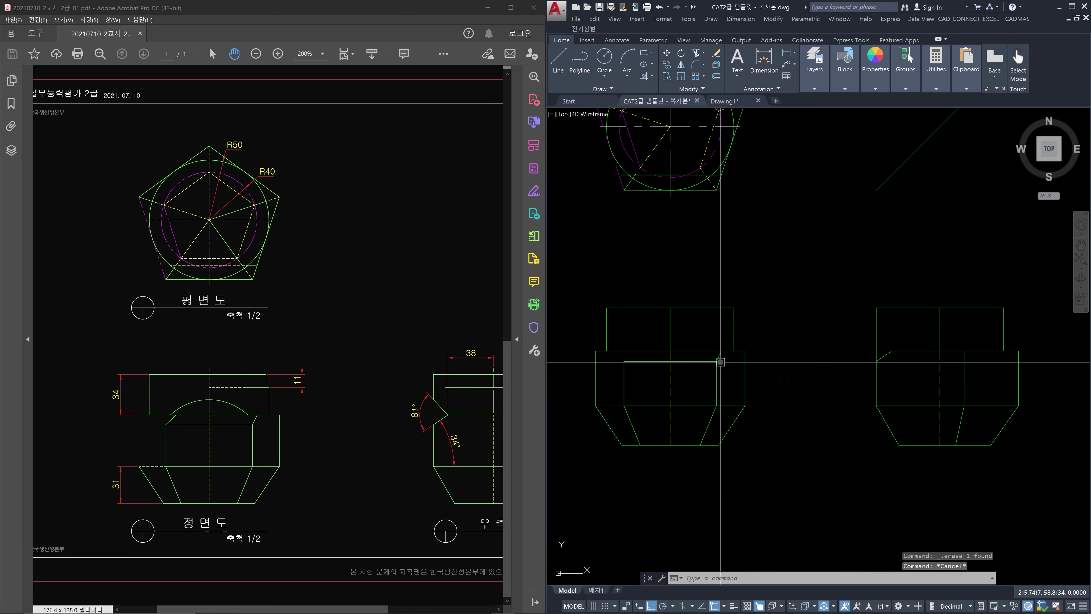
scroll(721, 362, up, 4)
text(mi)
key(Return)
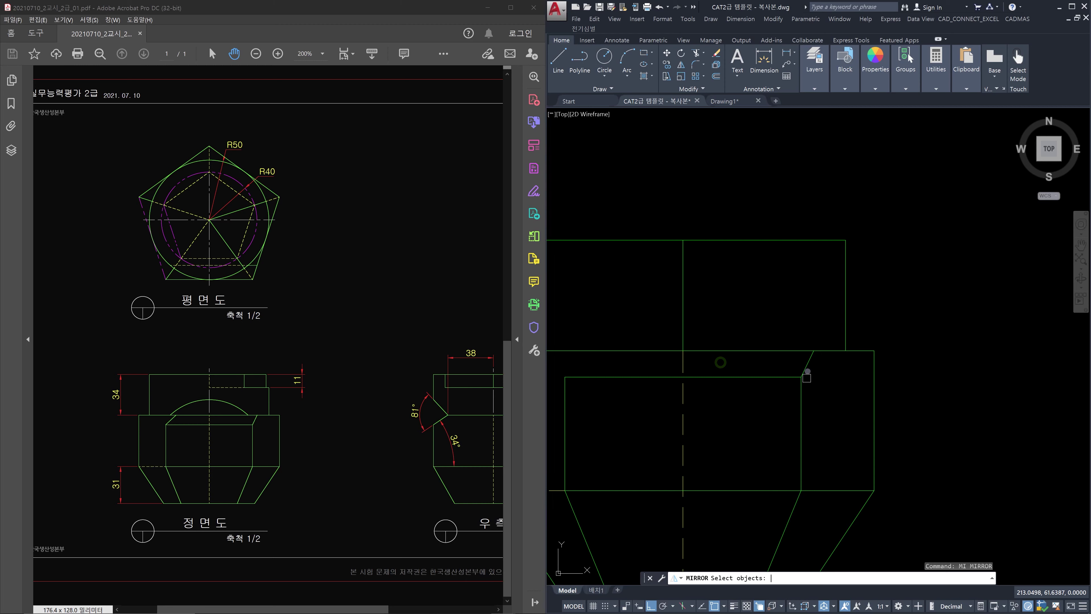
click(806, 364)
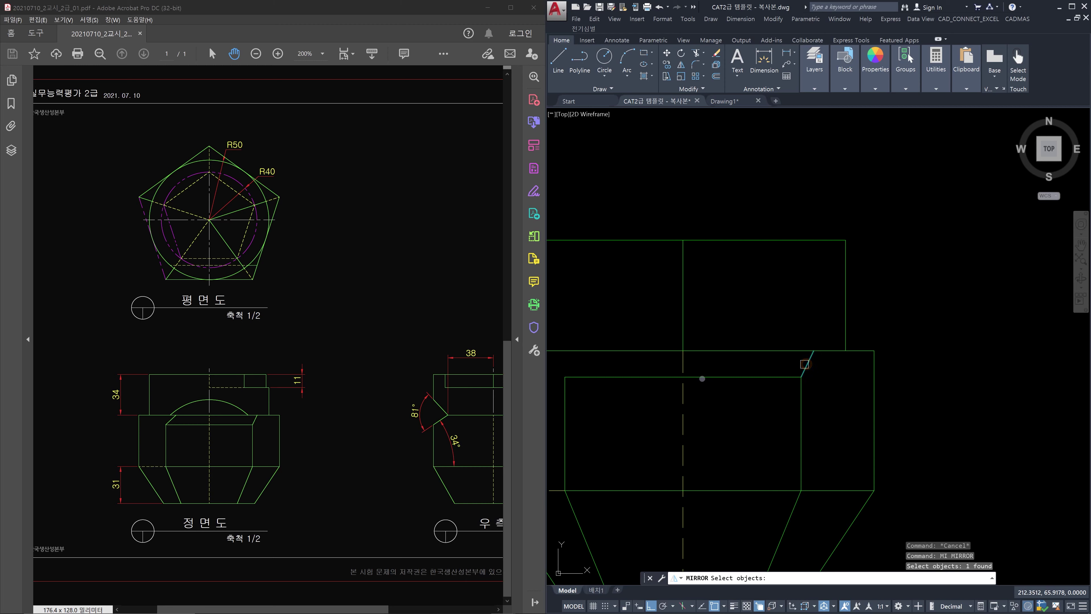
key(Return)
click(701, 378)
click(718, 308)
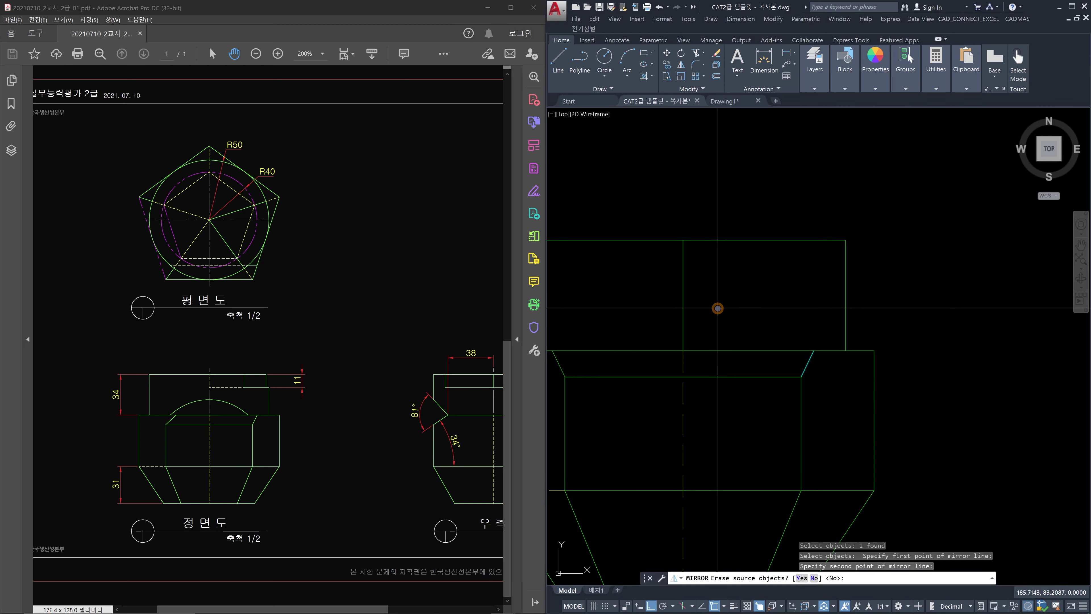
key(Return)
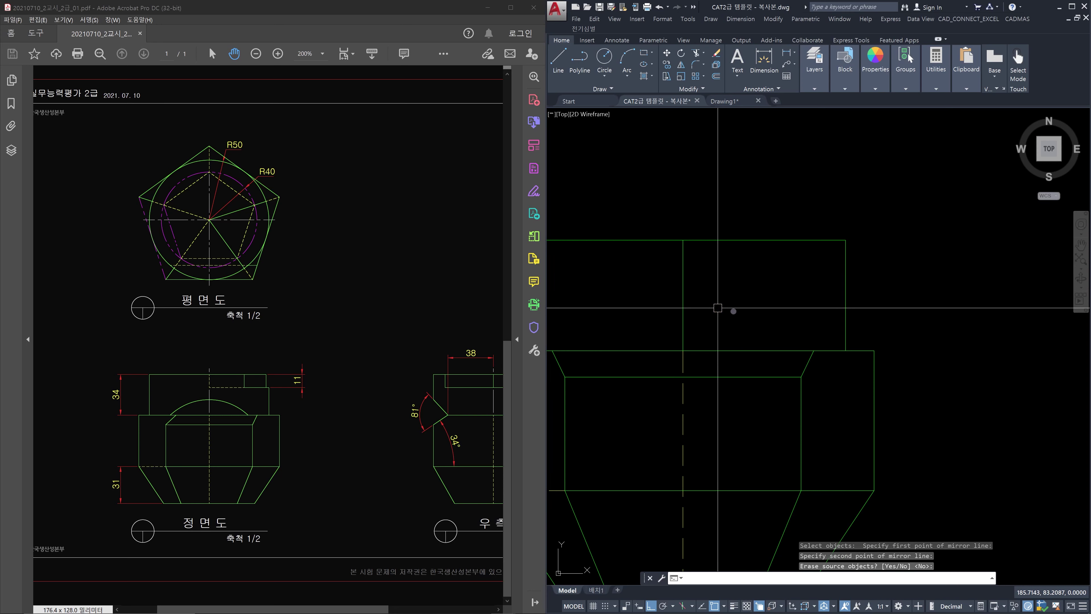
Step: Examine where the horizontal notch line's left end meets the diagonal edge in the plan view, comparing it with the front view
scroll(718, 308, down, 2)
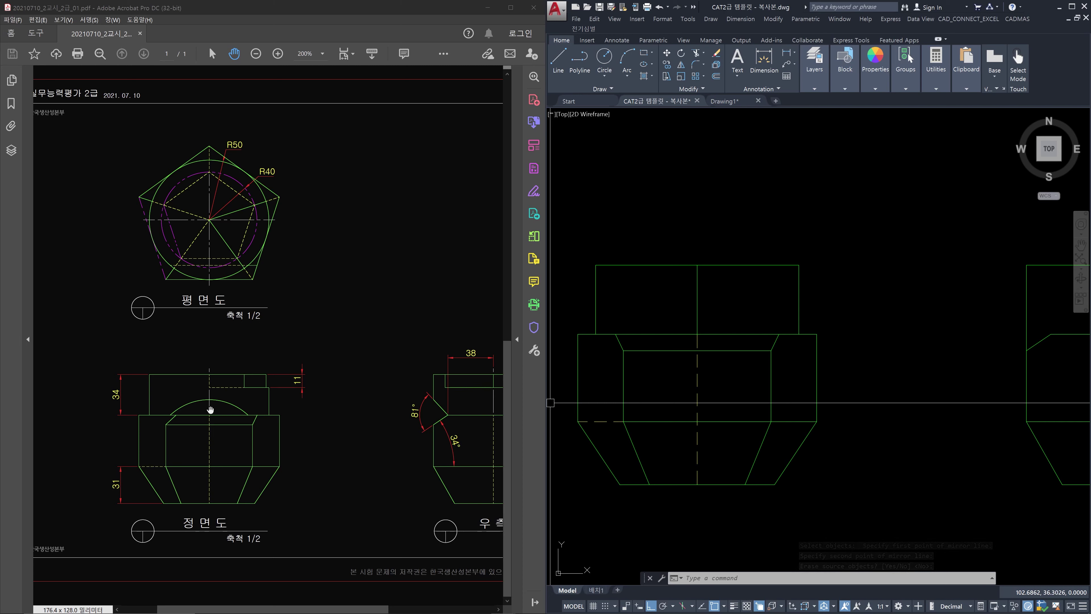
middle_drag(674, 279, 672, 427)
middle_drag(662, 242, 740, 396)
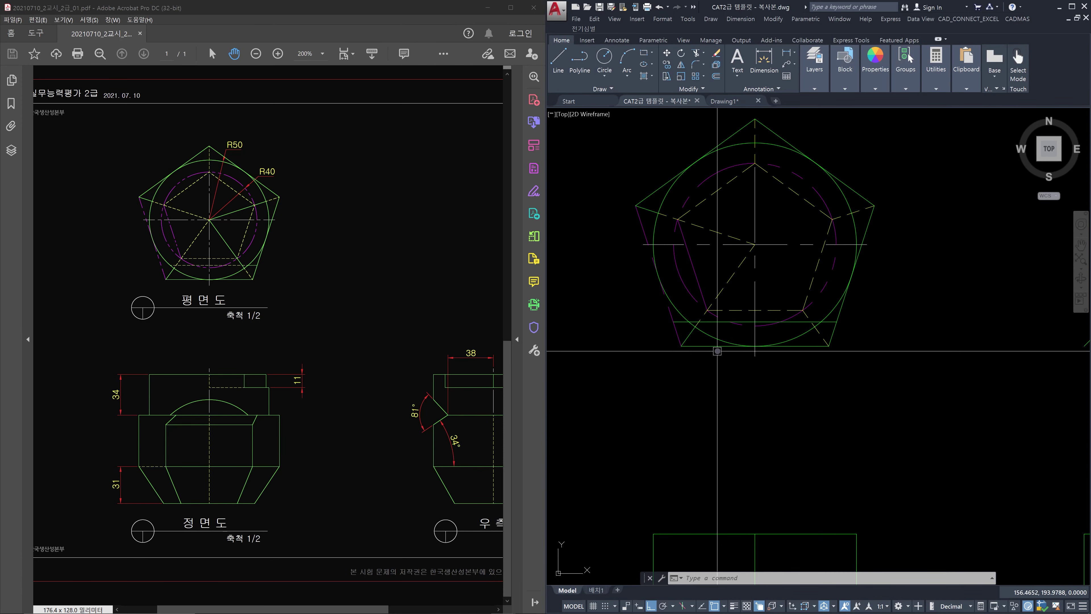
middle_drag(712, 356, 698, 316)
scroll(748, 291, up, 2)
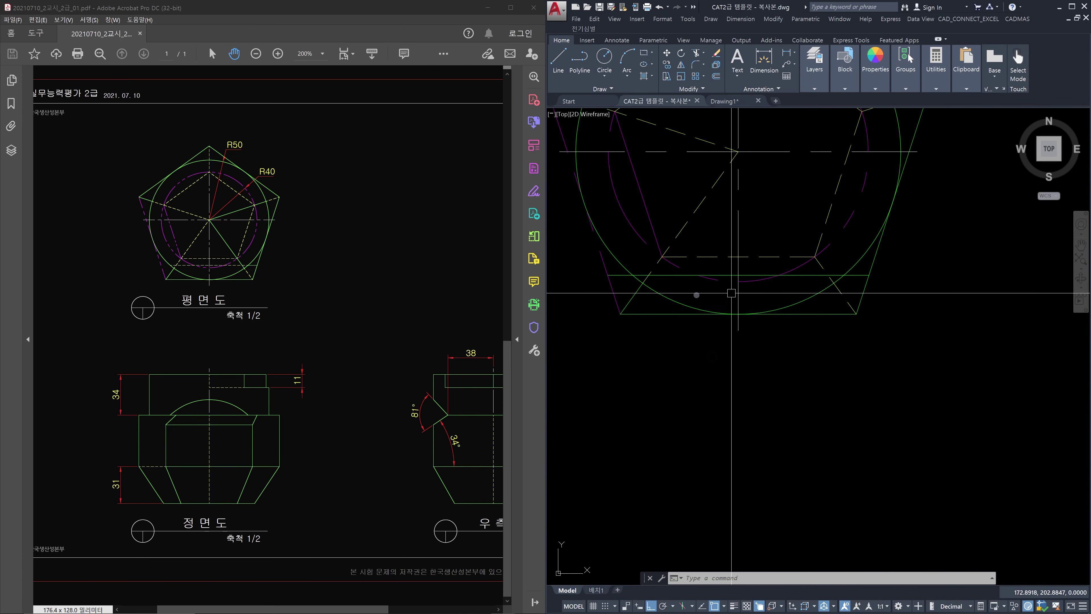
key(Escape)
key(Escape)
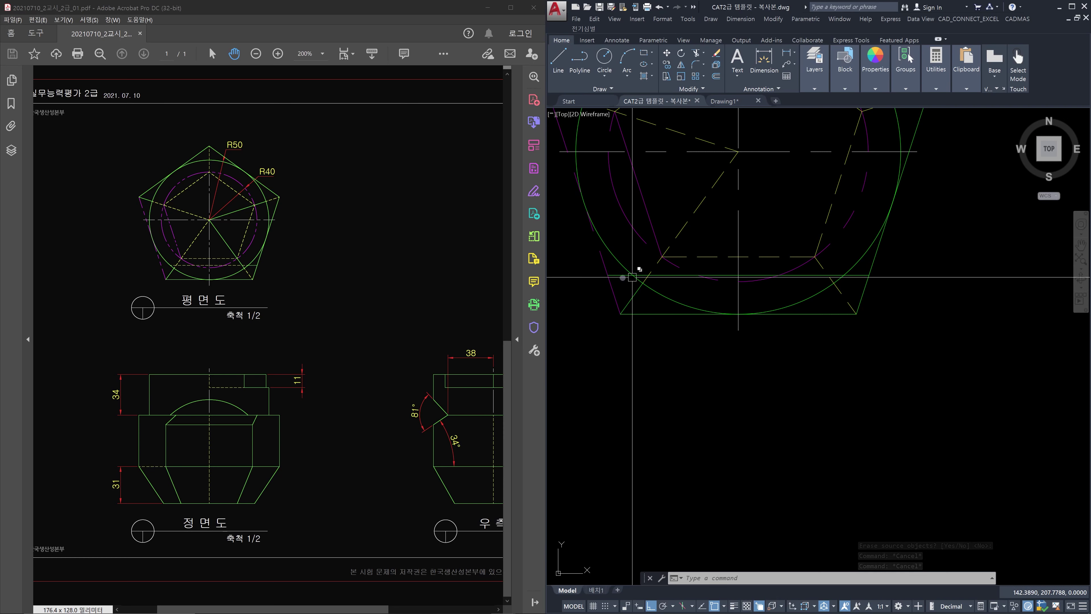
click(617, 276)
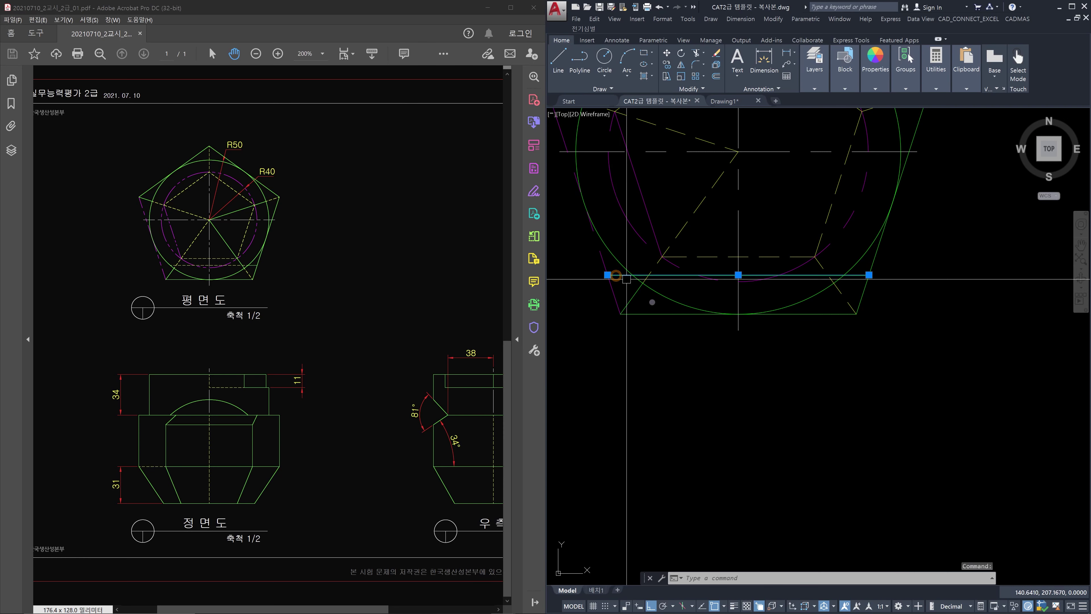
key(Escape)
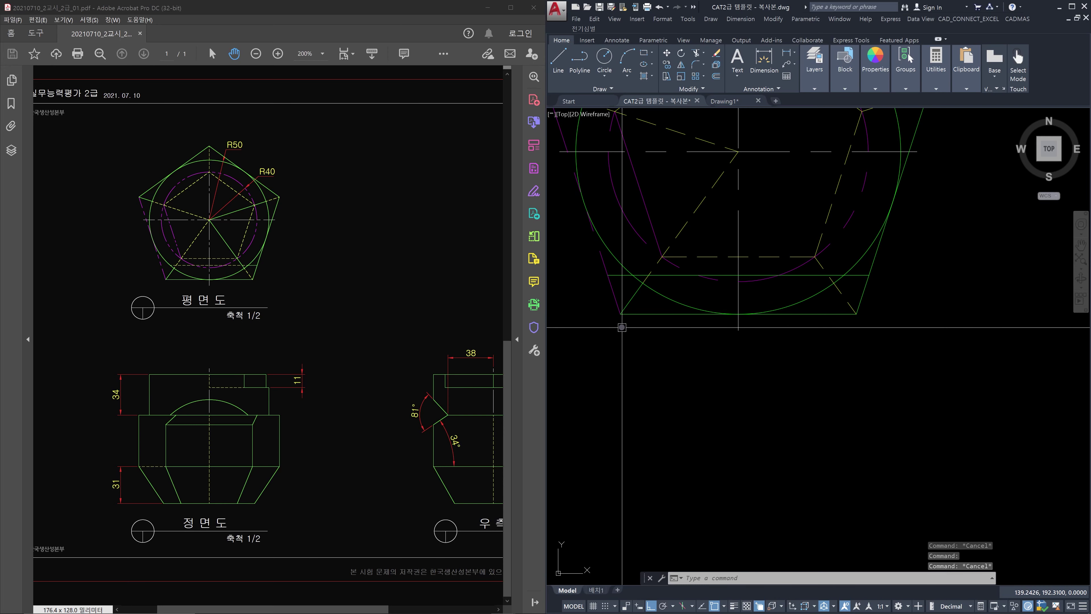
scroll(688, 354, down, 6)
middle_drag(701, 418, 701, 370)
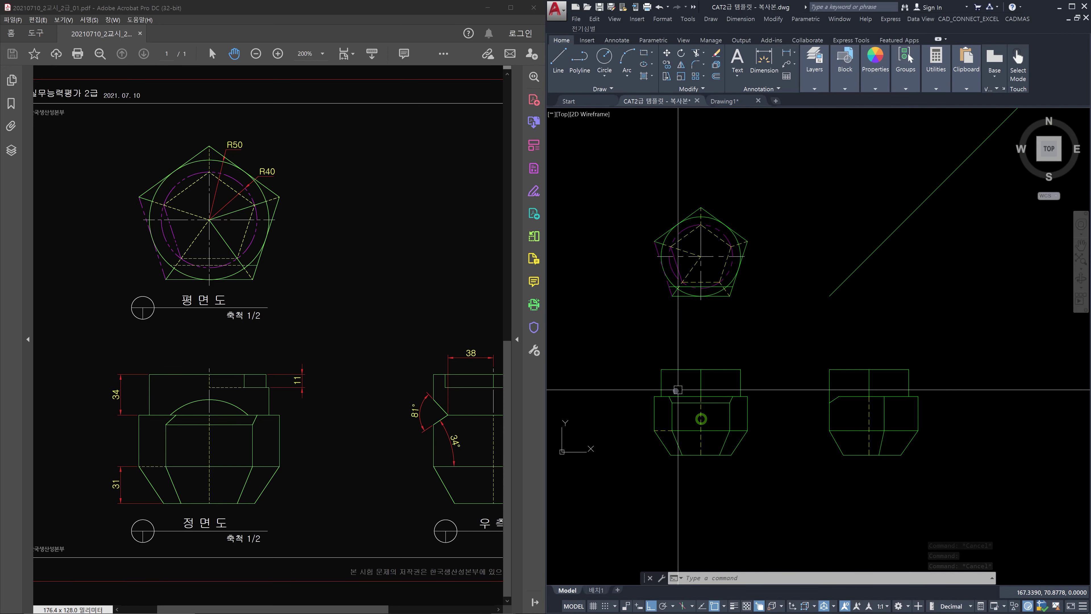
scroll(670, 296, up, 5)
scroll(701, 274, up, 2)
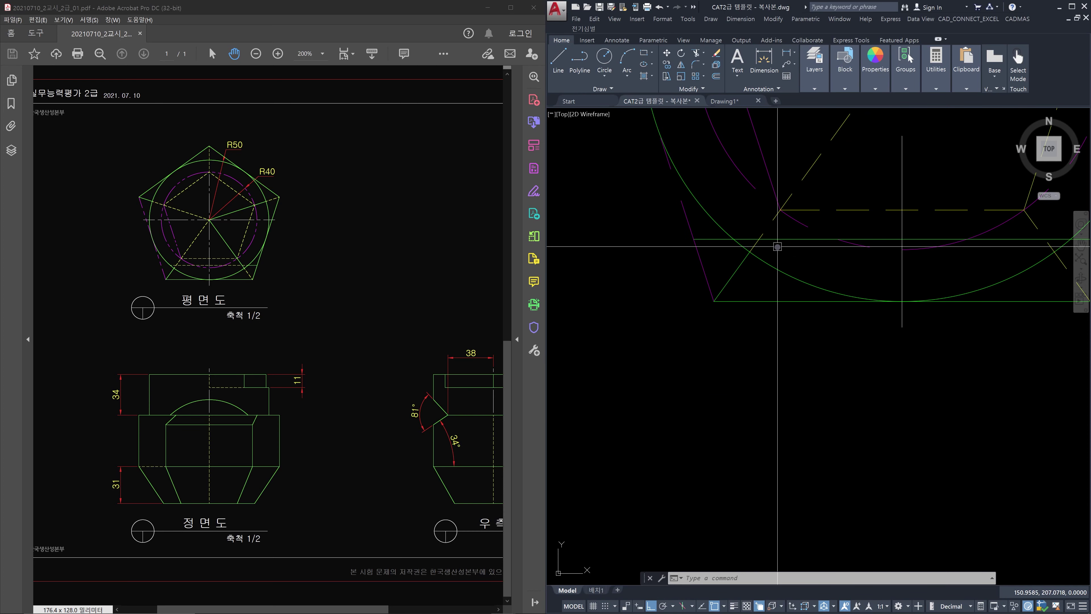
key(Escape)
key(Escape)
scroll(768, 255, up, 3)
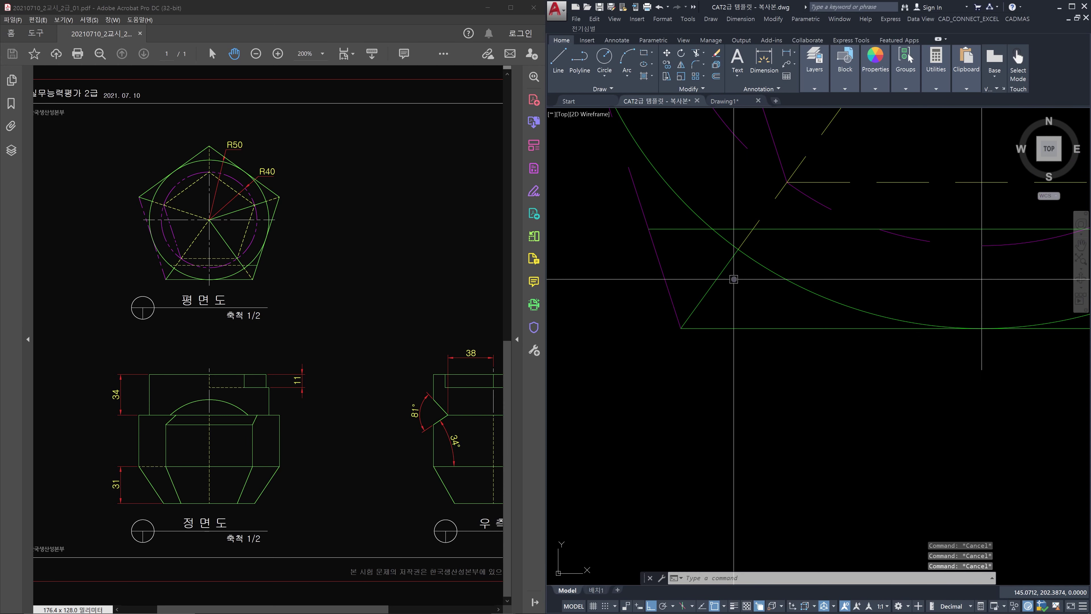
Step: Try trimming the horizontal line's left end back to the lower-left diagonal edge in the plan view, and undo the trim
text(tr)
key(Return)
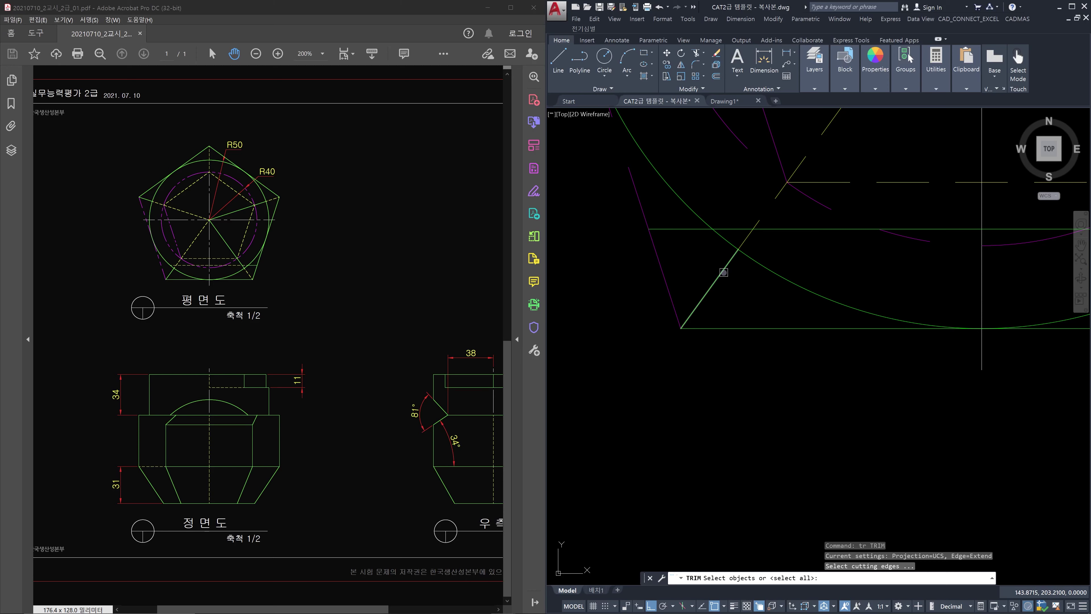
click(723, 272)
key(Return)
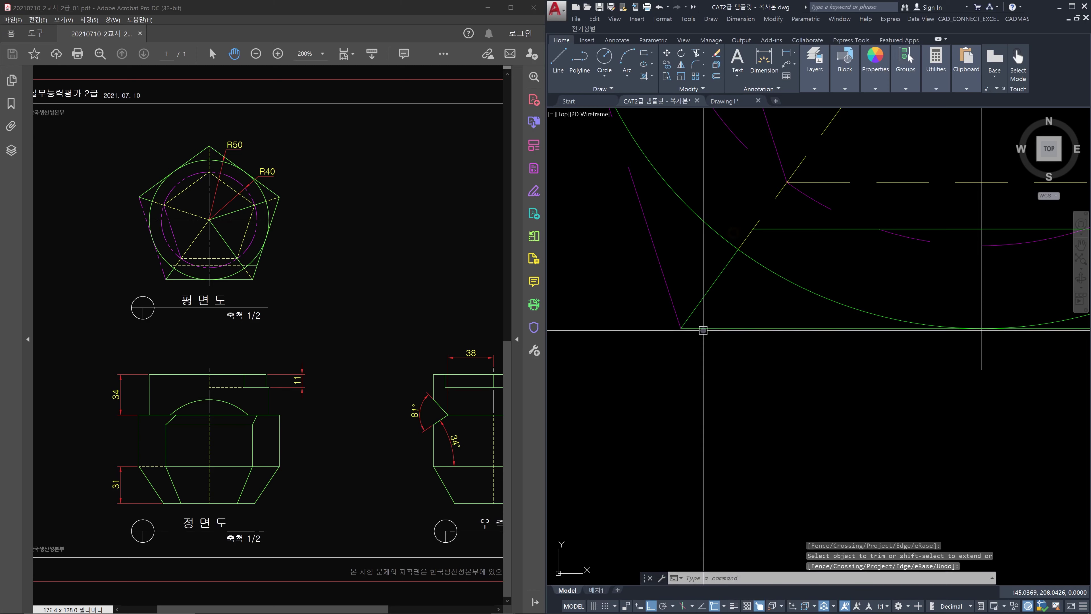
key(Escape)
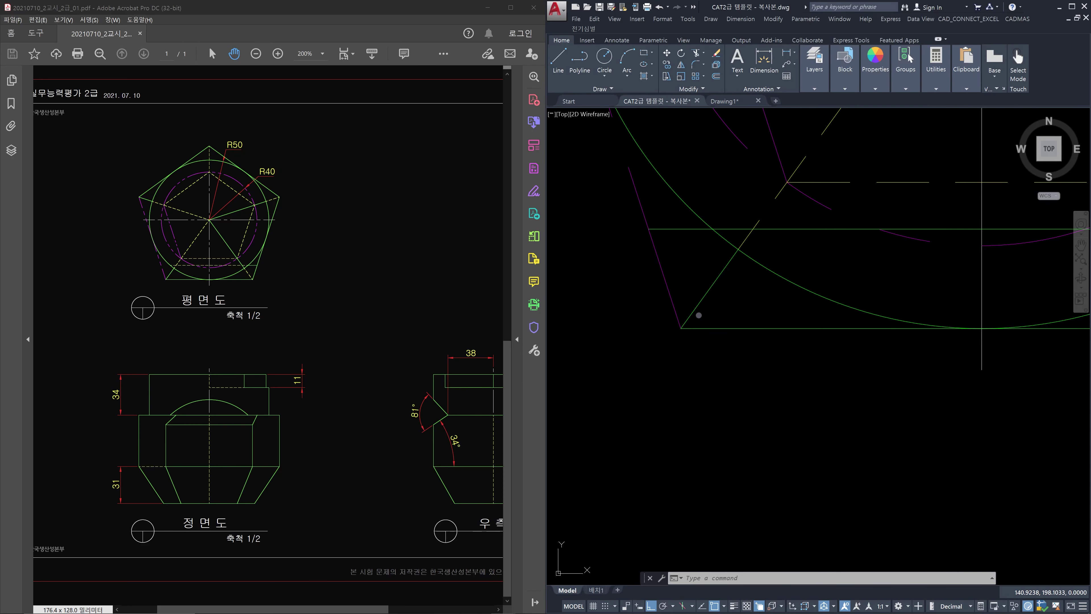
key(ctrl+z)
key(Escape)
key(Escape)
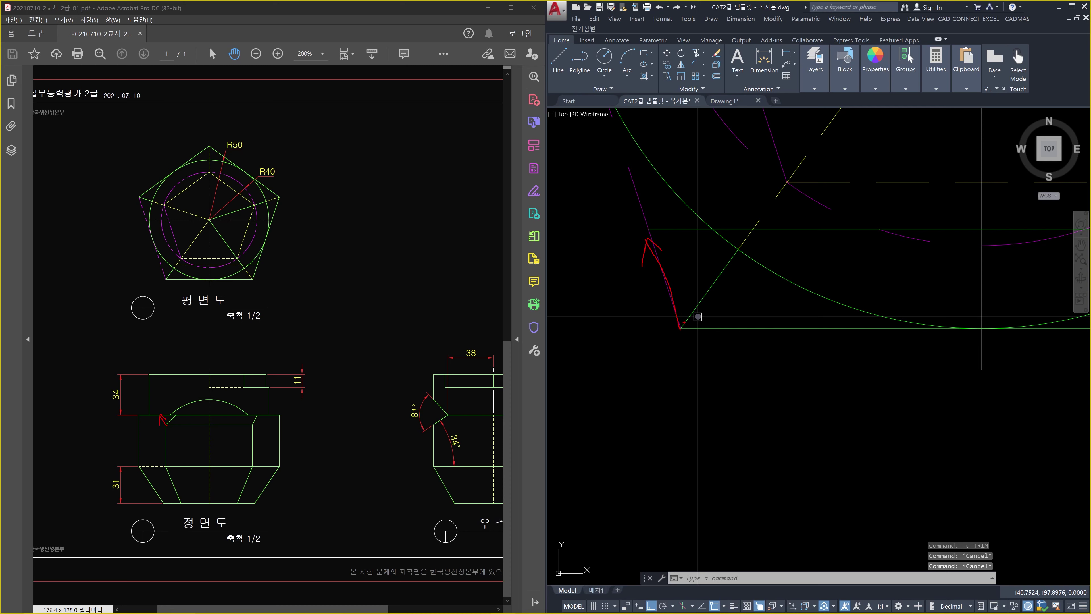
drag(681, 329, 743, 241)
drag(698, 311, 723, 278)
drag(688, 344, 688, 345)
mouse_move(686, 386)
mouse_down()
mouse_move(761, 383)
mouse_move(721, 419)
mouse_up()
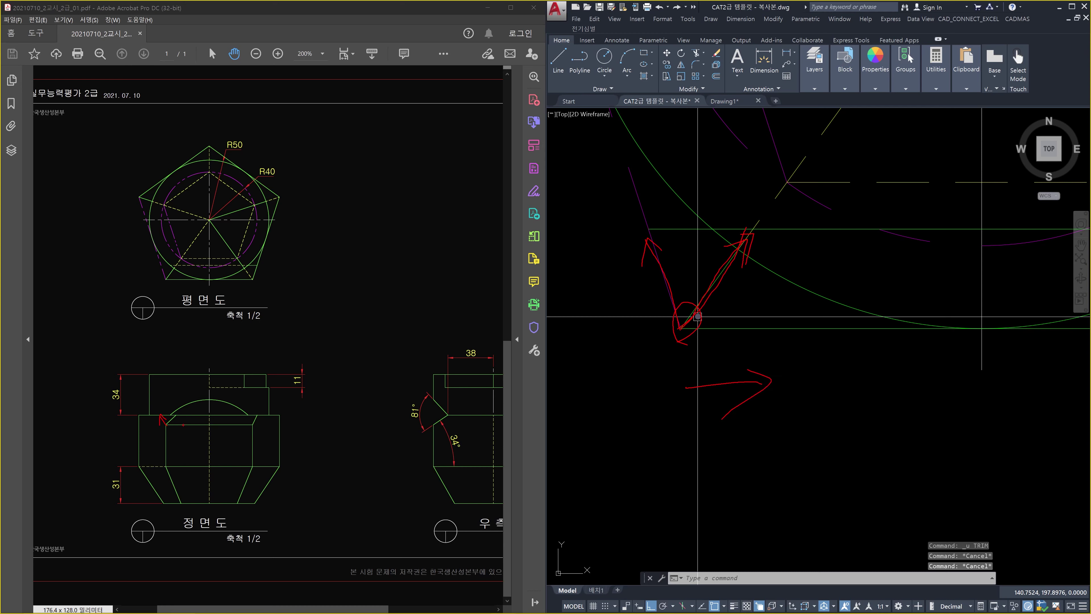
drag(183, 425, 191, 415)
mouse_move(645, 257)
mouse_down()
mouse_move(674, 325)
mouse_move(738, 260)
mouse_up()
mouse_move(781, 217)
mouse_down()
mouse_move(772, 233)
mouse_move(794, 227)
mouse_move(747, 230)
mouse_up()
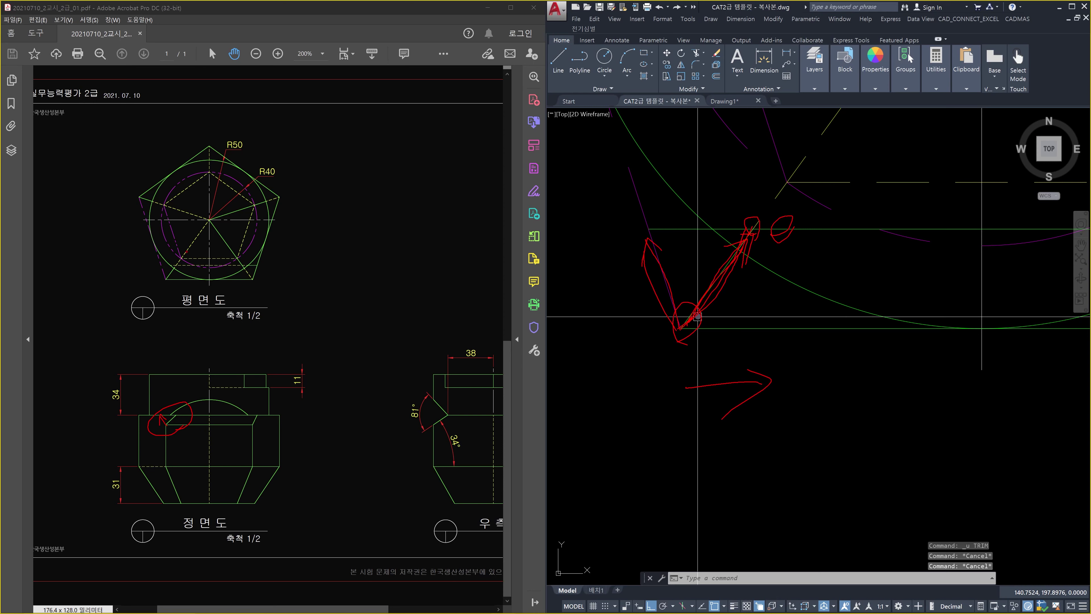
drag(174, 411, 180, 417)
key(Escape)
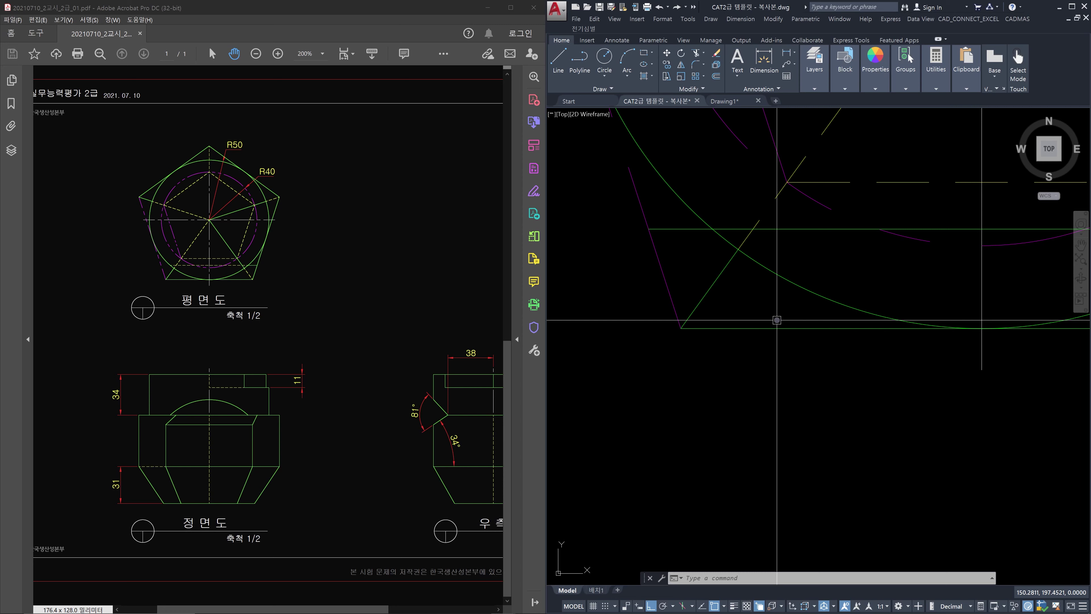
Step: Project the crossing of the horizontal line and lower-left diagonal from the plan view to the front view with a vertical construction line
text(x1)
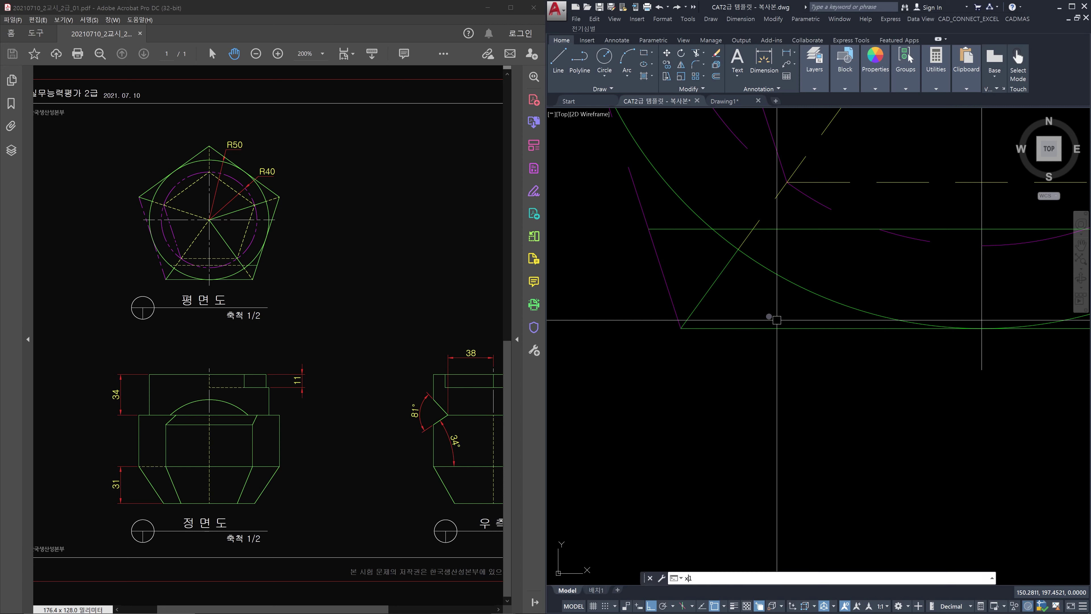
key(Return)
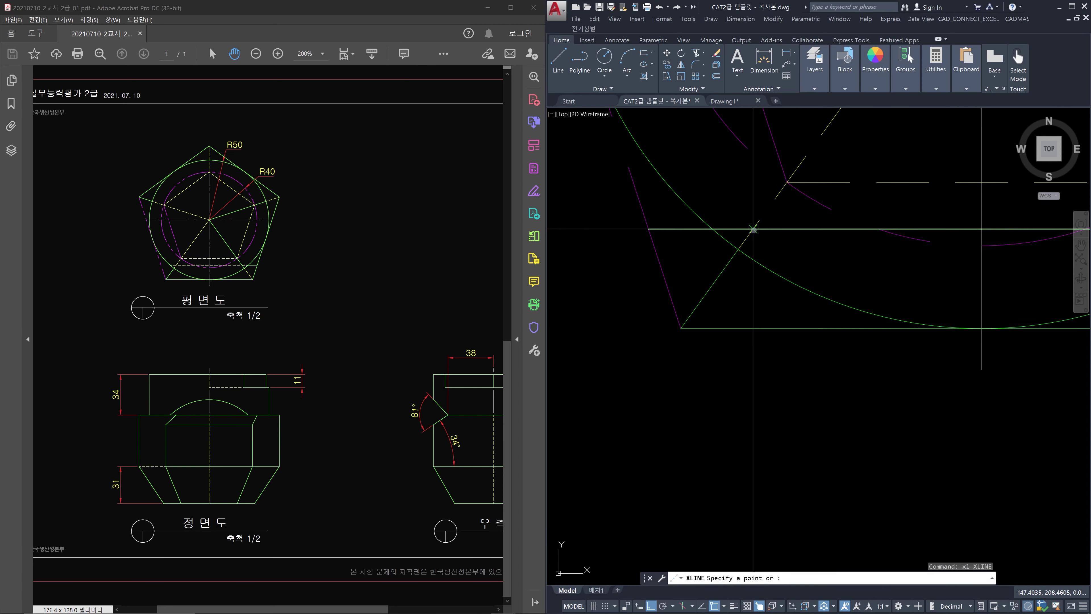
click(753, 230)
key(Escape)
scroll(812, 417, down, 6)
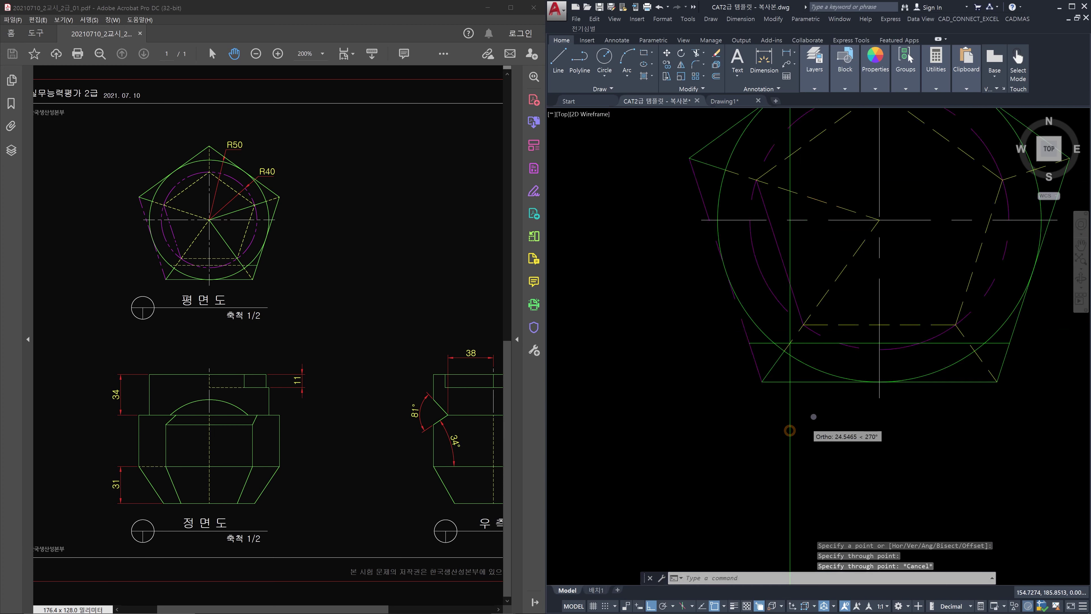
Step: Erase the mirrored slanted notch edge on the left side of the front view
middle_drag(855, 444, 820, 297)
scroll(779, 519, up, 2)
scroll(757, 533, up, 2)
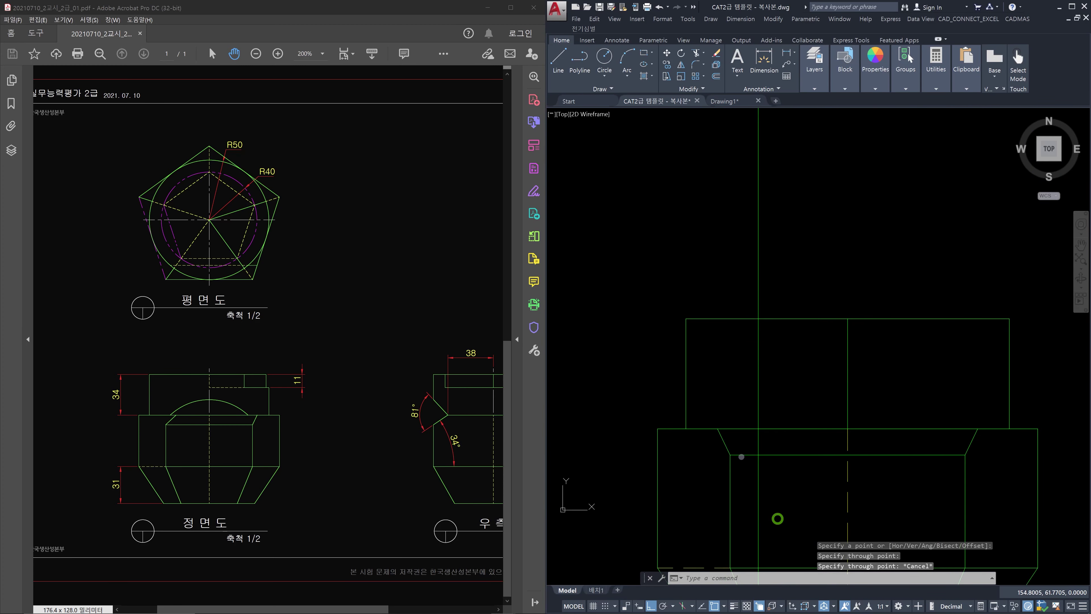
click(723, 427)
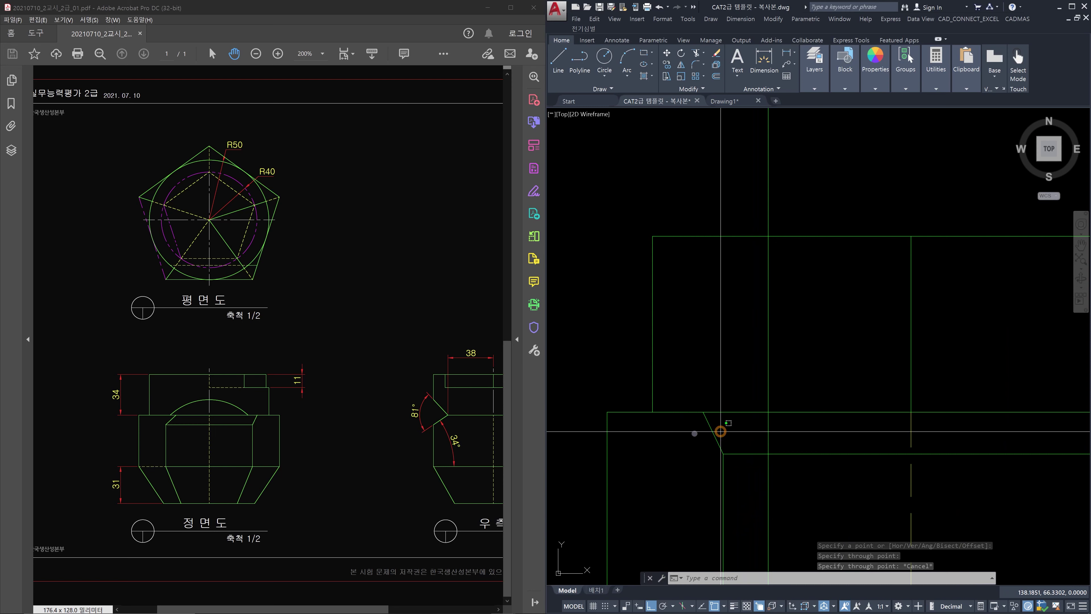
click(673, 432)
key(Delete)
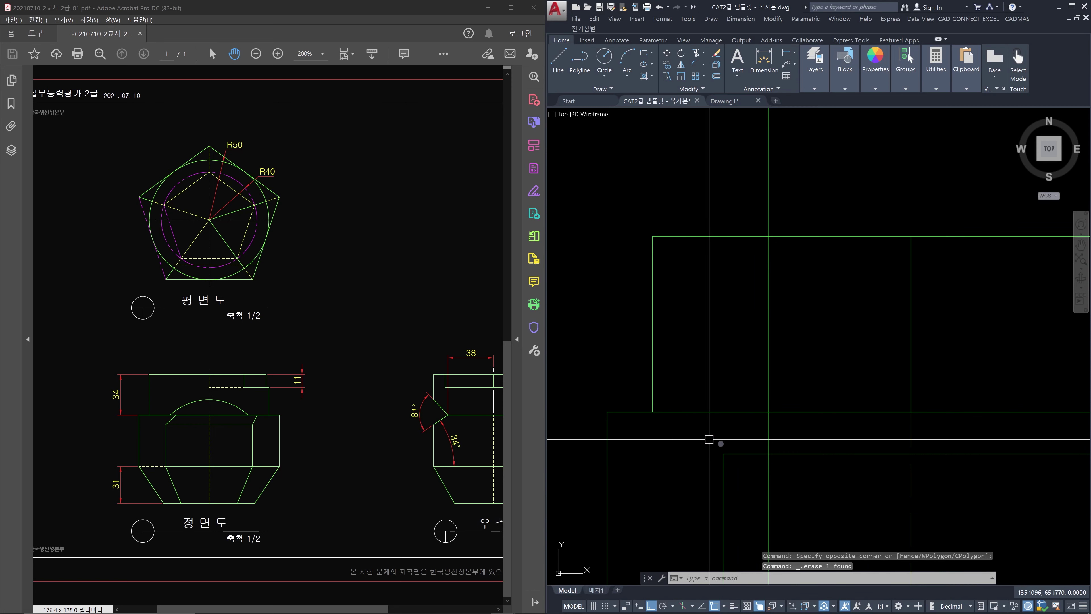
Step: Draw the left slanted notch edge from the central face's upper-left corner to the construction line's crossing with the shoulder line
text(l)
key(Return)
click(724, 452)
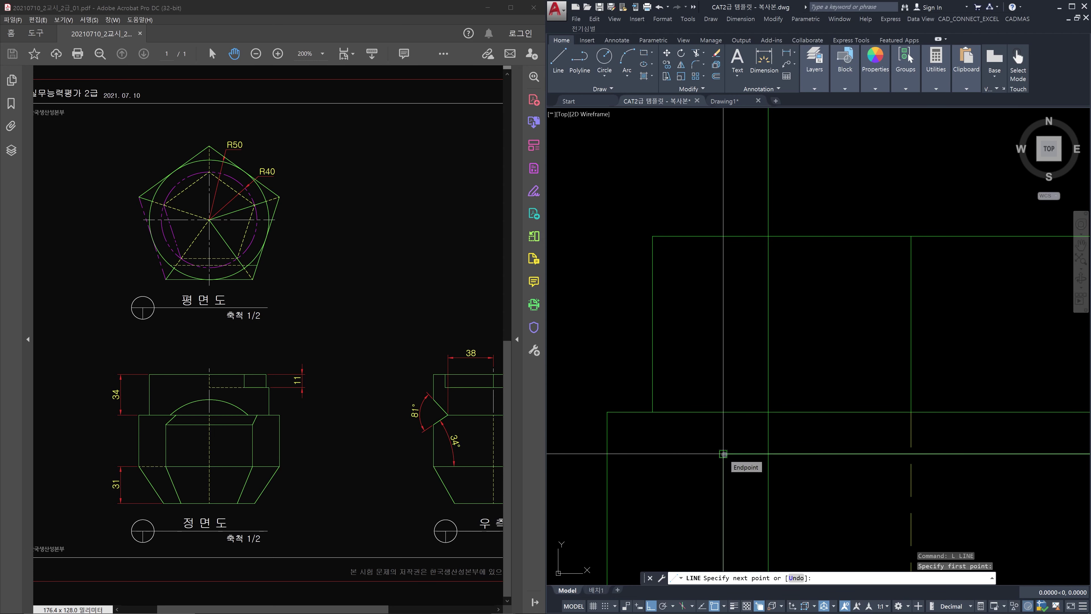
click(768, 413)
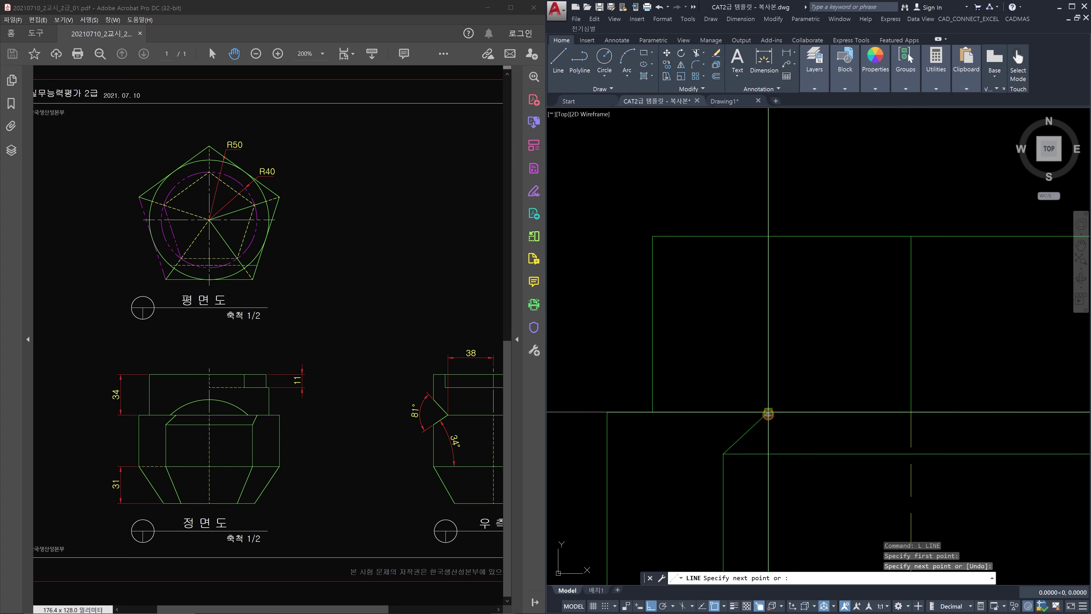
key(Escape)
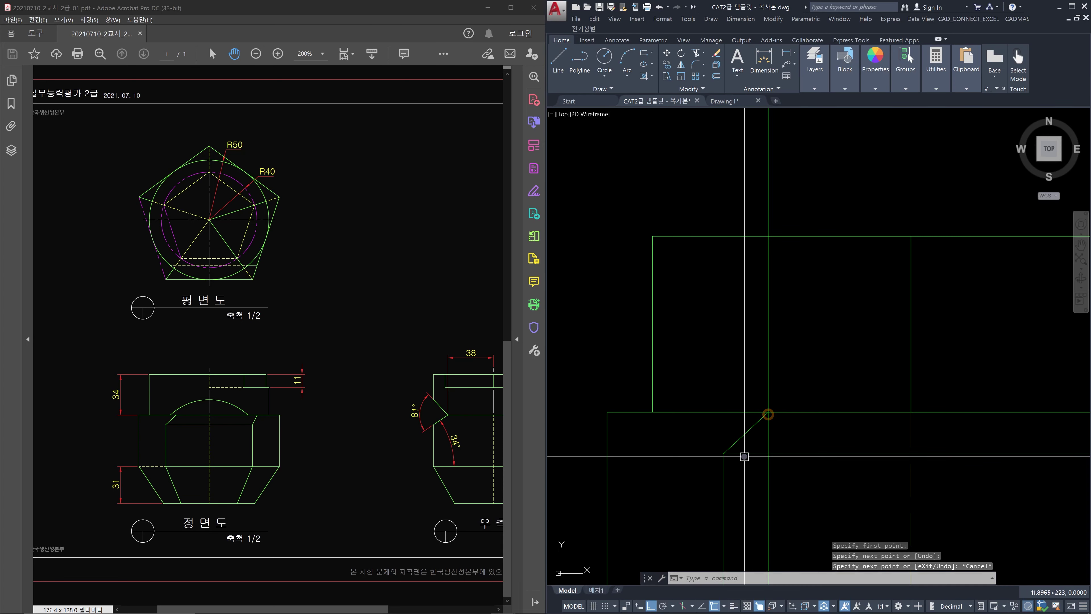
Step: Erase the vertical construction line passing through the left part of the front view
click(764, 479)
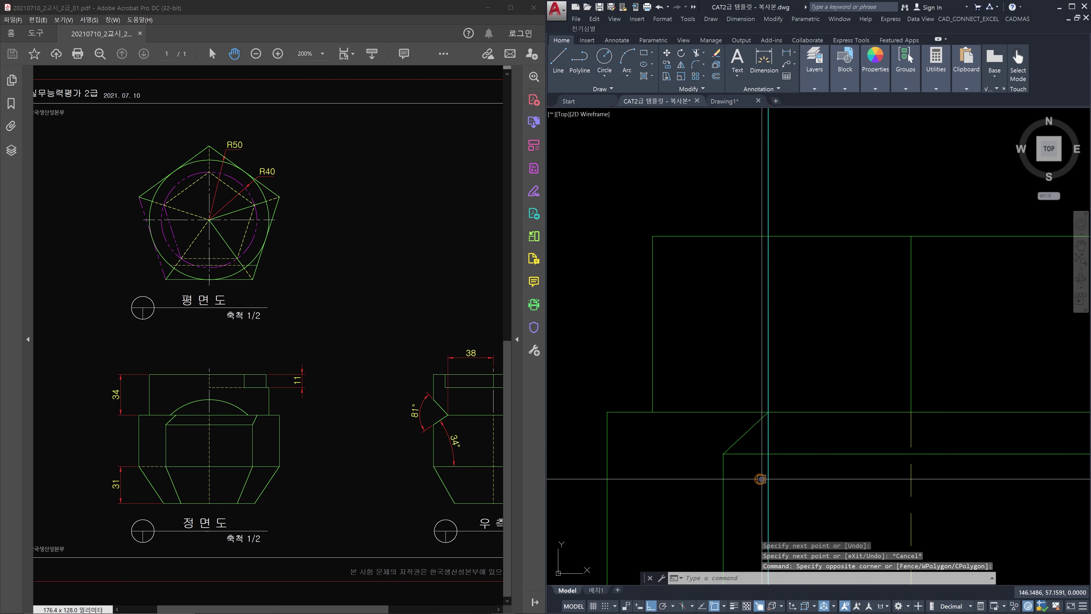
click(762, 479)
key(Delete)
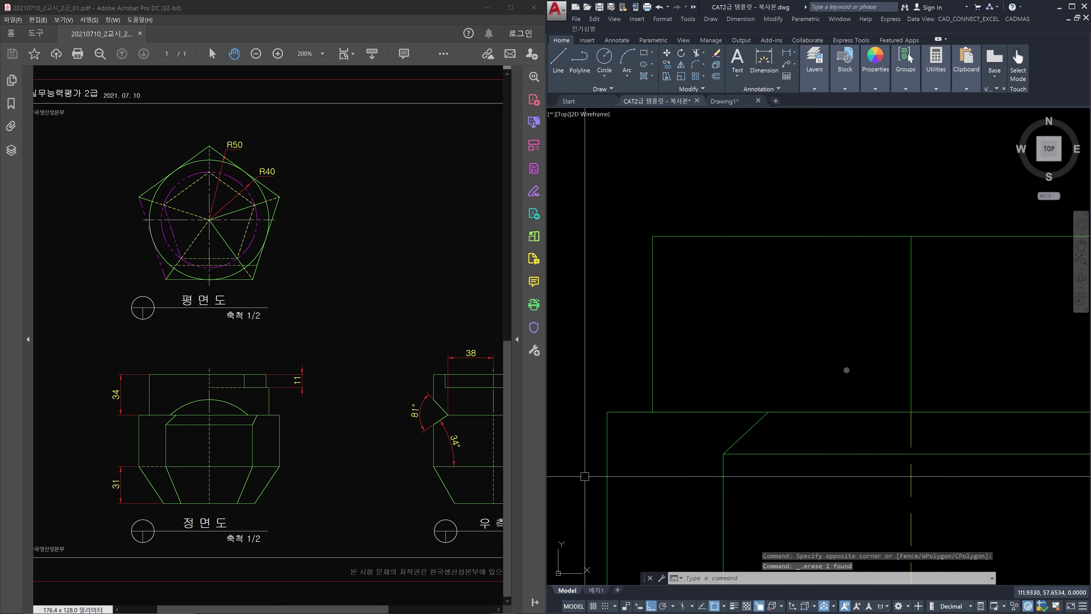
scroll(845, 366, down, 2)
scroll(911, 382, down, 2)
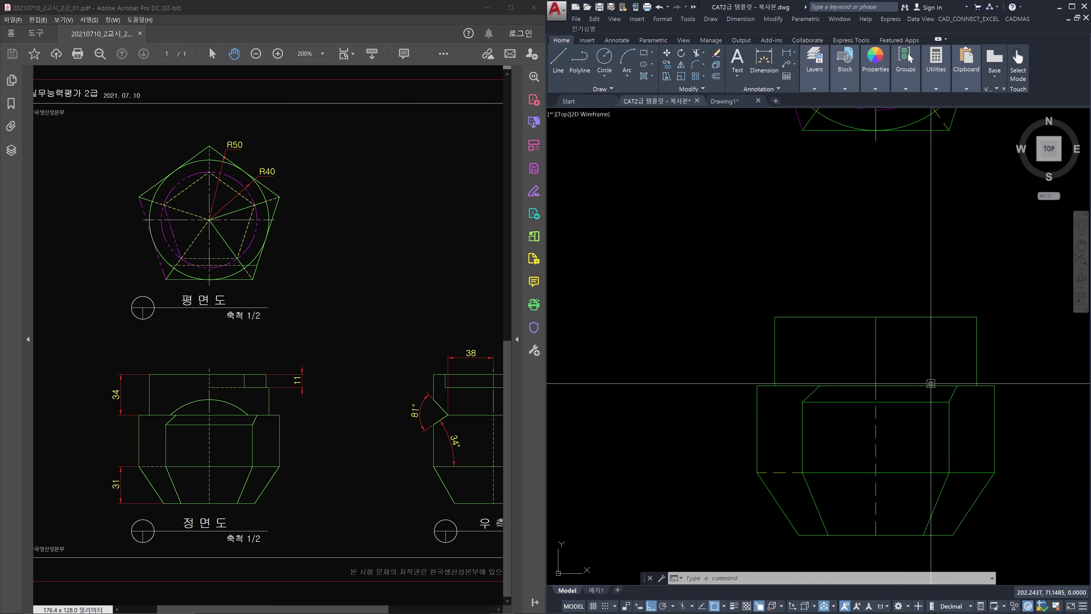
Step: Break the plan view's lower horizontal notch line at its right-hand crossing with the green circle
scroll(934, 383, down, 3)
scroll(902, 344, up, 3)
scroll(893, 309, up, 2)
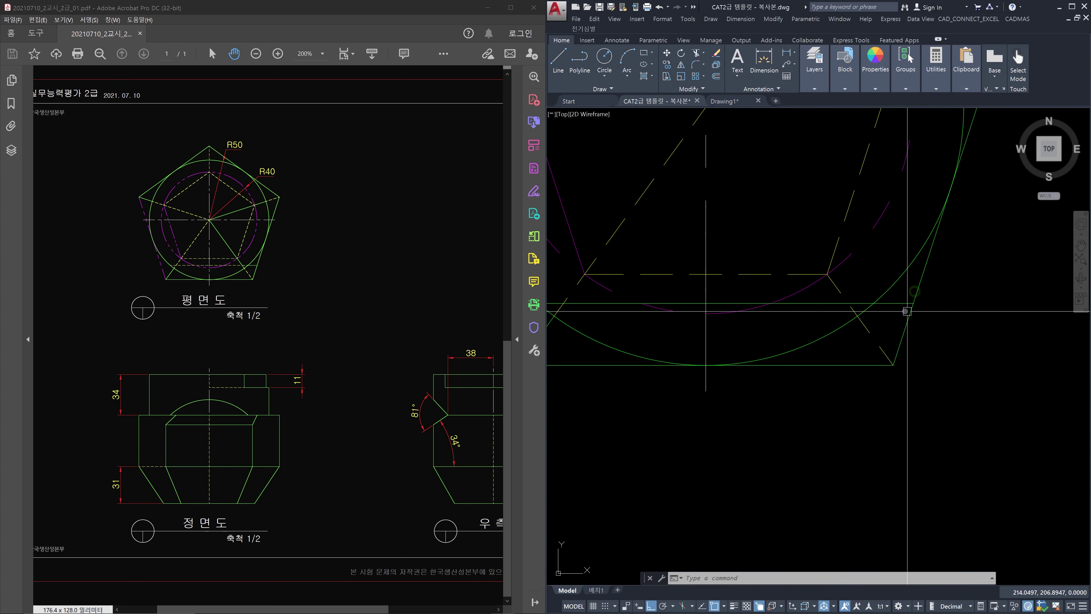
scroll(925, 312, down, 5)
scroll(945, 430, up, 1)
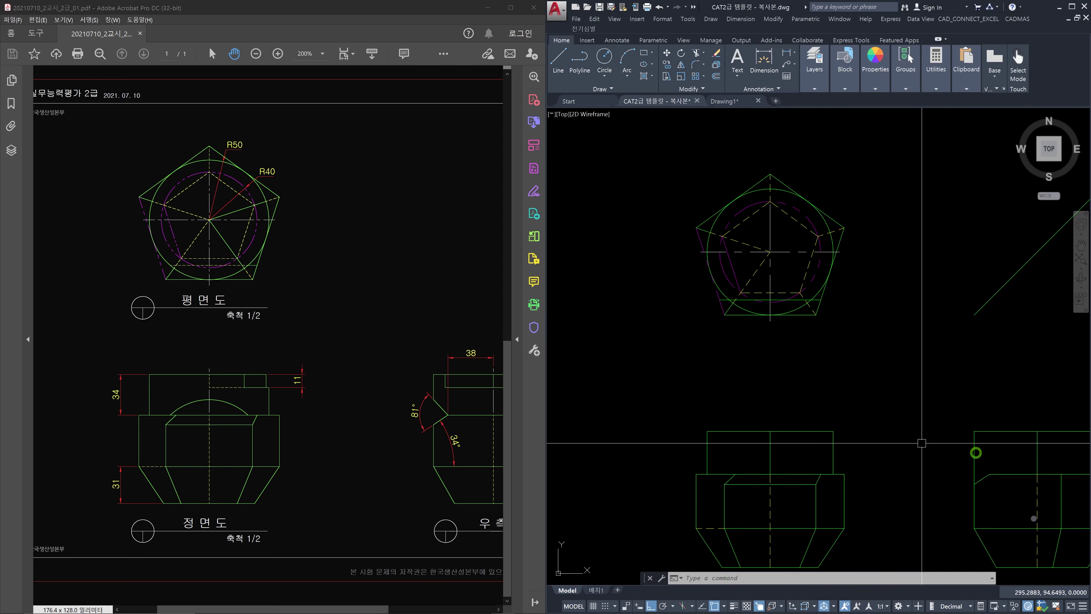
scroll(796, 308, up, 4)
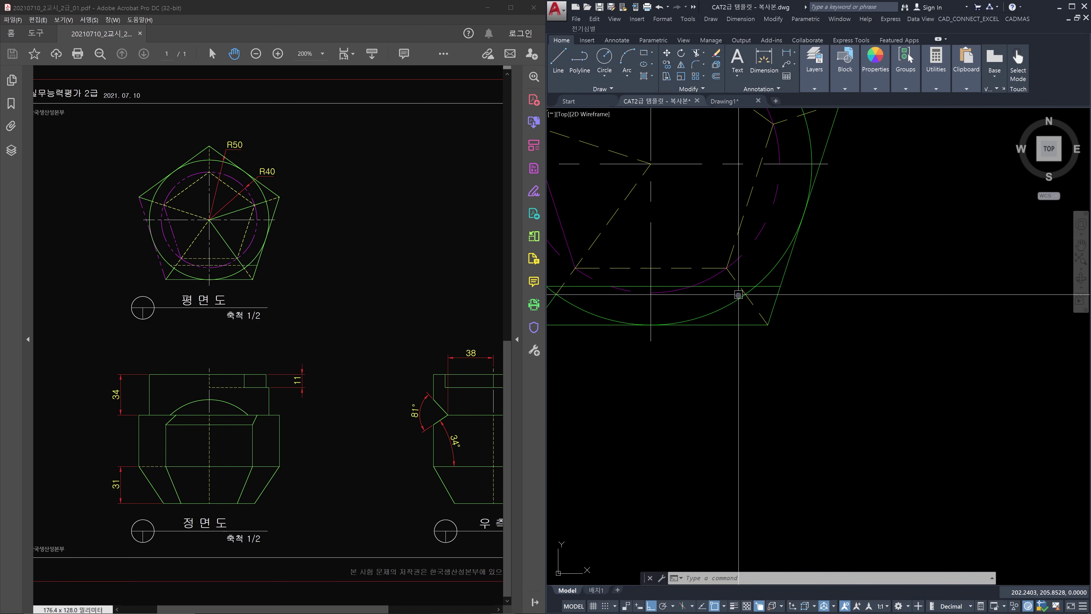
scroll(738, 295, up, 3)
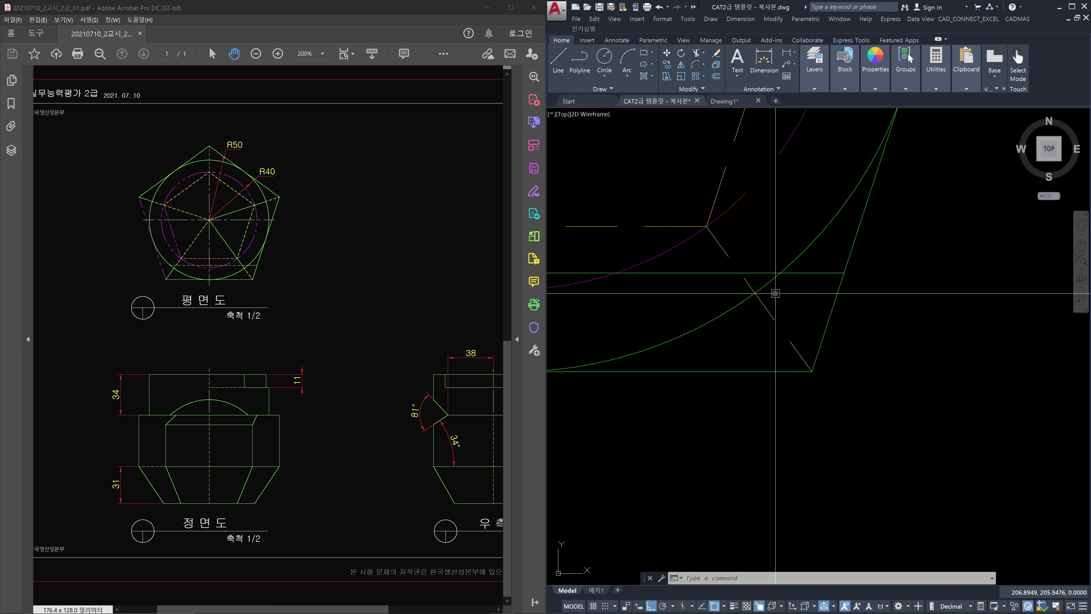
text(br)
key(Return)
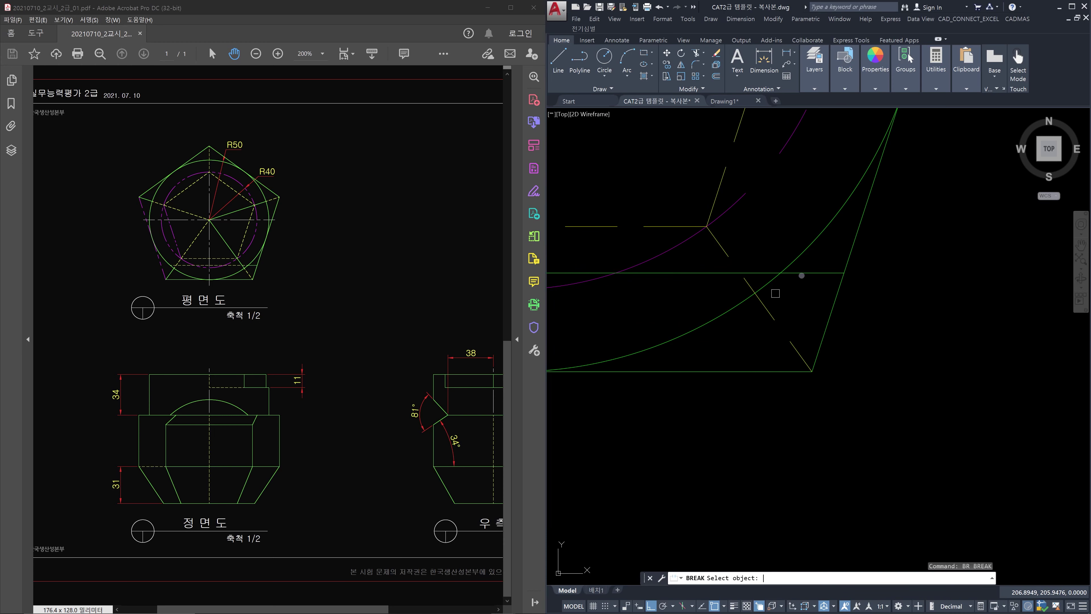
click(802, 274)
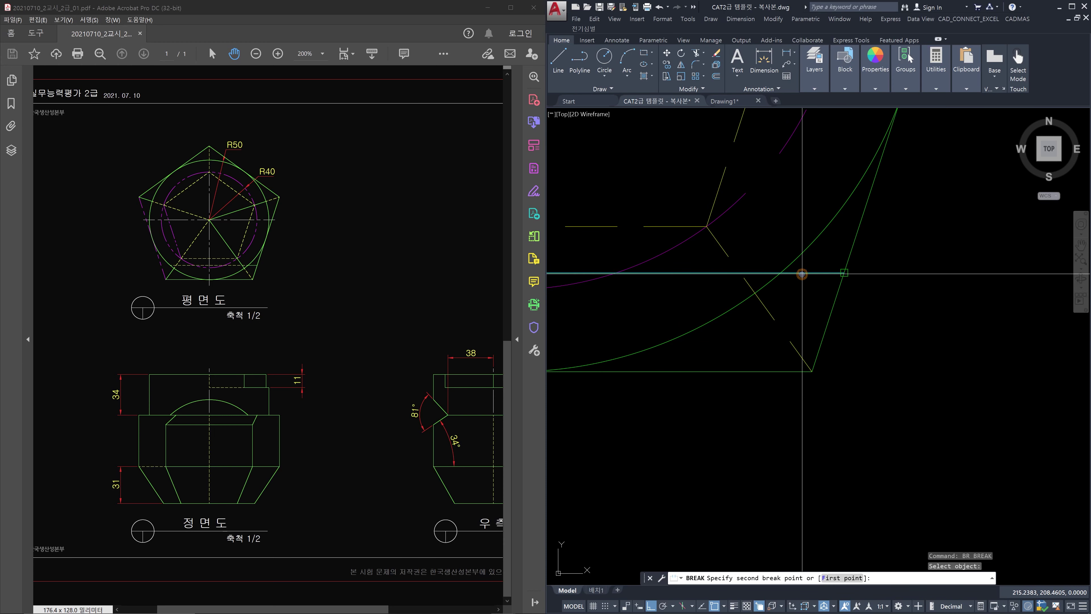
text(f)
key(Return)
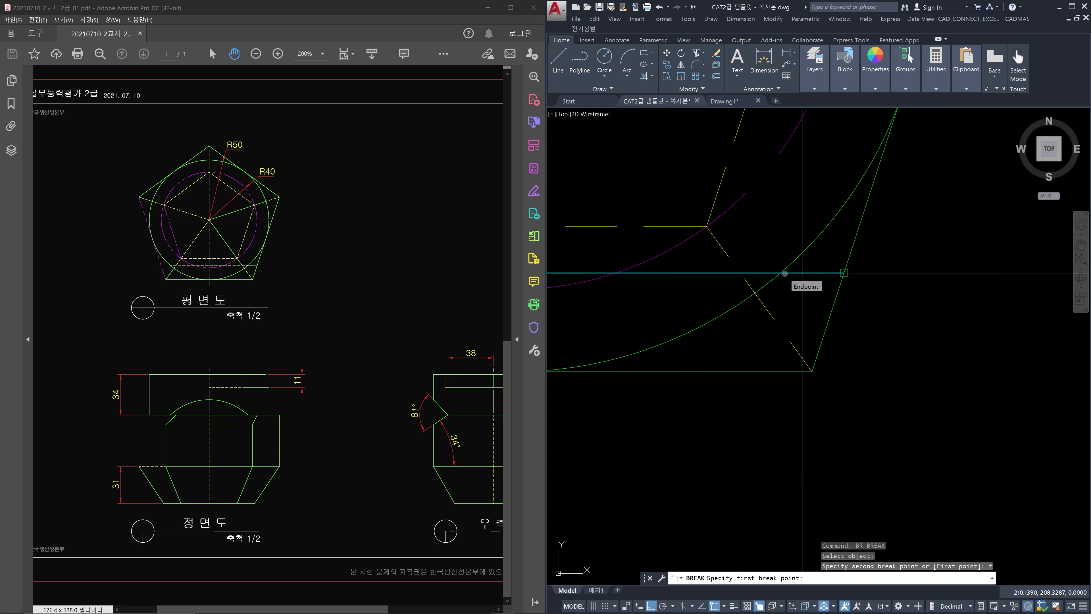
click(784, 272)
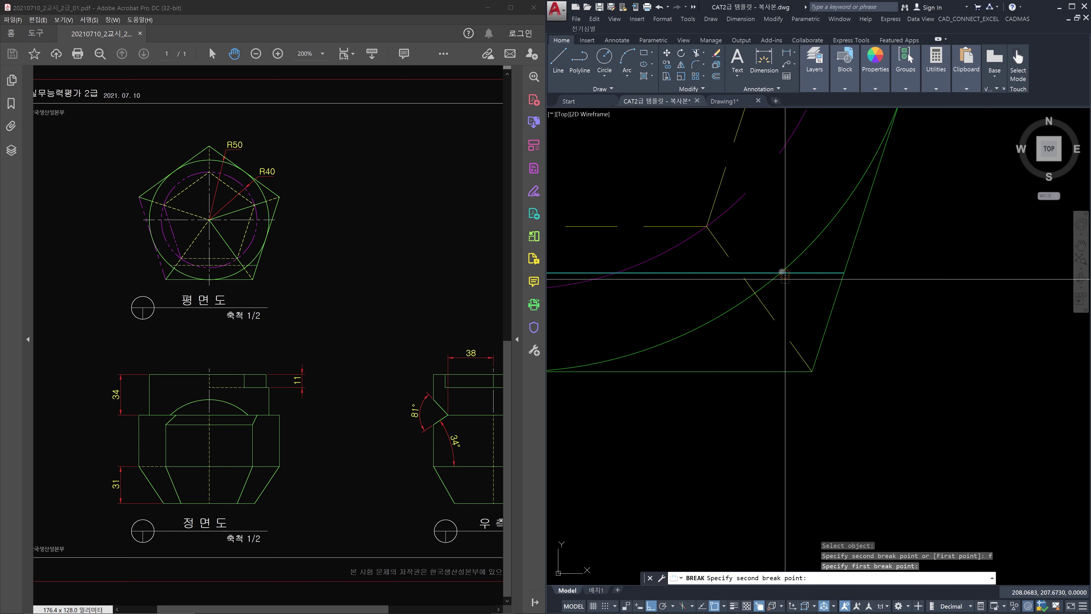
key(Escape)
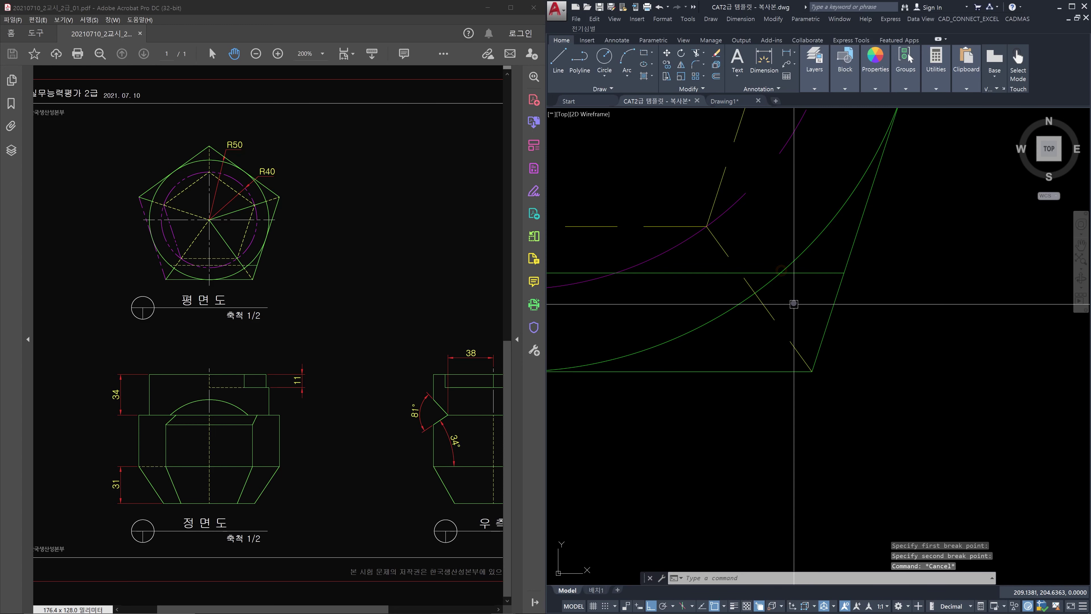
Step: Match the properties of the dashed lower-right diagonal onto the plan view's horizontal notch line inside the break point
text(ma)
key(Return)
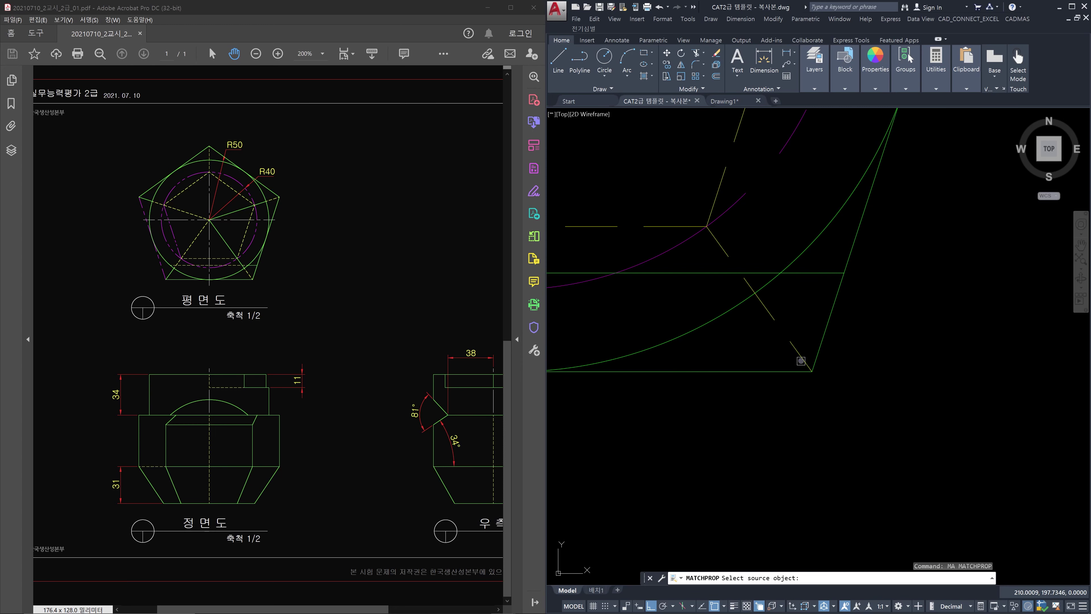
click(802, 360)
click(760, 272)
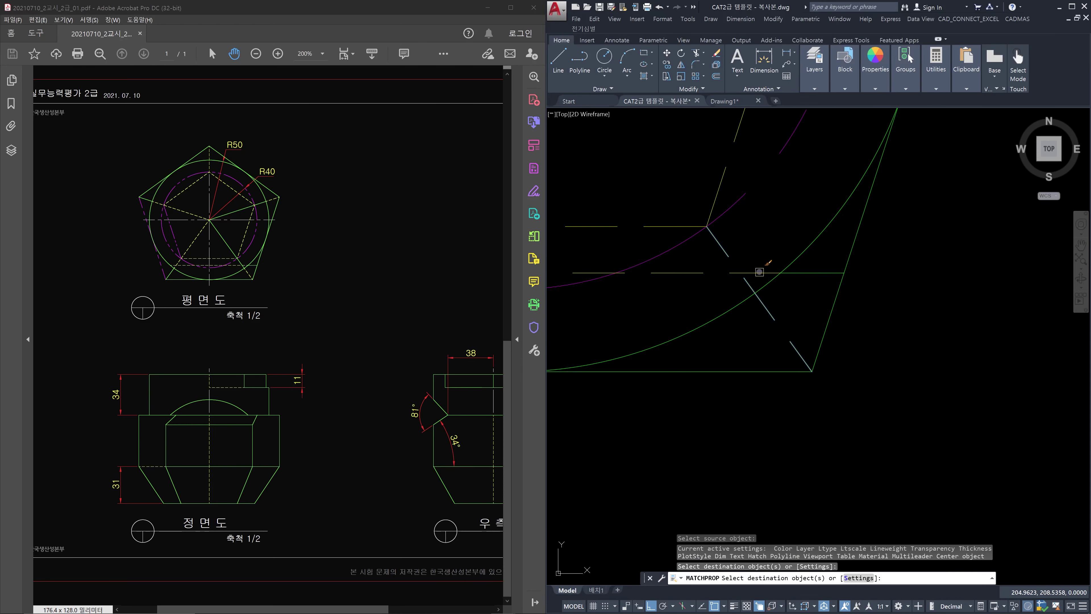
key(Escape)
scroll(759, 270, down, 5)
middle_drag(760, 269, 813, 300)
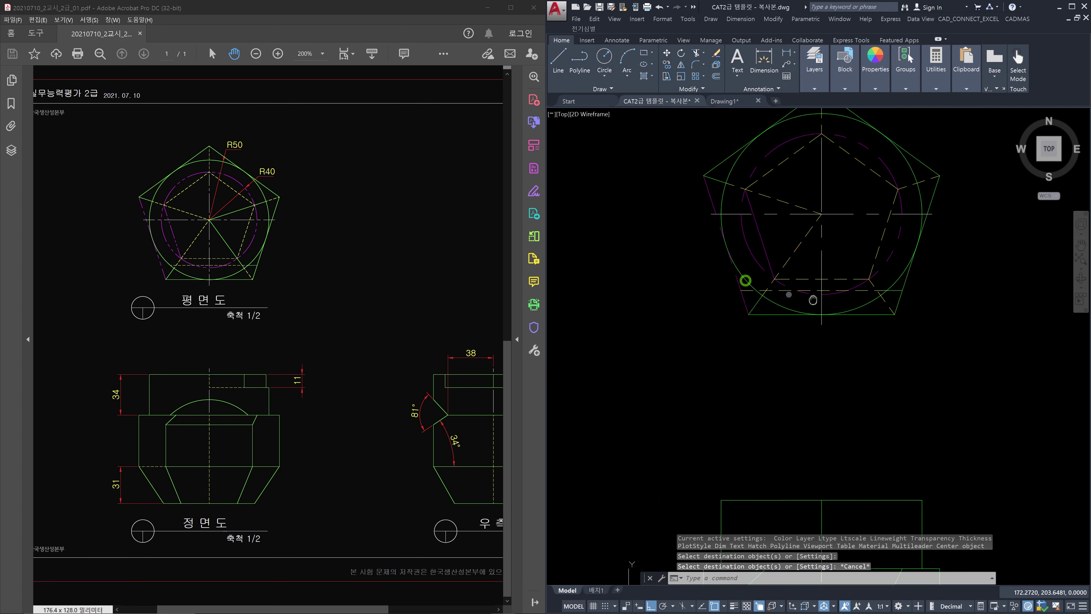
Step: Compare the plan view's lower-left corner with the reference PDF and examine the notch in its right side view
scroll(760, 285, up, 6)
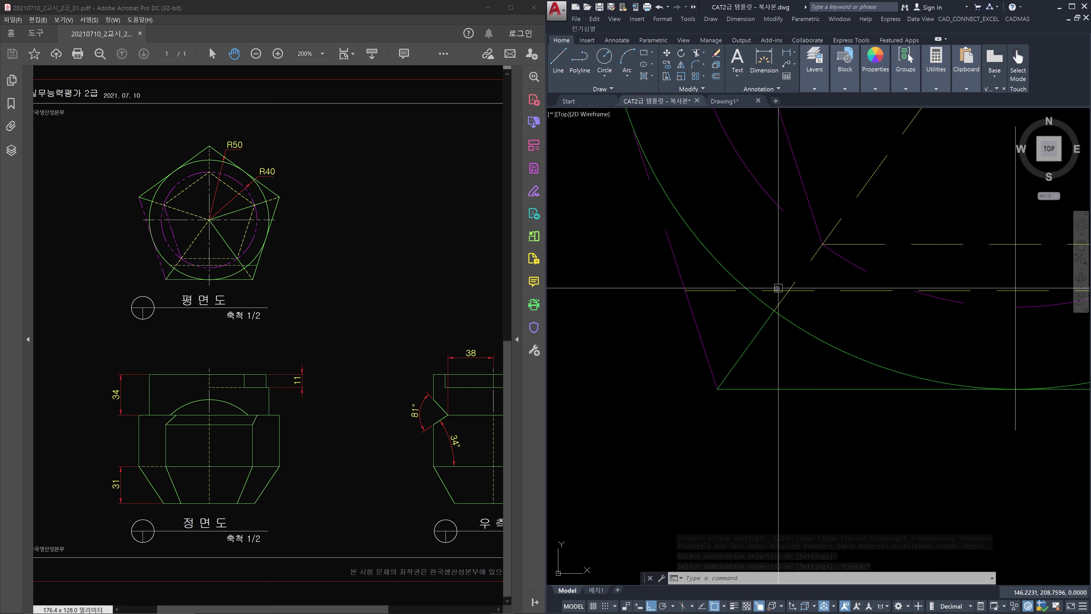
click(176, 272)
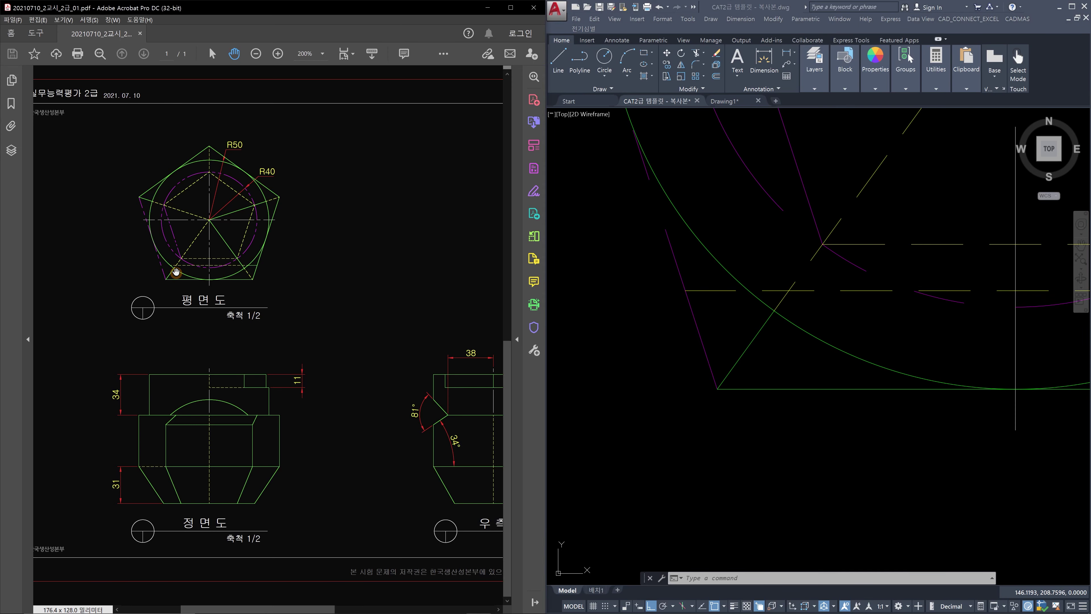
ctrl+scroll(177, 272, up, 3)
scroll(890, 338, down, 2)
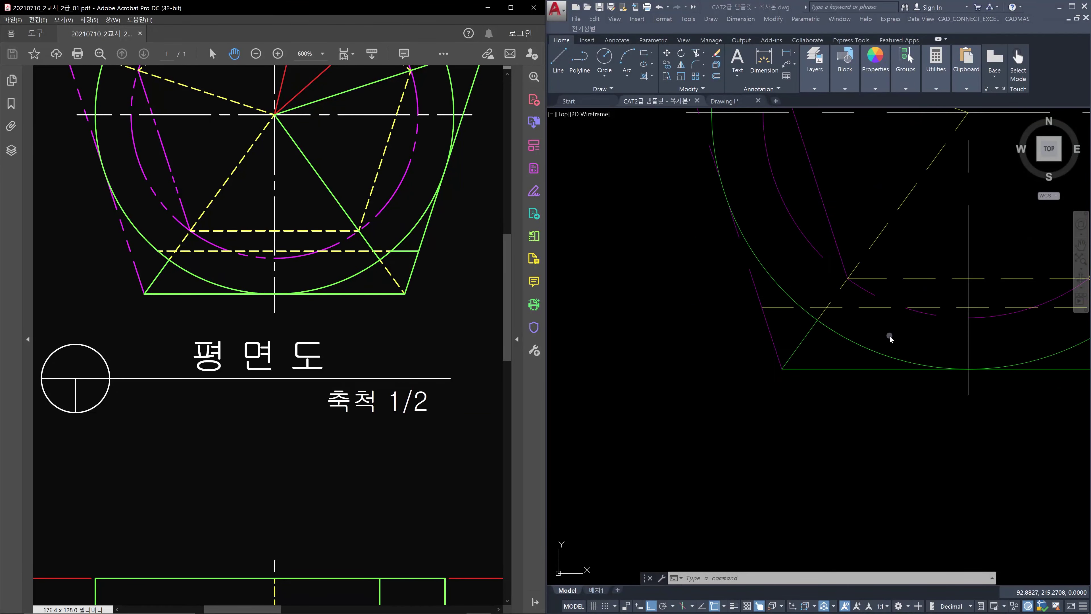
scroll(889, 338, down, 2)
drag(322, 510, 207, 339)
drag(382, 475, 149, 402)
drag(253, 431, 197, 434)
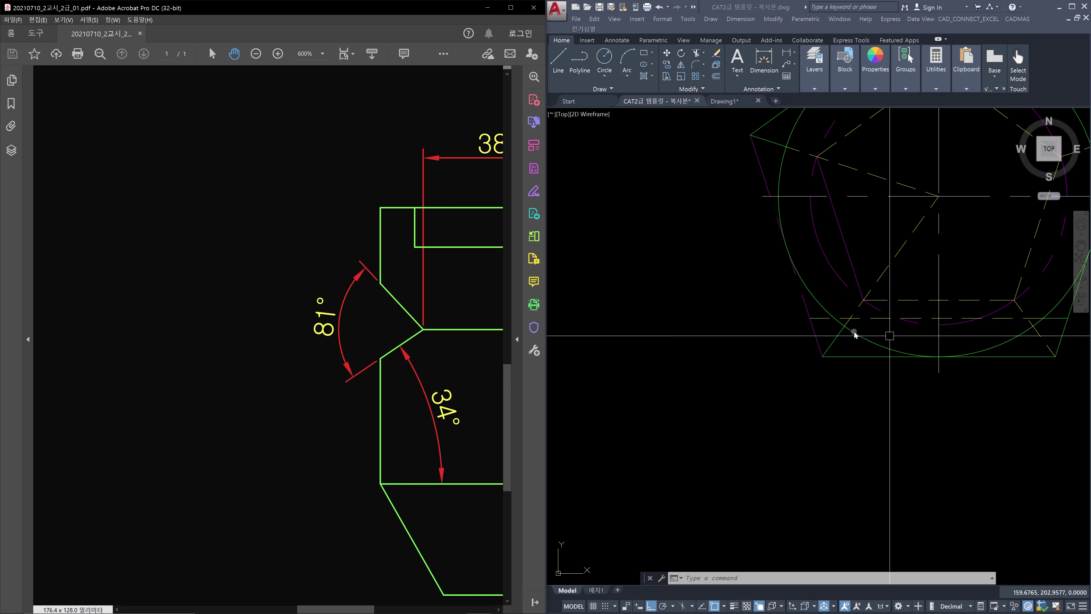
Step: Trim the left end of the dashed horizontal notch line outside the green circle in the plan view
scroll(839, 328, up, 5)
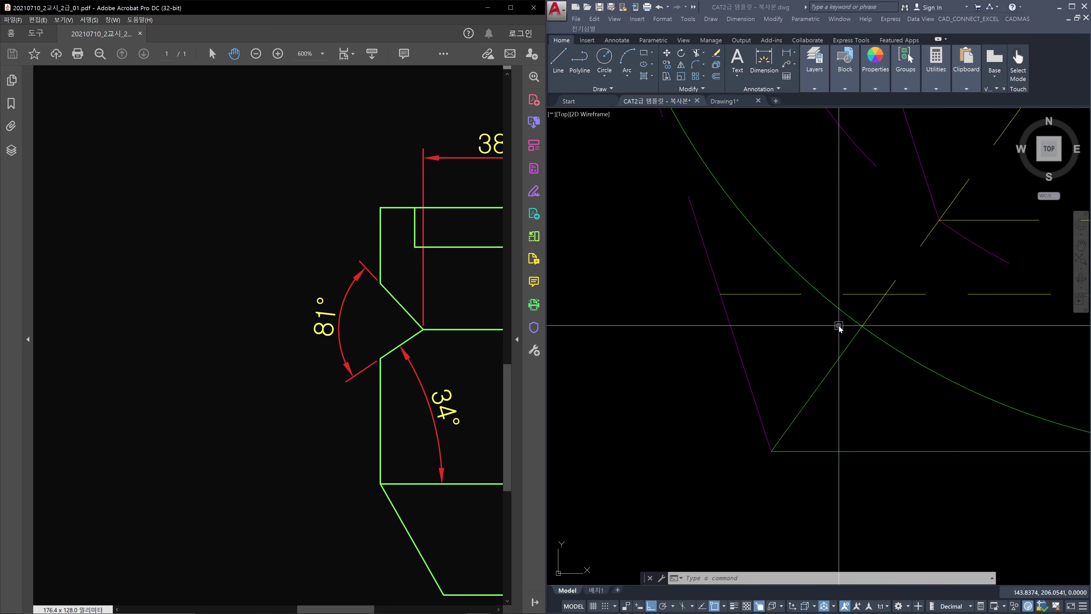
scroll(839, 328, down, 5)
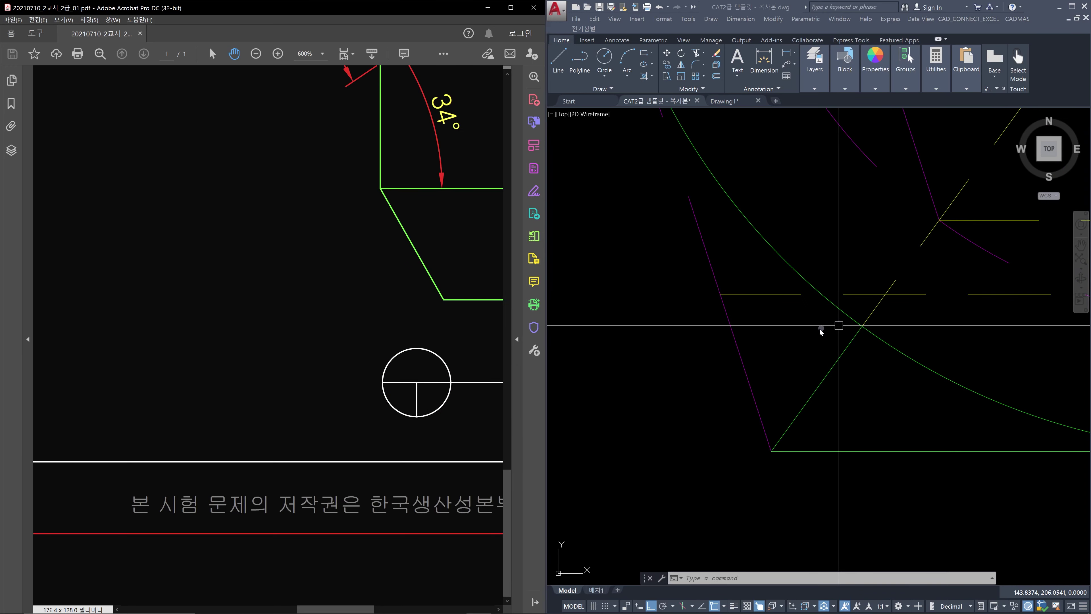
click(801, 329)
key(Escape)
text(tr)
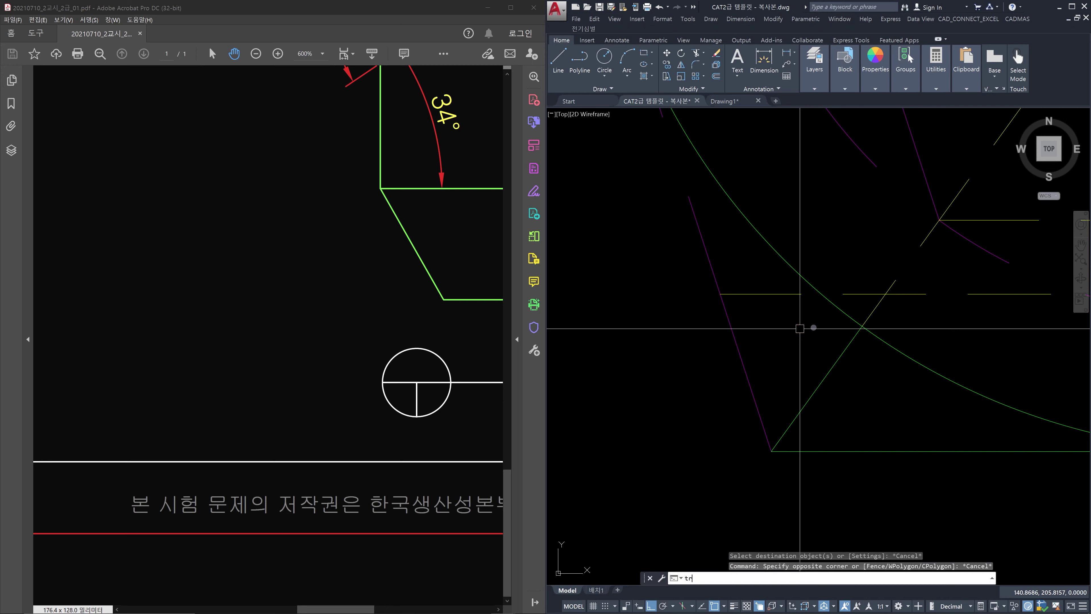
key(Return)
click(845, 310)
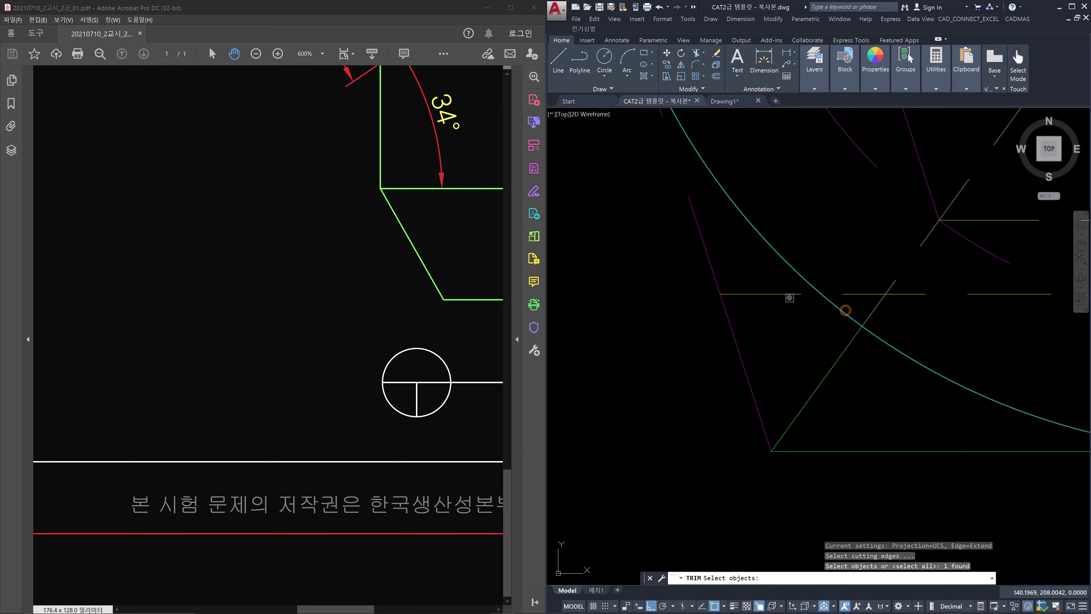
right_click(790, 296)
click(789, 296)
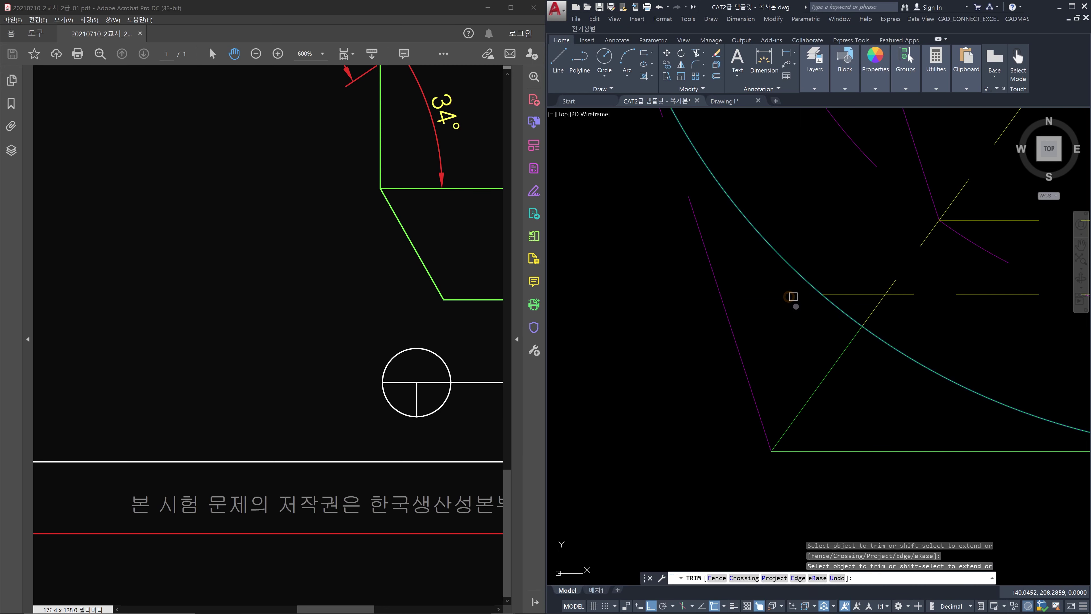
key(Escape)
Step: Examine the notch and upper rectangular cut in the reference PDF's right side view against the drawn views
scroll(816, 324, down, 2)
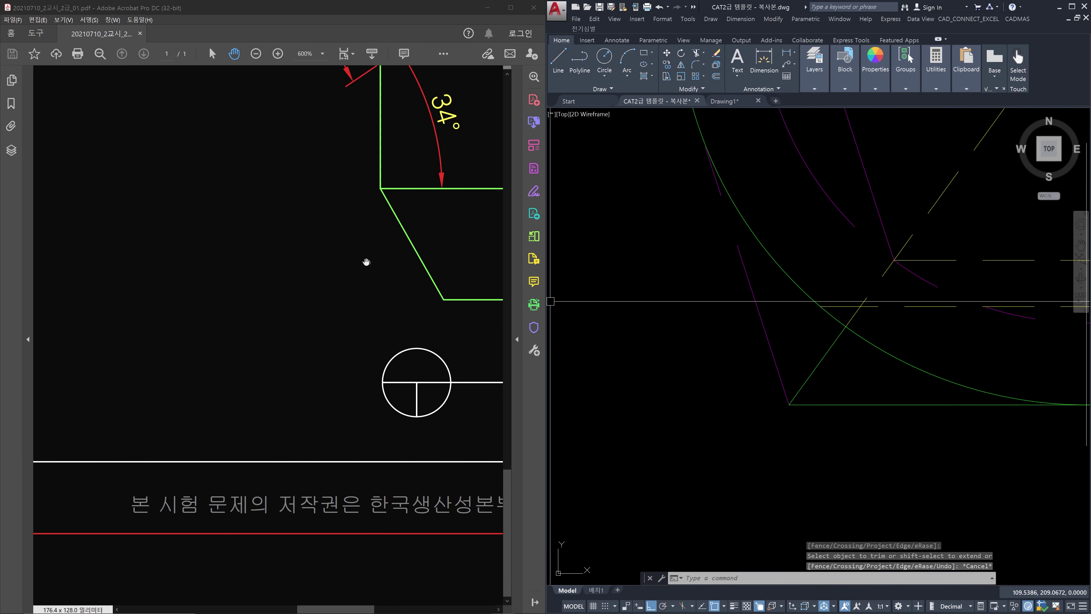
scroll(366, 262, up, 2)
scroll(366, 261, up, 5)
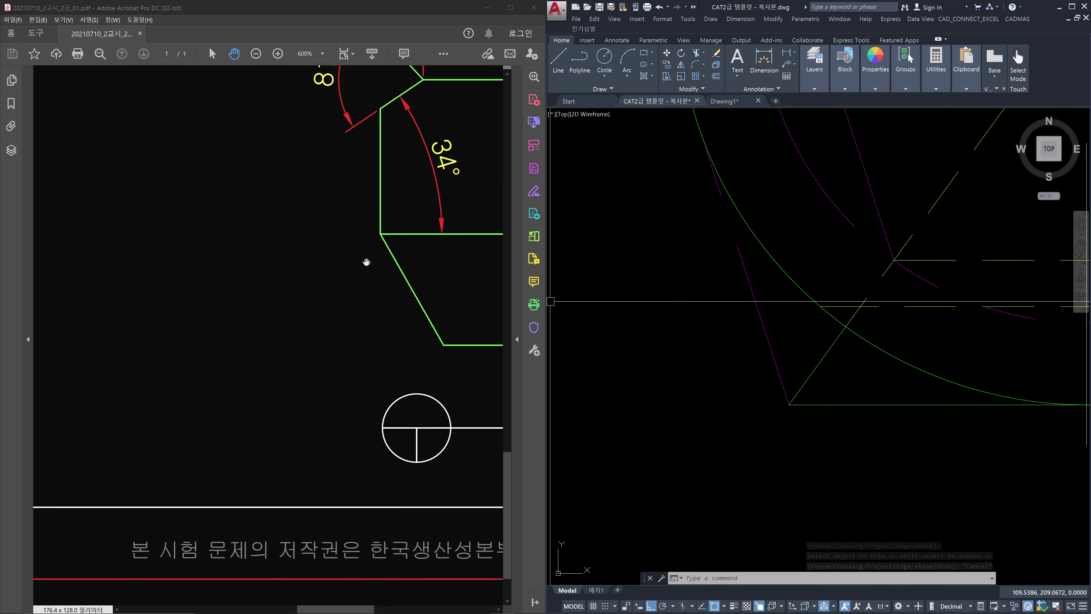
scroll(366, 262, up, 5)
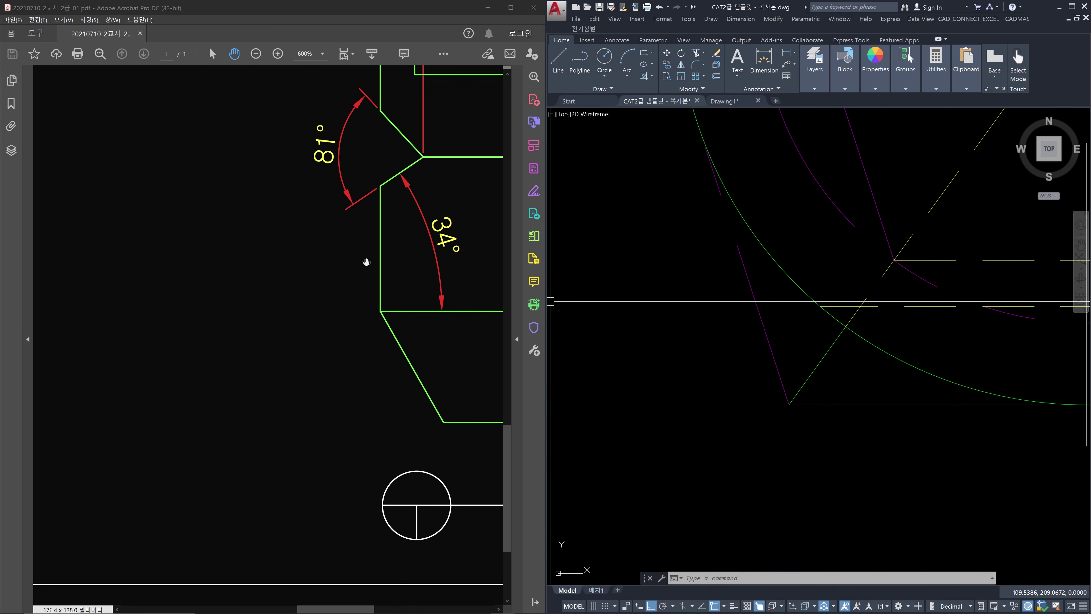
scroll(366, 262, up, 5)
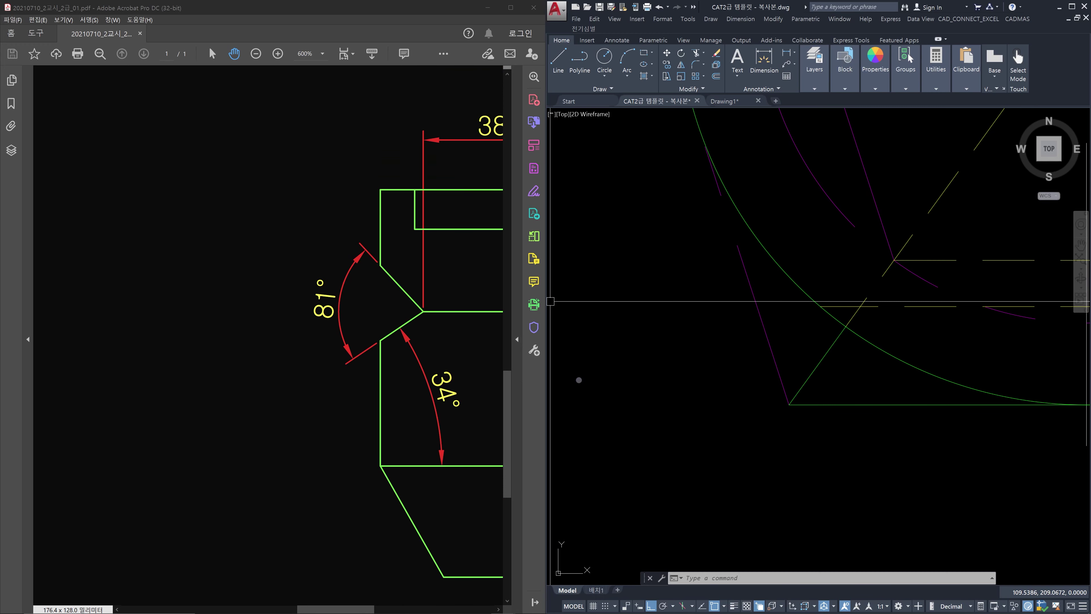
middle_click(436, 443)
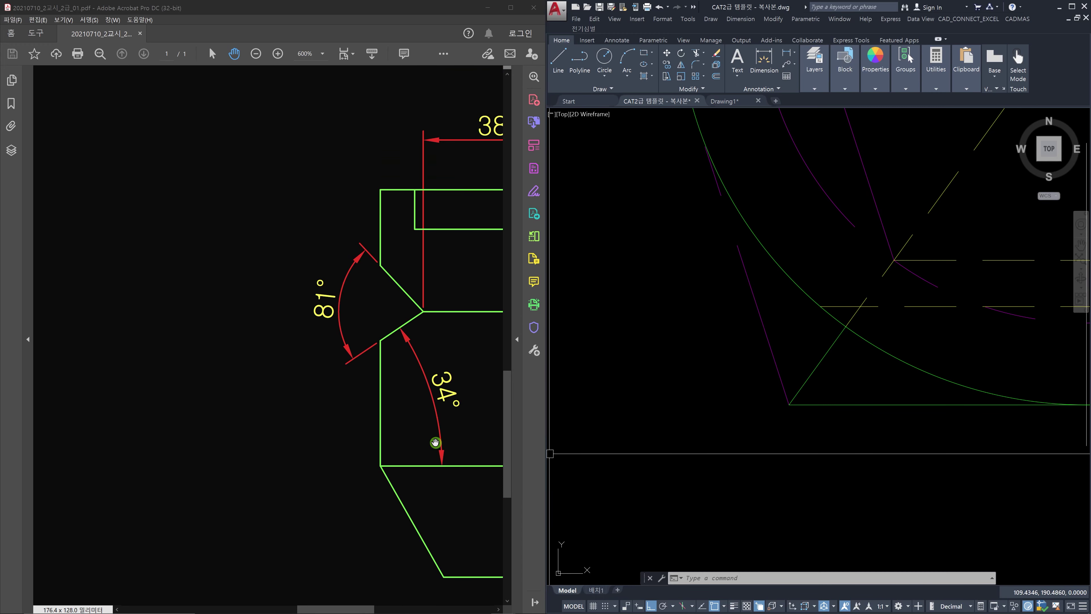
middle_click(339, 447)
middle_click(384, 407)
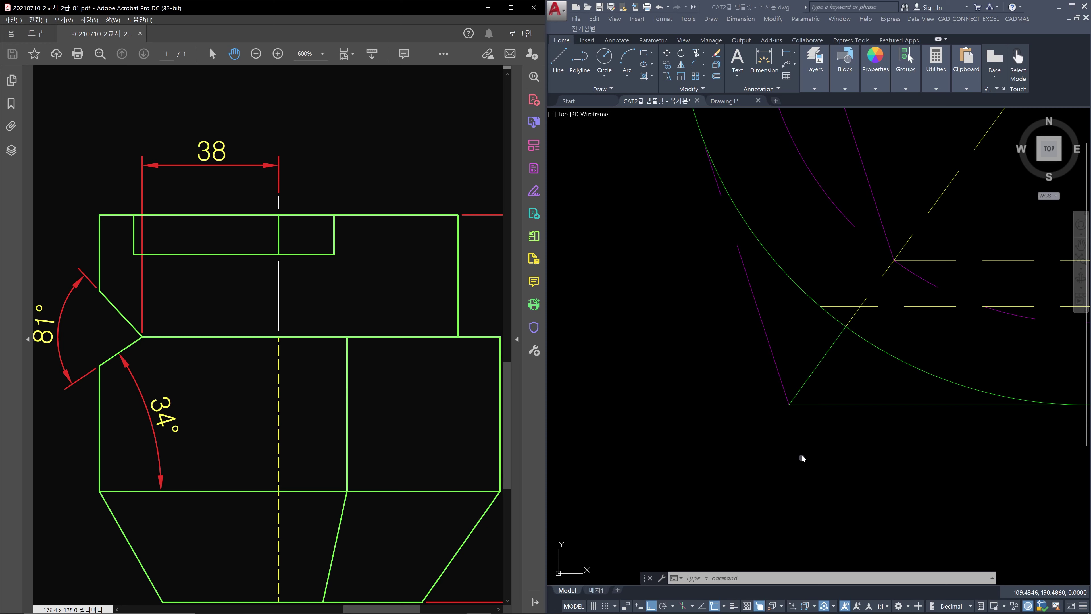
middle_click(812, 433)
scroll(812, 433, down, 4)
scroll(813, 433, down, 4)
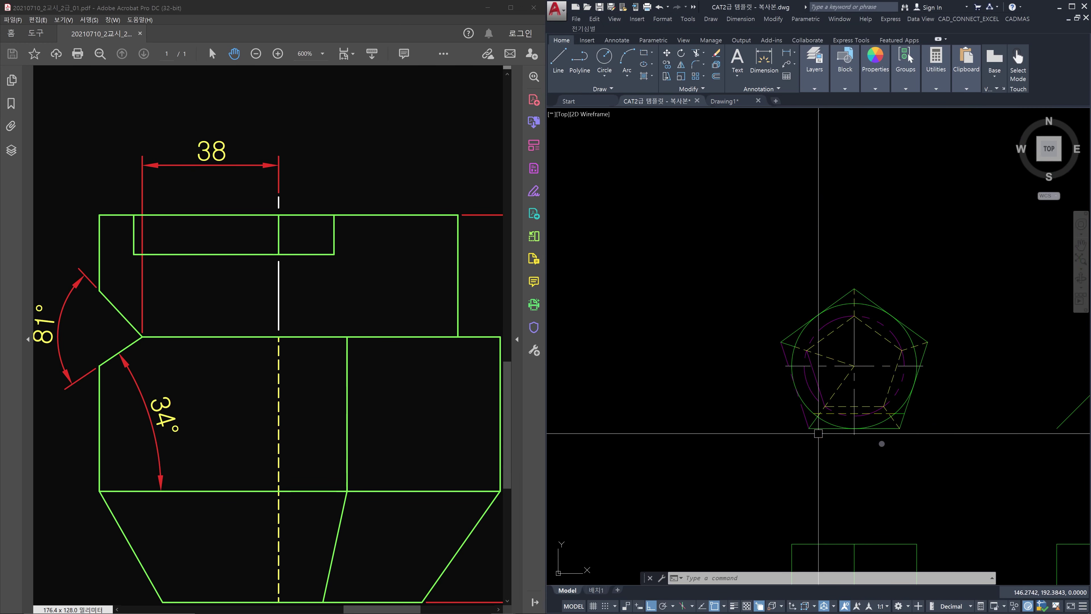
middle_drag(911, 461, 796, 362)
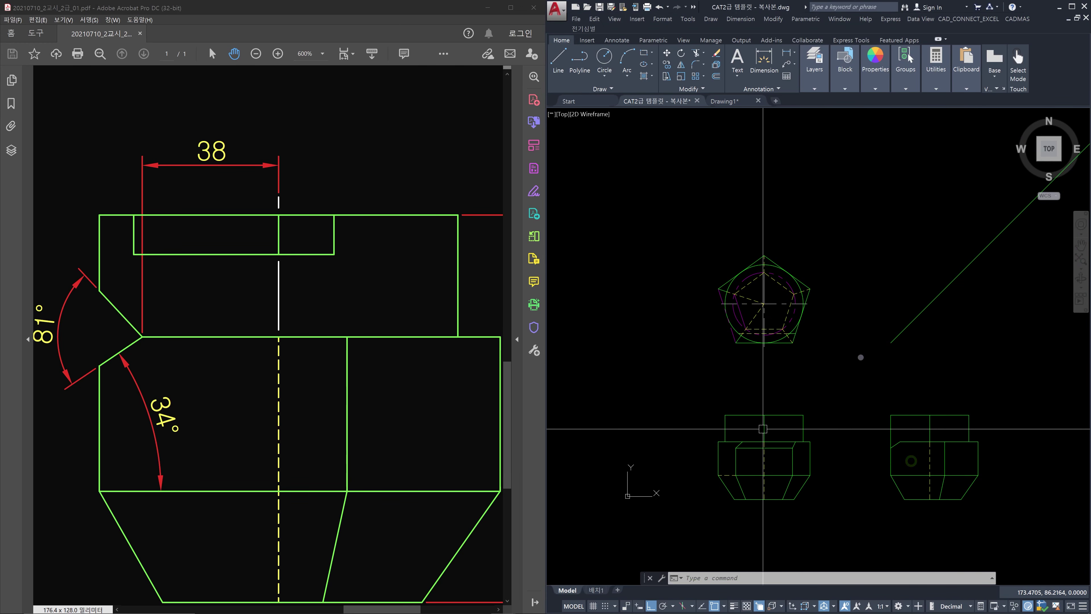